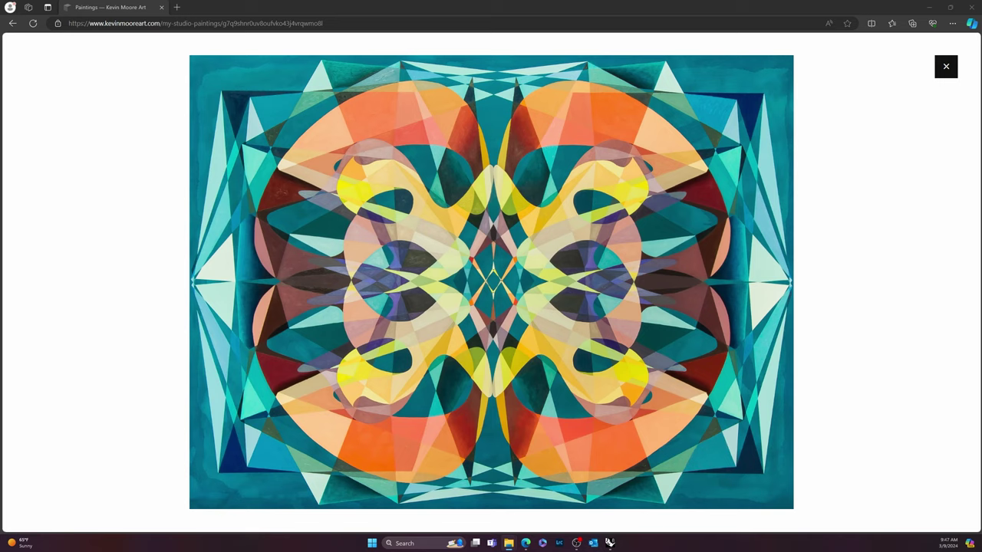
Step: Open the Arch2024 folder on the Samsung_T5 (F:) drive in the file browser
drag(0, 253, 460, 224)
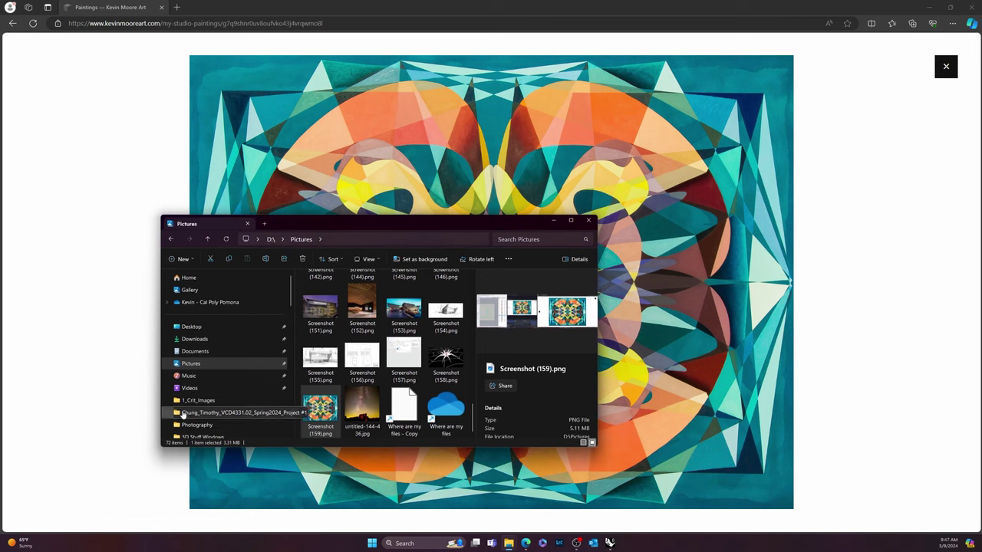
scroll(199, 397, down, 6)
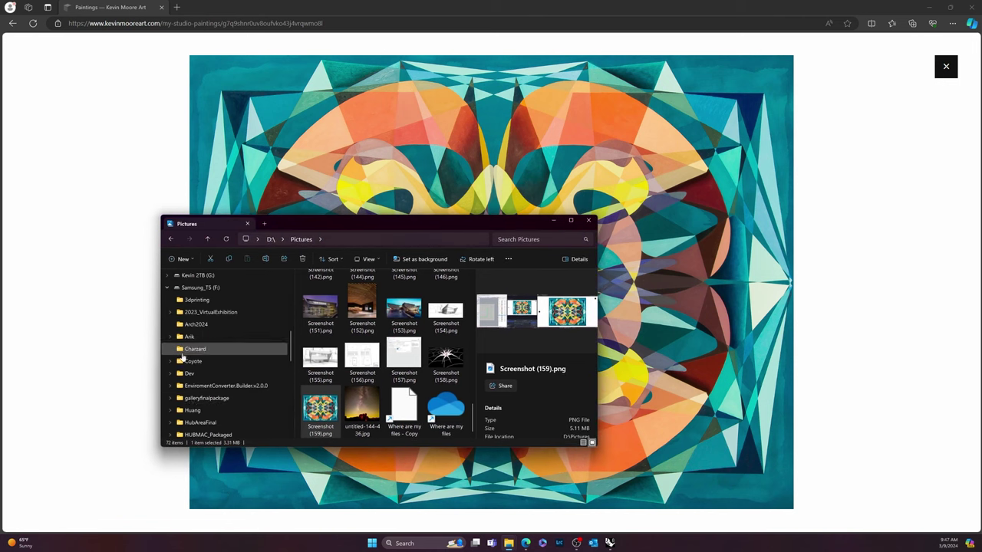
click(206, 286)
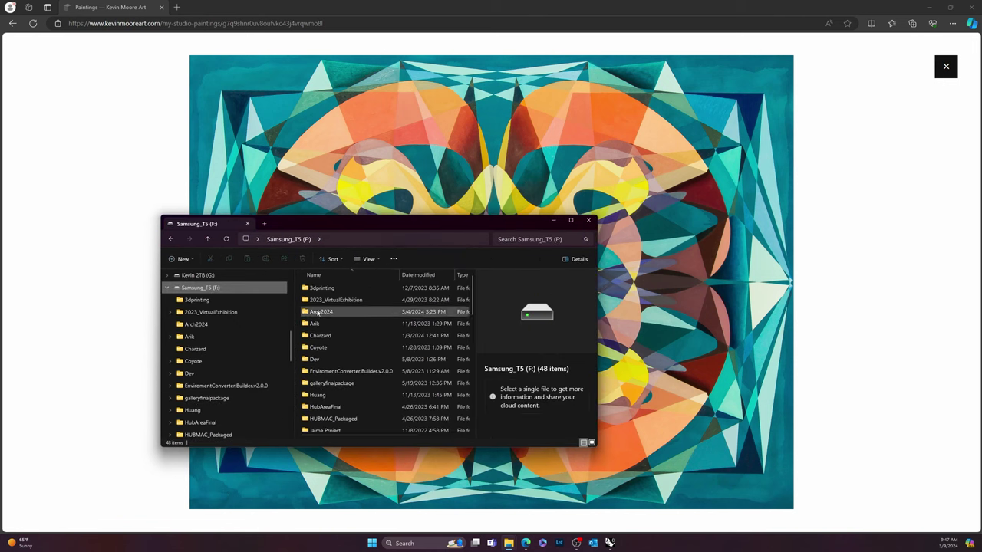
double_click(314, 312)
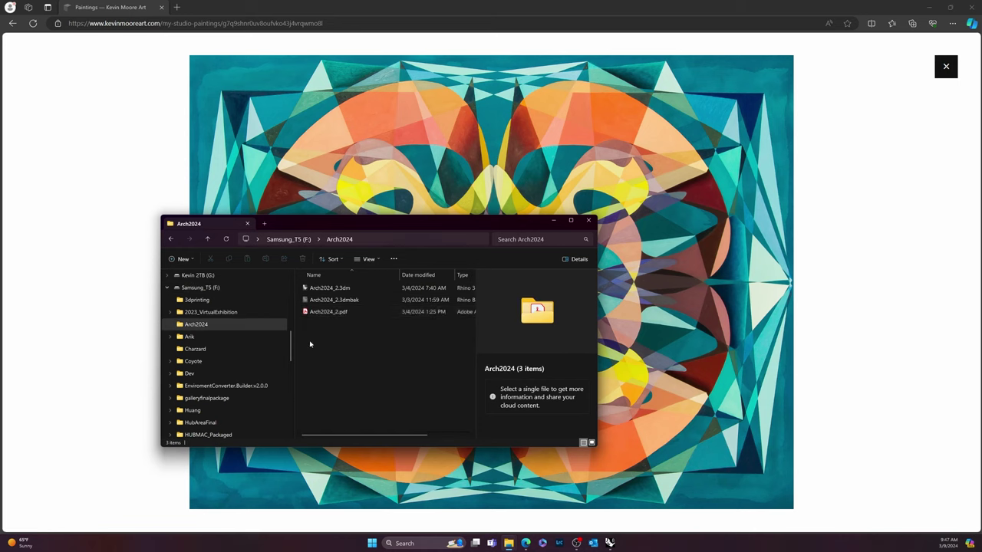
Step: Create a new folder named ARTWORK inside Arch2024 and open it
right_click(310, 345)
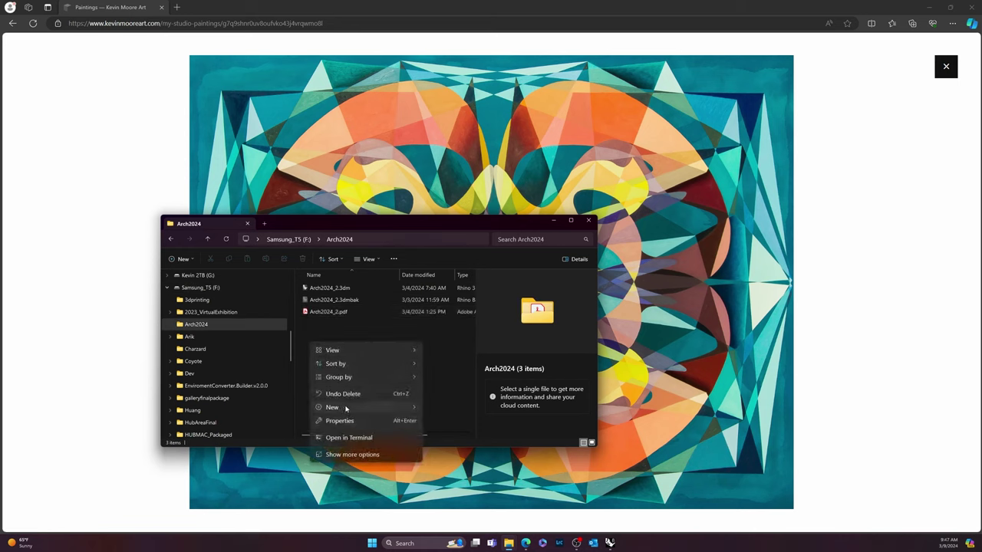
mouse_move(345, 408)
click(438, 221)
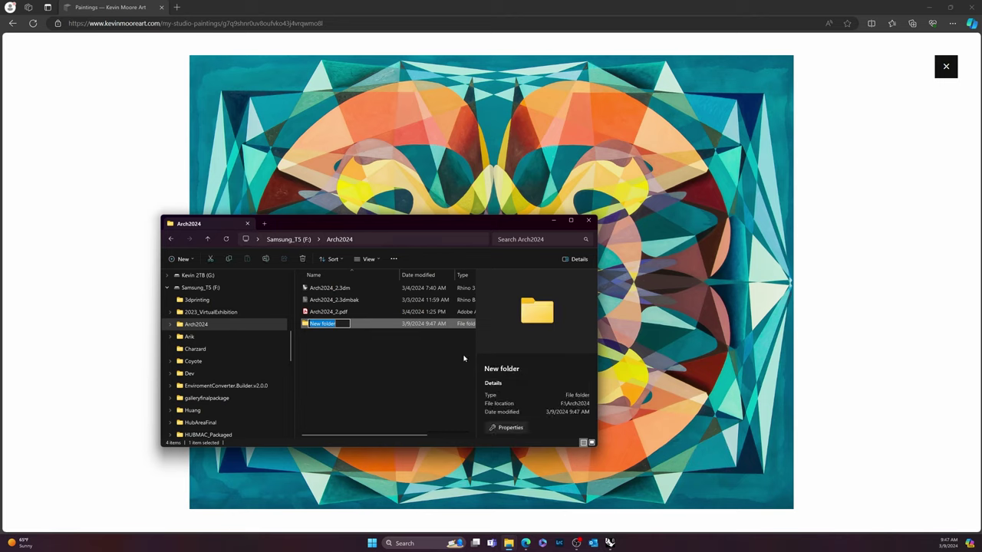
text(aRTWORK)
key(Return)
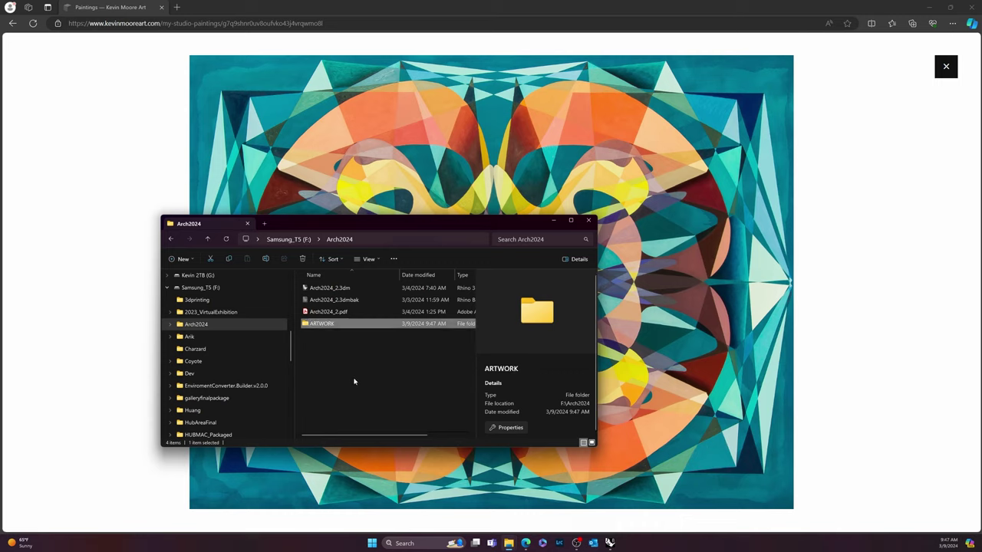
double_click(324, 324)
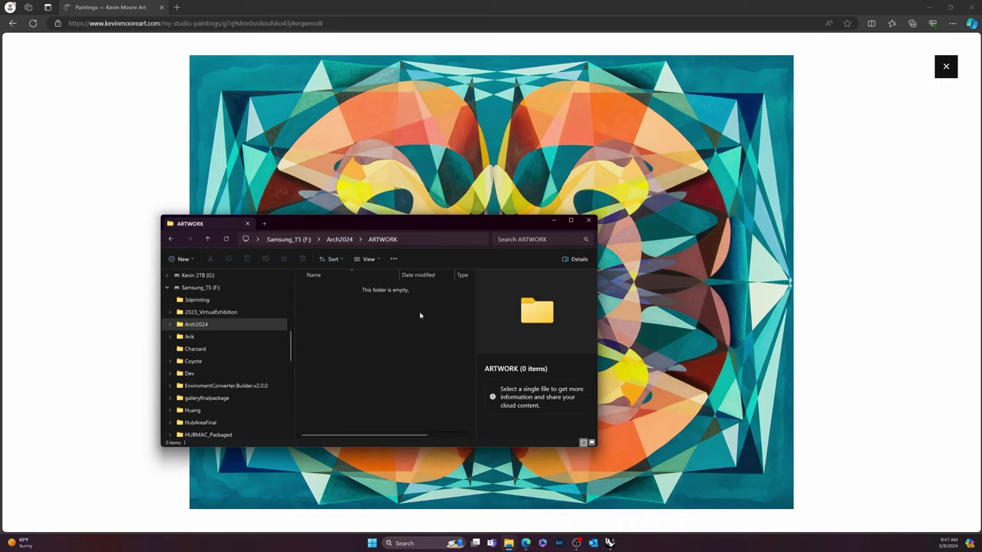
Step: Open the Pictures folder in a second tab and split ARTWORK into its own window beside it
click(264, 224)
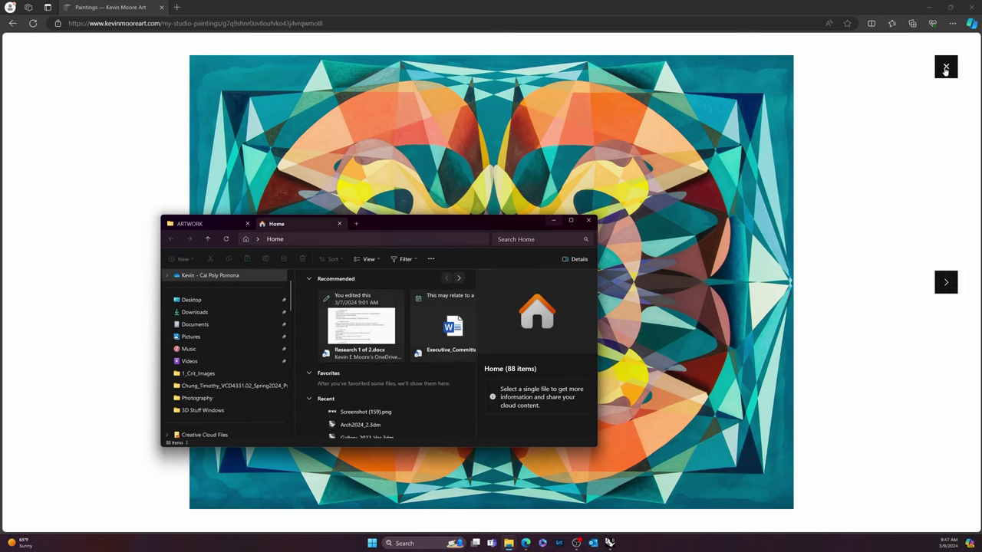
scroll(194, 349, up, 1)
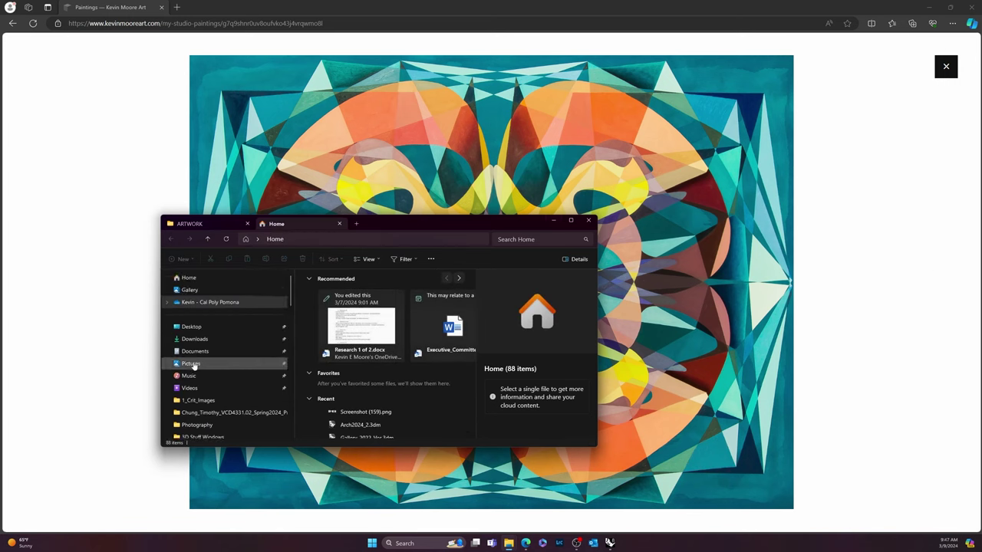
click(192, 363)
scroll(364, 373, down, 5)
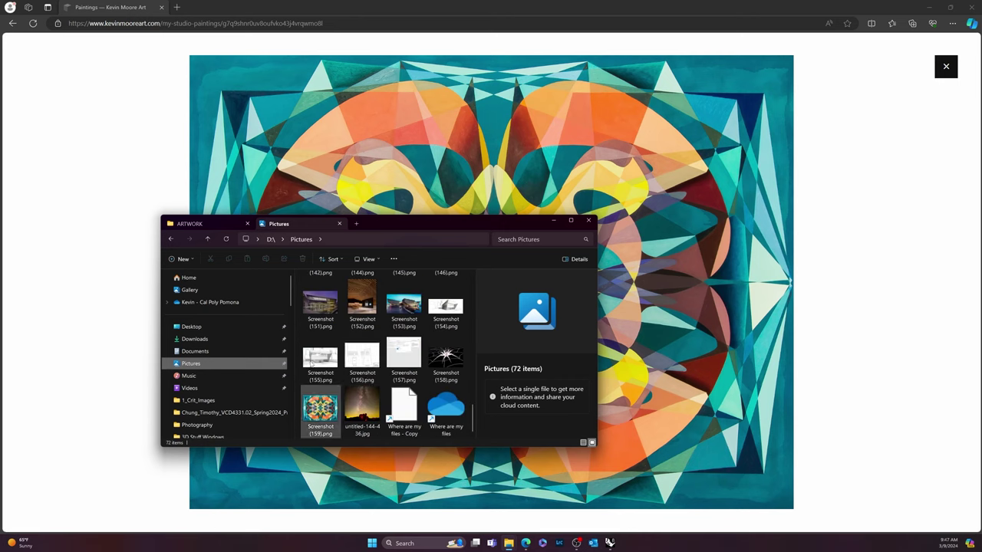
drag(192, 223, 350, 344)
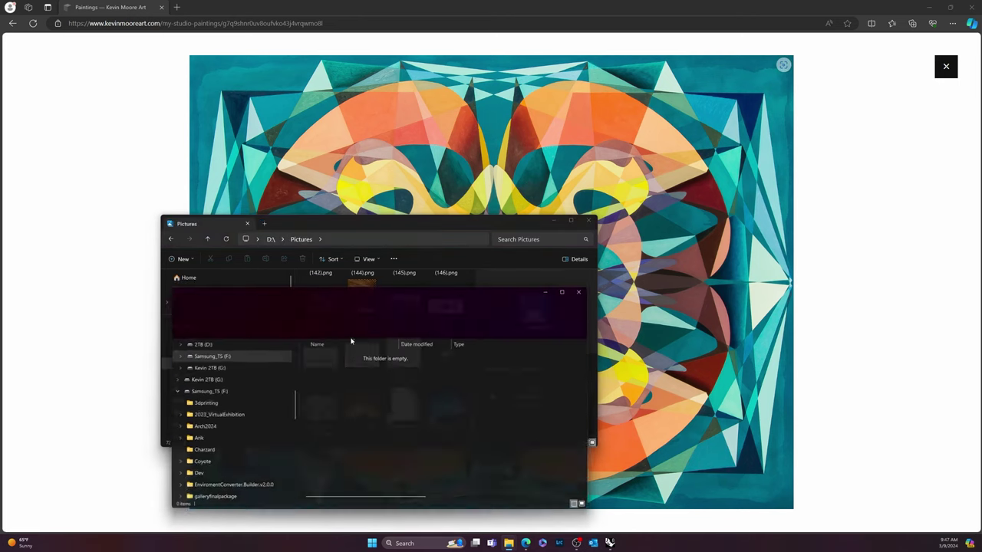
drag(383, 292, 650, 180)
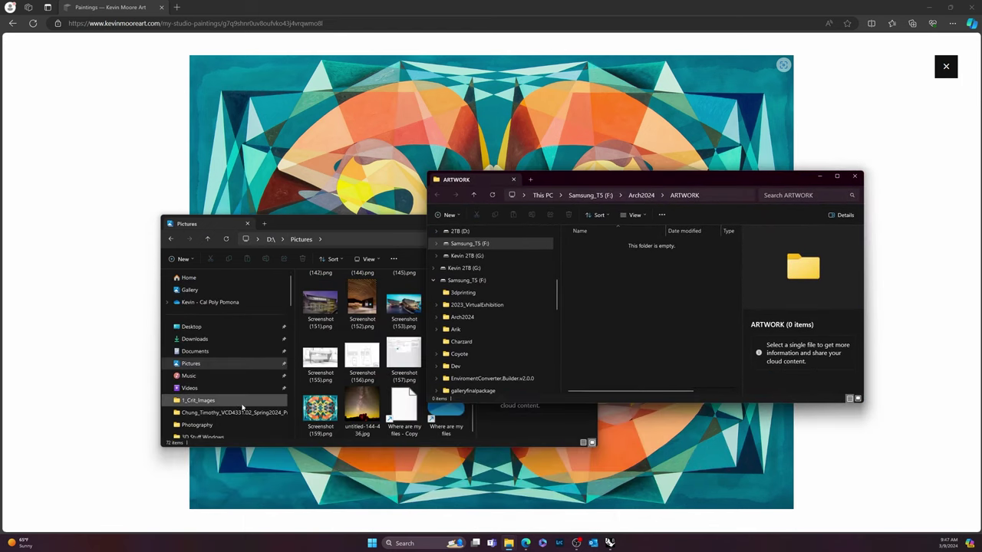
Step: Copy Screenshot (159).png from Pictures into the ARTWORK folder and move the ARTWORK window over the Pictures window
drag(320, 409, 628, 368)
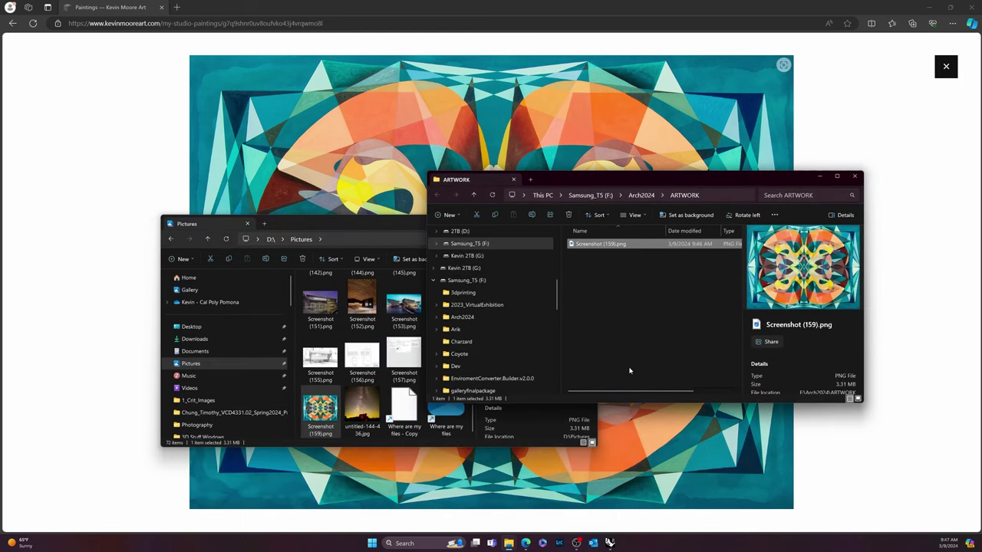
click(628, 368)
click(619, 246)
drag(764, 188, 496, 182)
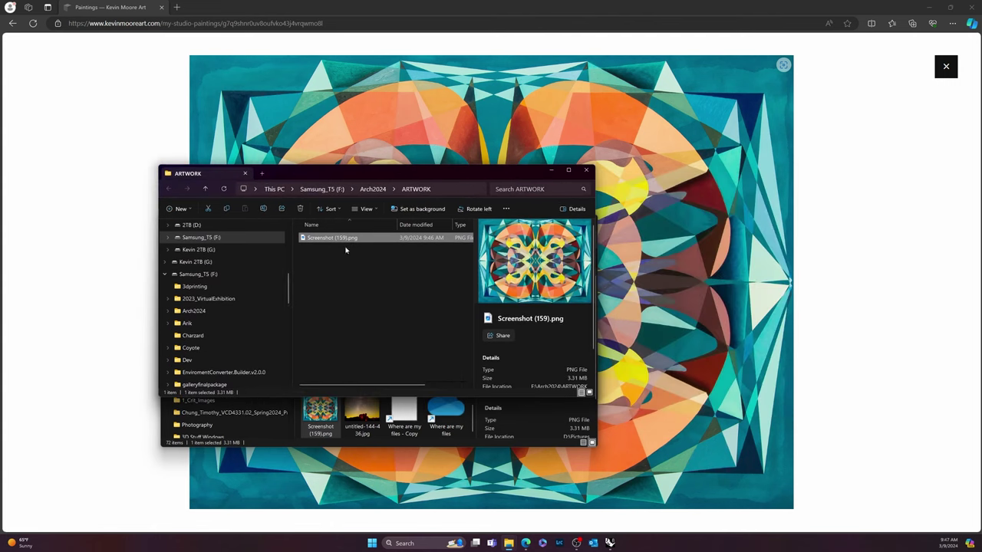
Step: Open the copied screenshot in the photo viewer and set its resize output to JPG at 97% quality
double_click(319, 238)
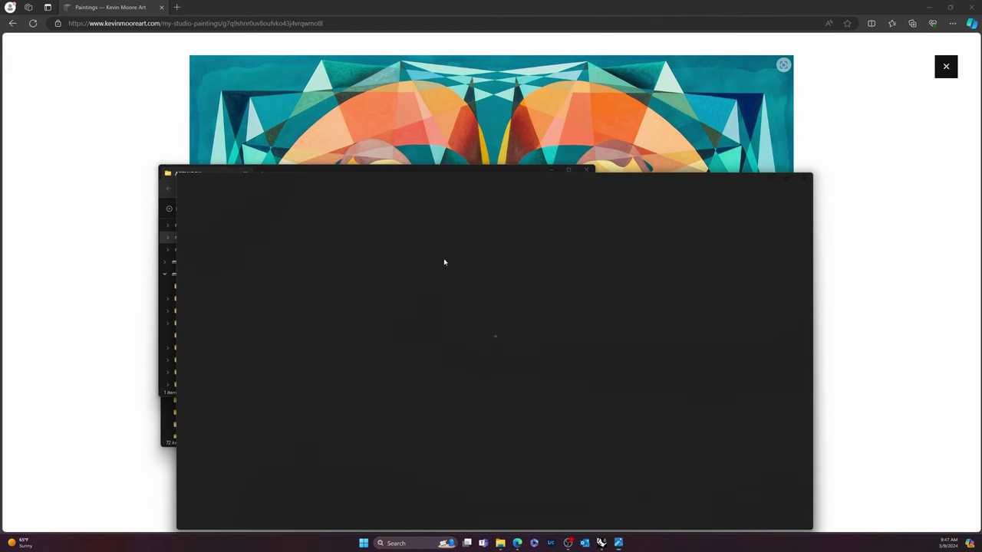
drag(603, 186, 580, 143)
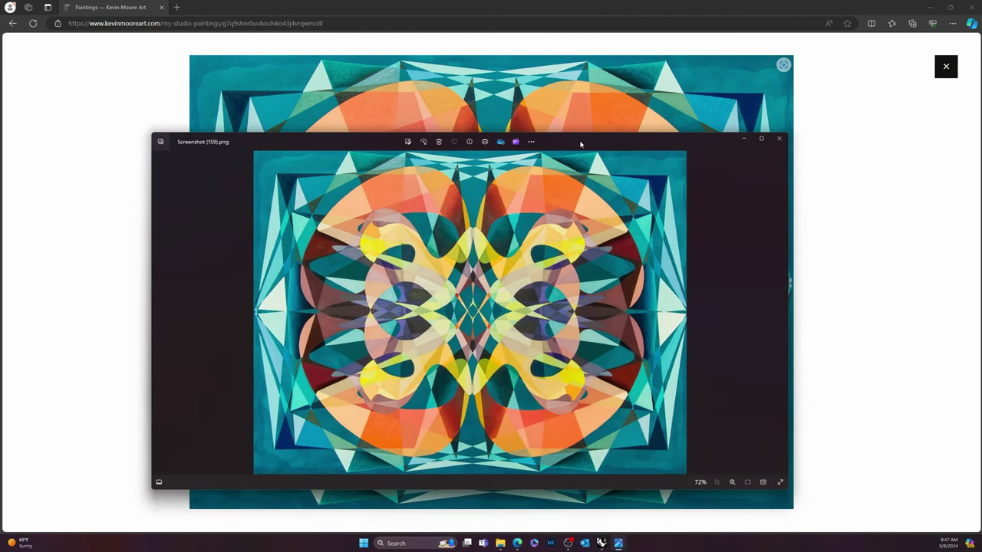
click(531, 141)
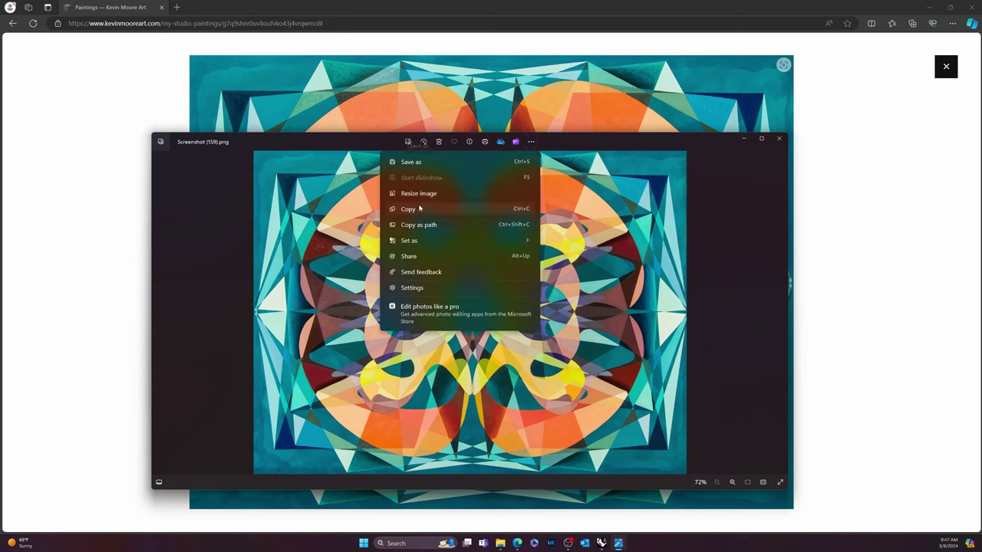
click(418, 193)
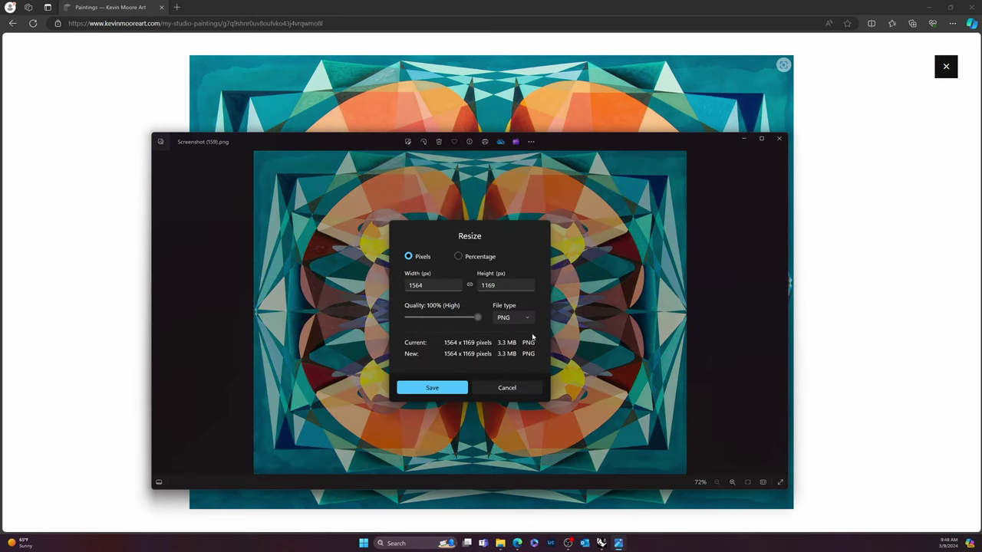
click(516, 318)
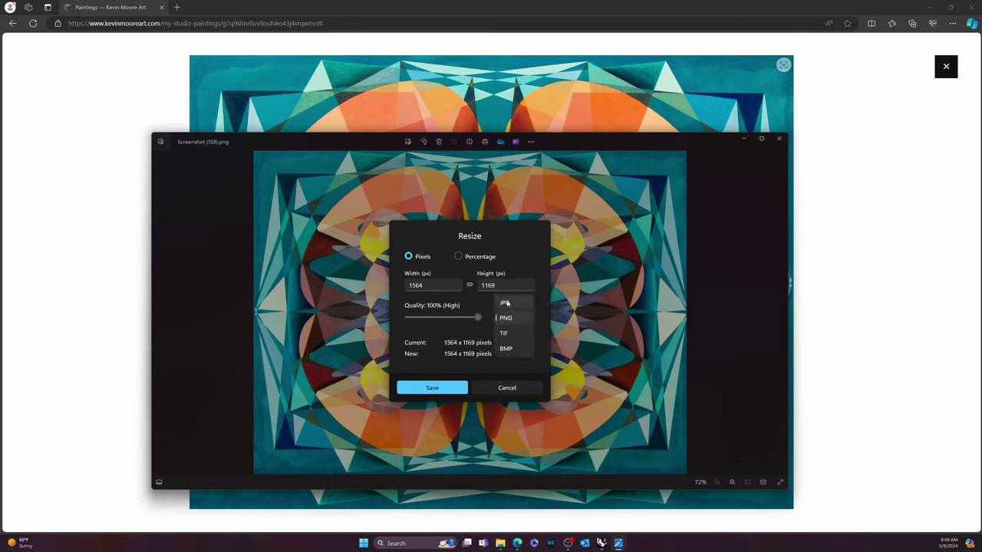
click(506, 302)
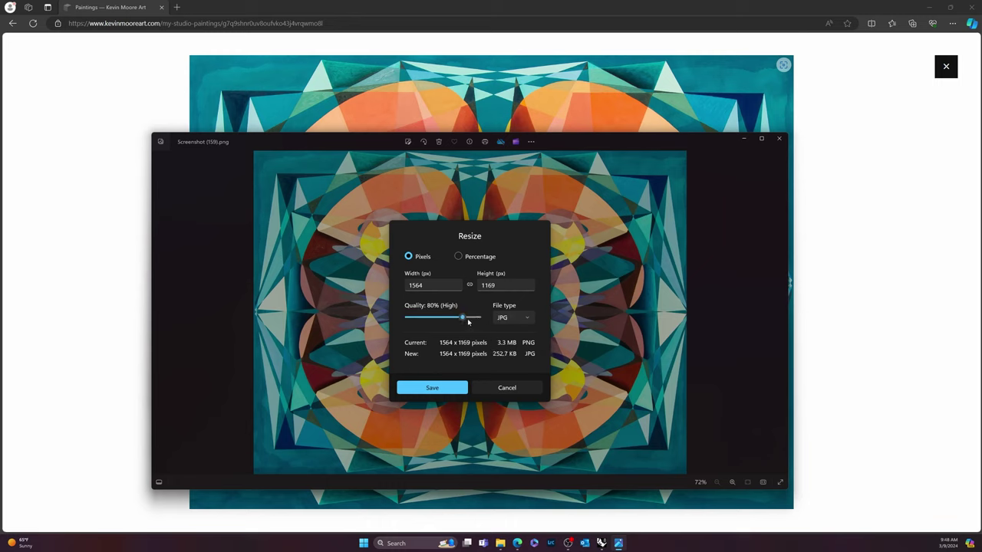
drag(468, 322, 521, 349)
drag(484, 318, 475, 319)
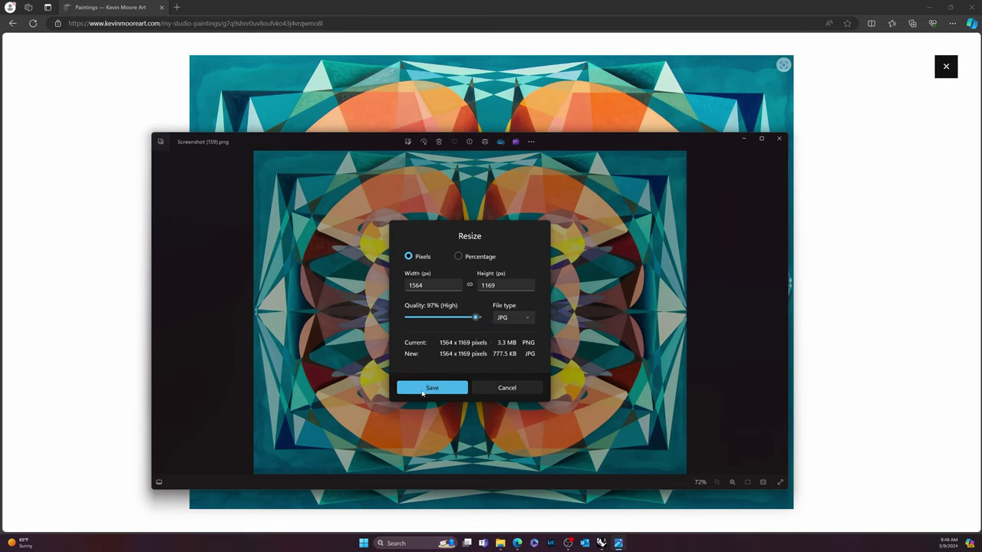
Step: Save the image as Screenshot (159).jpg in Arch2024's ARTWORK folder and close the photo viewer
click(432, 388)
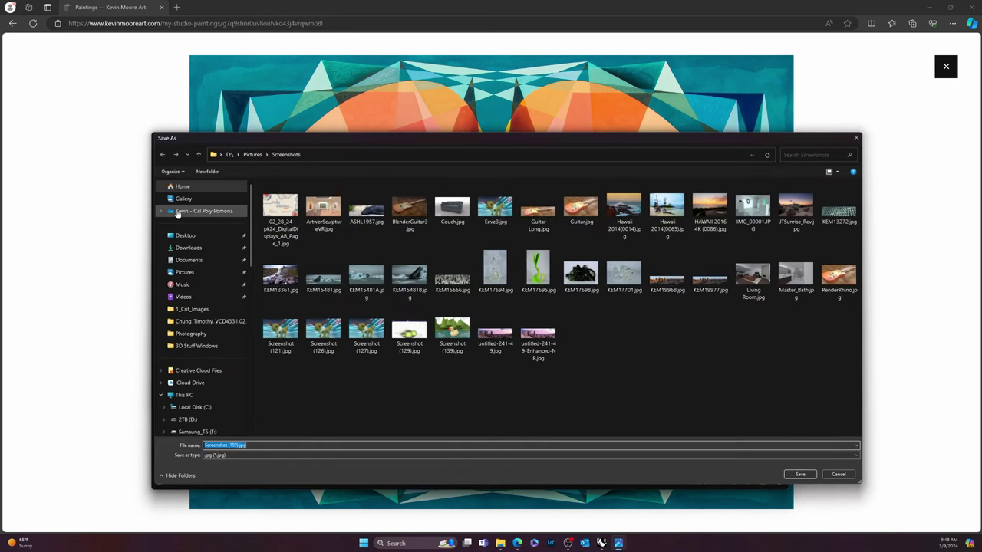
scroll(184, 245, down, 5)
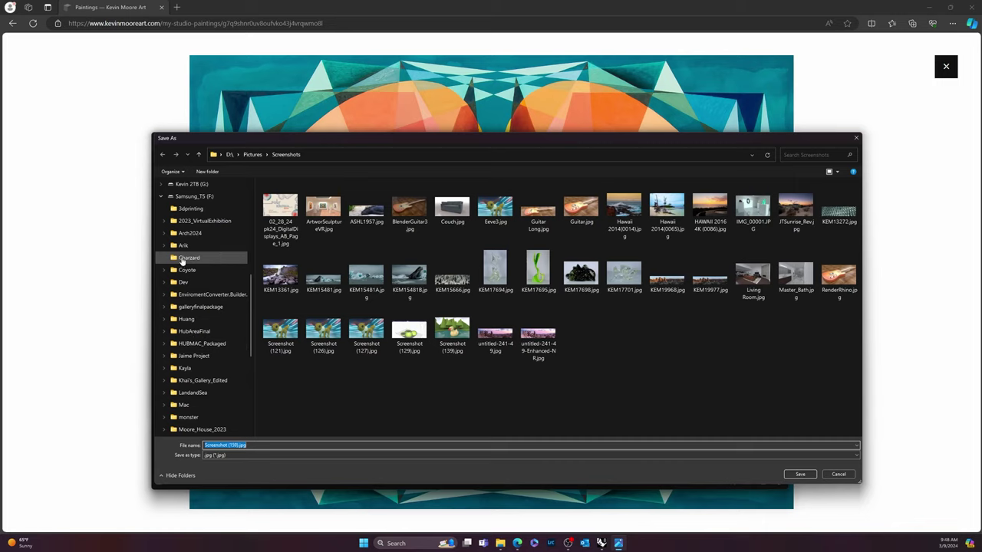
click(212, 306)
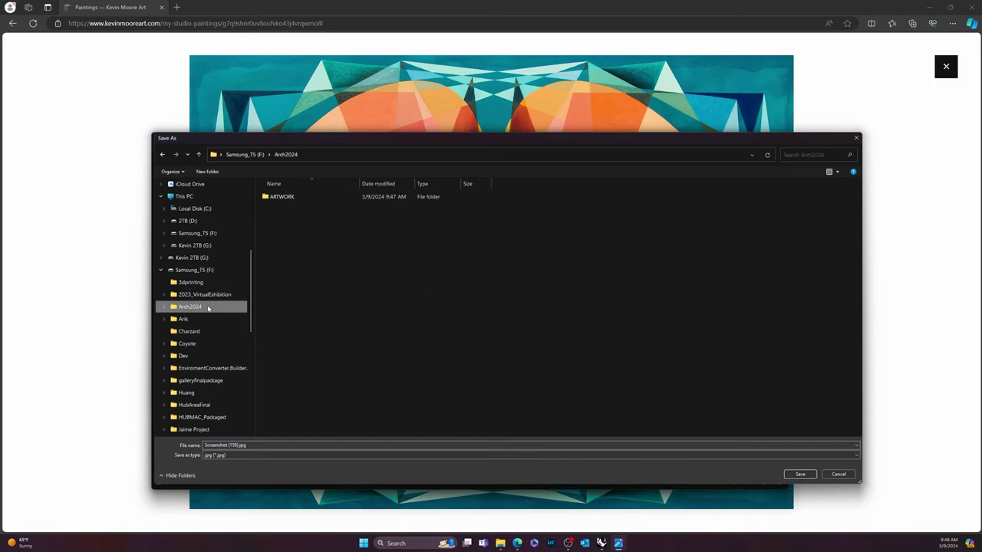
double_click(278, 197)
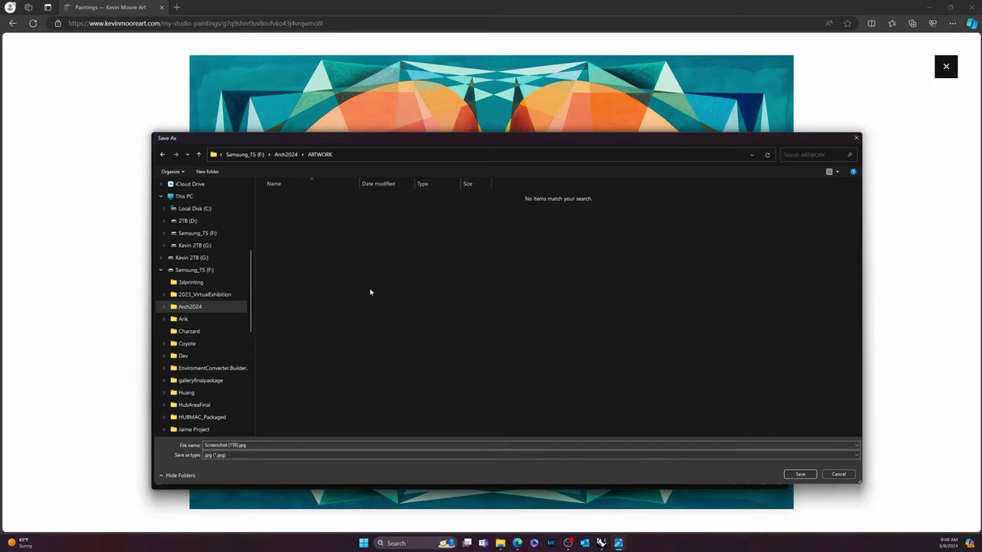
click(806, 475)
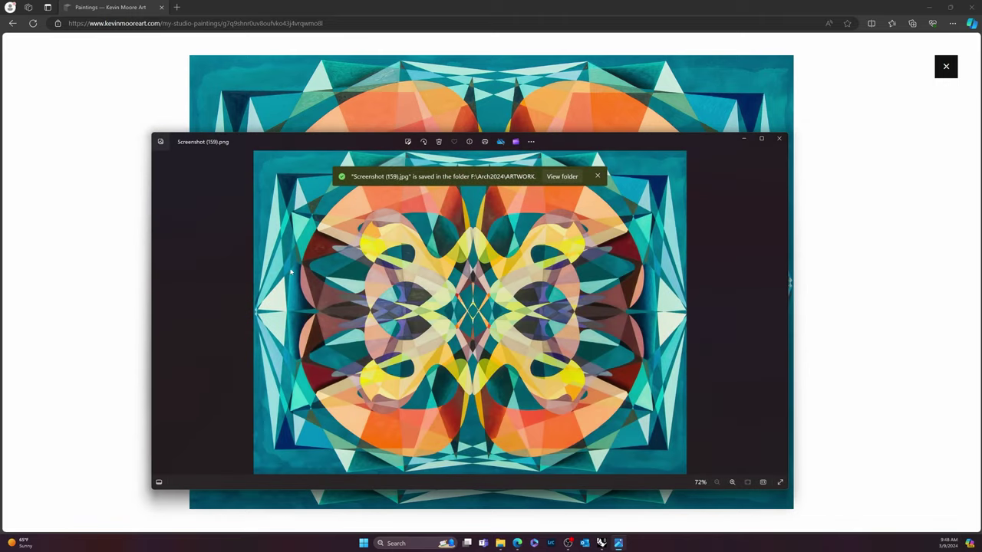
click(779, 141)
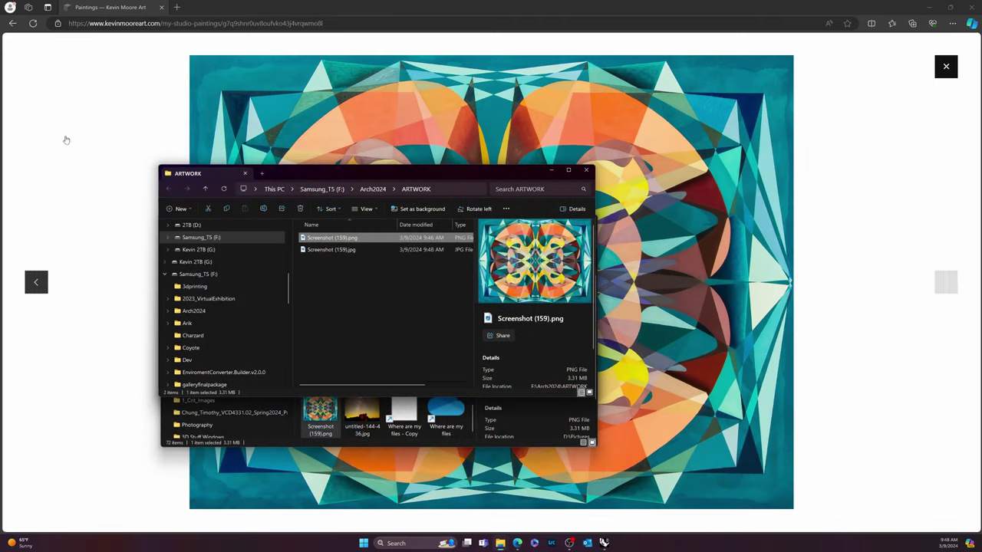
Step: Delete Screenshot (159).png from the ARTWORK folder and shift the folder window slightly aside
click(332, 282)
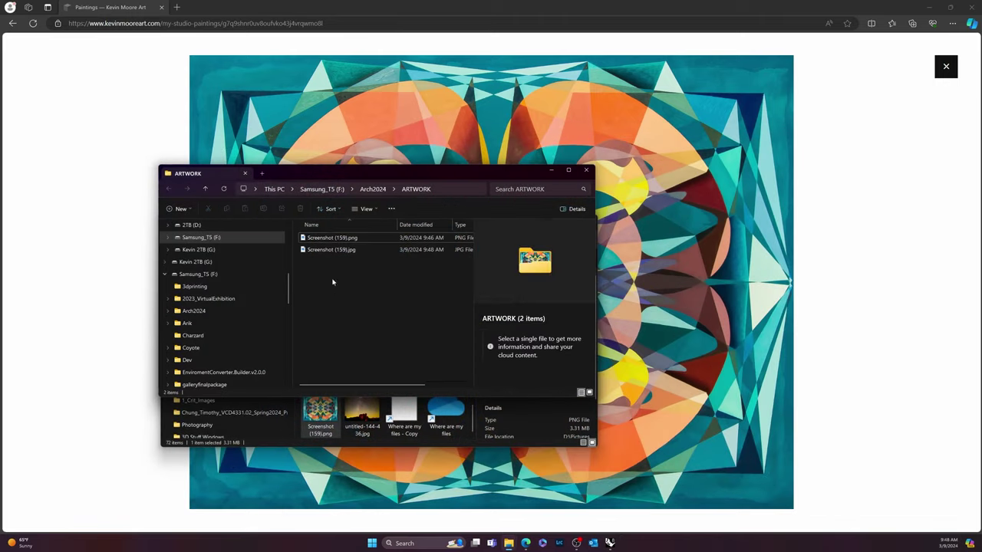
click(349, 239)
key(Delete)
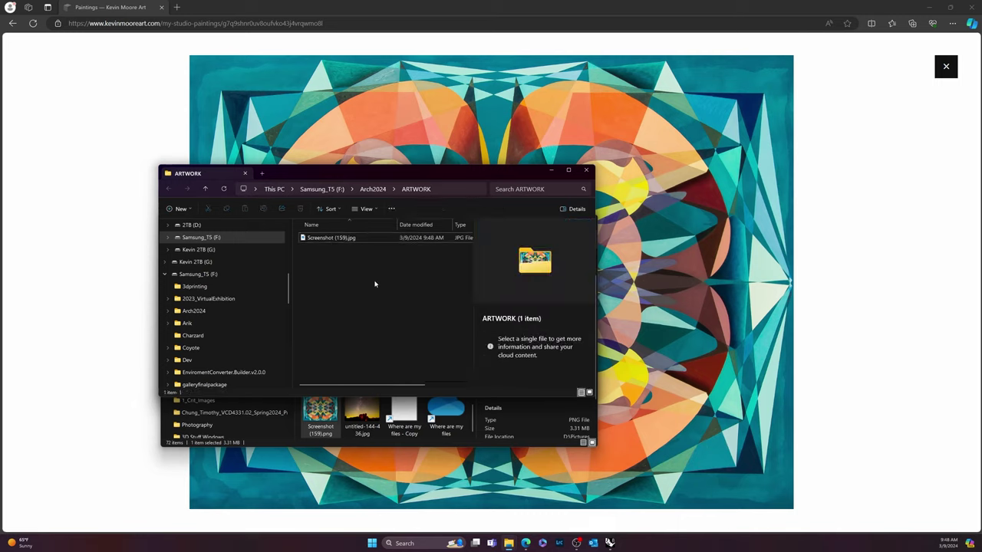
drag(473, 173, 537, 174)
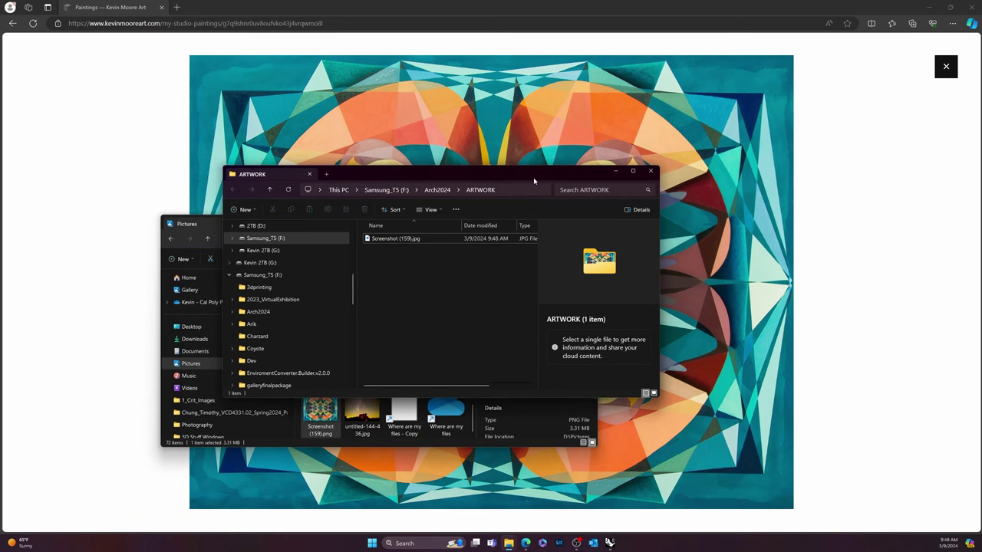
Step: Rename the JPG file in the ARTWORK folder to WORLDASWILL.jpg
click(383, 238)
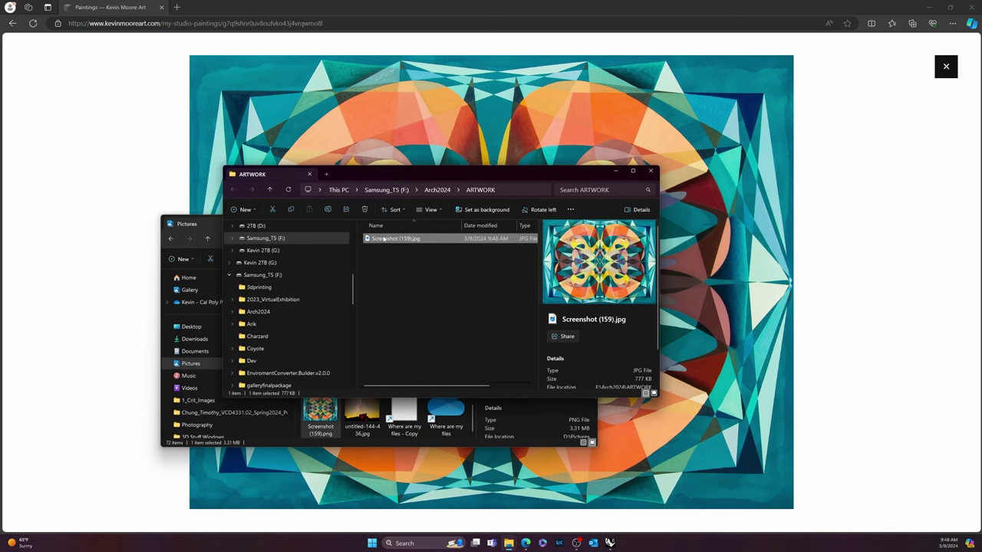
key(F2)
text(w)
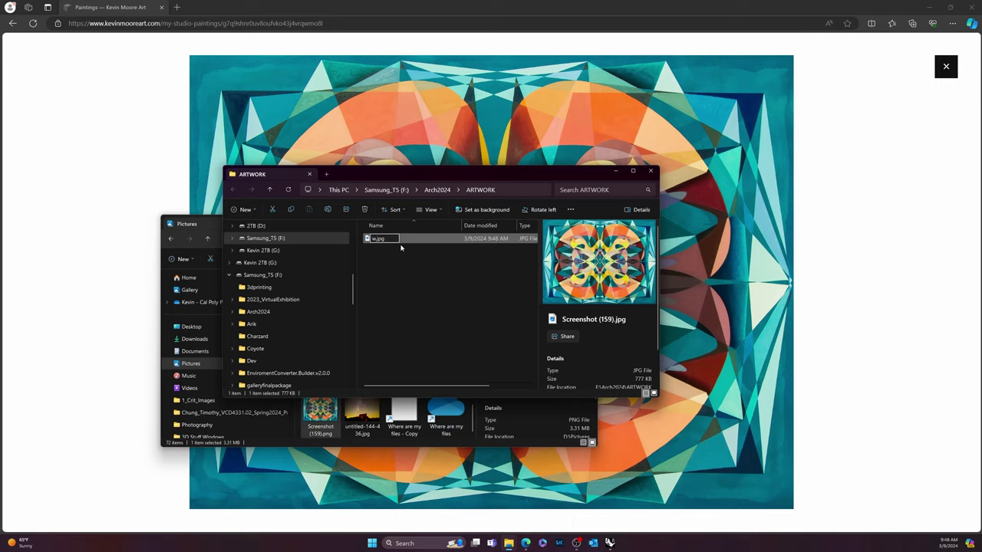
text(WORLDASWILL)
key(Return)
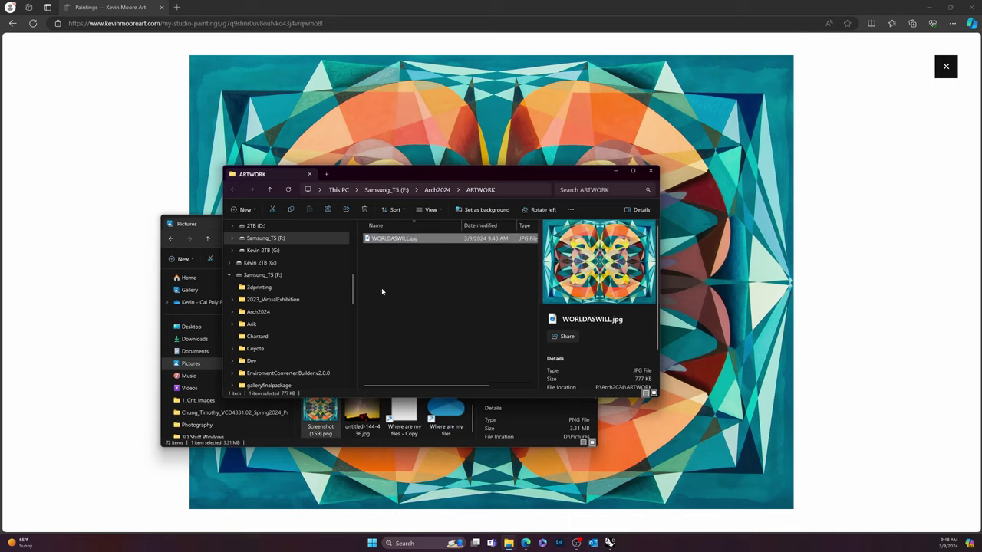
click(381, 290)
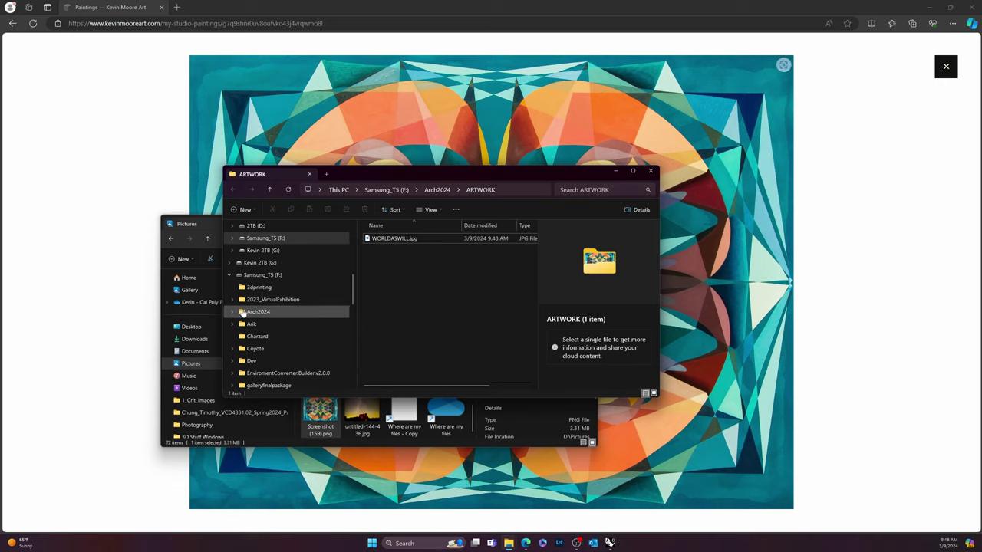
Step: Pin the Arch2024 project folder to Quick access between Music and Videos and open it from there
drag(240, 314, 261, 338)
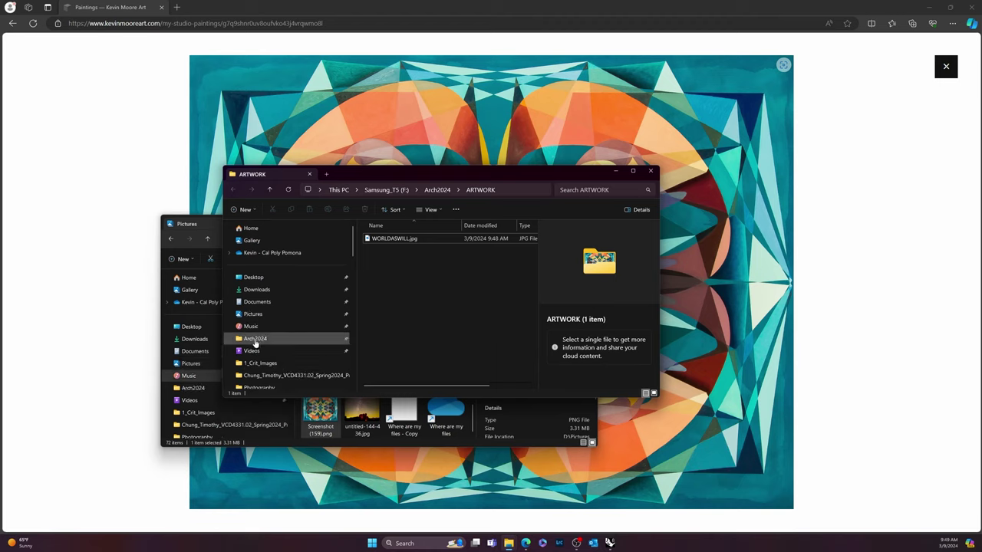
click(256, 339)
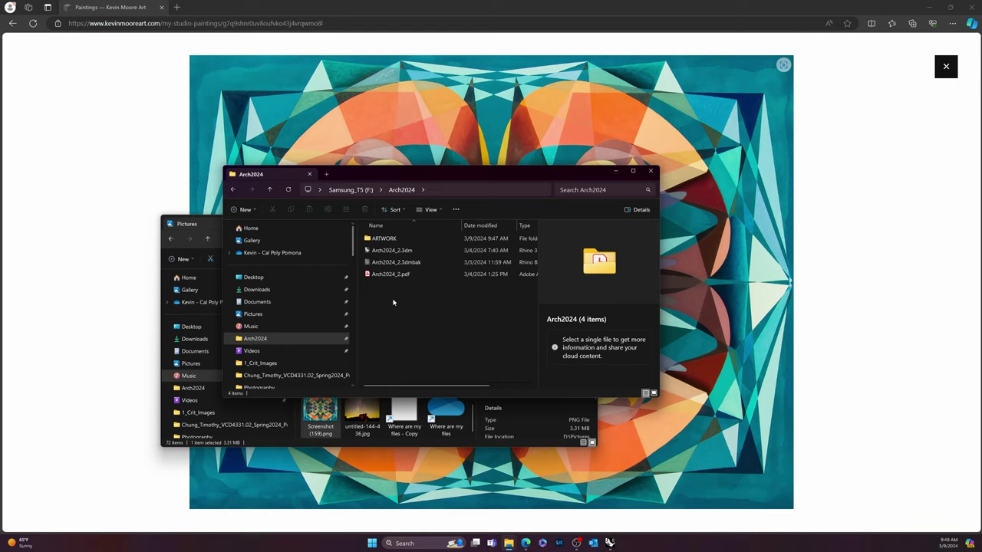
Step: Close both File Explorer windows, the Arch2024 one and the Pictures one
click(651, 171)
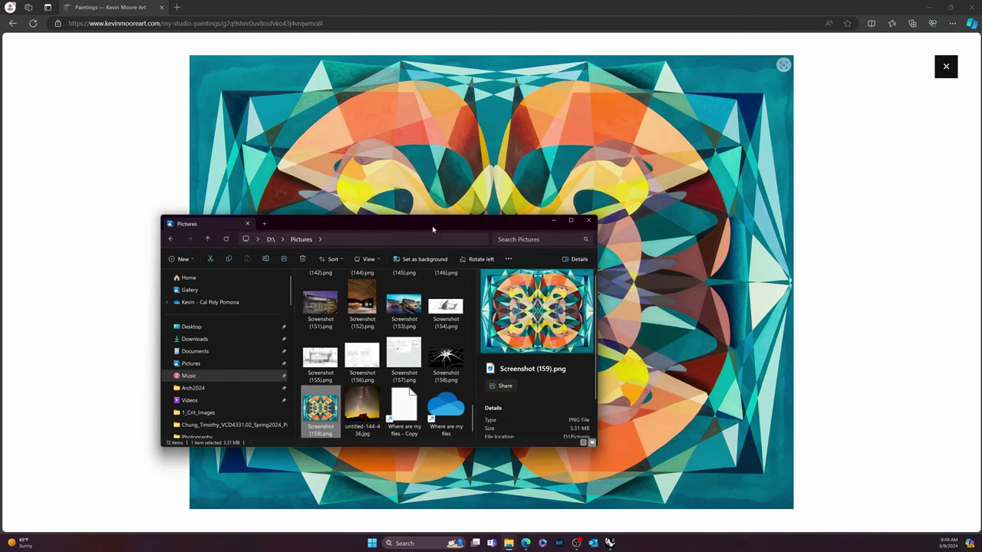
drag(432, 229, 420, 232)
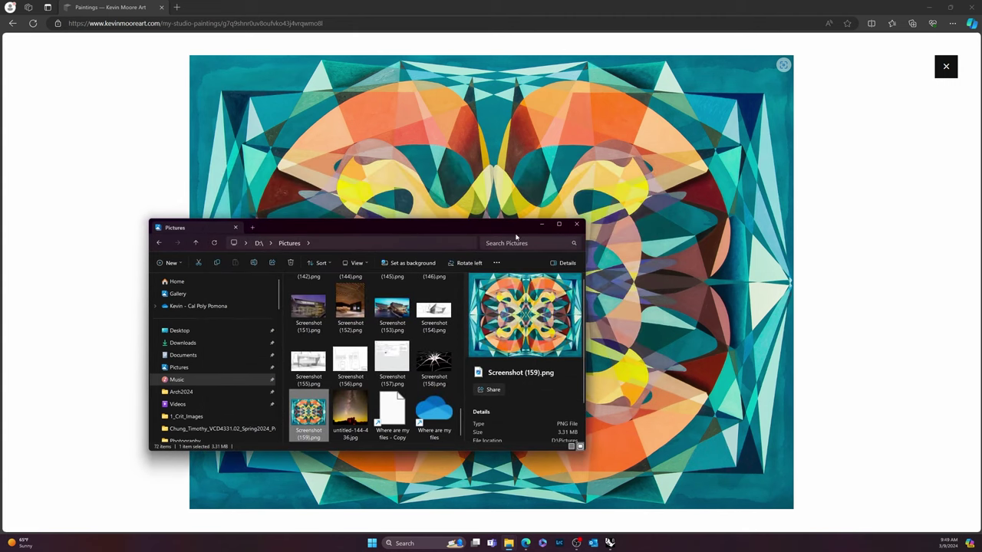
click(577, 224)
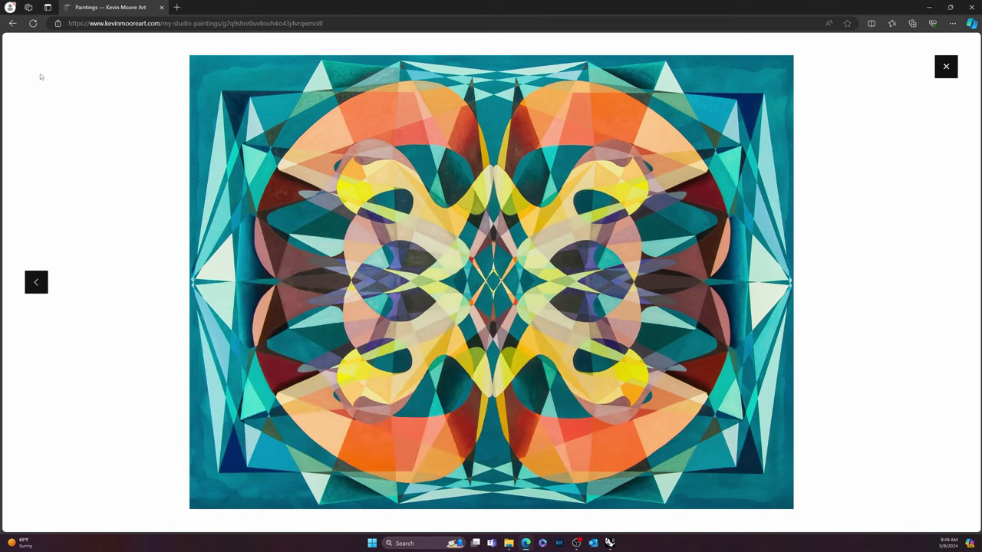
Step: Reopen the art website's Paintings page and browse the gallery to The World as Will to read its dimensions
click(13, 24)
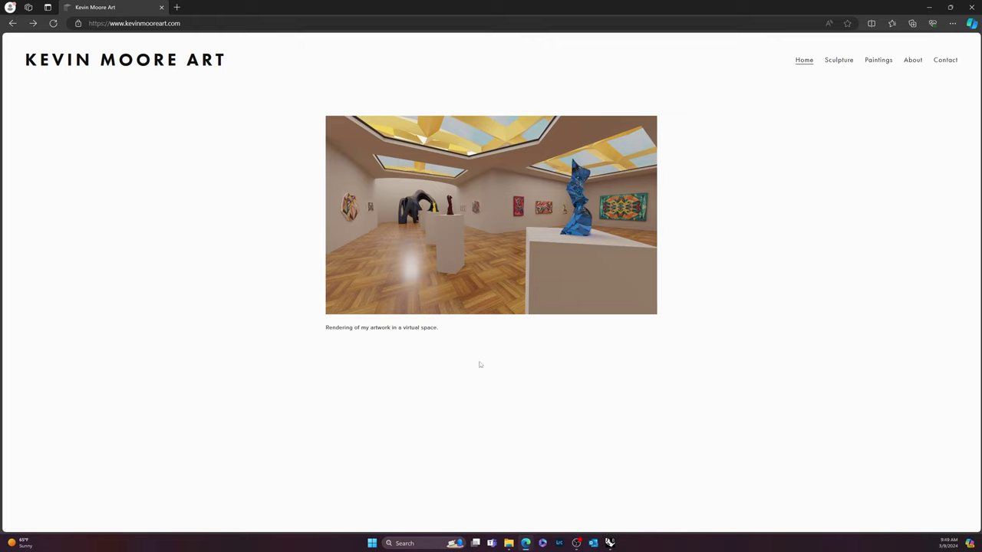
click(871, 62)
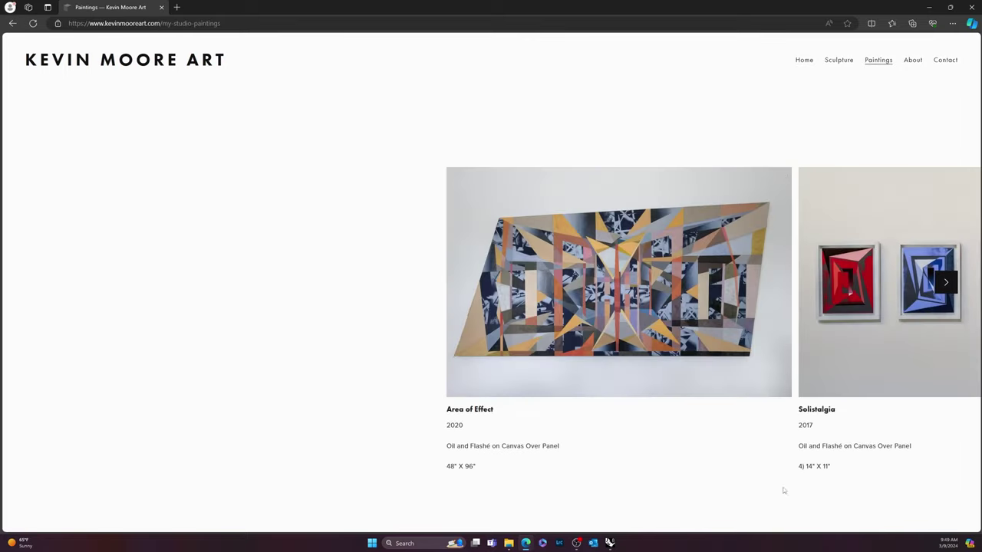
click(946, 283)
click(945, 282)
click(946, 282)
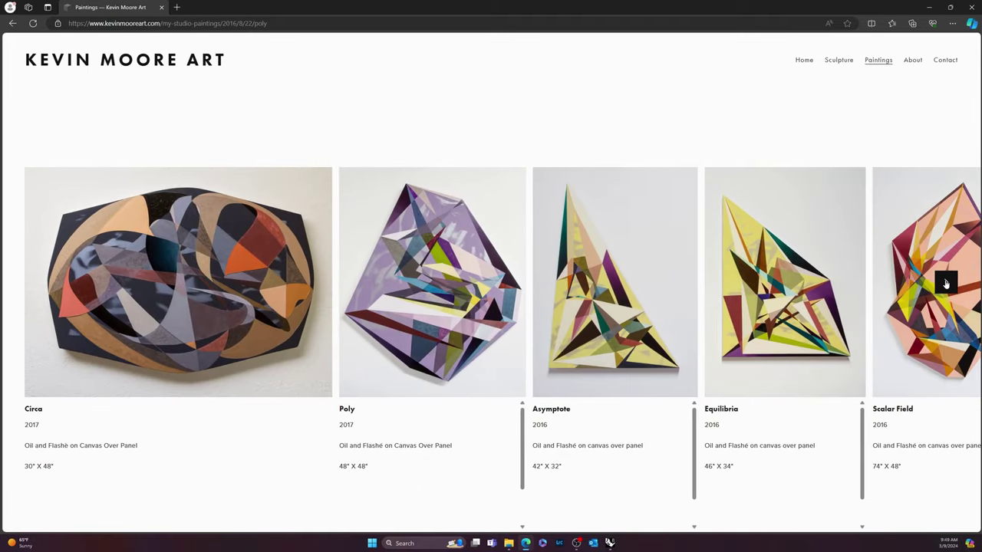
click(945, 282)
click(945, 282)
click(945, 282)
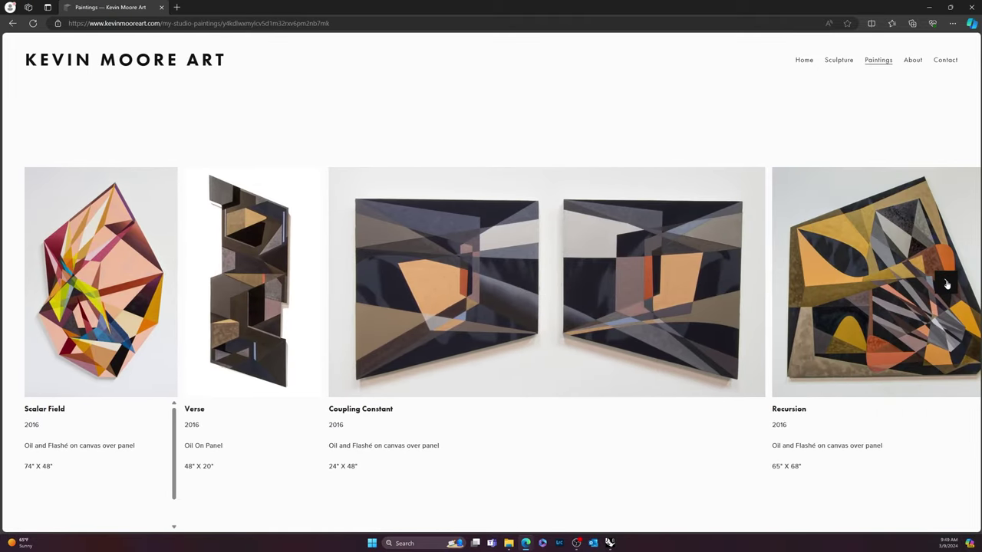
click(946, 283)
click(945, 282)
click(945, 282)
click(945, 282)
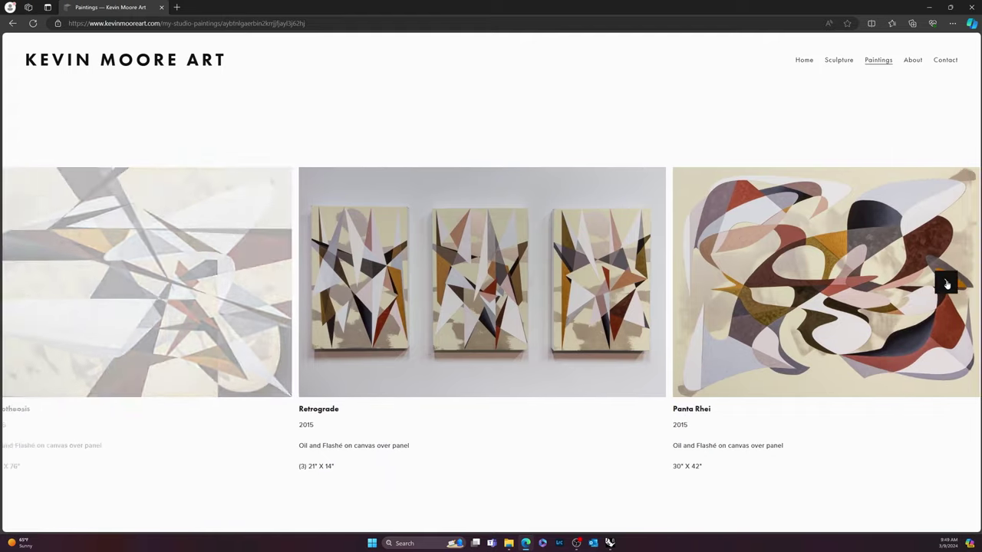
click(945, 282)
click(945, 282)
click(945, 282)
click(945, 282)
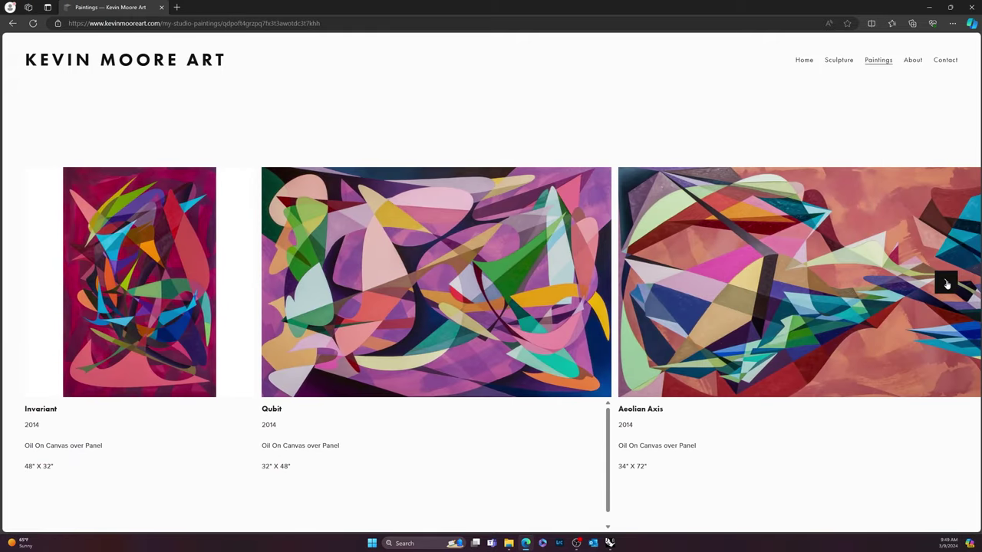
click(945, 282)
click(945, 282)
click(946, 282)
click(946, 282)
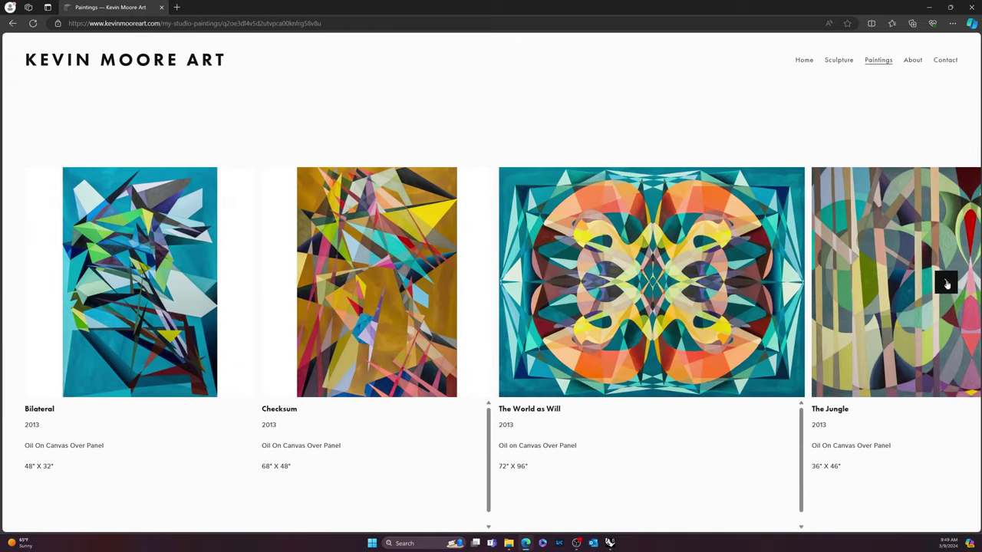
click(946, 282)
click(946, 282)
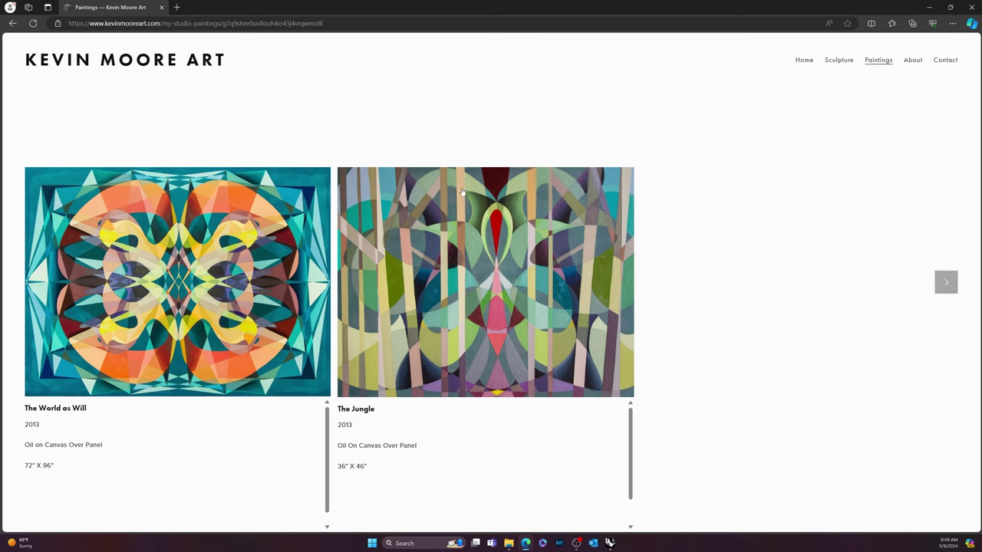
Step: Minimize the browser to return to Rhino, enable object-based Auto CPlane, and set the Perspective view to Shaded
click(929, 7)
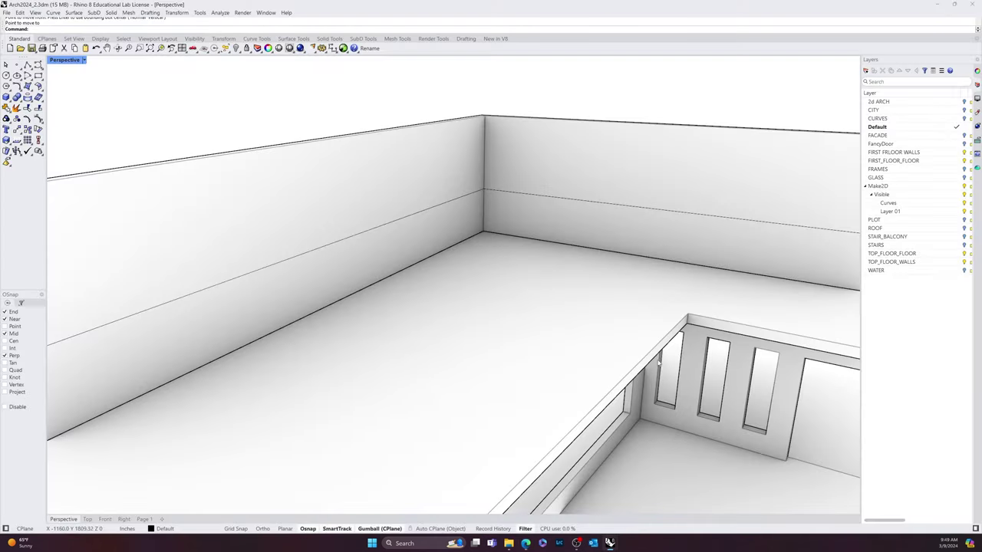
right_drag(391, 330, 354, 236)
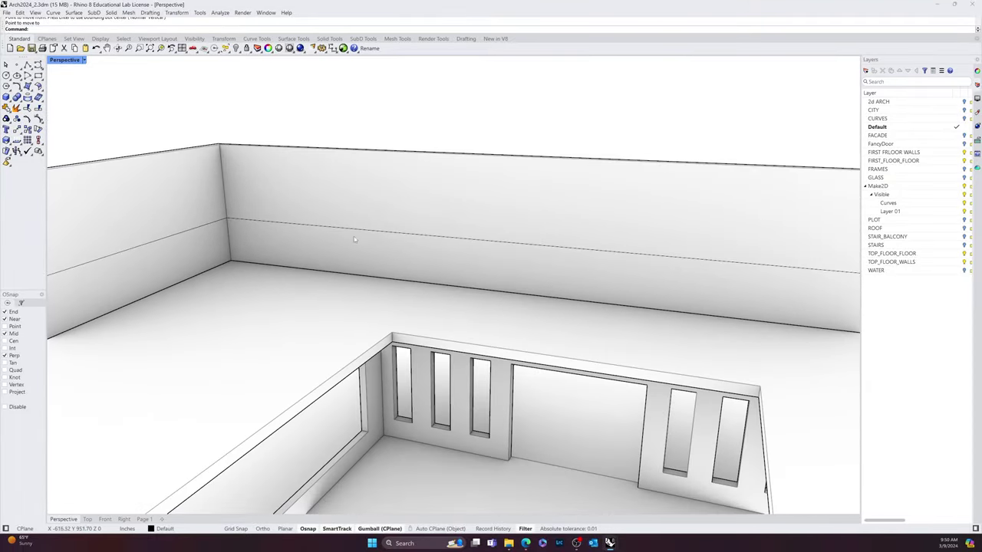
click(439, 529)
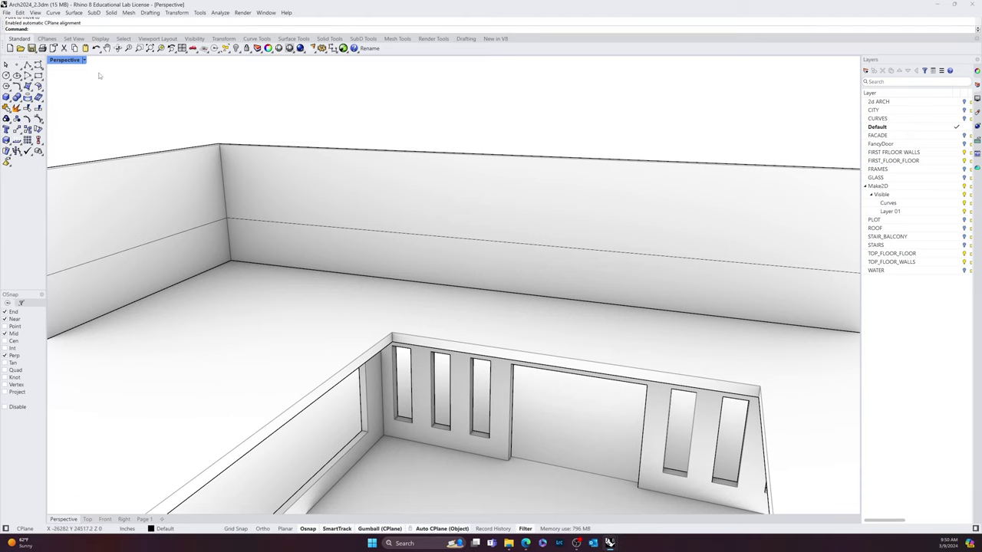
click(87, 61)
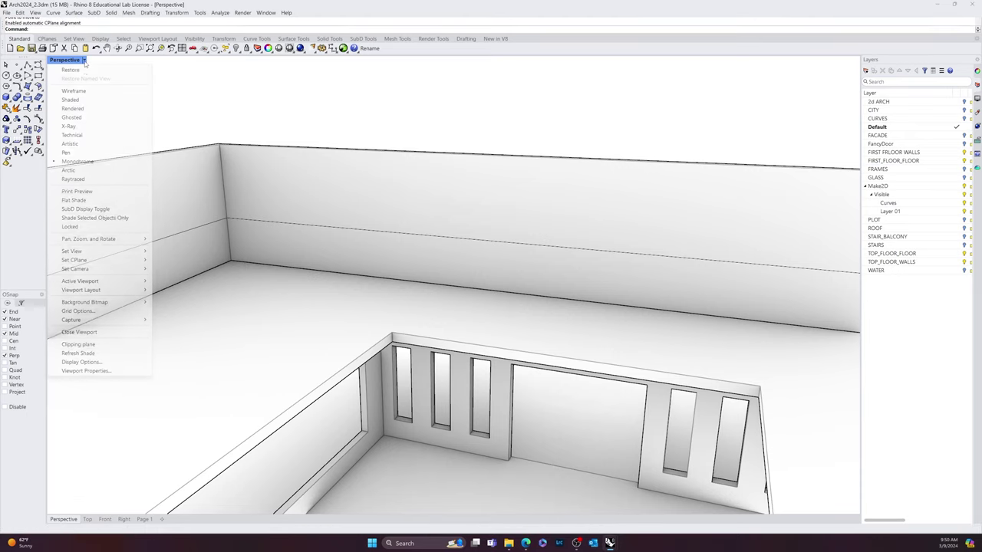
click(77, 99)
Step: Select the long red upper-floor wall surface so the construction plane aligns to it, and clear the selection
click(392, 212)
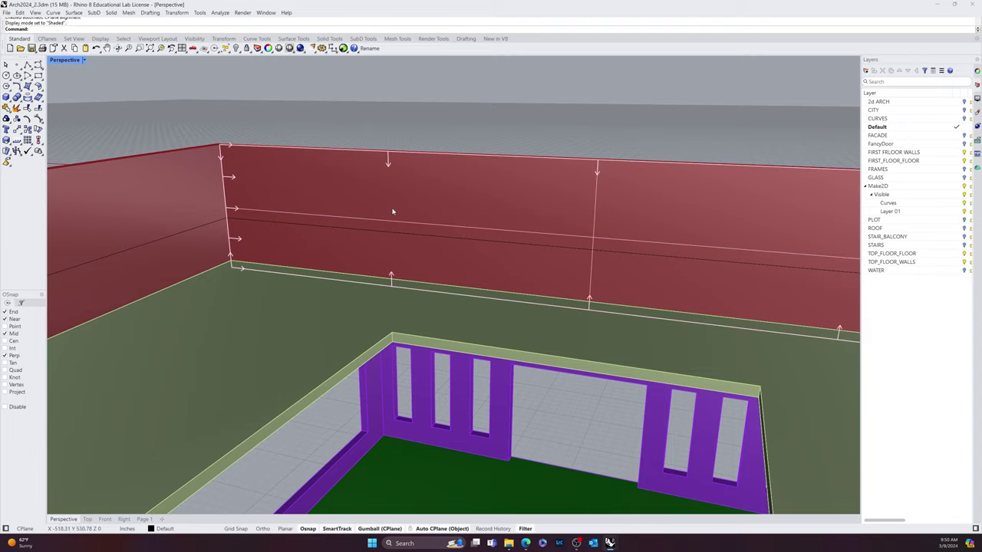
mouse_move(343, 244)
right_down()
mouse_move(295, 261)
mouse_move(325, 238)
right_up()
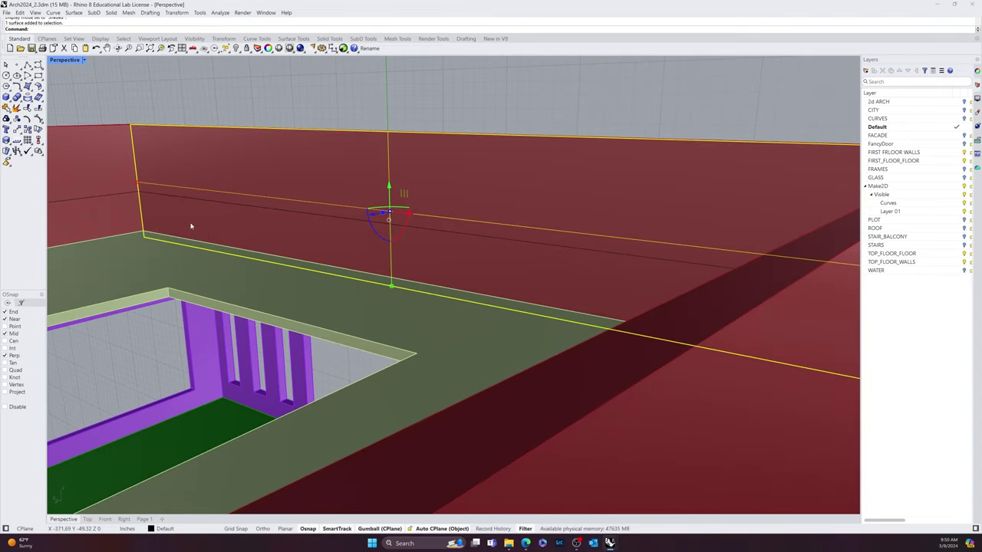
right_drag(258, 223, 291, 300)
scroll(253, 279, up, 5)
key(Escape)
scroll(244, 289, down, 7)
scroll(307, 296, up, 5)
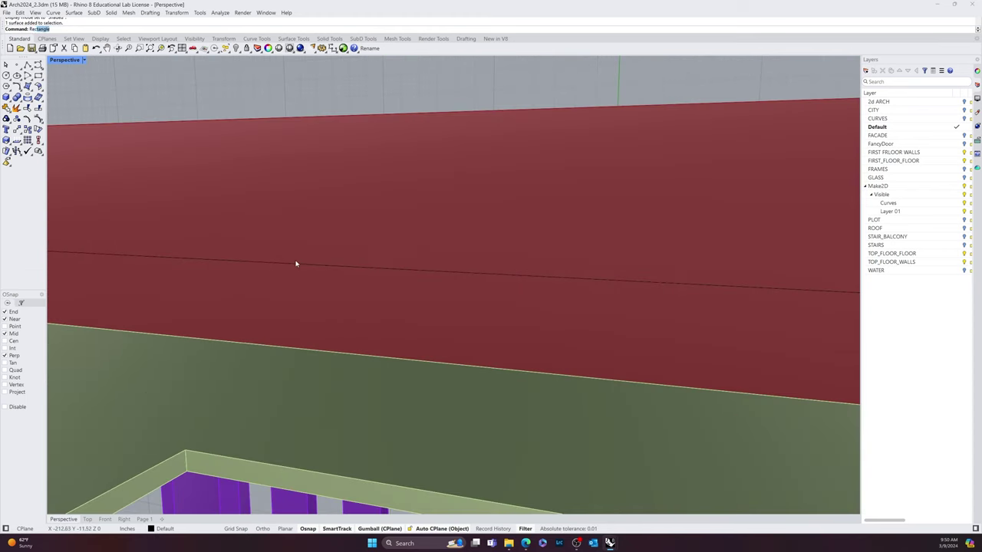
Step: Draw a 72" by 96" rectangle on the red wall, starting from its horizontal guide line and matching The World as Will's dimensions
key(Return)
click(290, 264)
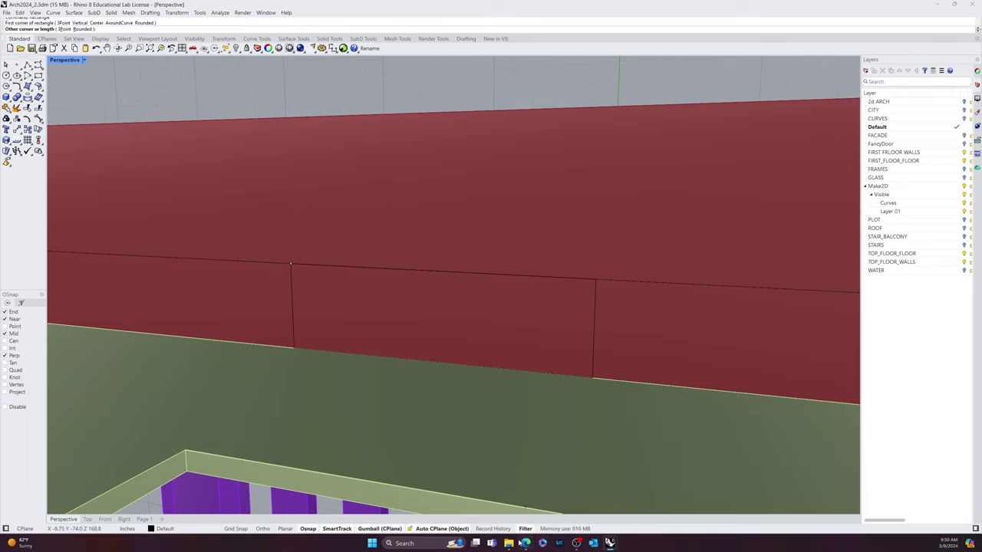
click(526, 543)
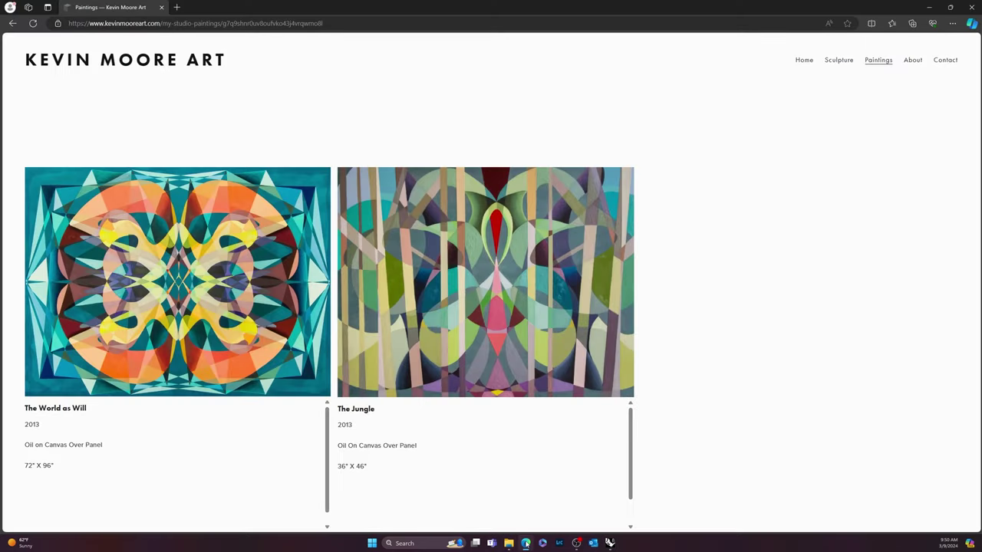
click(526, 544)
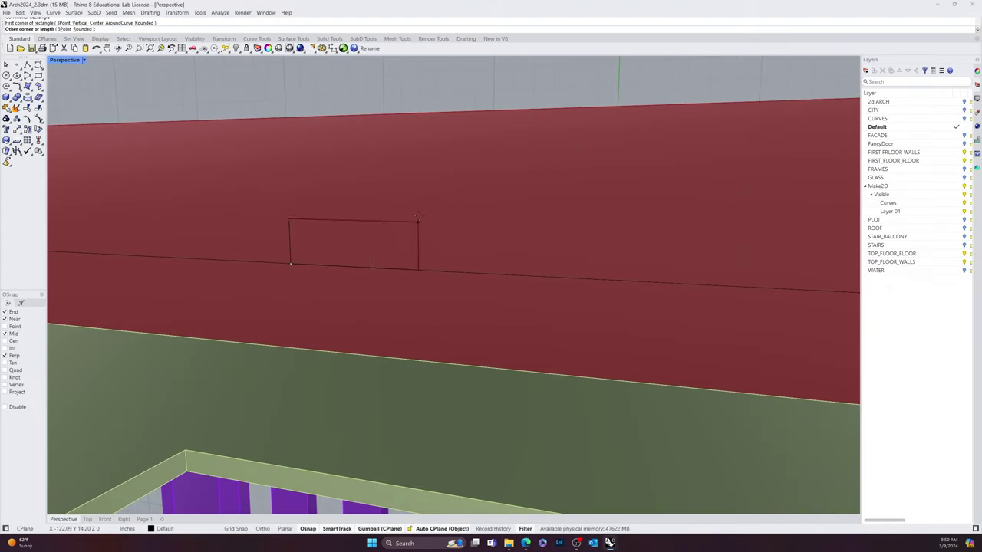
text(72)
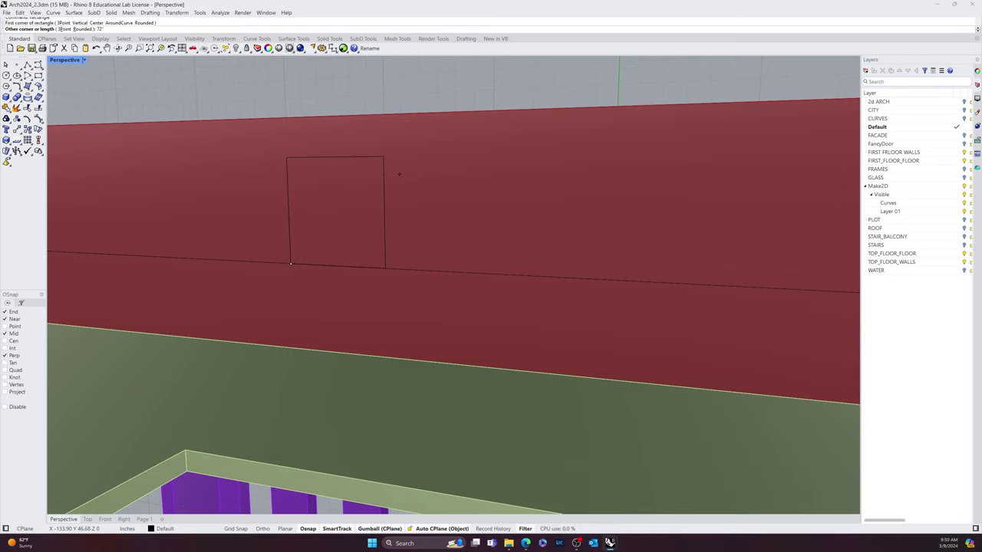
key(Return)
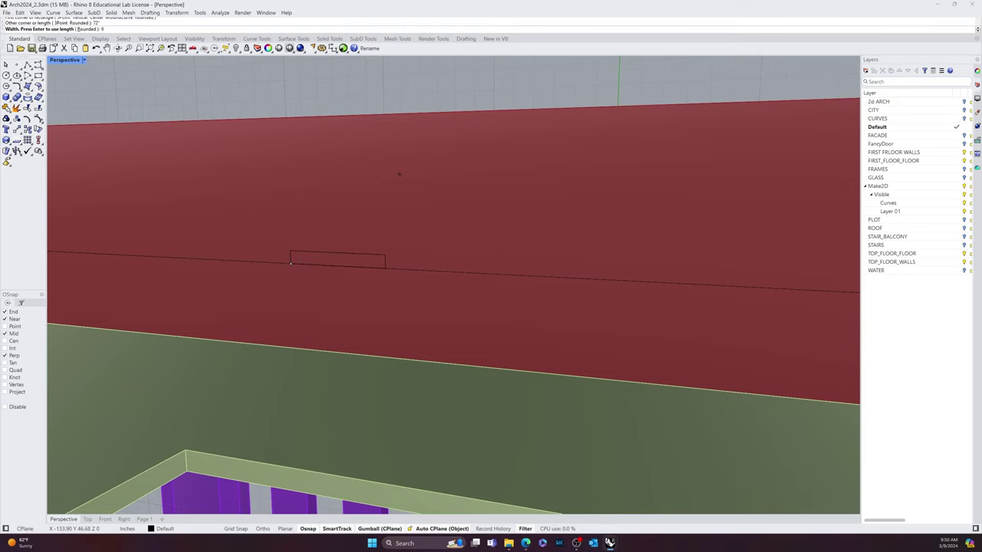
text(96)
key(Return)
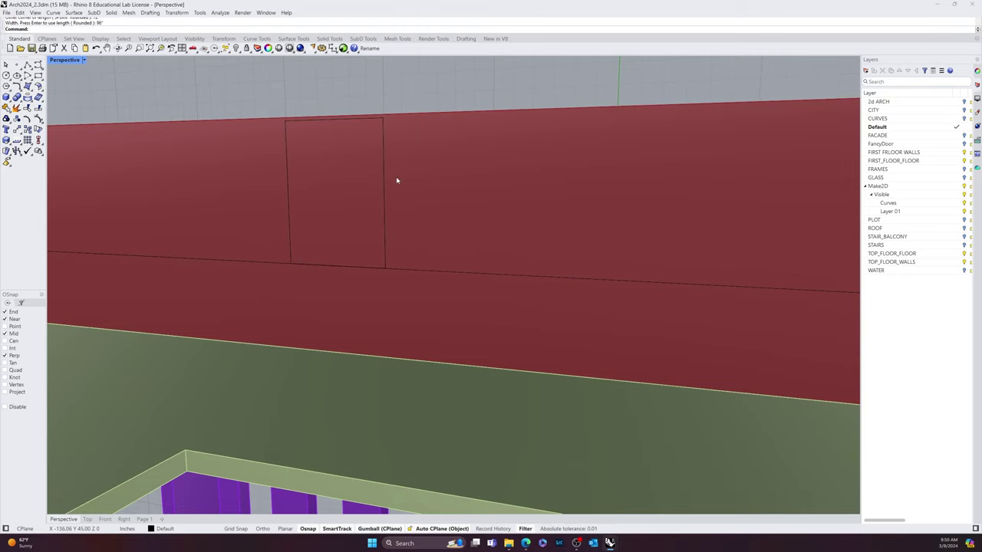
Step: Rotate the painting rectangle 90 degrees within the wall plane
click(382, 204)
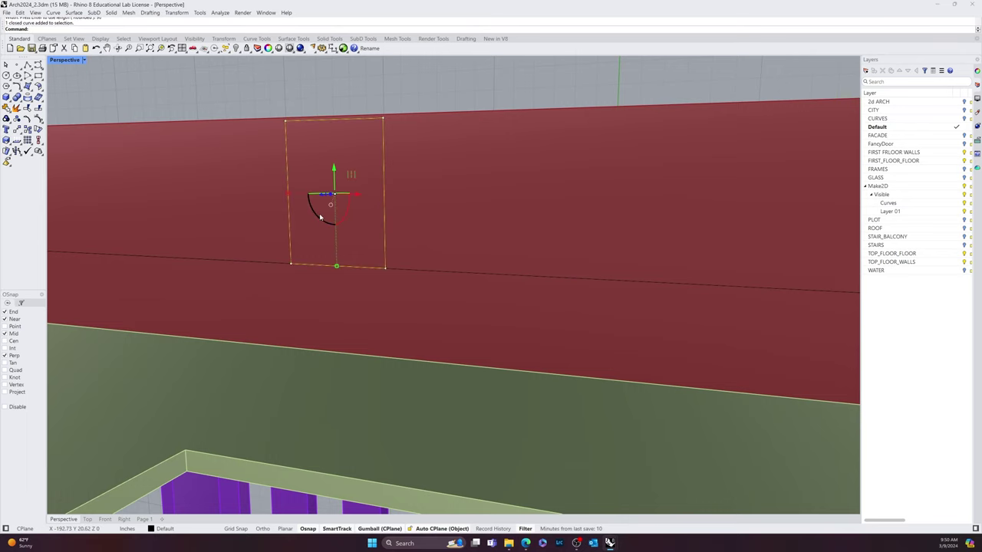
scroll(322, 213, up, 2)
right_drag(322, 214, 359, 199)
shift+right_drag(426, 163, 421, 217)
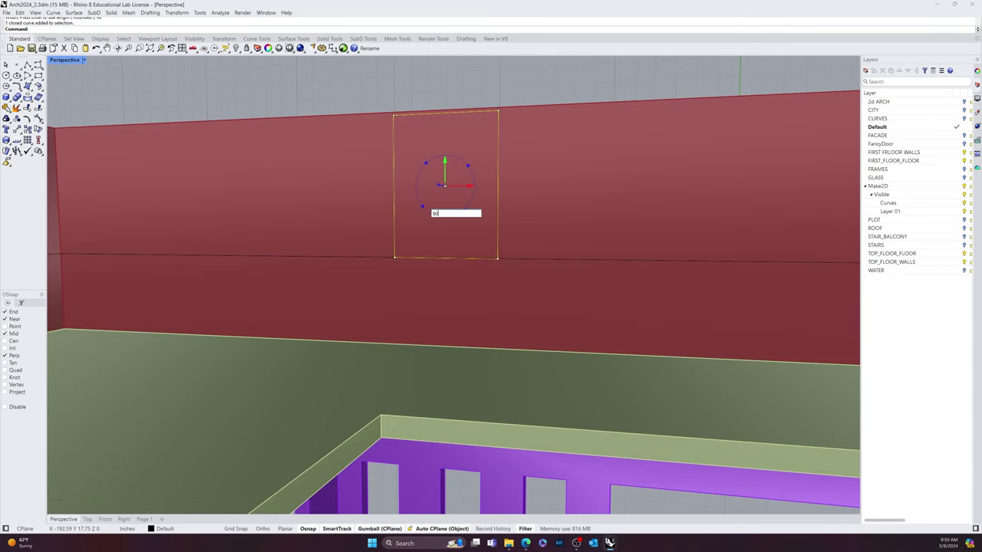
key(Return)
Step: Move the rectangle by the midpoint of its vertical side onto the wall's horizontal guide line, nearer the corner
right_drag(427, 274, 355, 279)
text(Z)
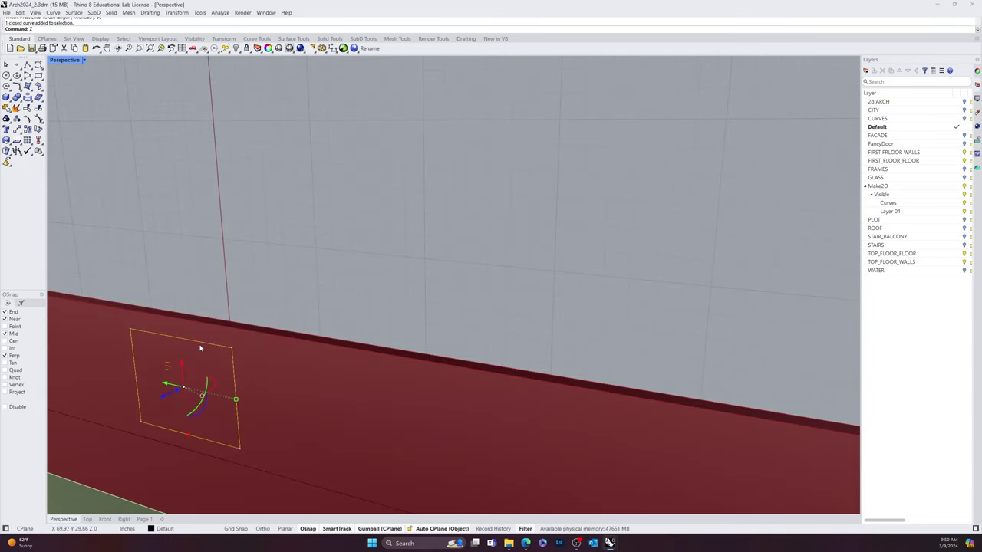
key(Return)
text(Selected Target 1To1 ))
key(Return)
scroll(303, 370, down, 7)
right_drag(302, 371, 248, 371)
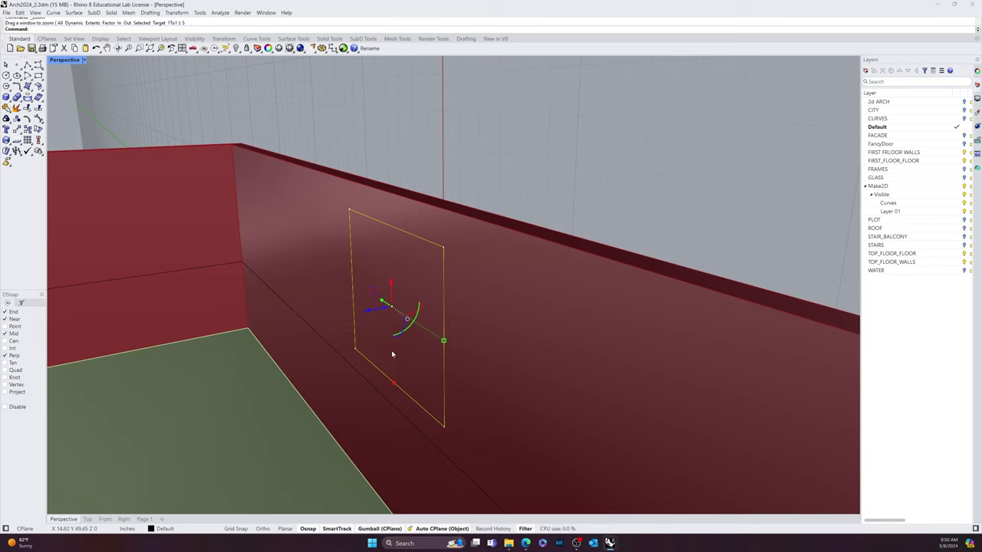
text(Move)
key(Return)
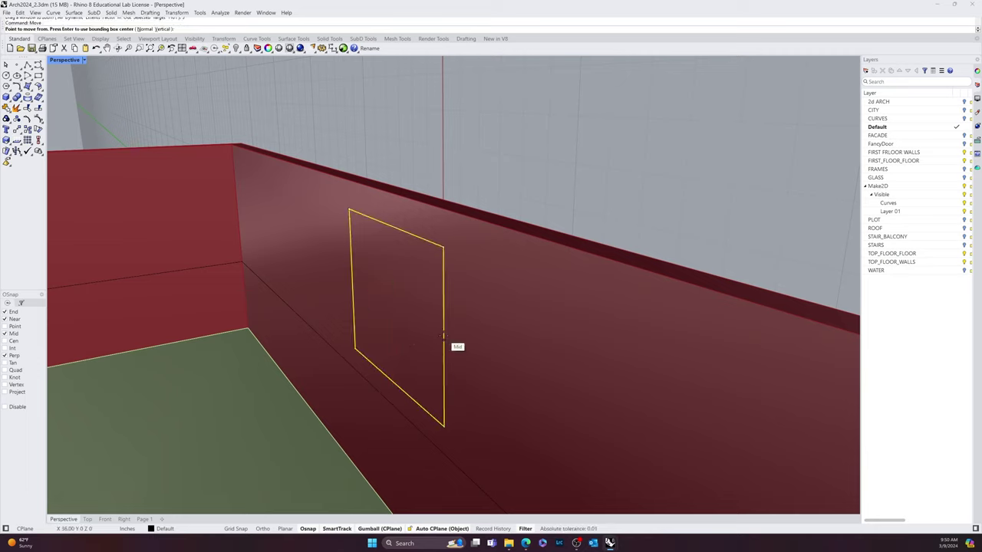
click(443, 336)
click(356, 366)
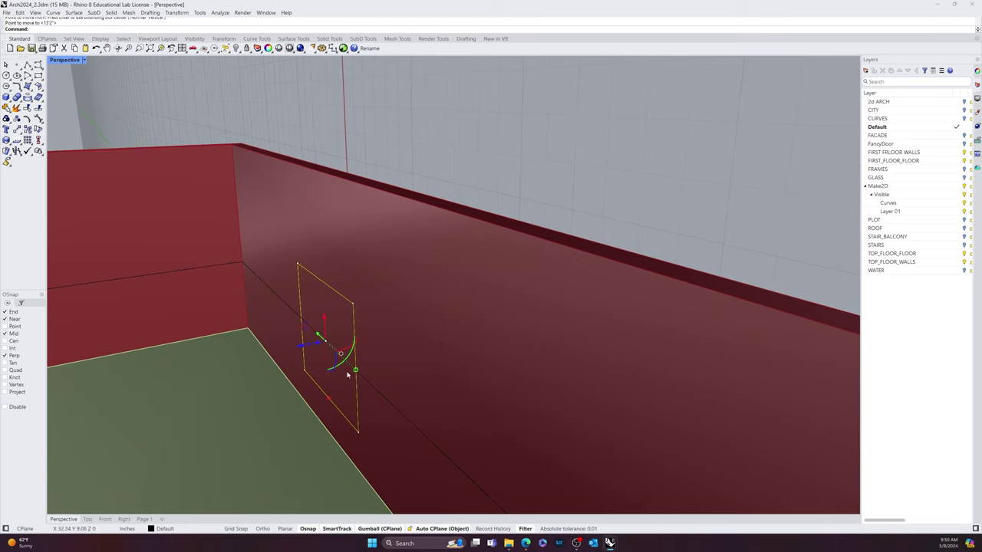
Step: Clear the selection and draw a line across the painting rectangle between the midpoints of its two vertical sides
right_drag(348, 373, 296, 368)
key(Escape)
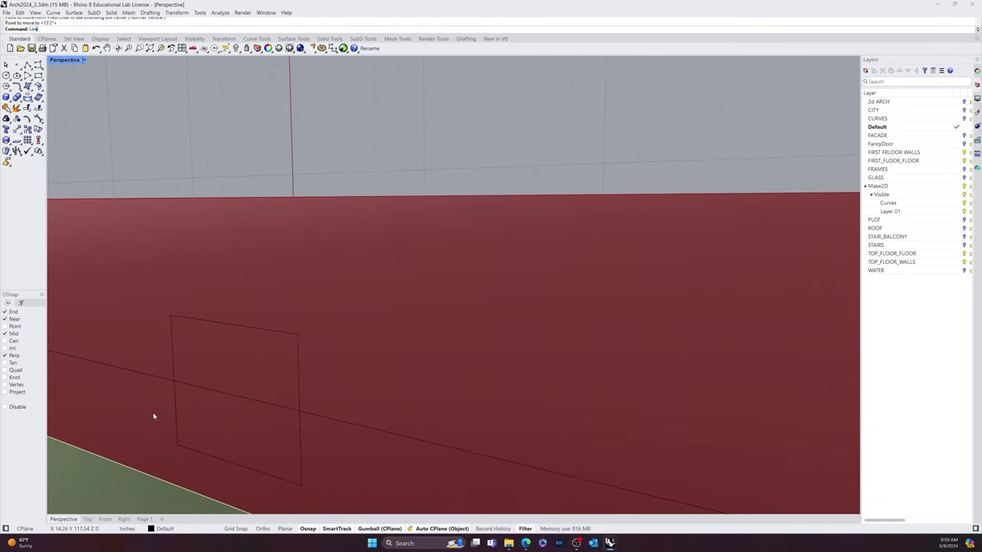
text(Line)
key(Return)
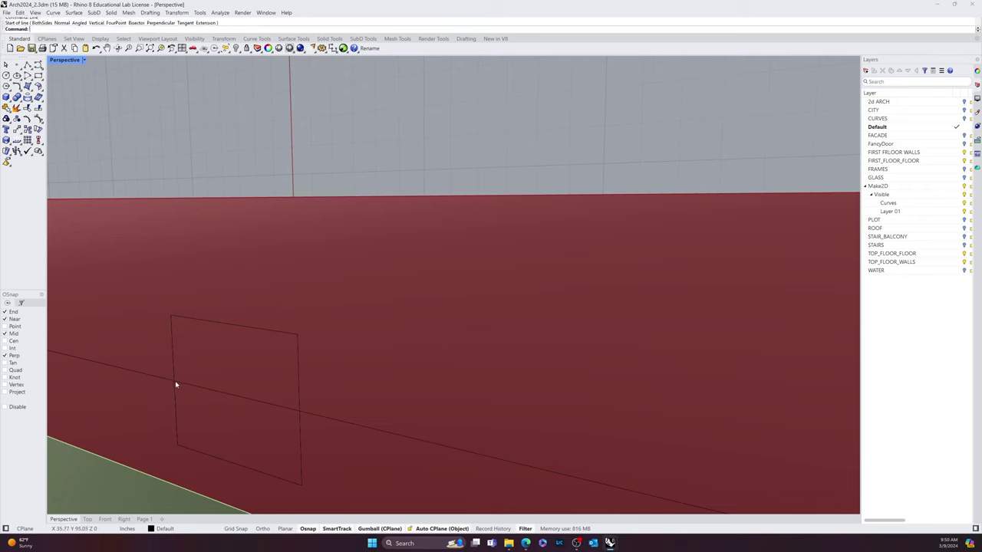
click(175, 382)
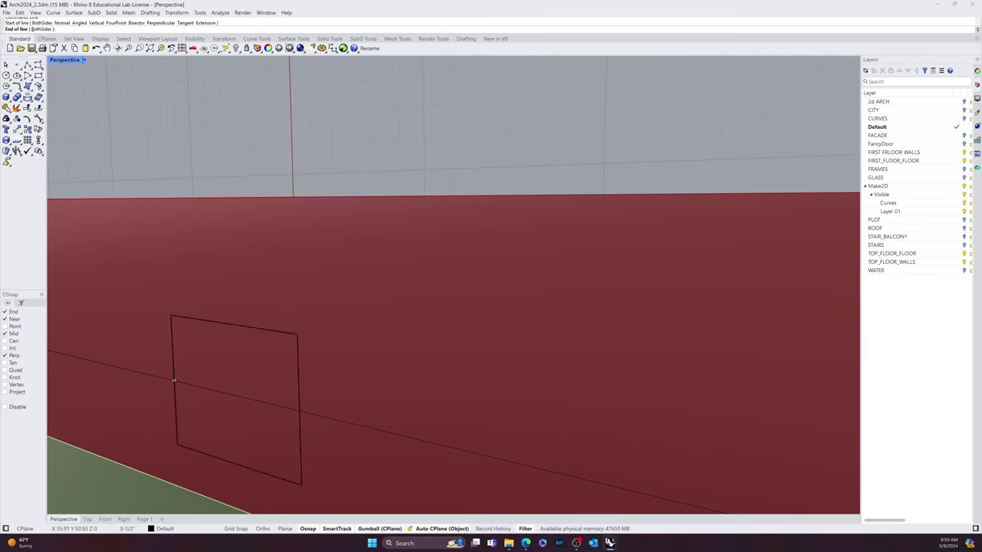
click(292, 410)
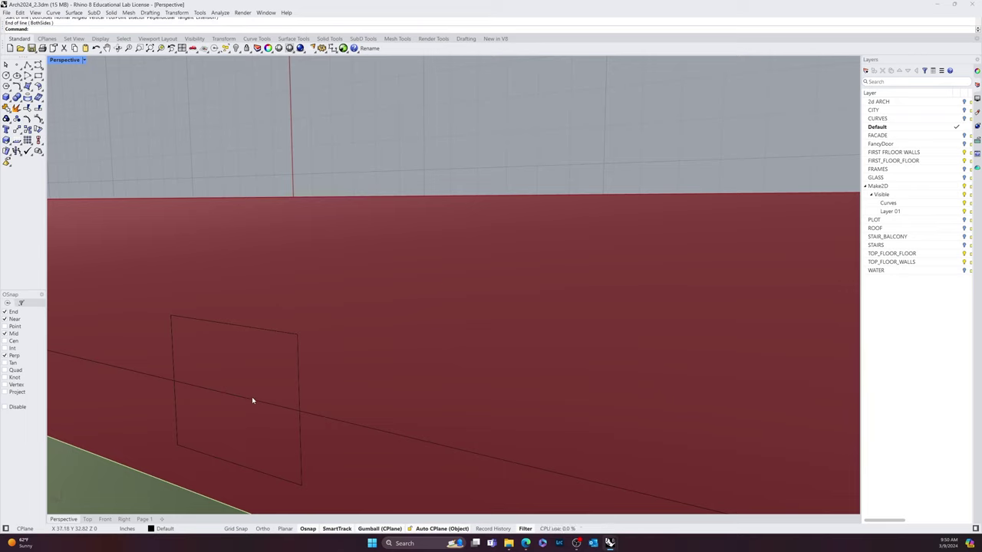
Step: Move the painting rectangle and its center line together by the line's midpoint along the wall's horizontal guide line, closer to the corner
click(253, 400)
click(487, 304)
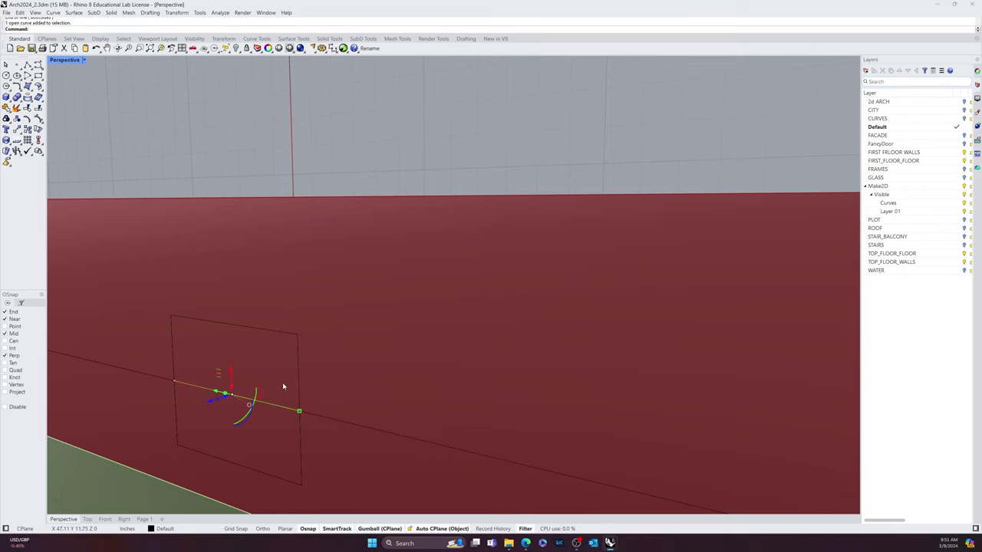
shift+click(298, 374)
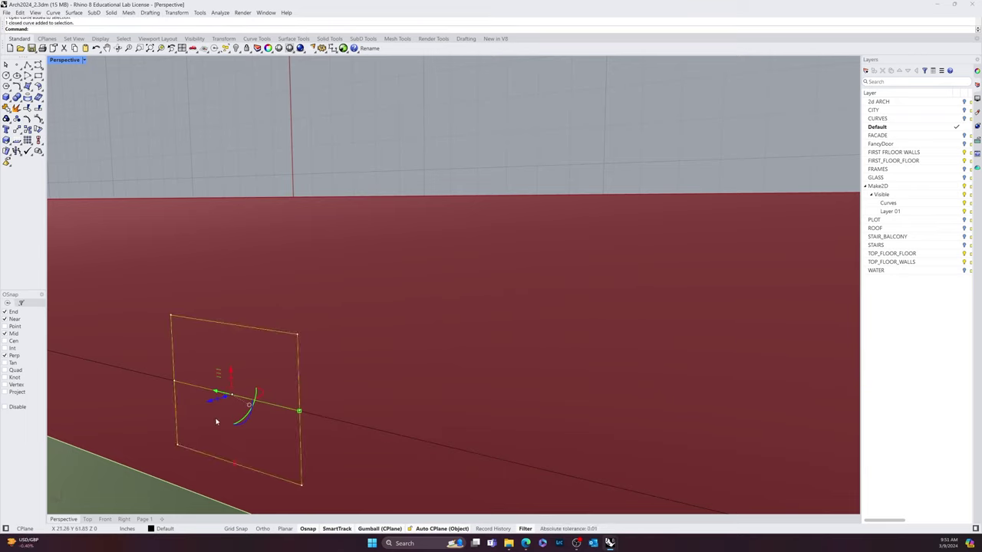
text(Move)
key(Return)
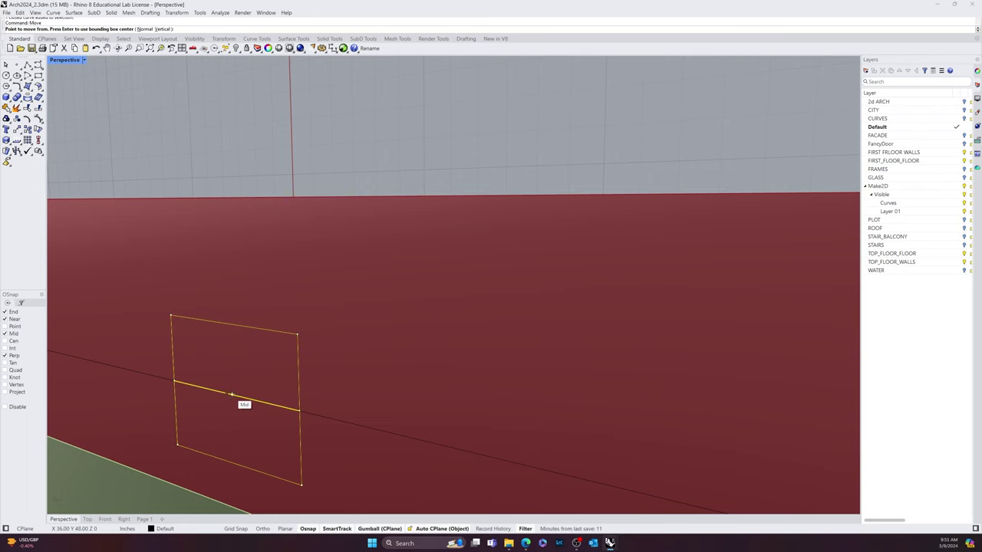
click(232, 394)
right_drag(297, 446, 263, 399)
scroll(262, 400, down, 5)
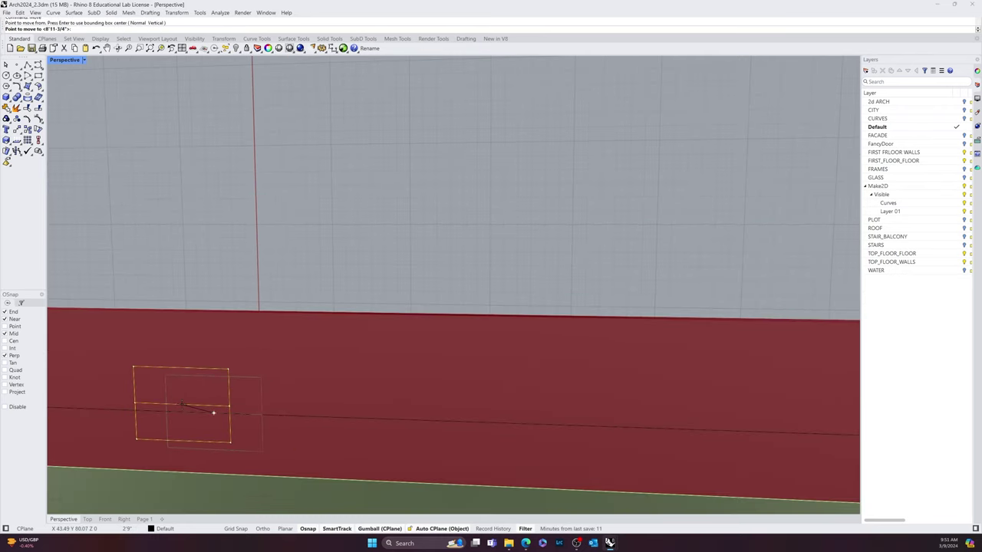
right_drag(182, 404, 215, 401)
scroll(199, 438, down, 5)
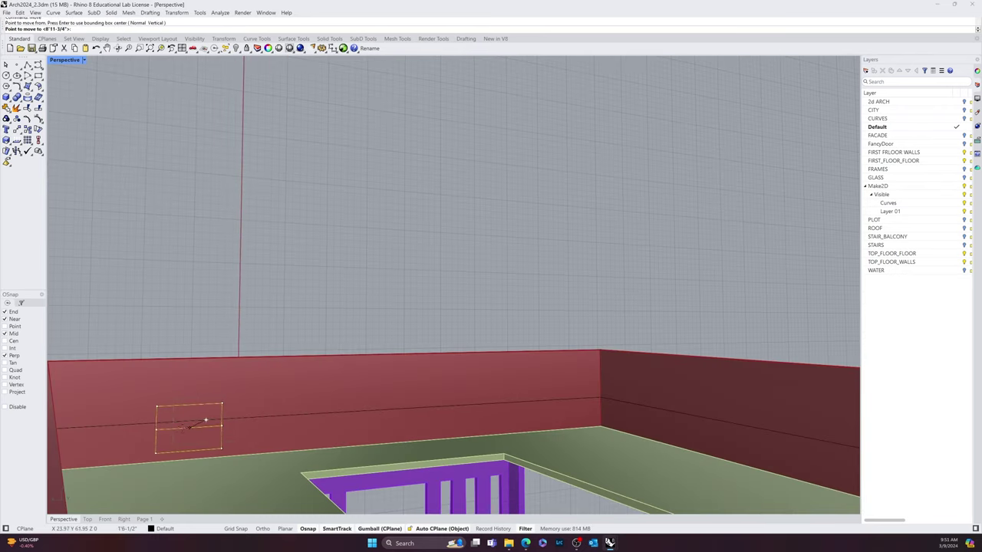
click(146, 420)
Step: Clear the selection and examine the painting outline's placement on the wall near the corner from several angles
right_drag(269, 424, 207, 454)
scroll(259, 371, up, 3)
shift+right_drag(259, 371, 345, 322)
scroll(292, 310, up, 2)
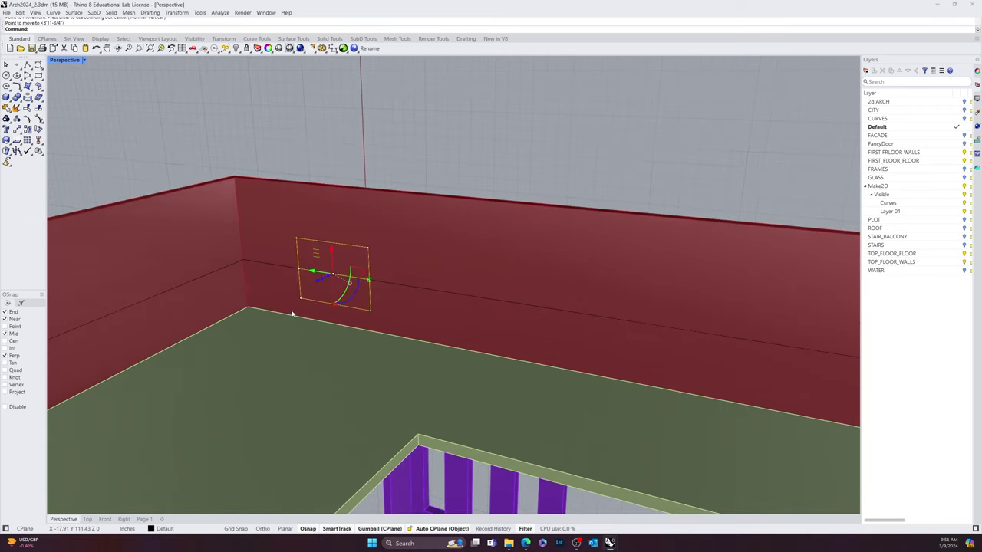
scroll(285, 332, up, 2)
right_drag(363, 353, 328, 351)
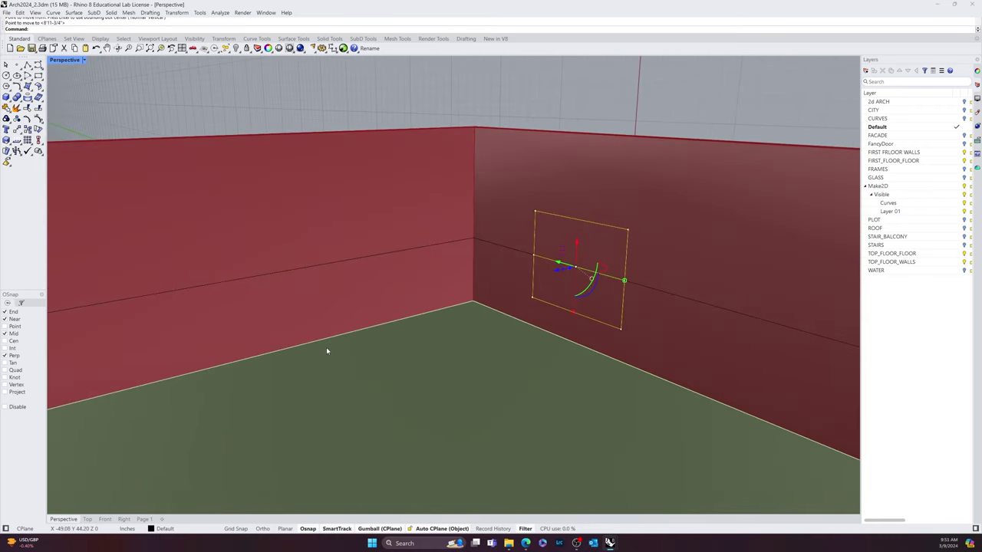
scroll(556, 273, down, 12)
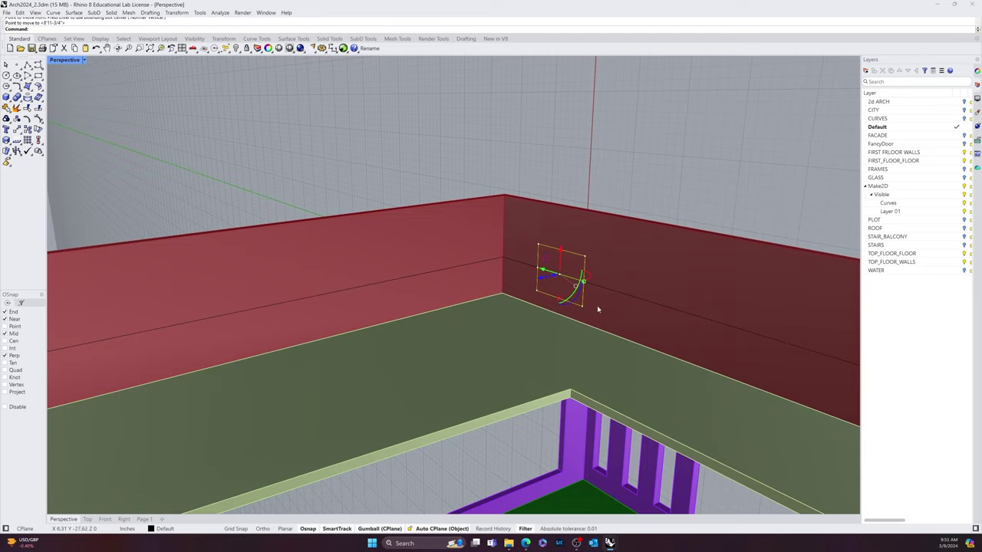
right_drag(587, 317, 506, 358)
scroll(528, 357, up, 5)
scroll(527, 356, down, 6)
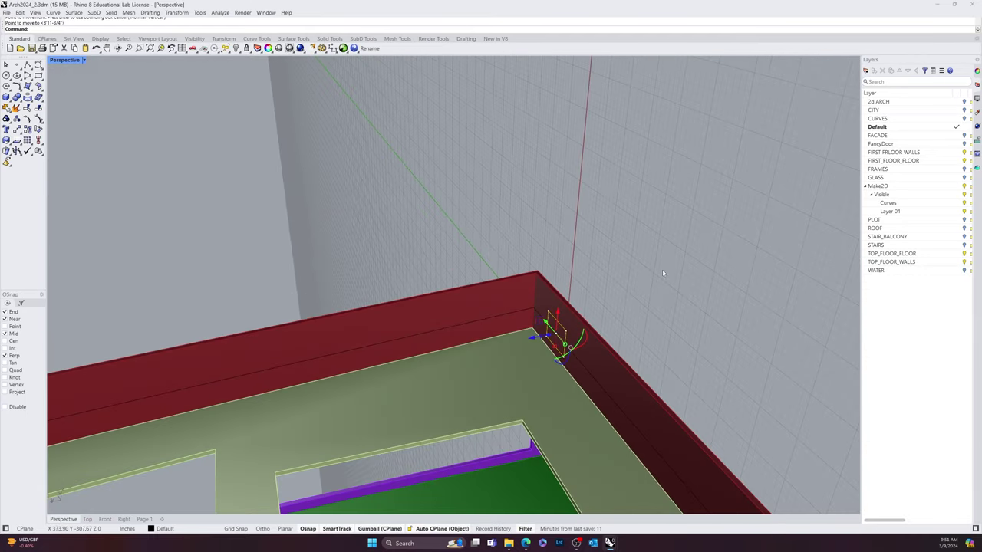
click(661, 274)
right_drag(567, 307, 594, 323)
scroll(598, 324, up, 3)
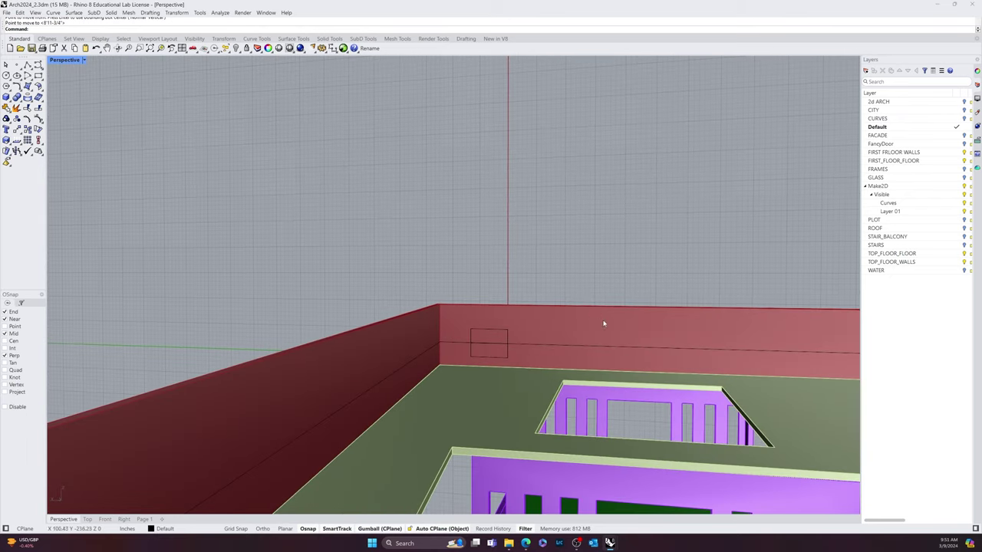
scroll(510, 377, down, 5)
scroll(469, 411, up, 3)
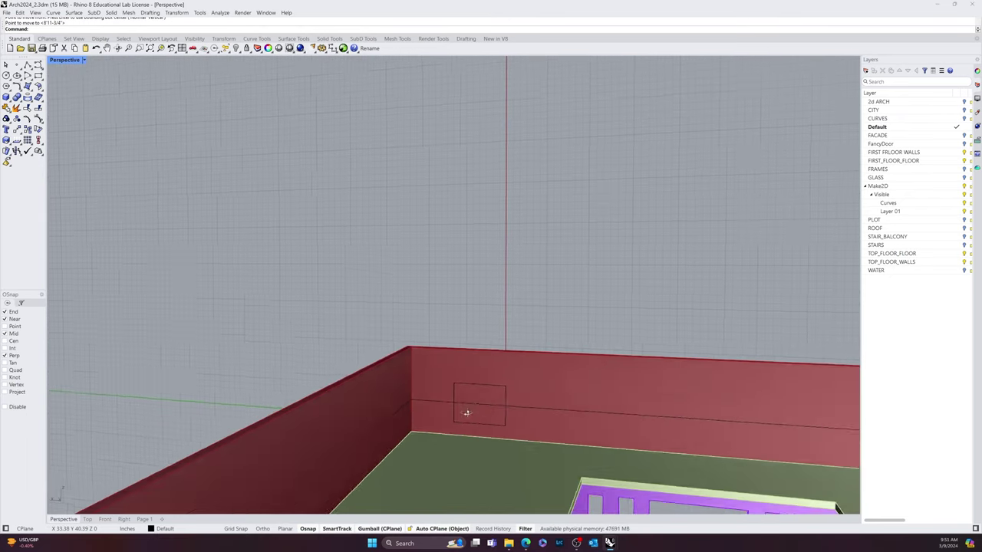
right_drag(466, 402, 583, 398)
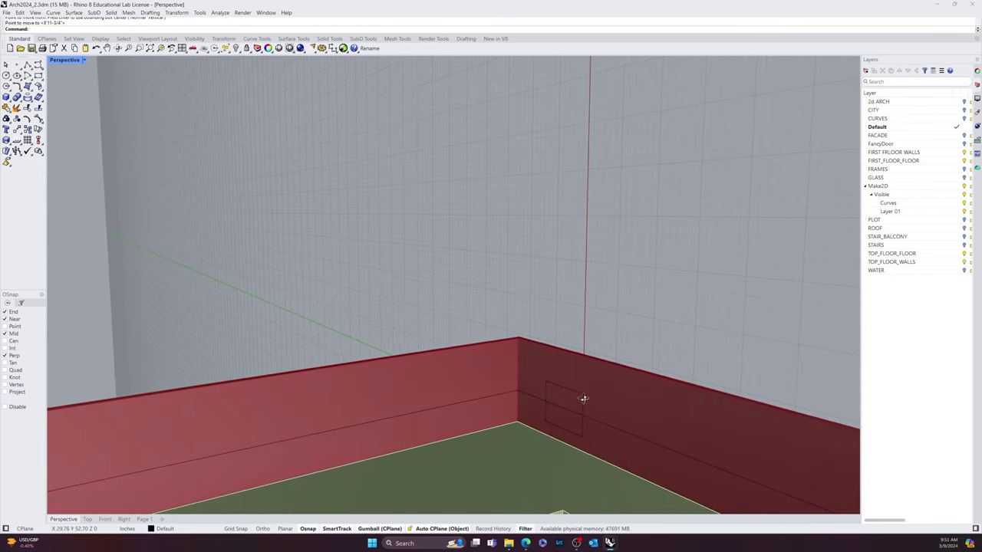
scroll(541, 421, down, 6)
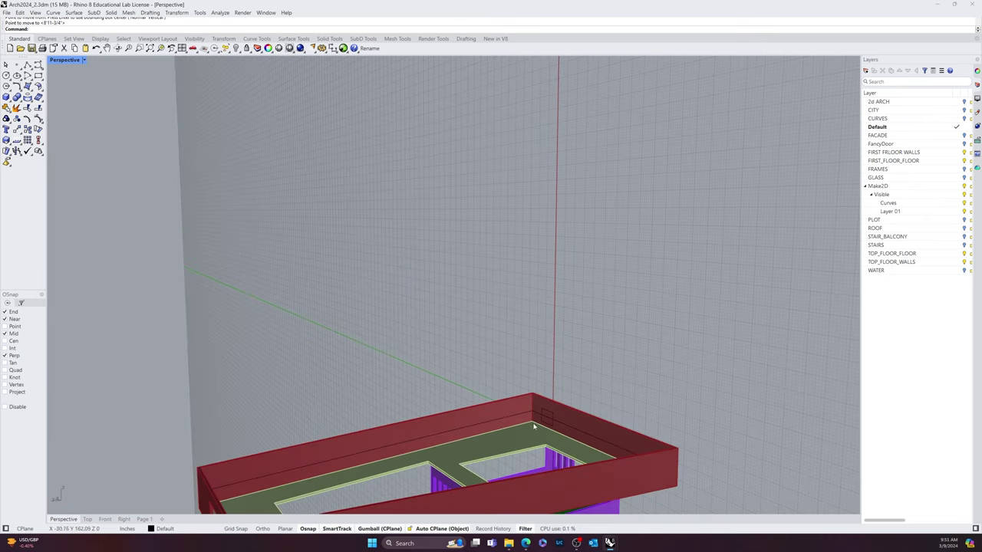
right_drag(534, 426, 467, 458)
scroll(535, 421, up, 5)
scroll(535, 421, up, 3)
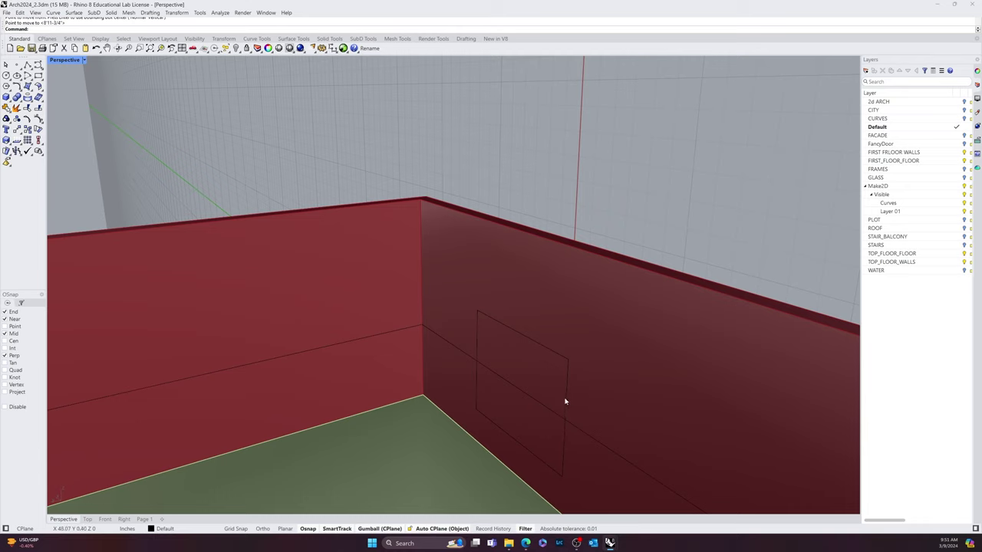
Step: Extrude the painting rectangle 3 inches out from the wall using the gumball
right_drag(565, 401, 417, 388)
shift+right_drag(490, 405, 486, 383)
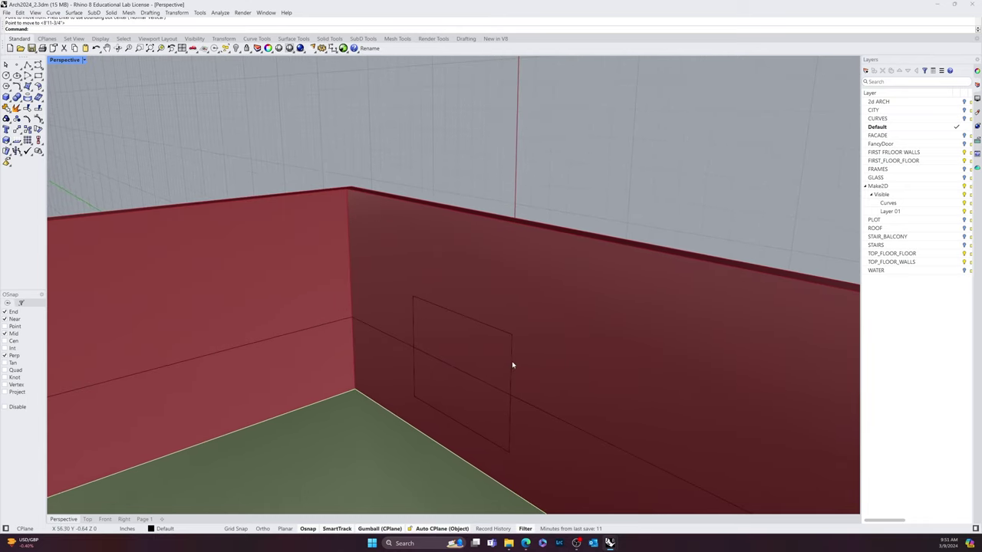
click(512, 366)
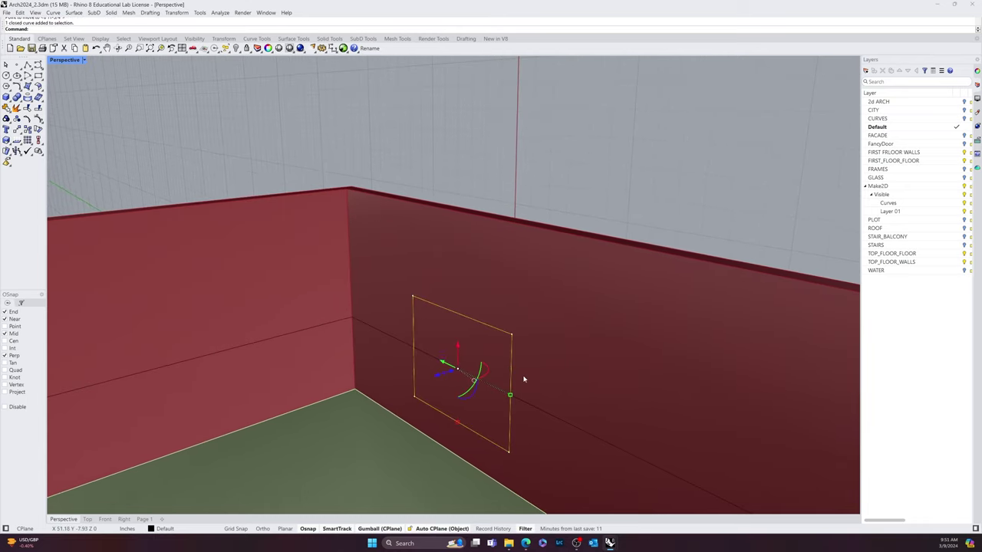
click(451, 373)
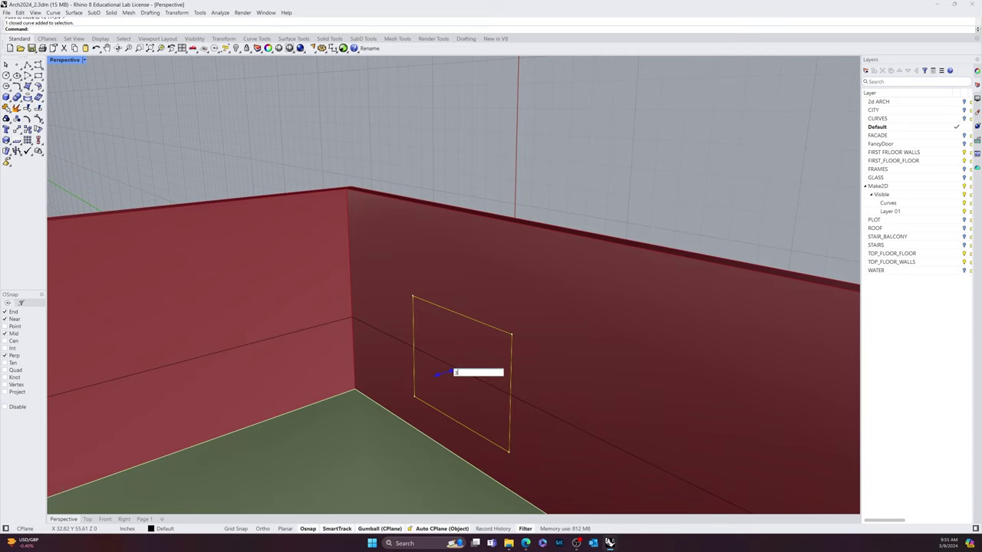
text(3)
key(Return)
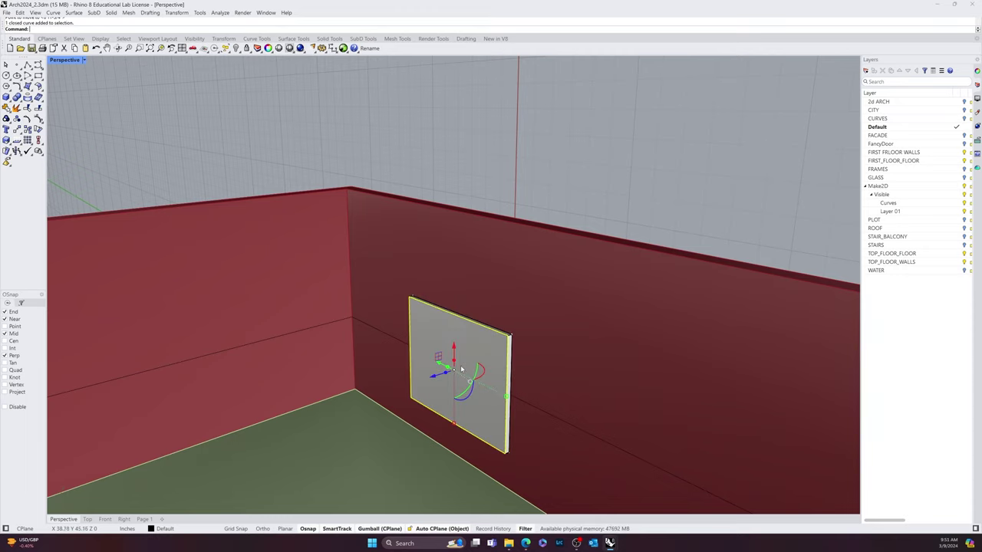
Step: Inspect the extruded painting panel up close, and undo the gumball extrusion
scroll(461, 369, up, 3)
key(Escape)
click(473, 339)
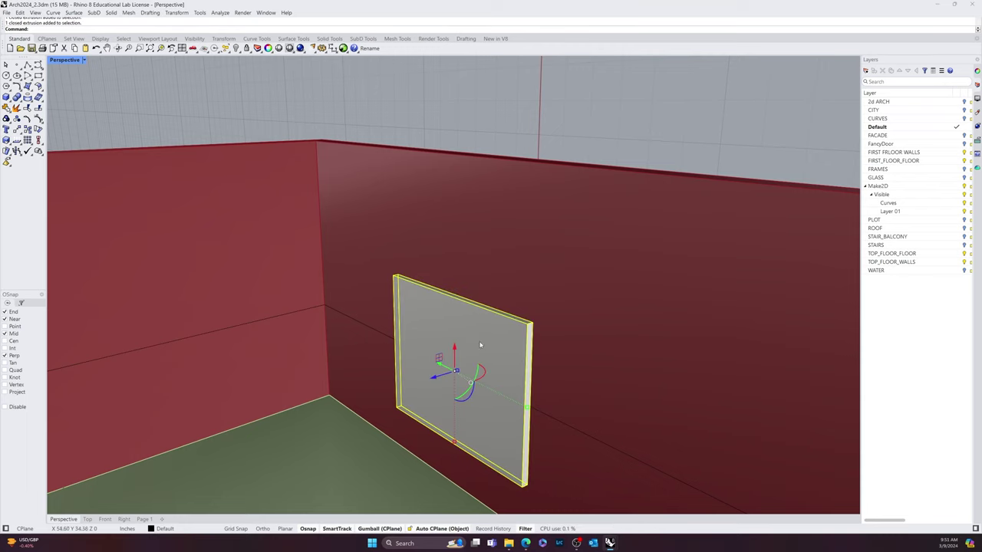
right_drag(480, 342, 528, 353)
scroll(620, 355, down, 2)
scroll(680, 373, up, 2)
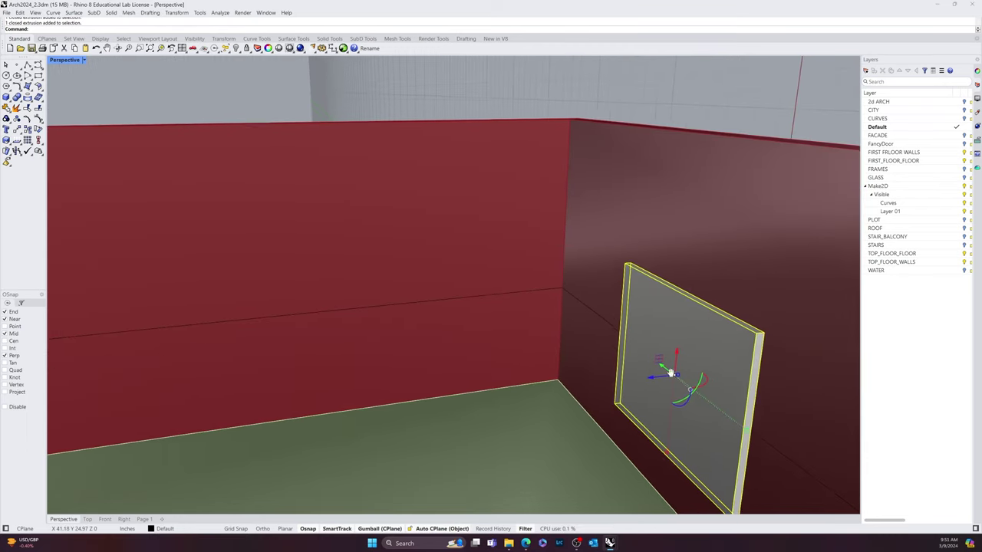
scroll(92, 241, down, 1)
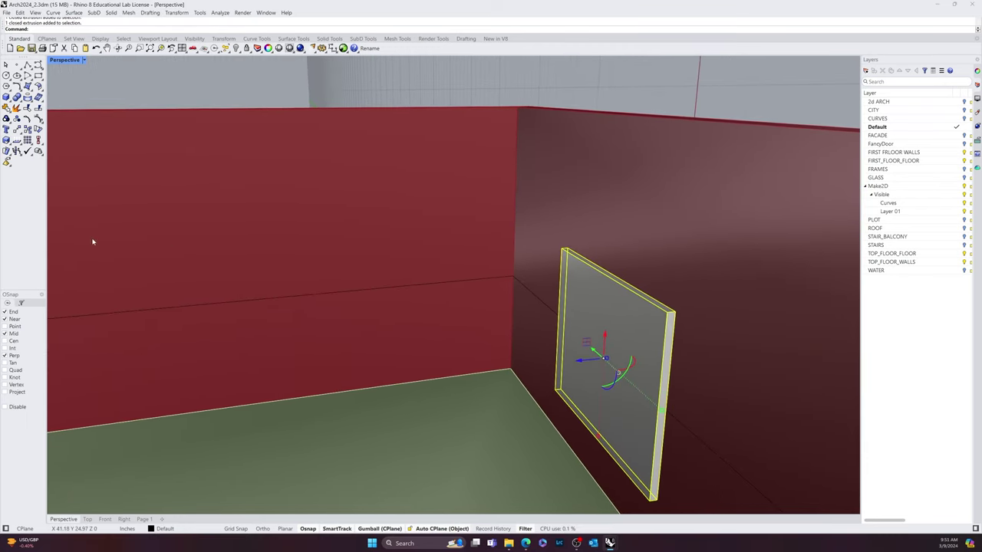
right_click(606, 357)
key(ctrl+z)
Step: Select the painting rectangle's curve and extrude it 3 inches as a solid with ExtrudeCrv
click(681, 365)
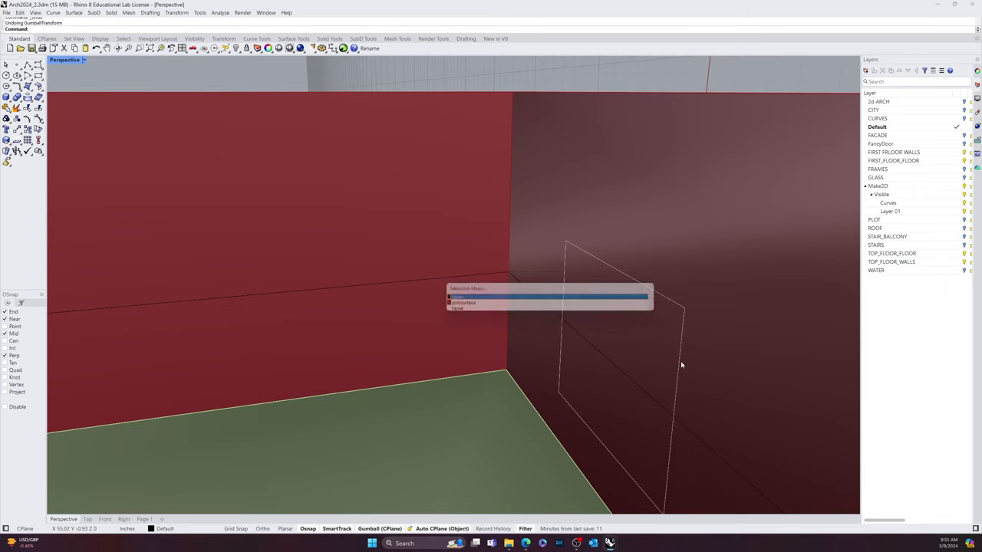
click(522, 297)
text(Ext)
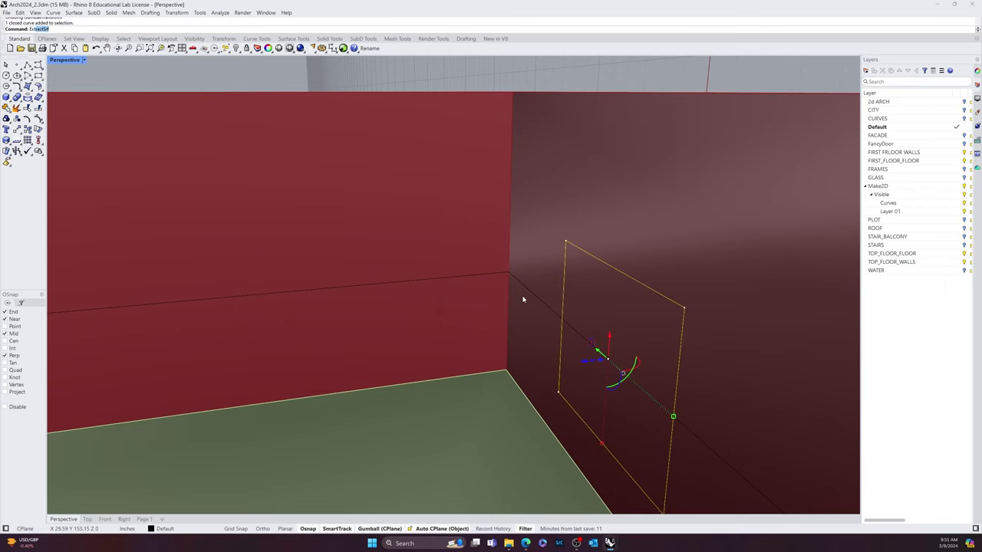
text(rude)
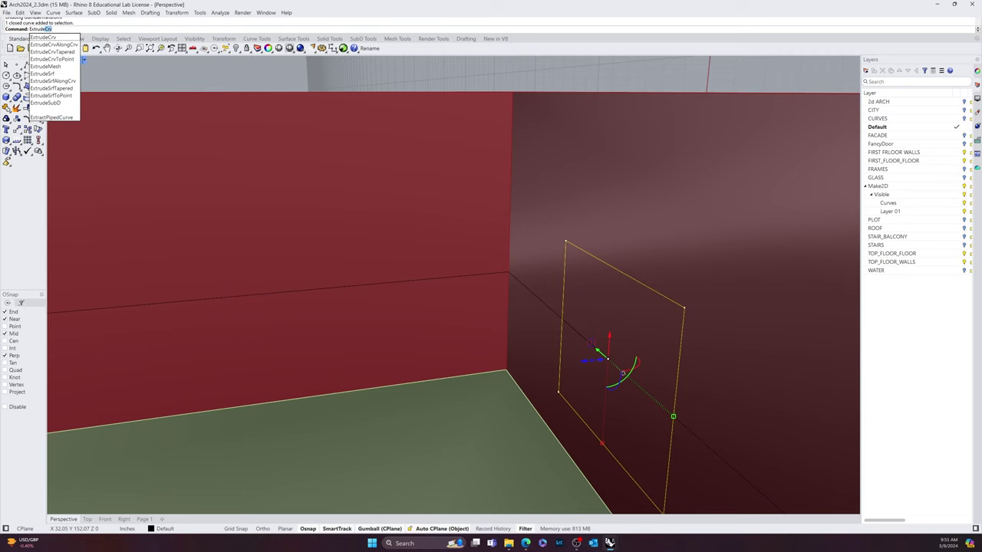
key(Return)
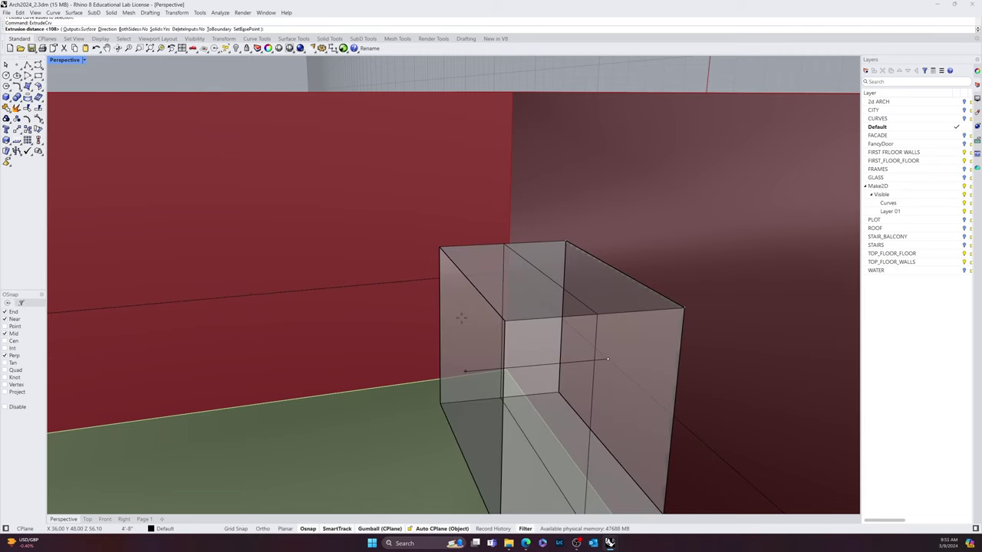
text(3)
key(Return)
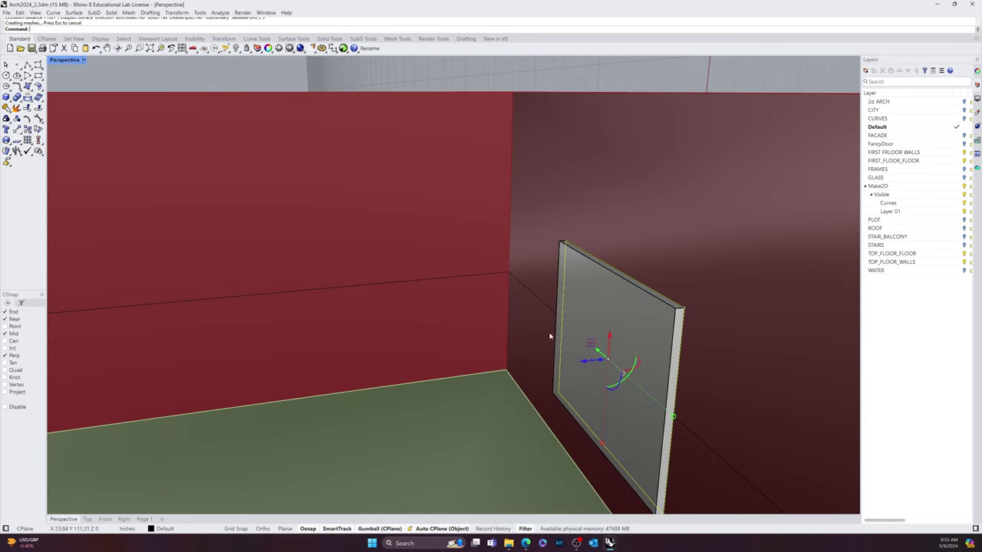
Step: Undo the extrusion and try ExtrudeCrv again with the distance picked on the wall's guide line, undoing that attempt as well
key(ctrl+z)
key(Return)
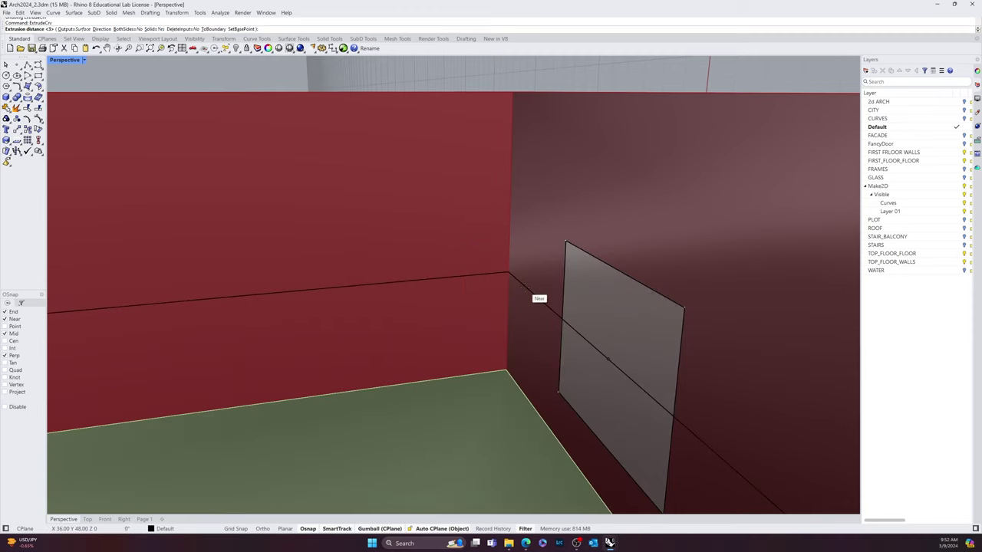
click(525, 285)
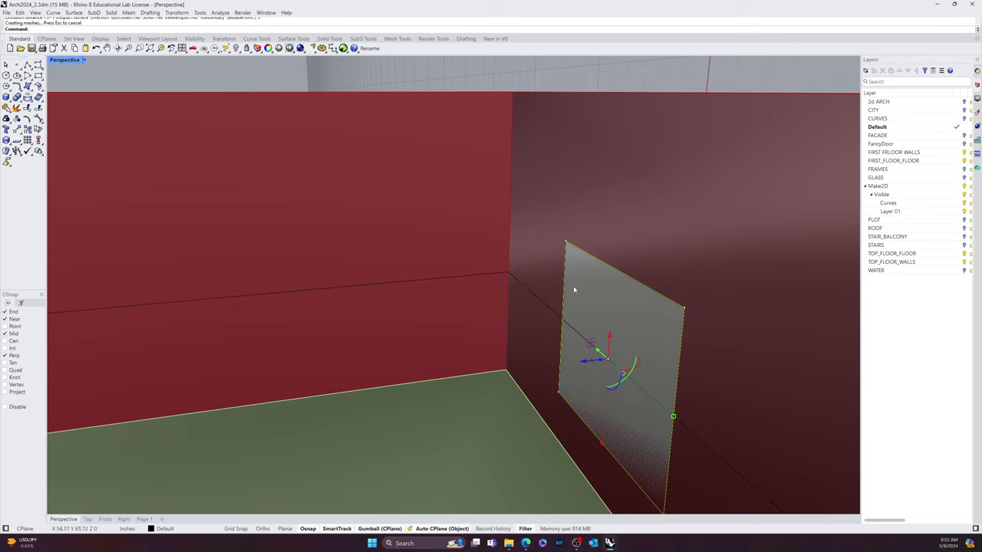
key(ctrl+z)
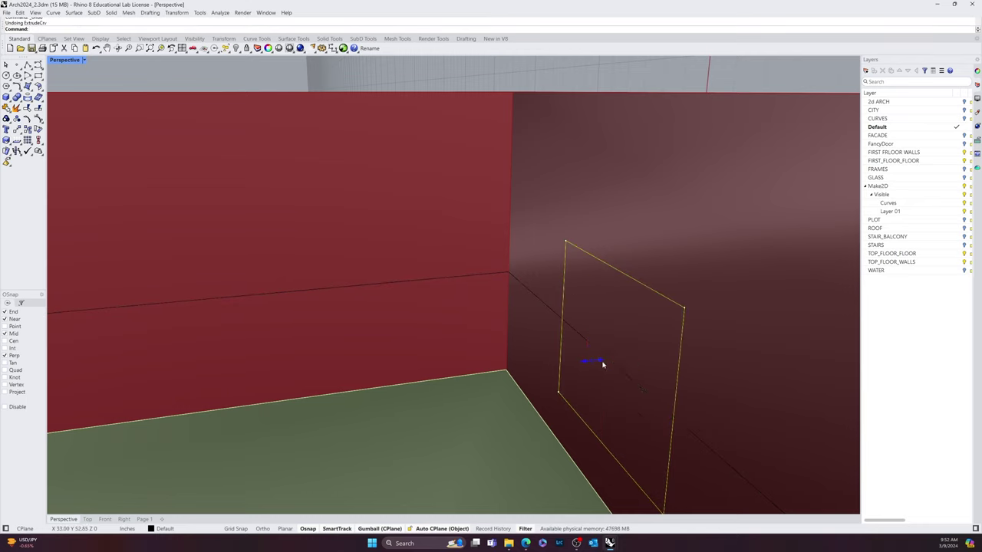
Step: Extrude the painting rectangle out from the wall into a thin solid panel with the gumball, and select the panel
key(Return)
key(Escape)
right_drag(483, 379, 267, 388)
scroll(268, 385, down, 5)
scroll(268, 387, up, 6)
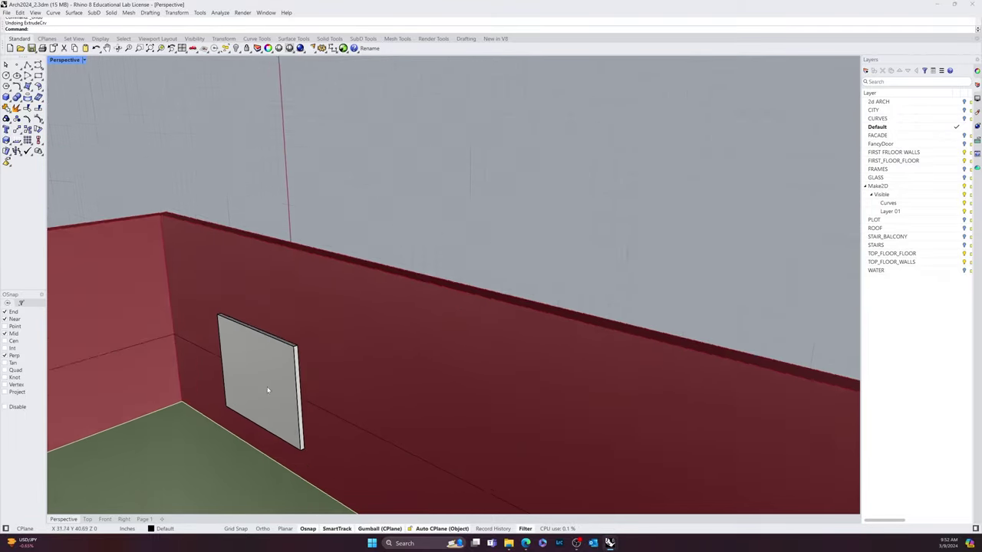
click(251, 302)
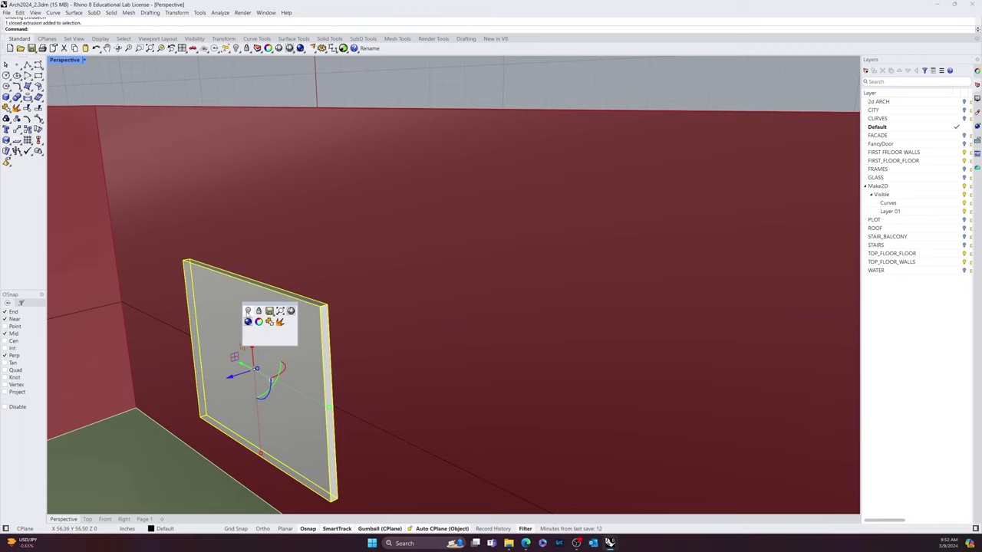
Step: Isolate the painting panel, zoom to it, and turn the view to its wall-facing back
click(248, 313)
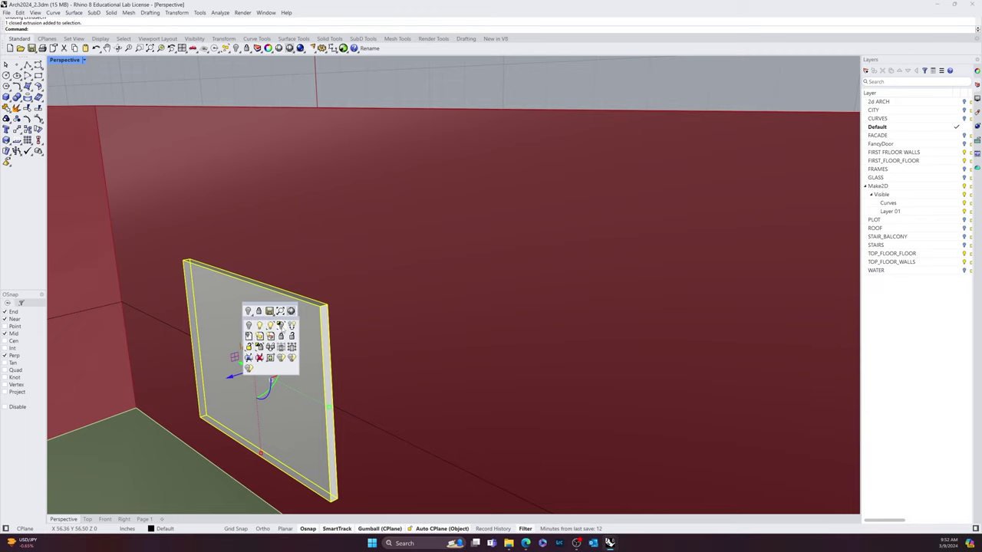
click(281, 325)
right_drag(431, 337, 368, 349)
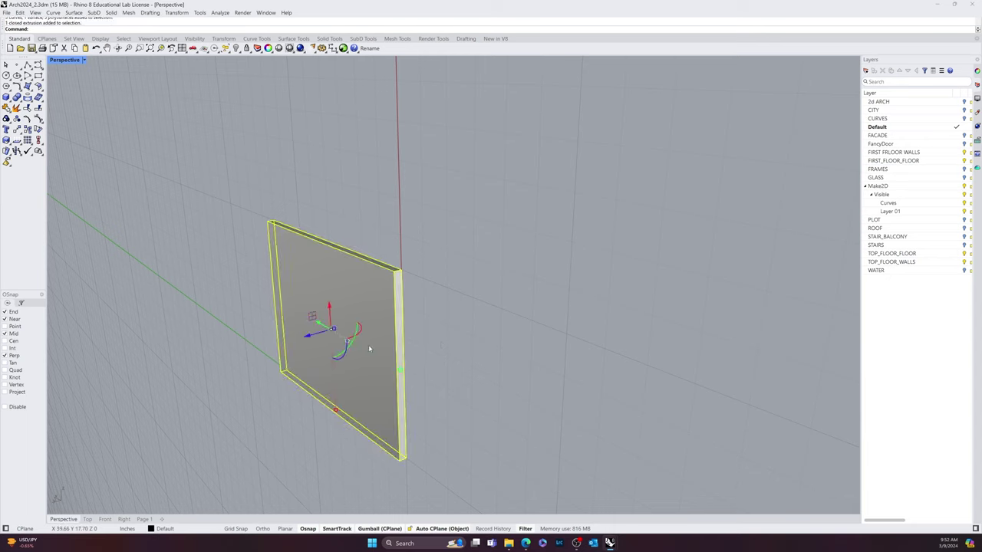
text(z)
key(Return)
text(s)
key(Return)
right_drag(736, 342, 609, 373)
click(642, 340)
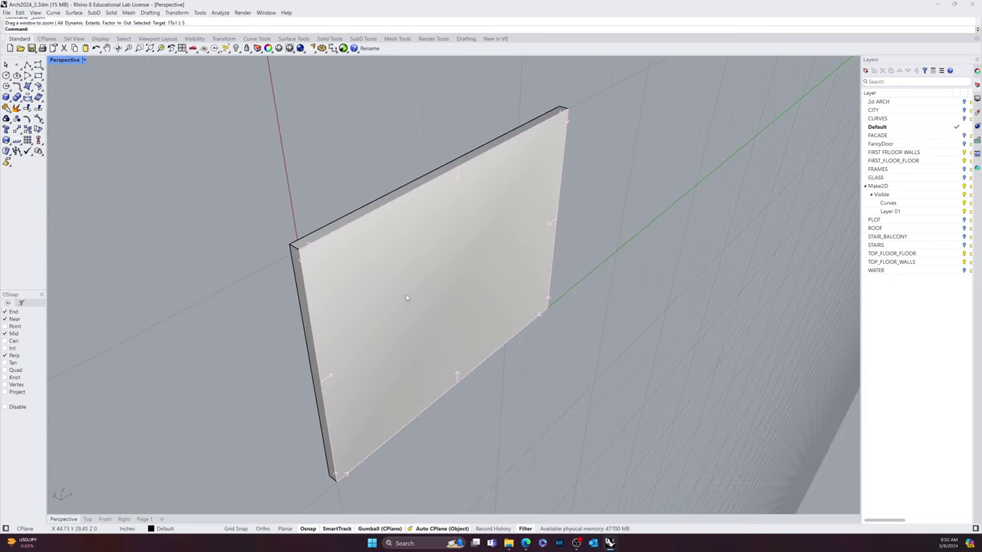
Step: Extract the panel's back face with ExtractSrf and delete it so the panel is open at the back
text(e)
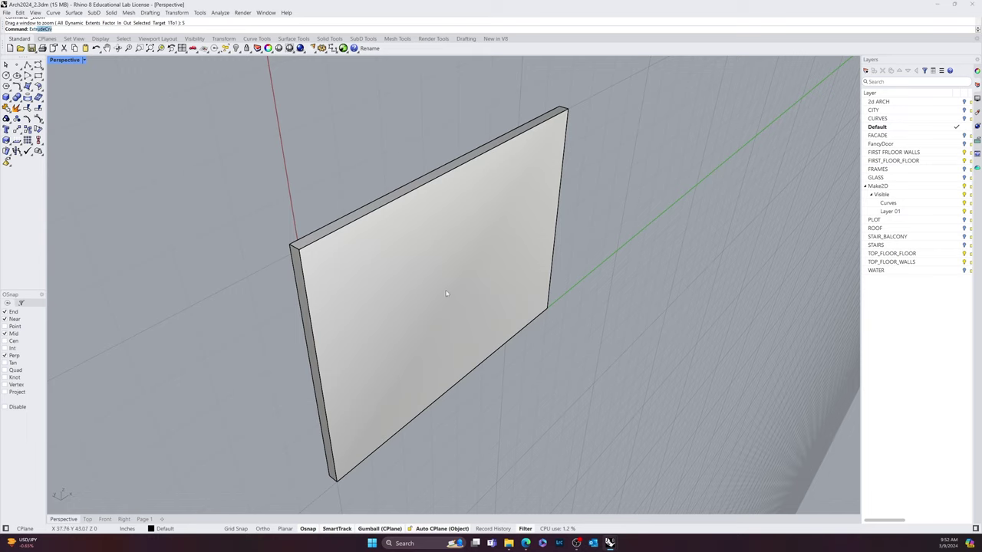
text(act)
key(Return)
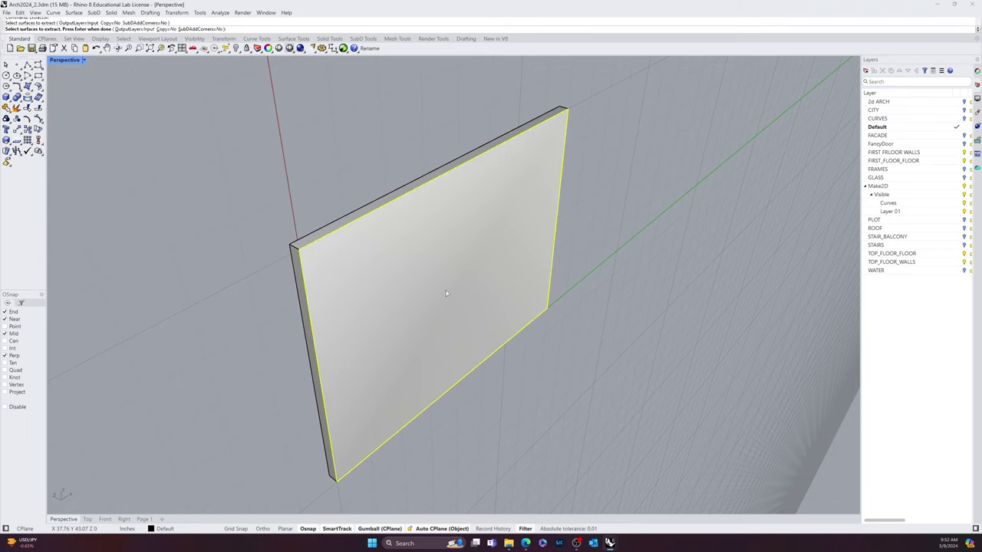
key(Return)
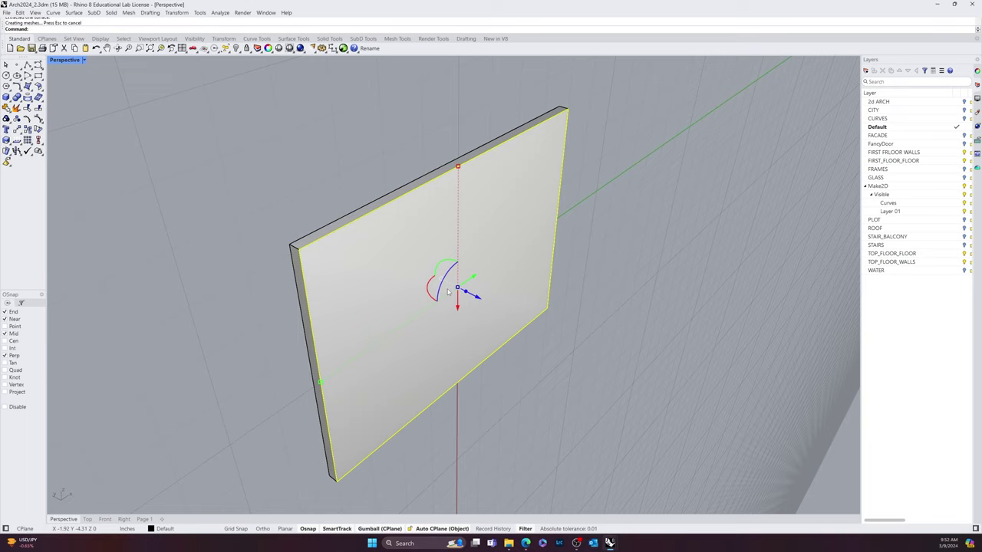
key(Delete)
right_drag(302, 329, 138, 259)
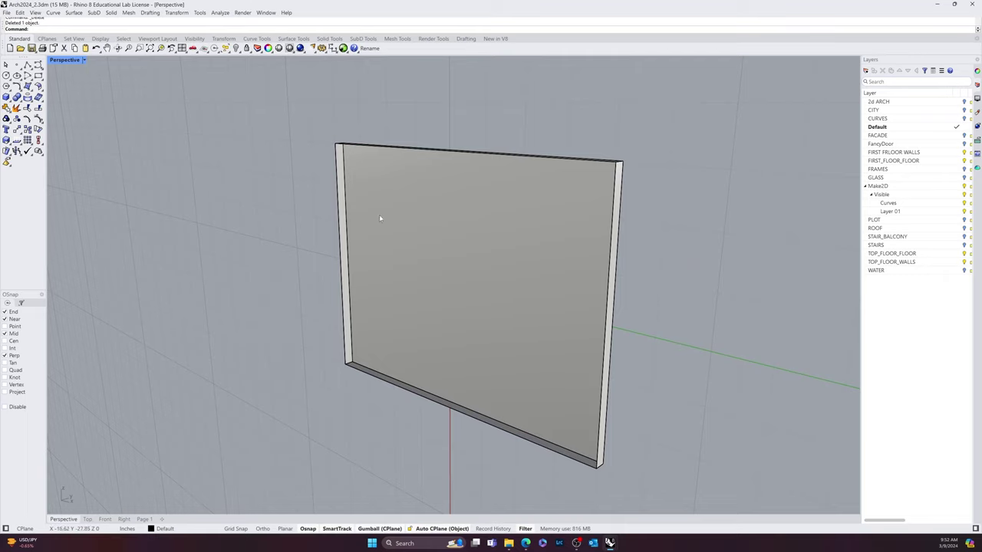
Step: Inspect the open-backed panel from the front and back, and show the hidden objects again
right_drag(519, 283, 534, 244)
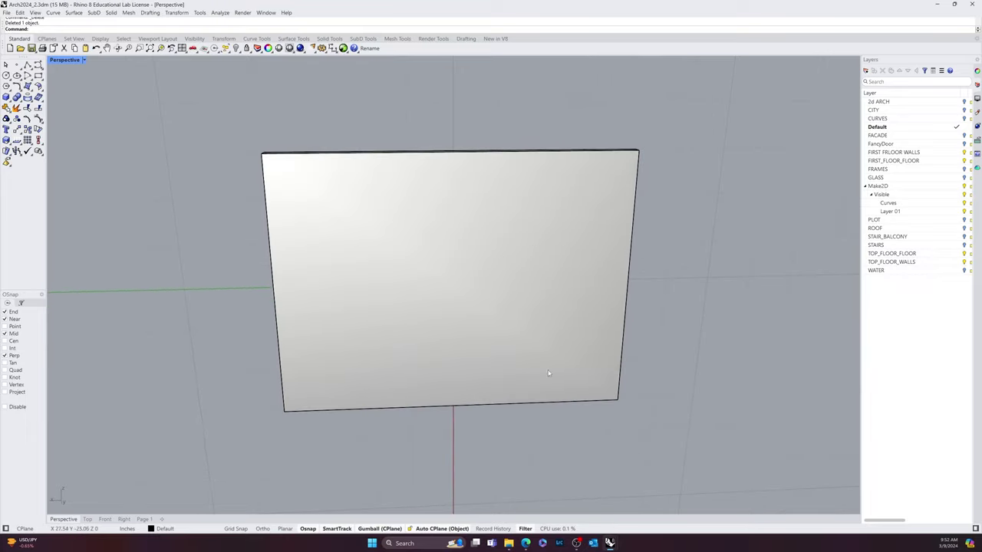
right_drag(379, 354, 539, 292)
right_drag(332, 307, 417, 262)
click(352, 230)
click(237, 267)
click(323, 240)
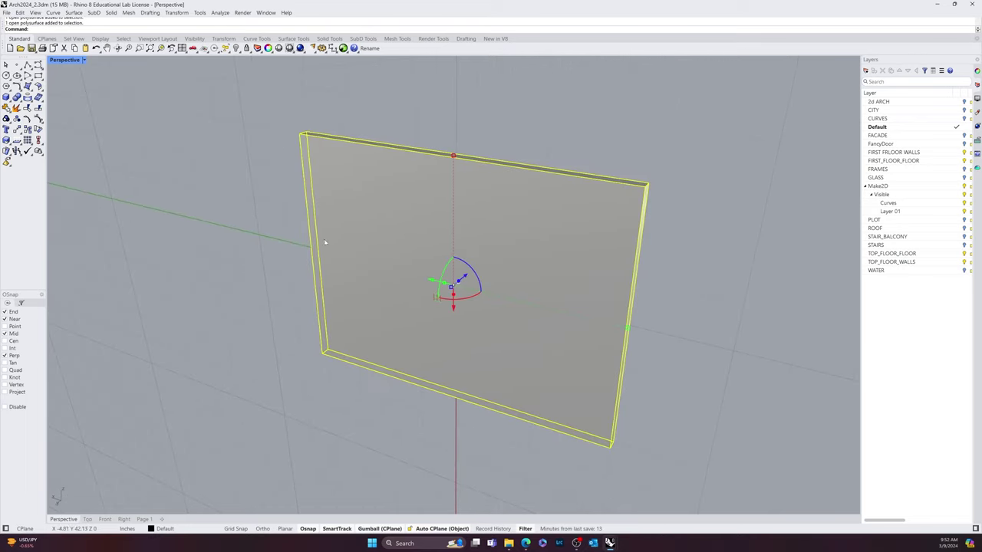
right_drag(209, 257, 268, 240)
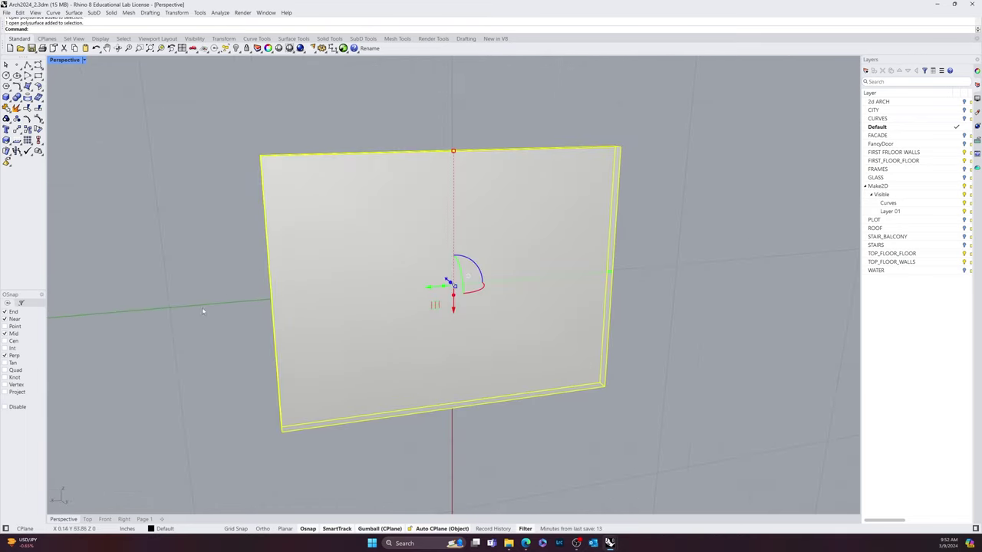
click(202, 308)
right_drag(353, 303, 376, 295)
middle_click(336, 294)
click(313, 280)
right_drag(434, 275, 451, 296)
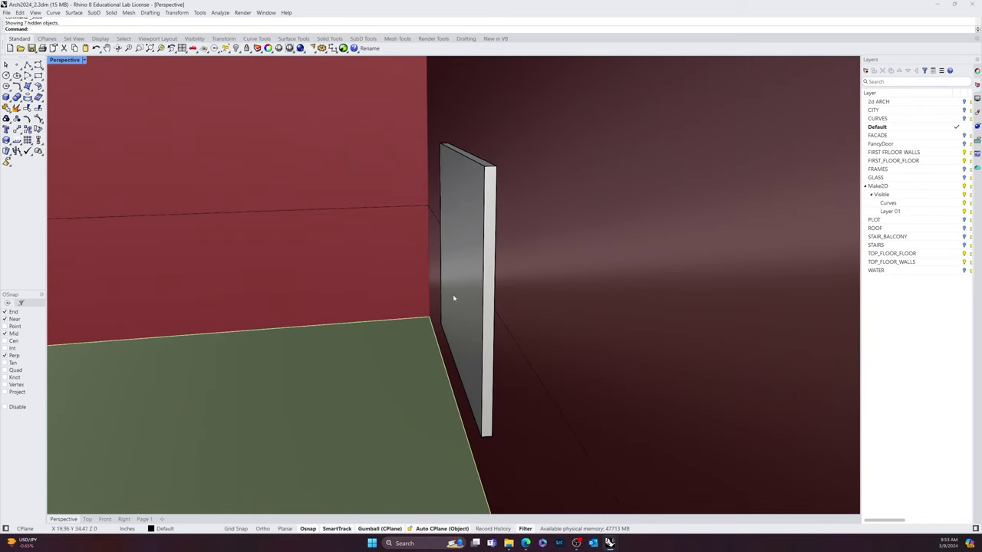
Step: Move the painting panel 1/8 inch away from the wall by entering -1/8 on the gumball's wall-facing axis
click(451, 296)
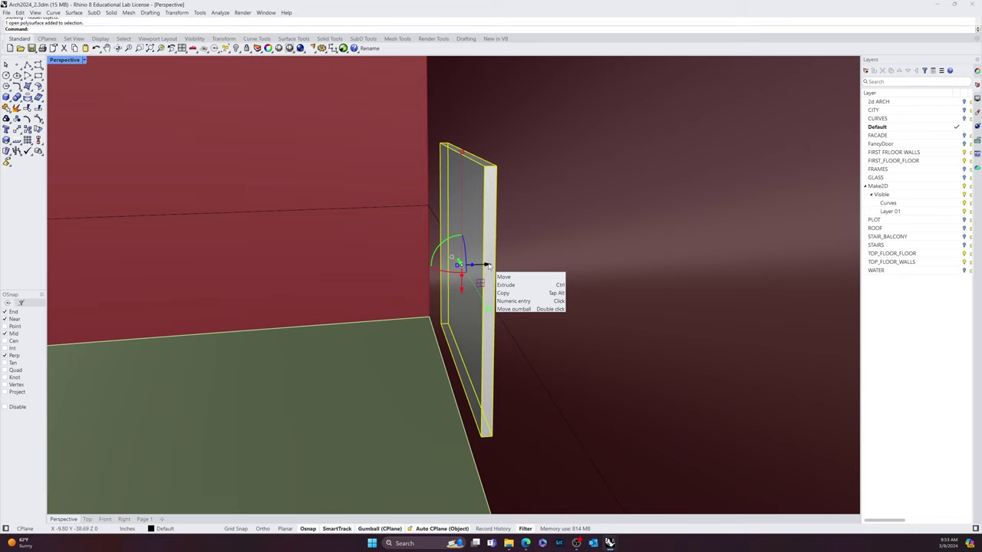
click(487, 264)
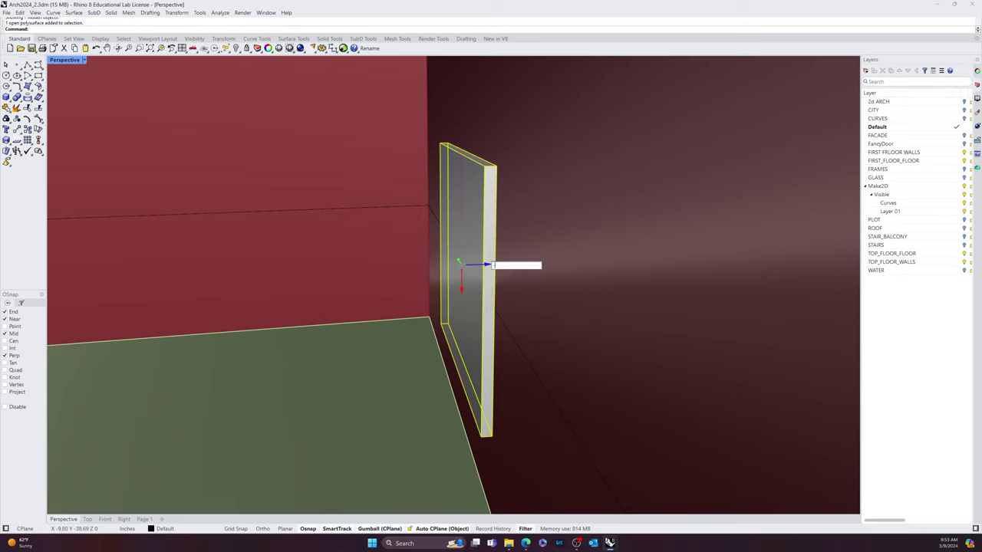
text(-1/8)
key(Return)
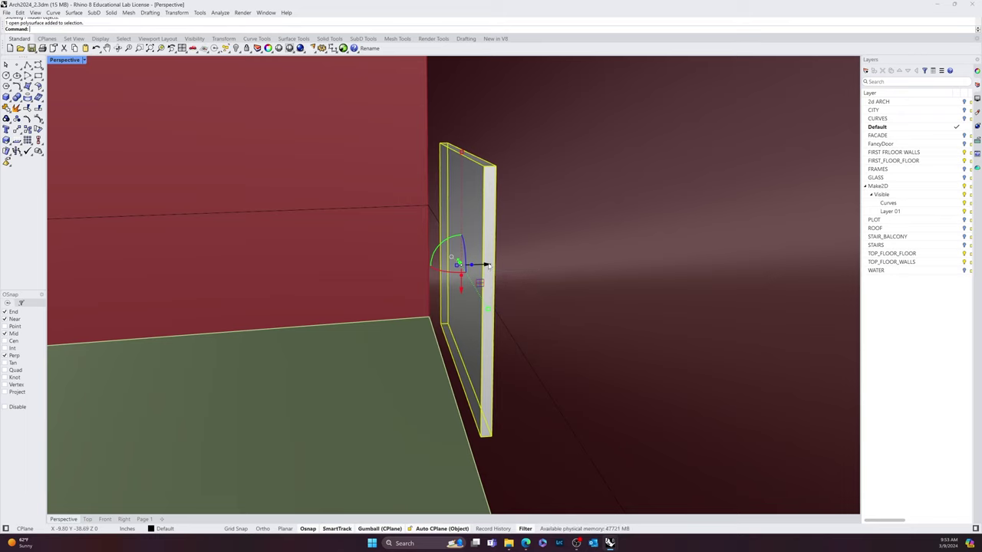
key(Escape)
Step: Select the leftover painting rectangle curve between the panel and the wall and delete it
right_drag(430, 250, 484, 246)
scroll(569, 225, up, 3)
click(545, 227)
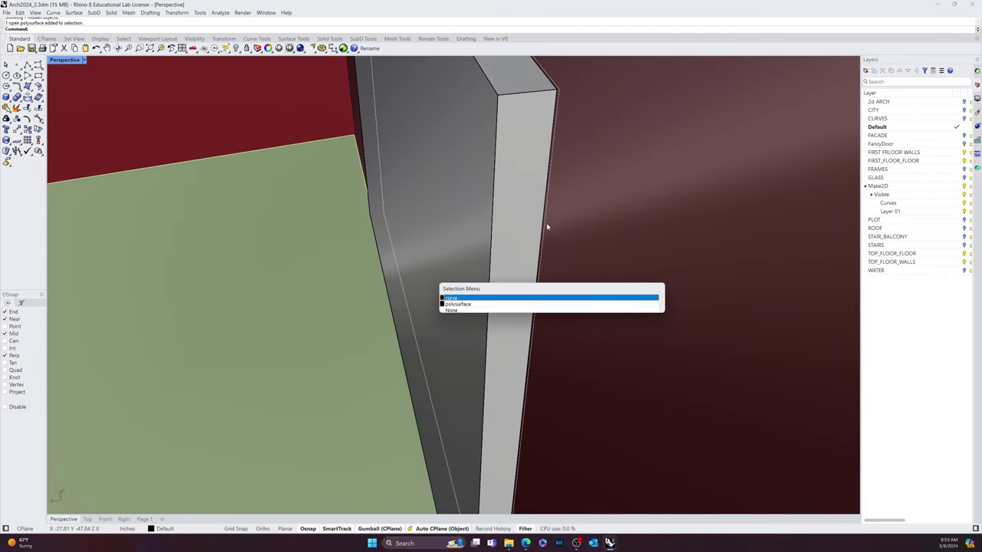
click(497, 299)
key(Delete)
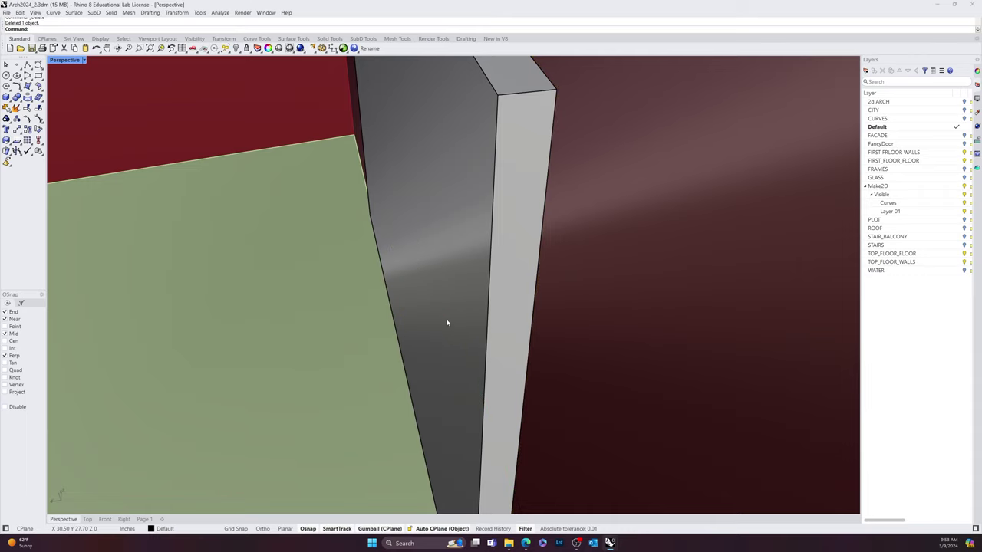
Step: Select the painting panel on the wall and add a new layer named ARTWORK_WORLDWILL
scroll(453, 320, down, 10)
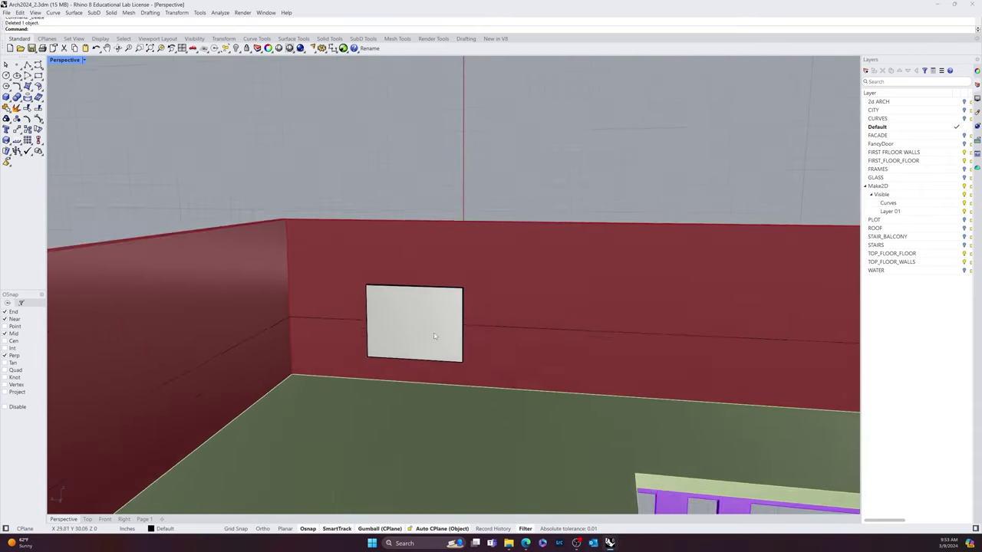
shift+right_drag(461, 347, 449, 292)
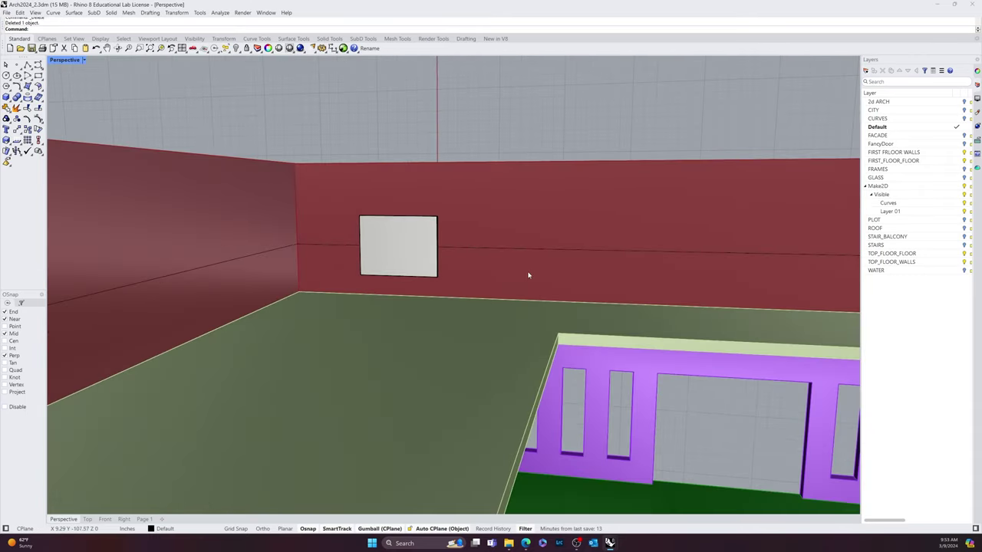
right_drag(527, 275, 488, 279)
shift+right_drag(267, 281, 540, 301)
click(602, 253)
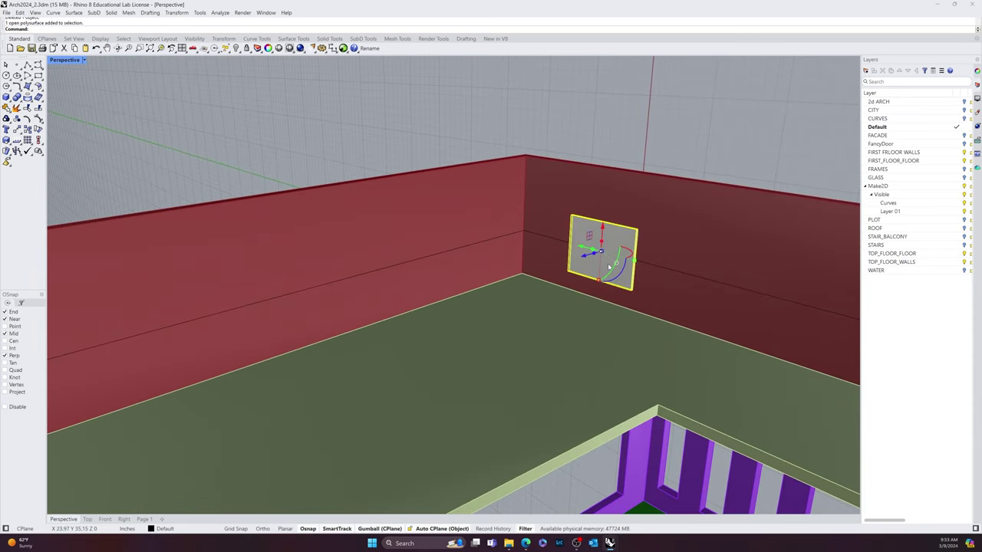
click(865, 70)
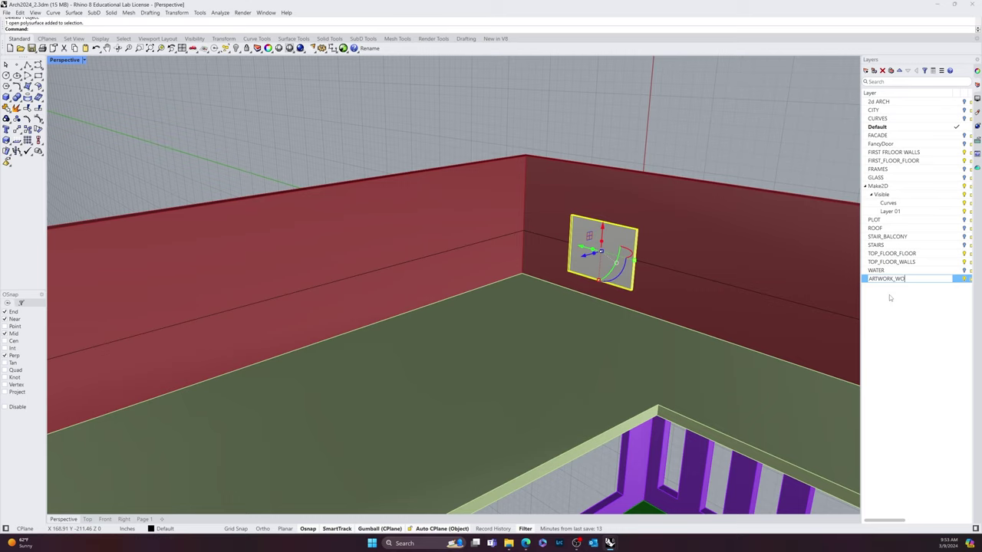
text(RLD)
key(BackSpace)
key(BackSpace)
text(WORLDW)
click(890, 296)
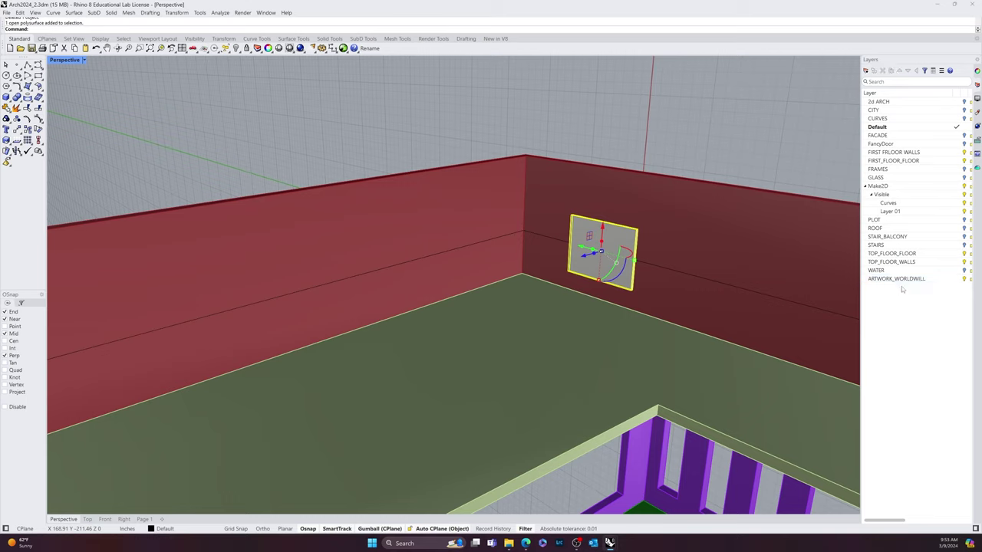
Step: Sort the layer list alphabetically by layer name
click(870, 279)
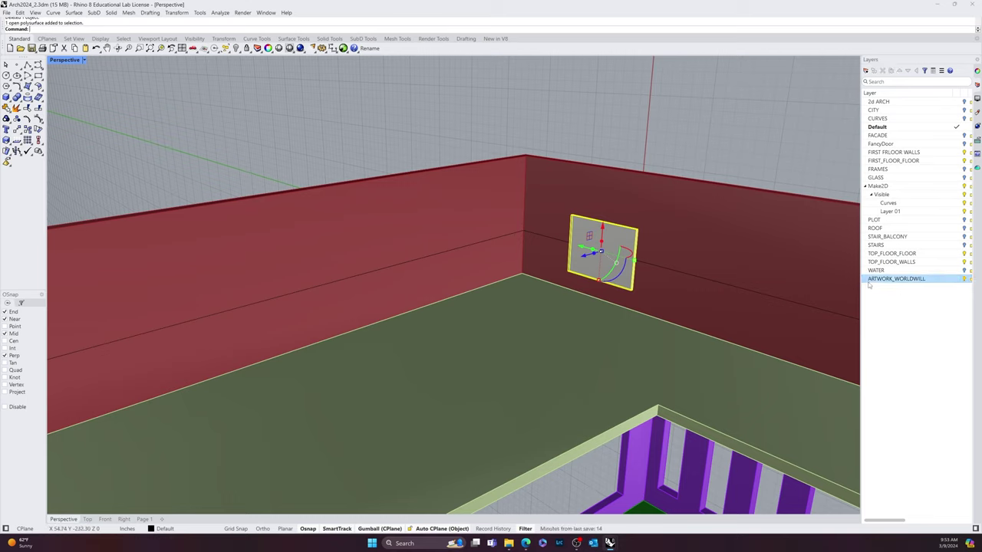
click(870, 94)
click(870, 94)
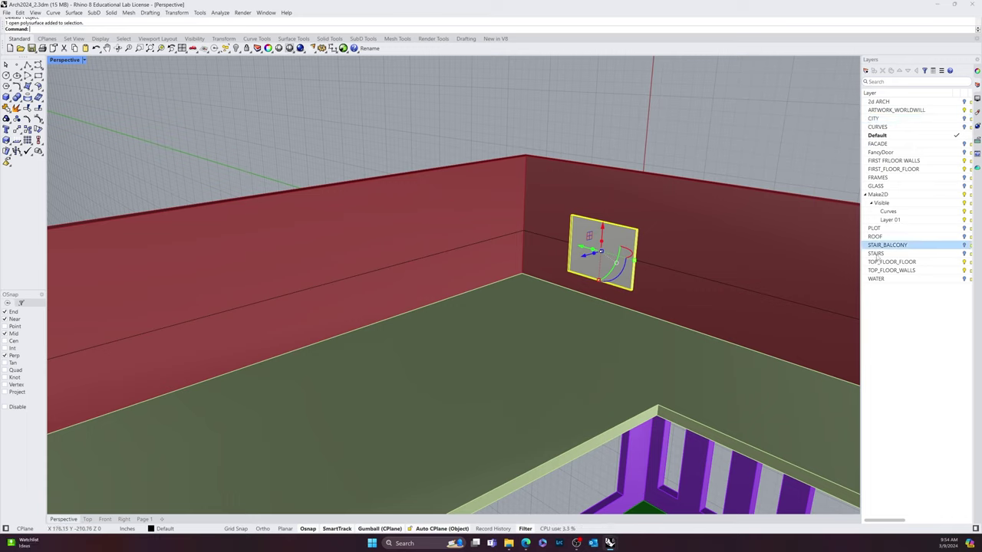
Step: Undo the accidental deletion of the painting panel and delete the Make2D layer with its sublayers
click(880, 195)
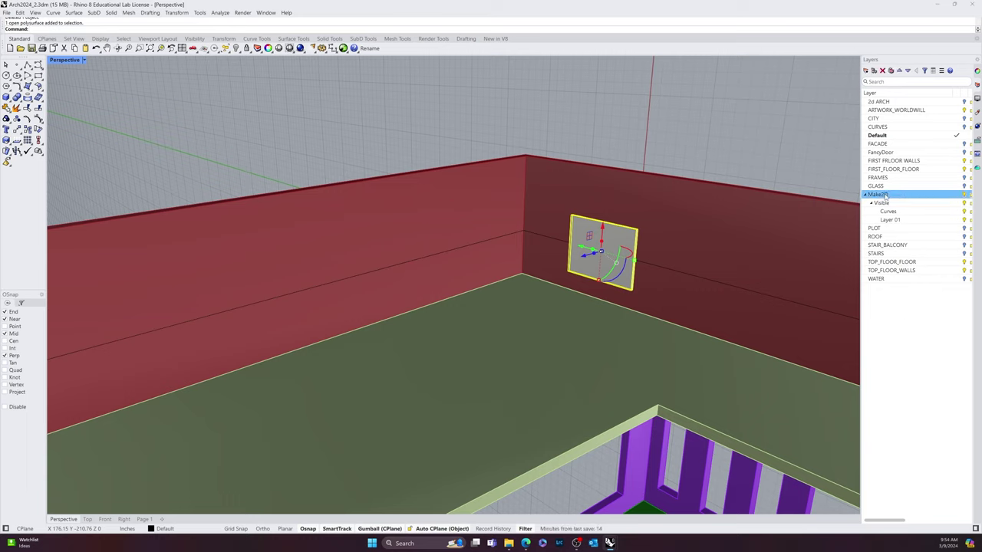
key(Delete)
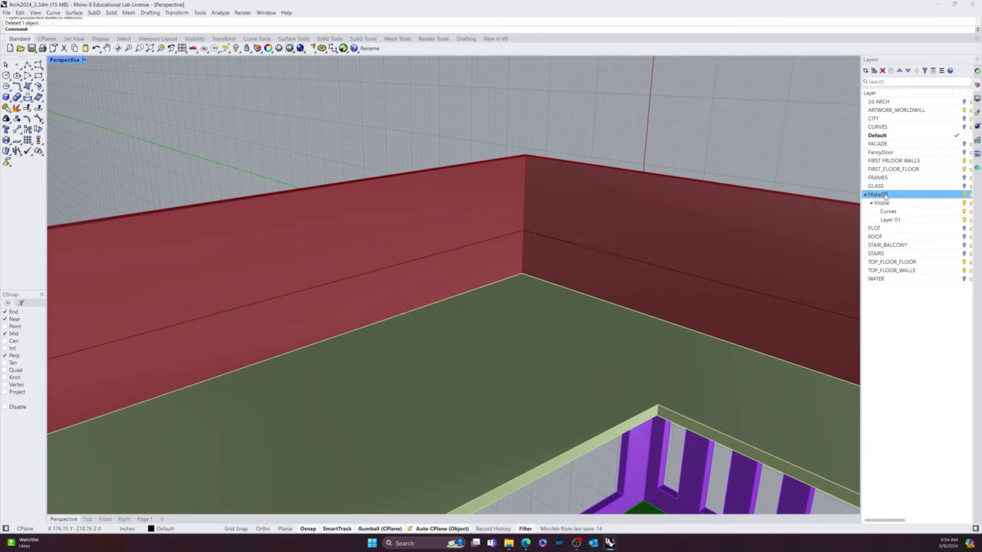
key(ctrl+z)
right_click(884, 195)
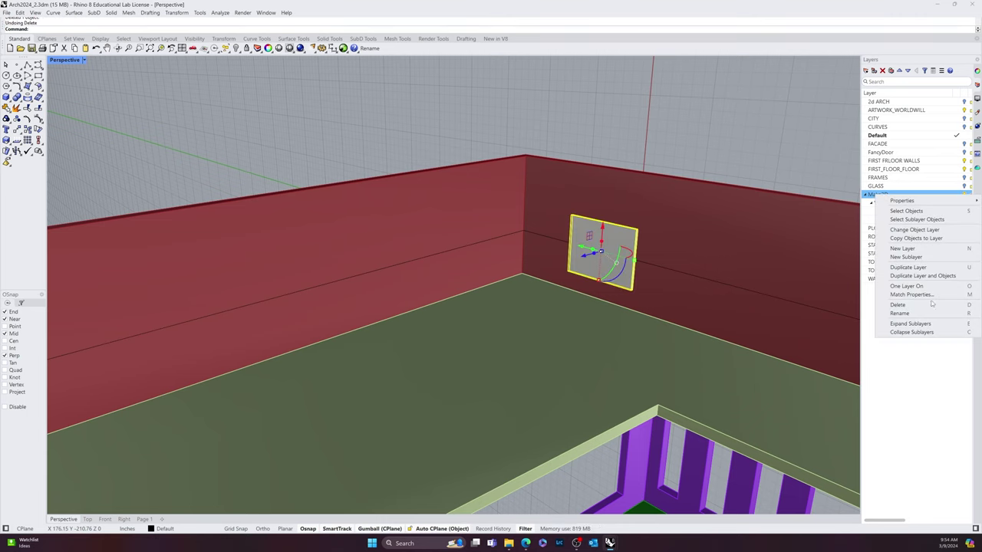
click(903, 305)
click(905, 374)
Step: Examine the painting panel's placement on the gallery wall together with the surrounding upper floor and walls
scroll(704, 275, down, 10)
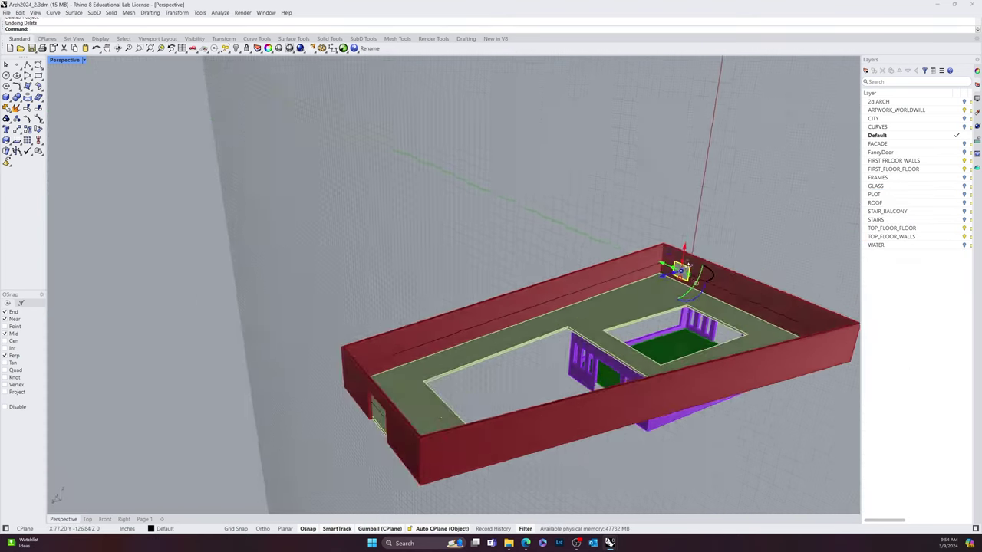
right_drag(704, 275, 688, 292)
scroll(687, 291, up, 10)
click(493, 93)
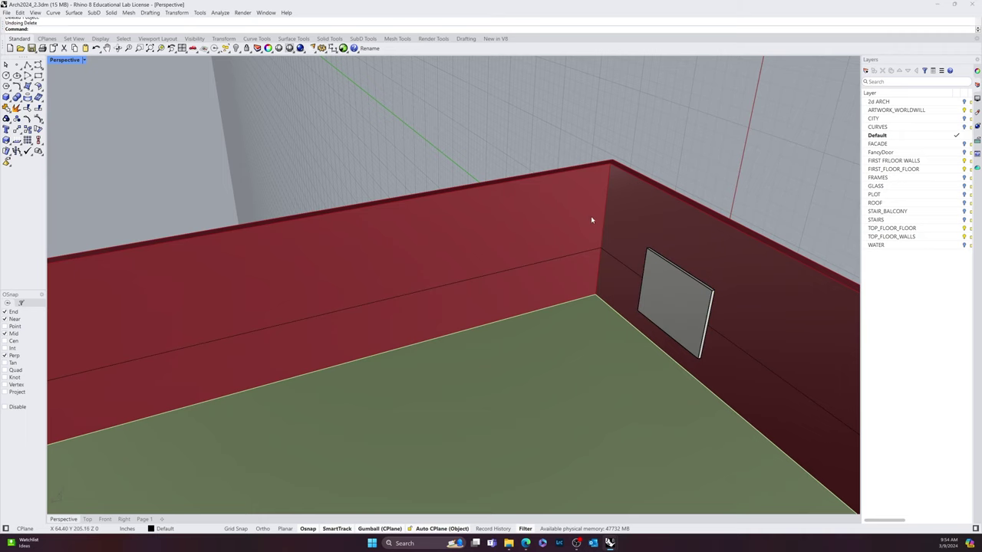
right_drag(591, 220, 591, 194)
scroll(528, 247, down, 10)
right_drag(528, 247, 547, 273)
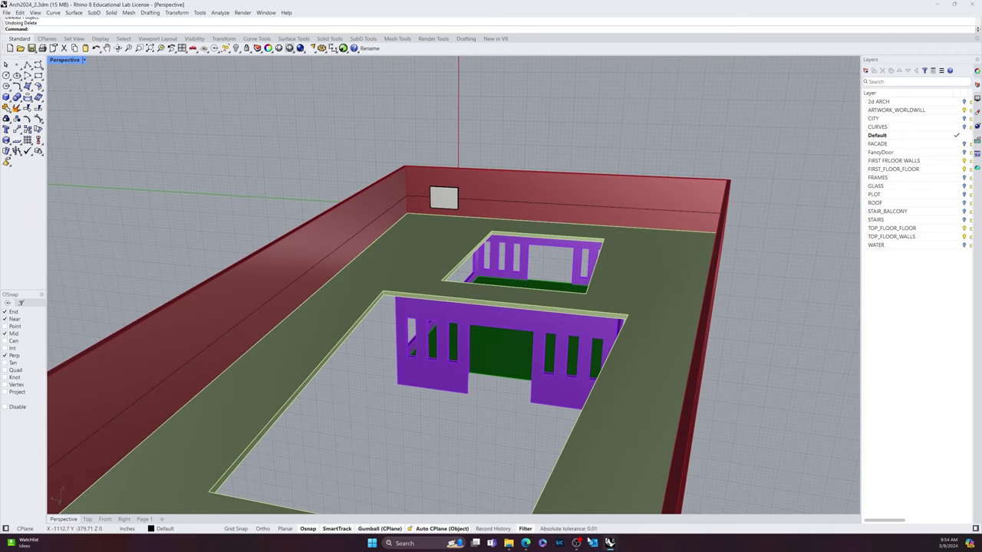
mouse_move(610, 542)
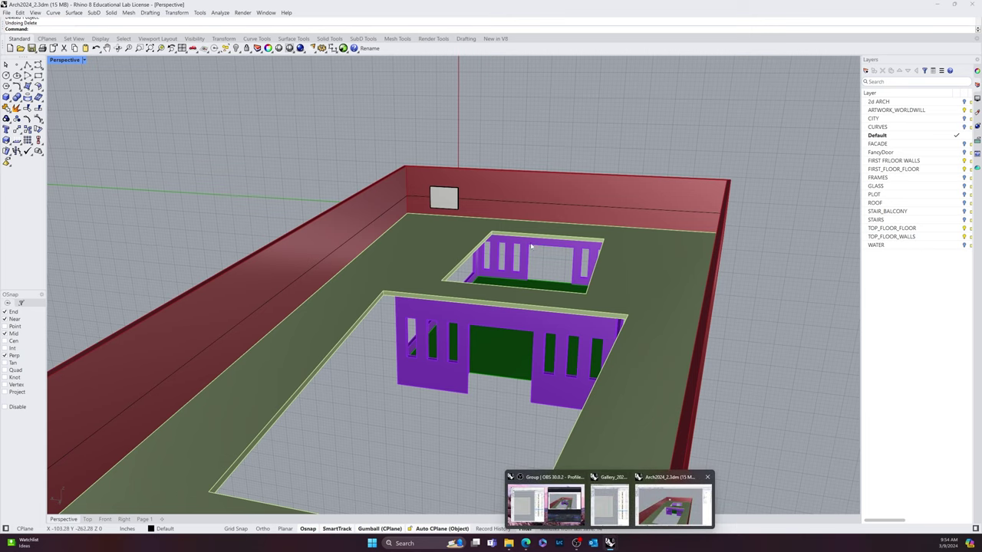
scroll(449, 224, up, 5)
click(460, 289)
shift+right_drag(554, 305, 468, 425)
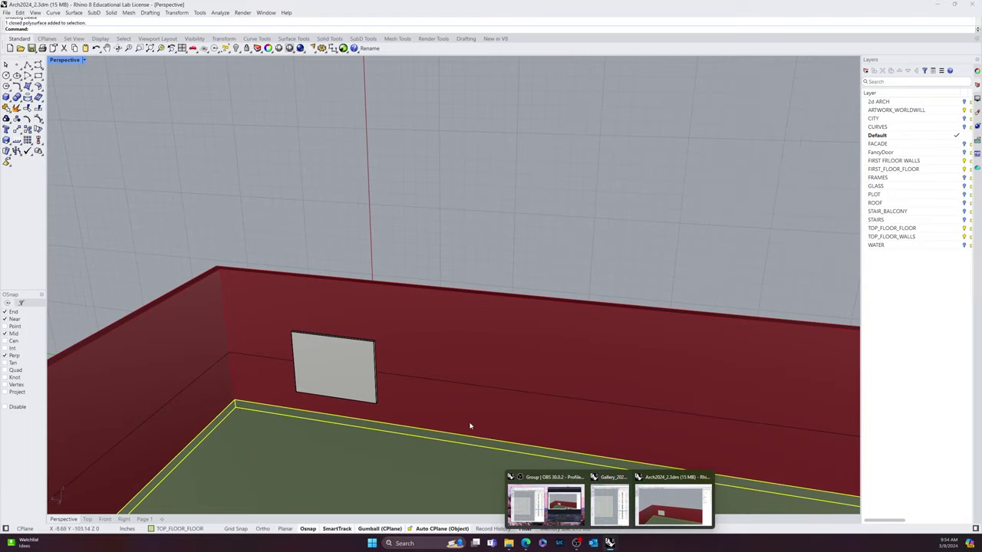
click(456, 398)
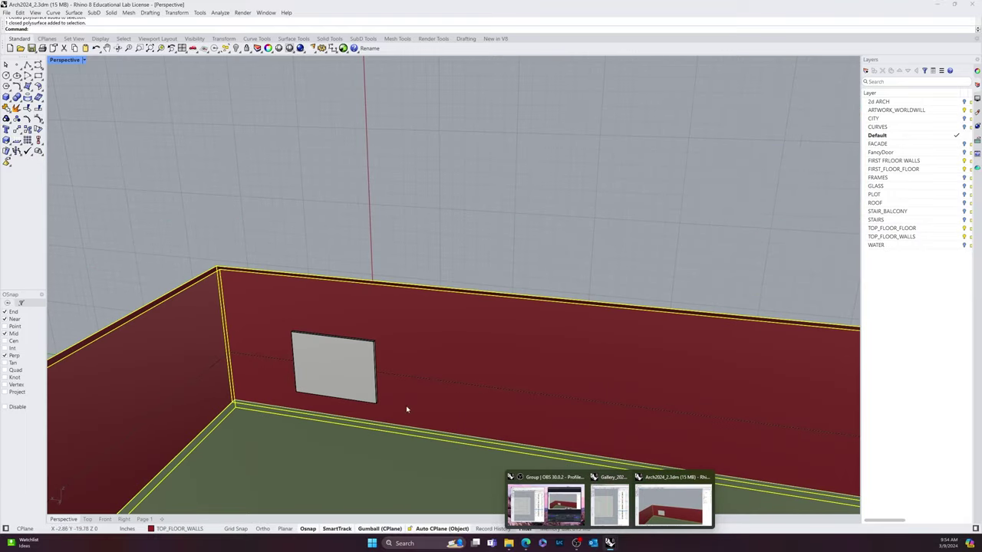
mouse_move(546, 499)
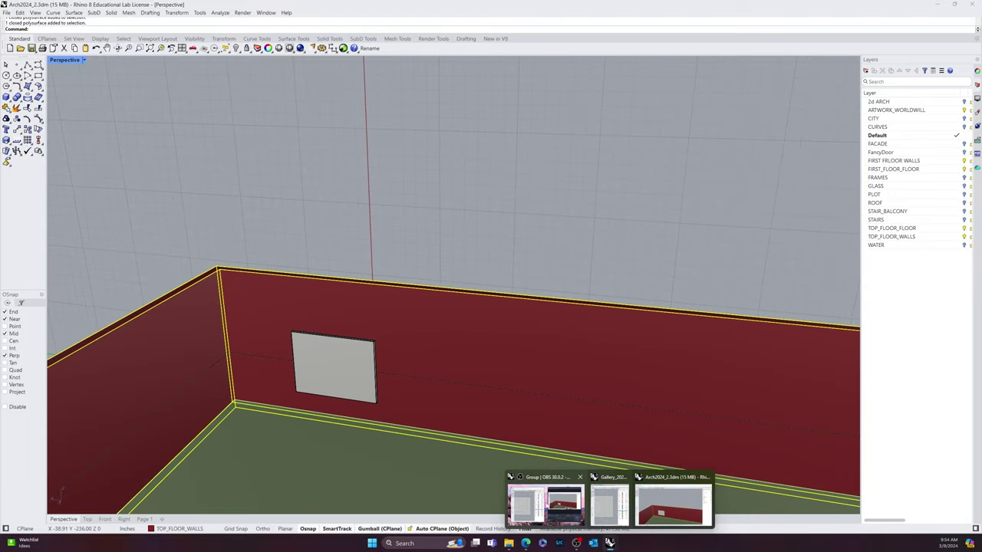
Step: Switch to the browser, browse the artist's paintings back to the four-piece Solistalgia series, enlarge its image, and return to Rhino
click(525, 543)
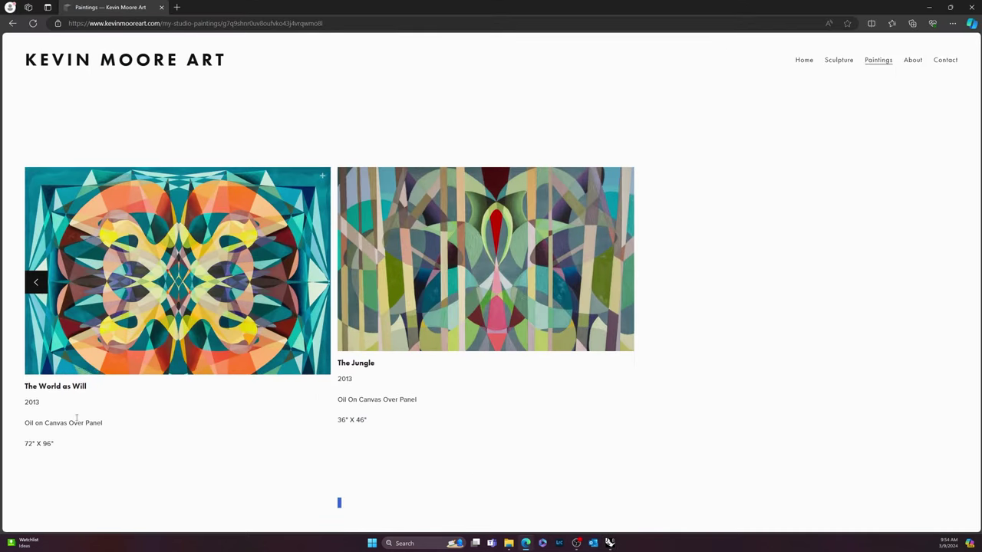
click(35, 282)
click(36, 282)
click(35, 282)
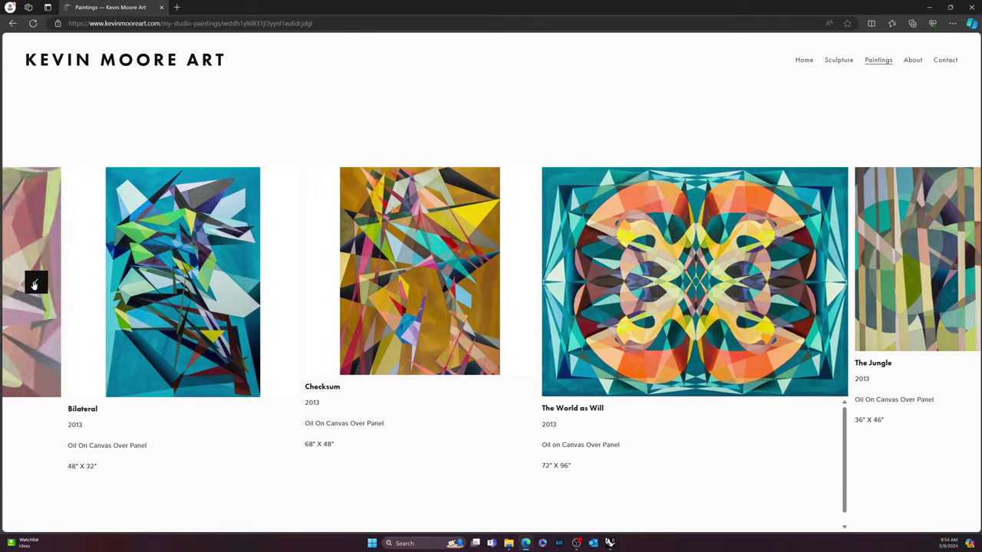
click(35, 282)
click(36, 282)
click(35, 283)
click(36, 282)
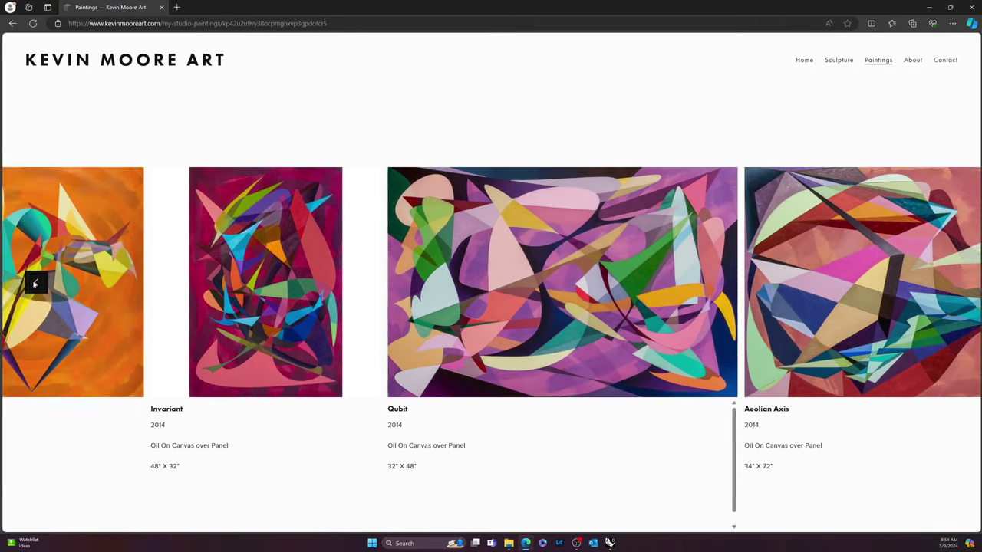
click(36, 282)
click(35, 282)
click(36, 282)
click(35, 282)
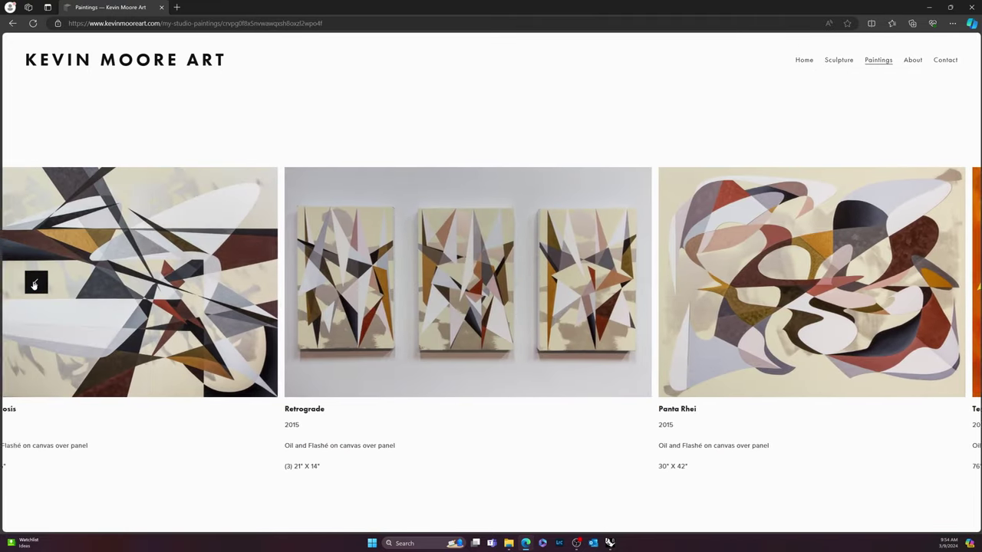
click(35, 283)
click(35, 283)
click(35, 282)
click(35, 283)
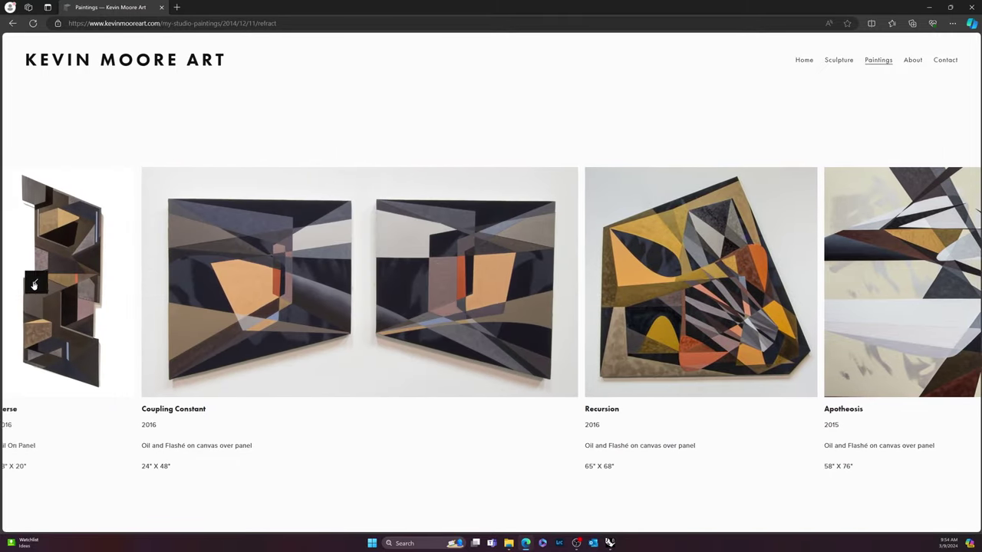
click(36, 282)
click(35, 283)
click(35, 283)
click(35, 282)
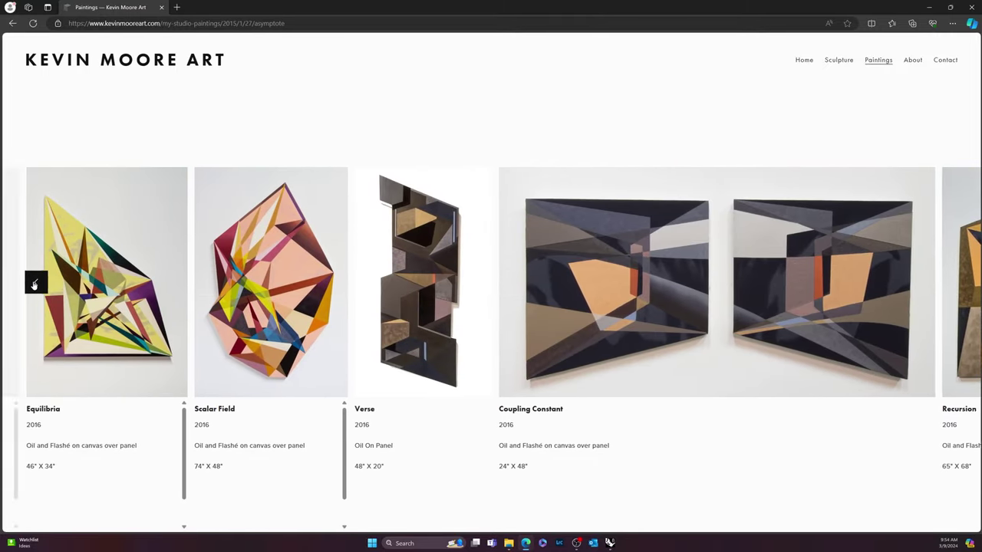
click(36, 283)
click(36, 282)
click(36, 282)
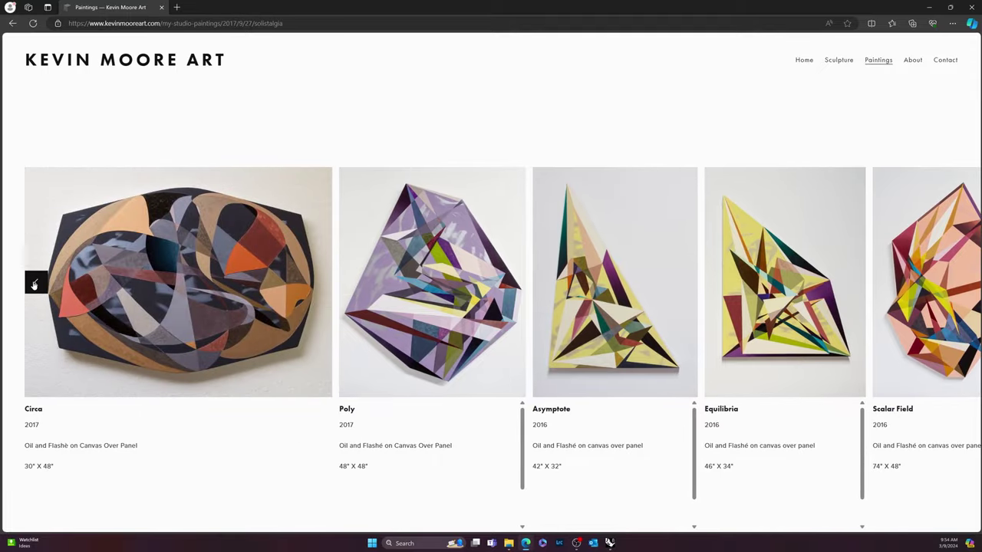
click(36, 282)
click(35, 282)
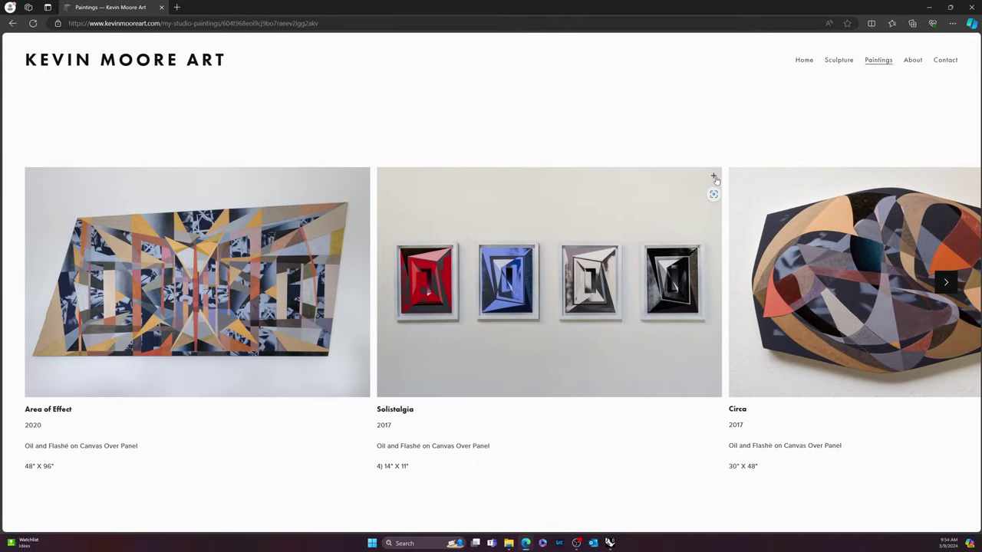
click(715, 176)
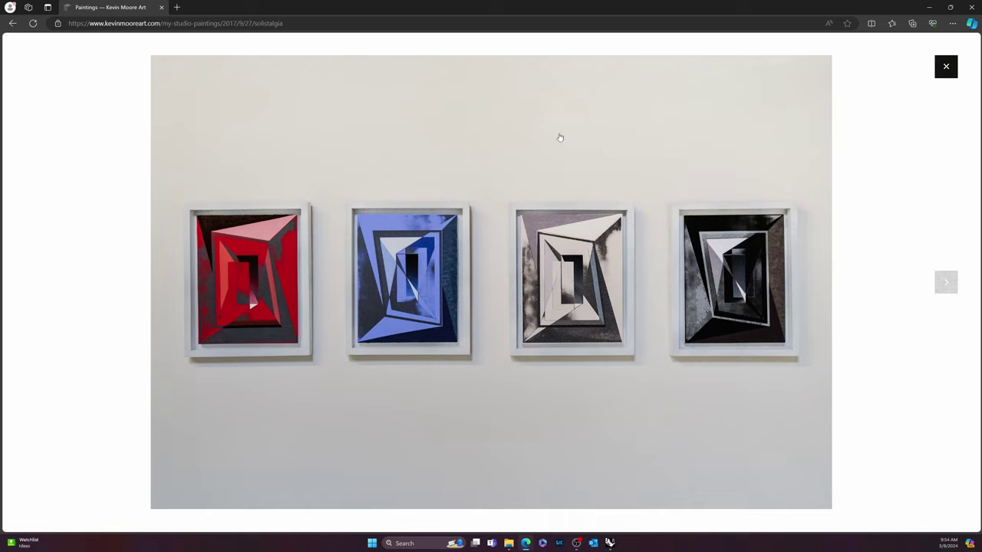
click(930, 8)
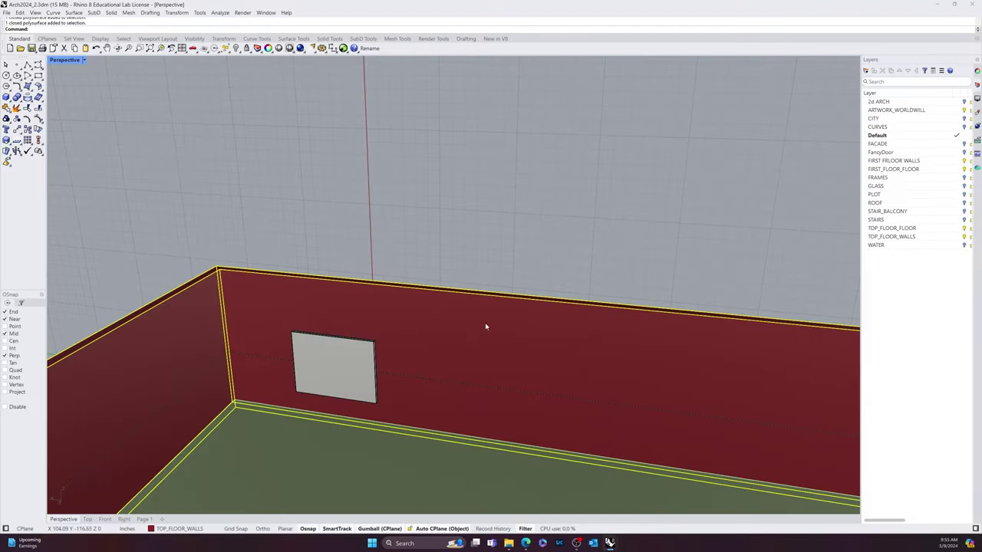
Step: Examine the upper floor's walls and openings for a long wall suited to the small framed works
right_drag(273, 445, 313, 449)
shift+right_drag(468, 467, 406, 369)
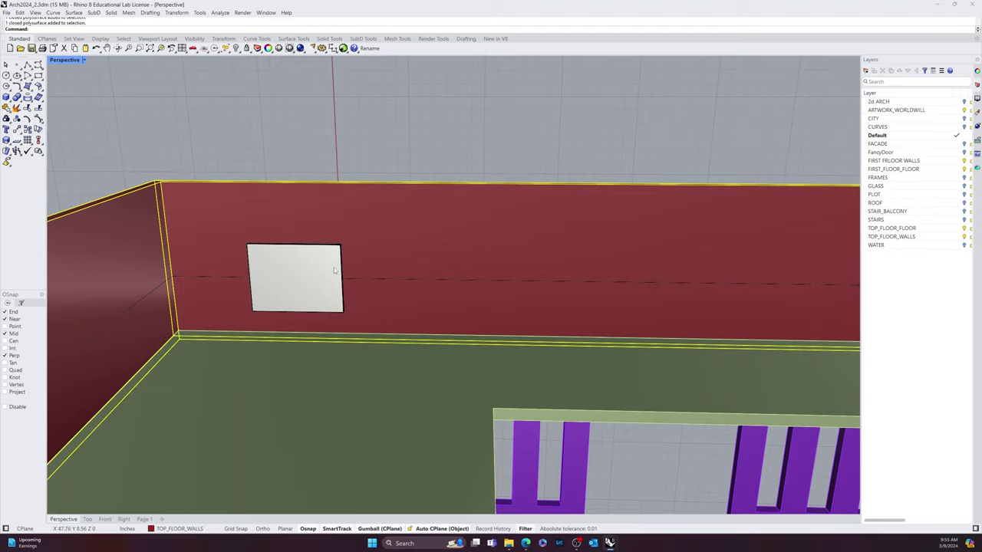
right_drag(512, 299, 440, 293)
scroll(440, 293, down, 7)
right_drag(309, 319, 509, 311)
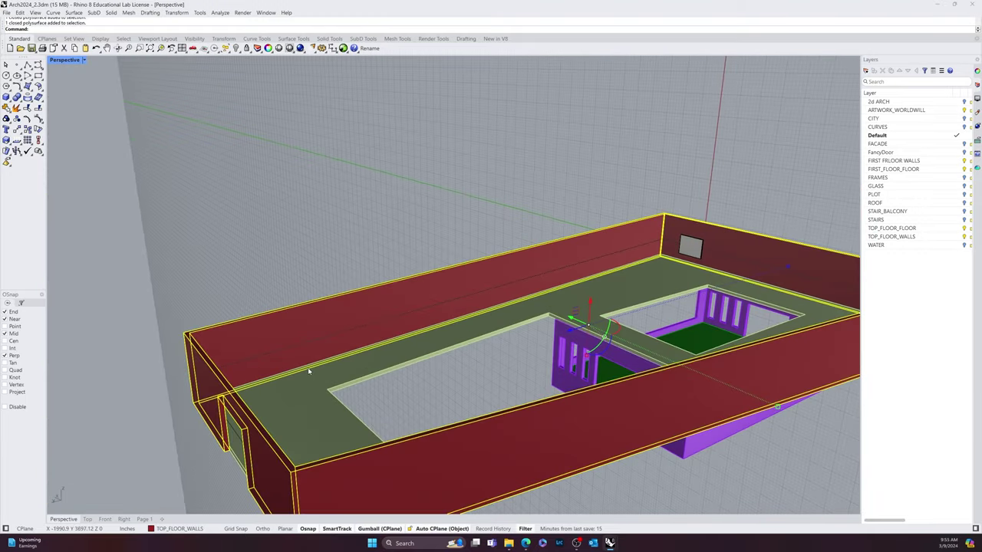
scroll(260, 352, up, 6)
right_drag(261, 353, 228, 298)
scroll(274, 348, down, 8)
scroll(229, 298, up, 3)
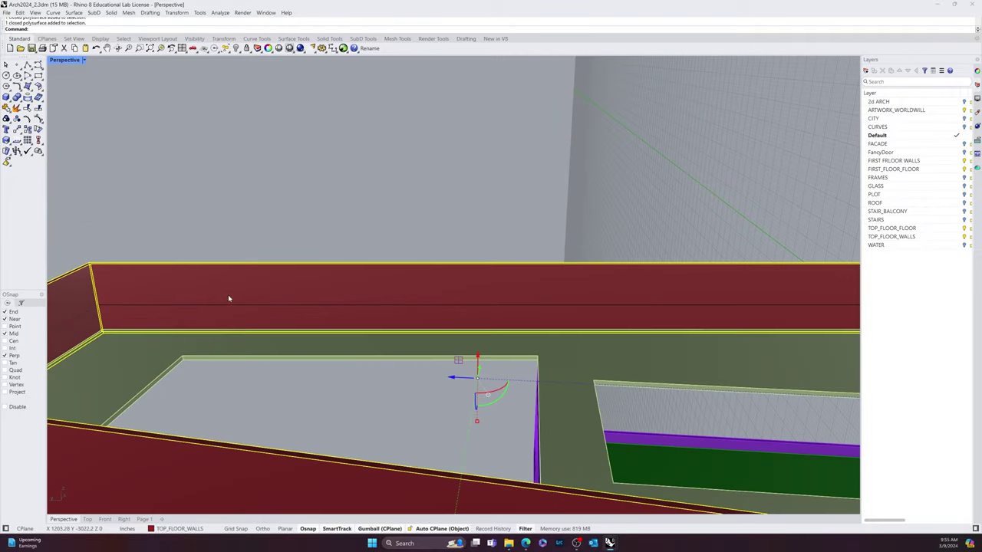
Step: Clear the wall selection and select the long wall's inner surface to align the construction plane with it
key(Escape)
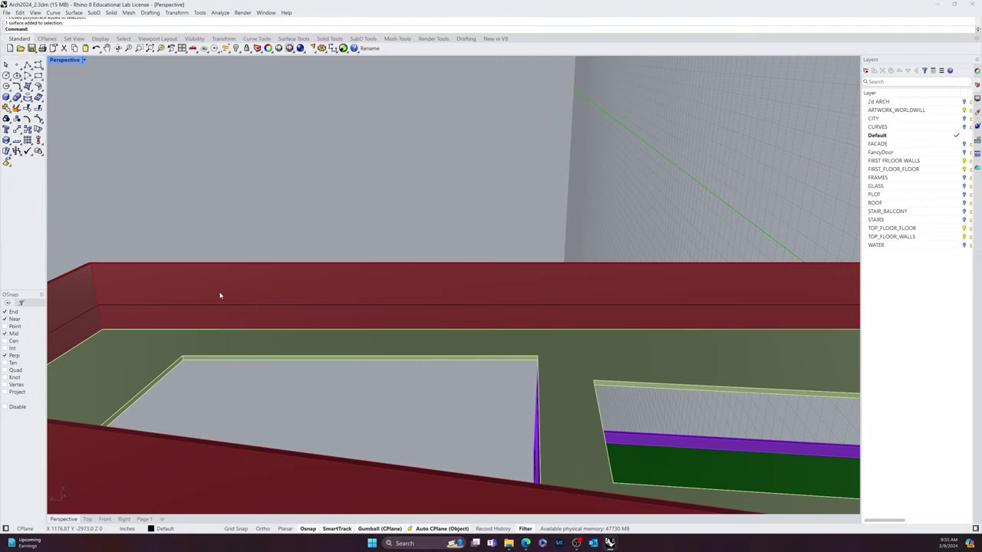
click(217, 296)
scroll(204, 296, up, 2)
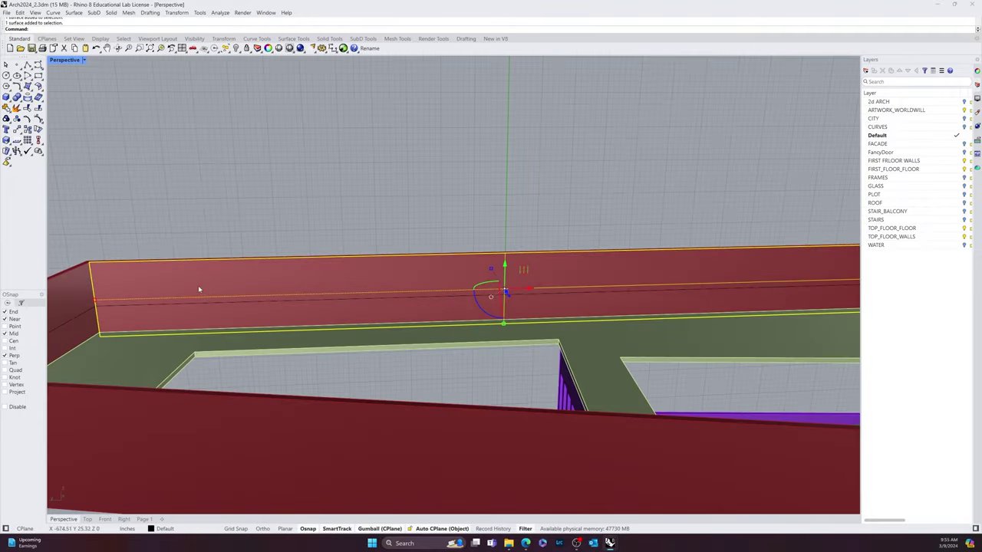
scroll(194, 293, up, 4)
scroll(223, 313, down, 10)
right_drag(224, 313, 375, 372)
scroll(233, 313, up, 4)
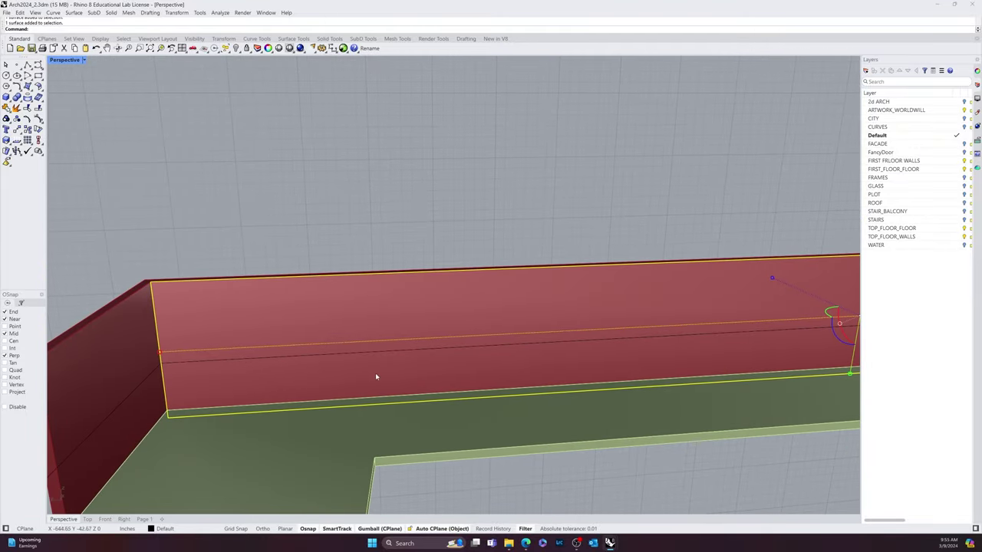
scroll(375, 373, up, 10)
scroll(357, 369, down, 8)
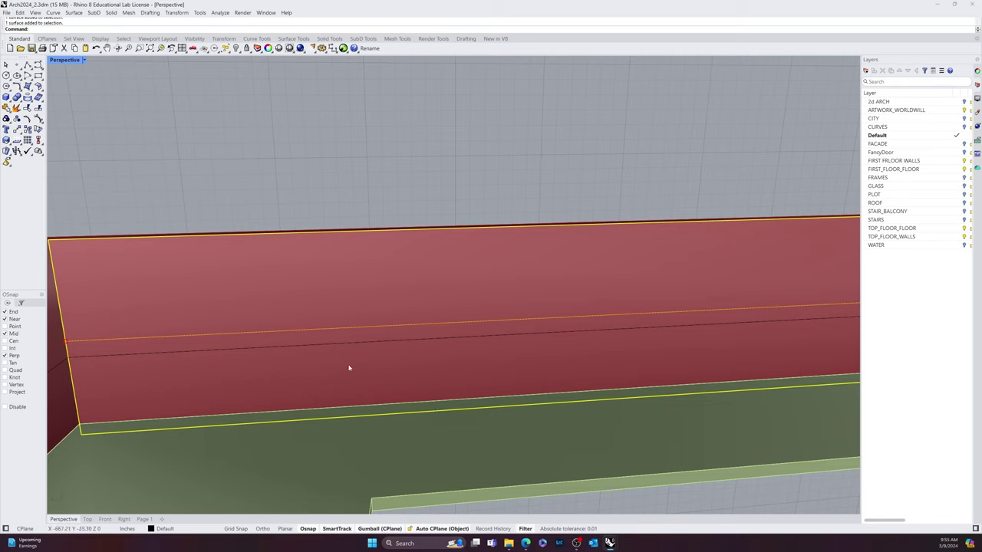
Step: Draw a rectangle 1'2" long and 1'5" wide on the long wall, near its corner
text(Rectangle)
key(Return)
click(218, 269)
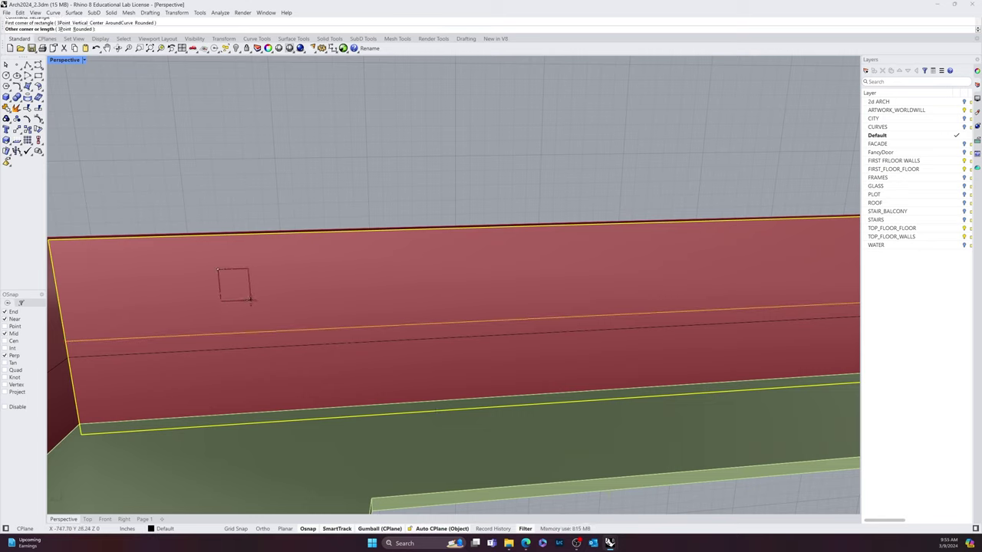
text(1'2)
key(Return)
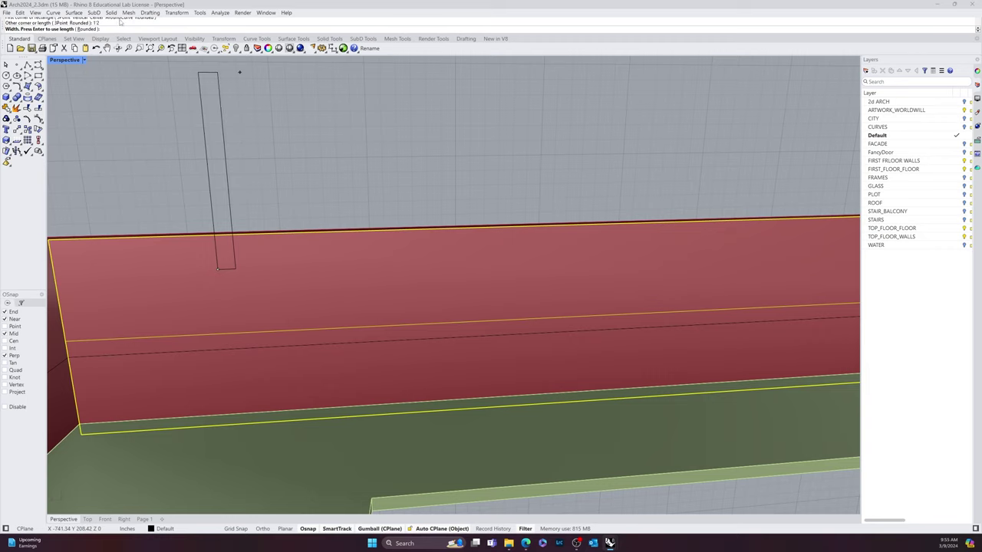
text(1'5)
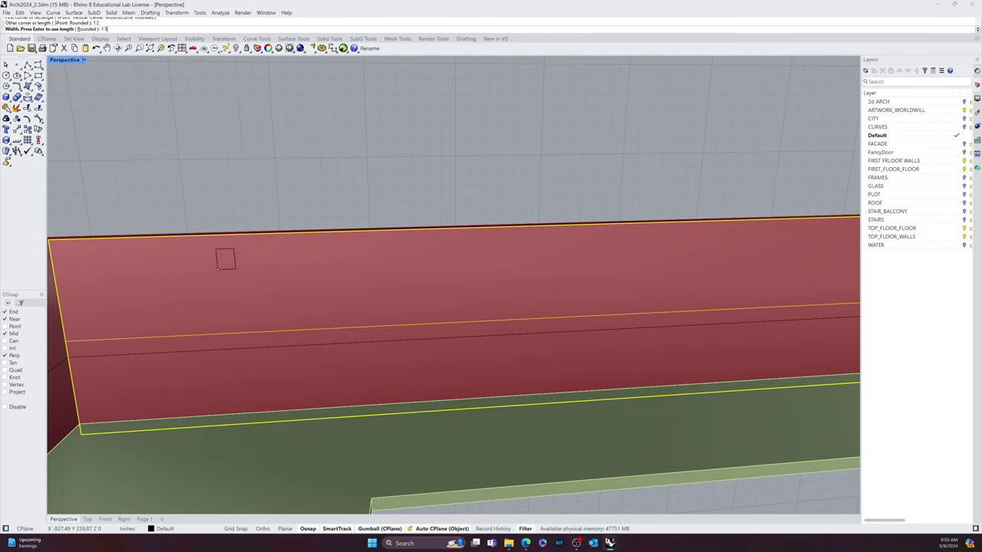
key(Return)
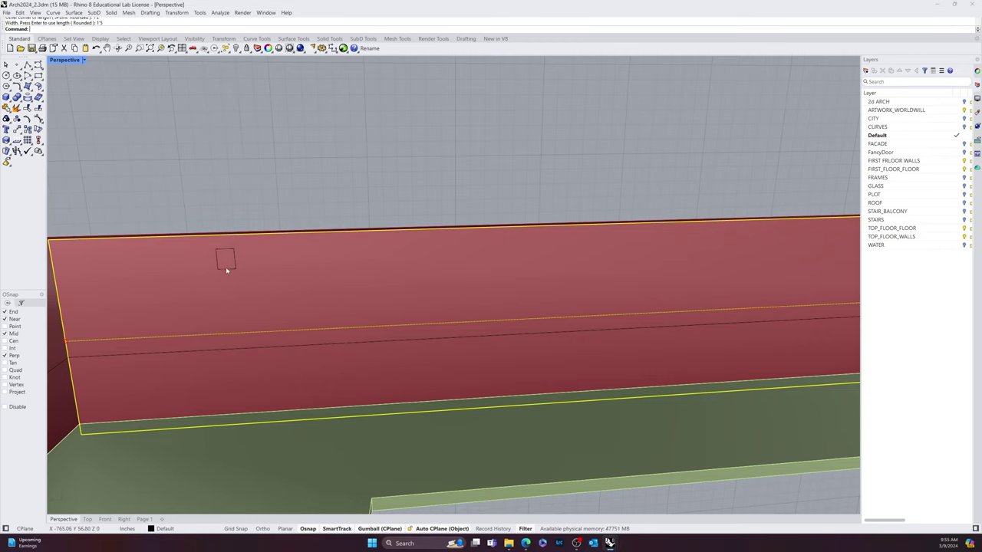
Step: Draw a horizontal line across the small rectangle between the midpoints of its two vertical sides
click(225, 268)
click(447, 297)
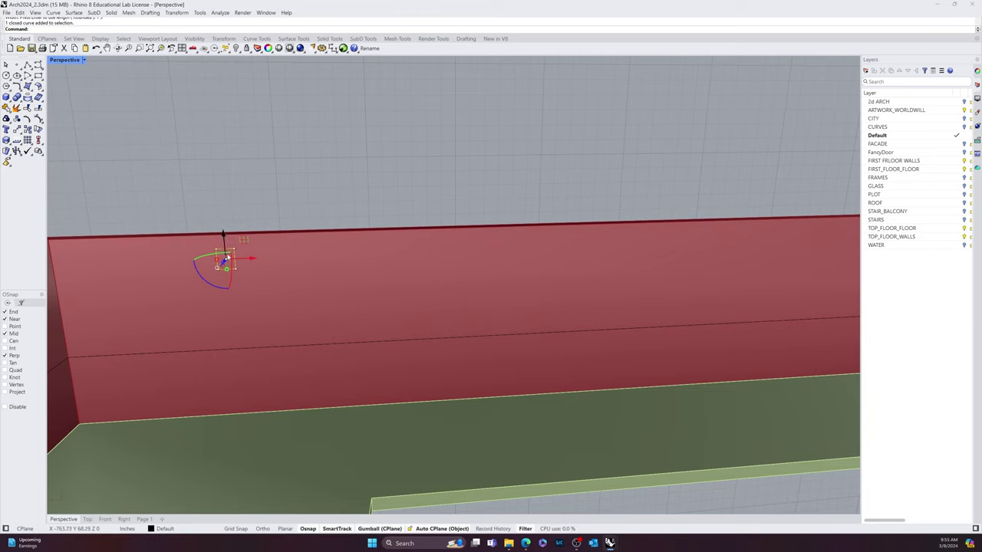
scroll(227, 258, up, 8)
key(Escape)
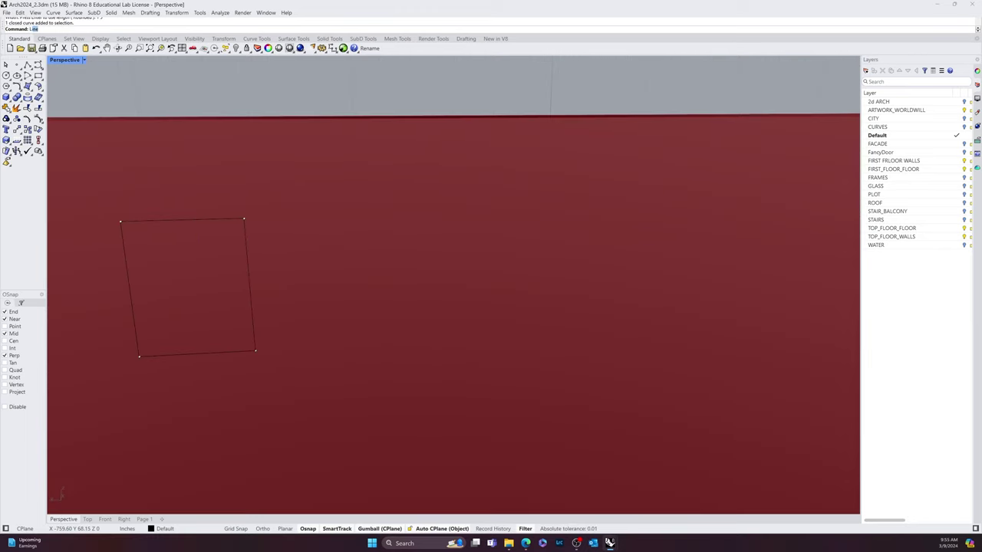
key(Return)
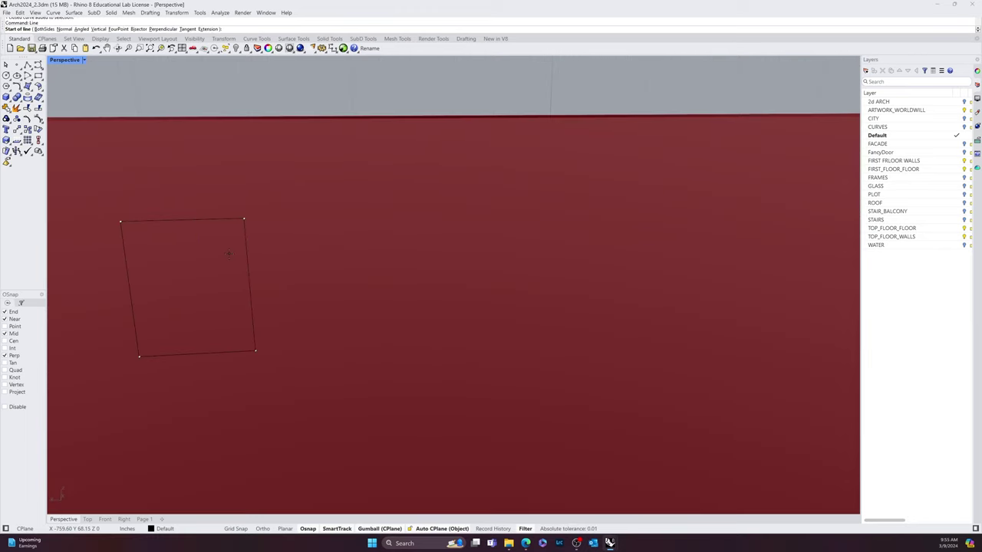
click(130, 291)
click(250, 287)
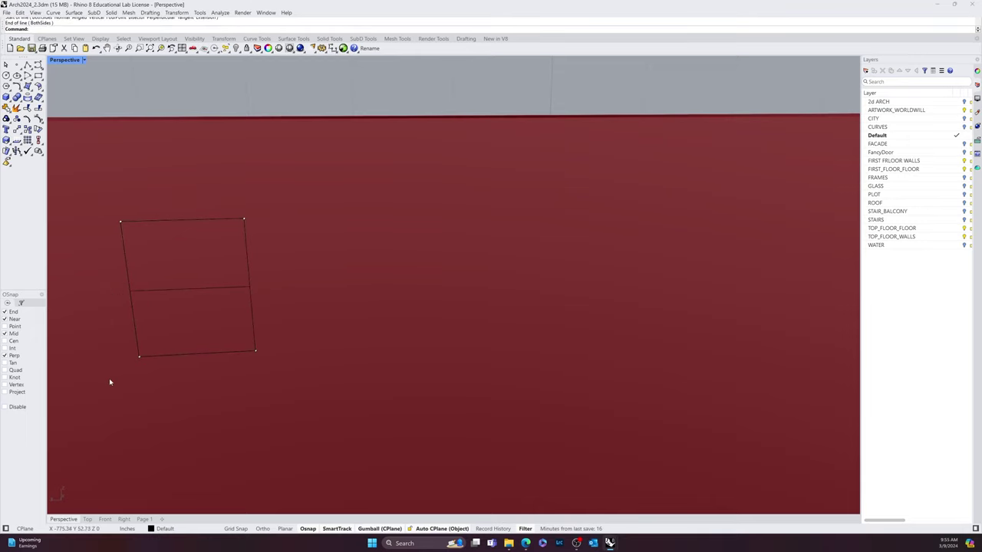
Step: Move the rectangle and its midline together from the midline's midpoint onto the wall's horizontal guide line near the corner
click(147, 291)
shift+click(132, 306)
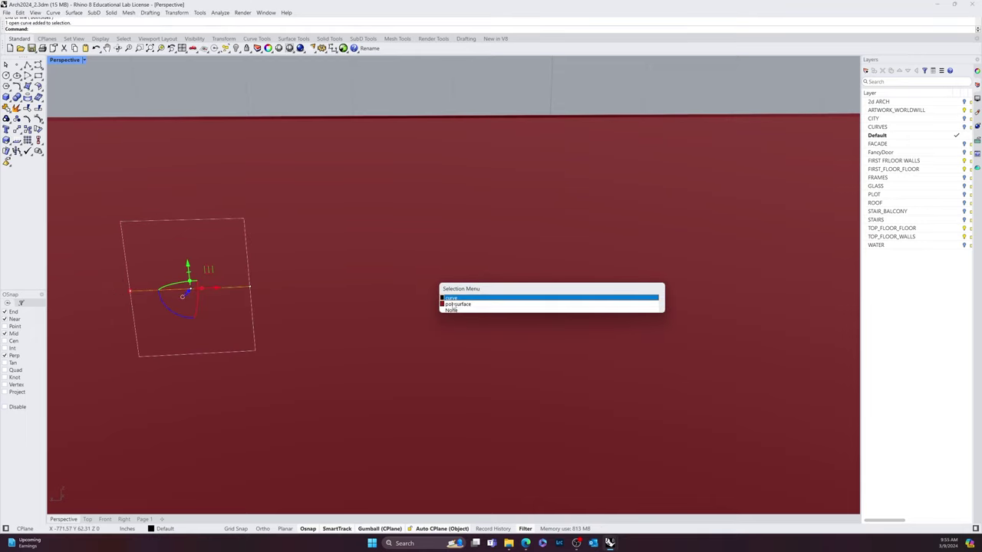
click(526, 297)
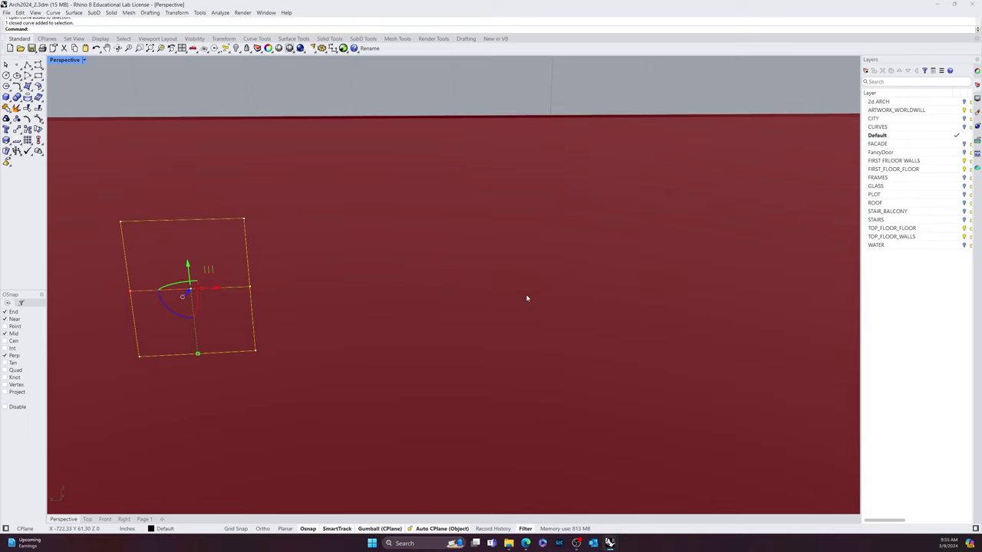
text(m)
key(Return)
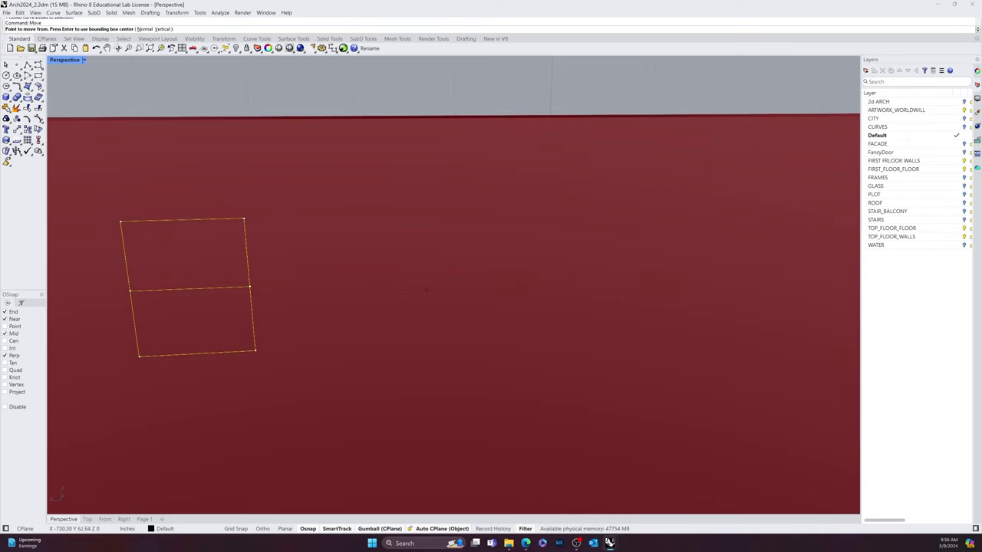
click(190, 288)
scroll(186, 295, down, 10)
scroll(182, 311, up, 7)
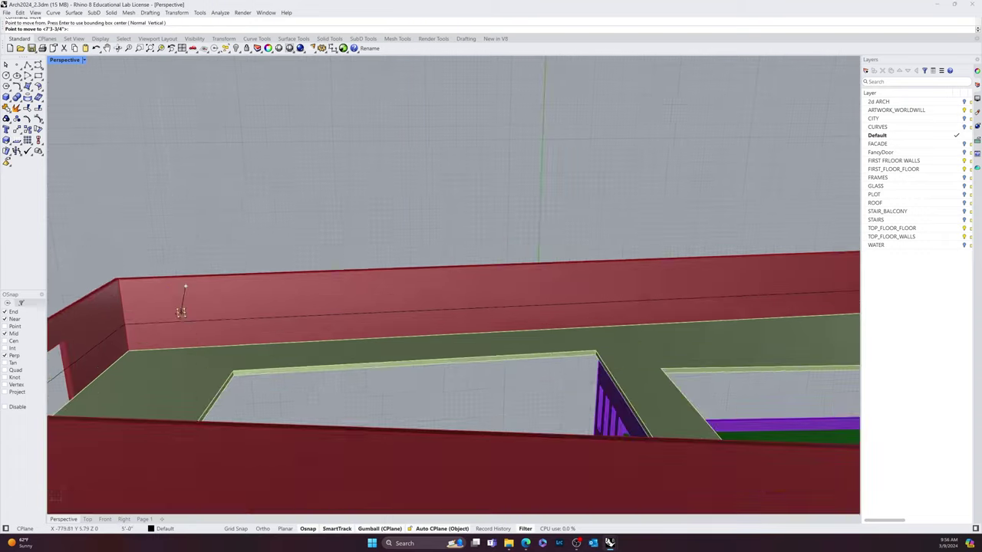
click(130, 336)
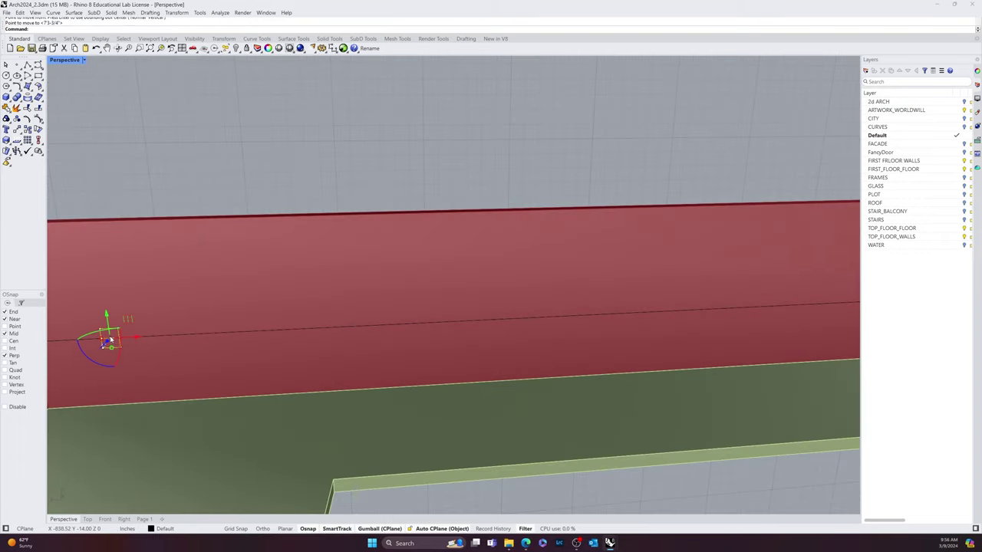
scroll(89, 332, up, 4)
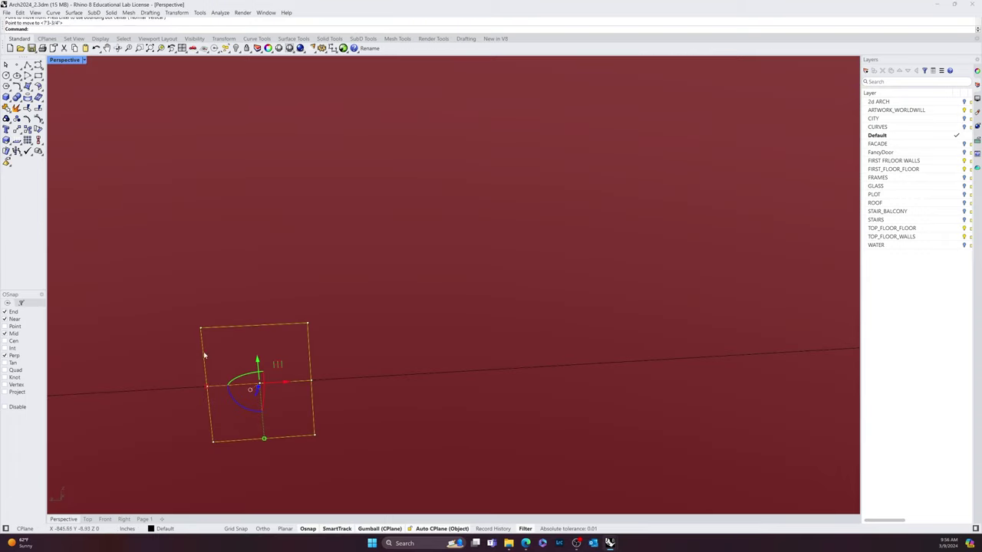
Step: Zoom to the rectangle and examine its placement on the wall's guide line relative to the corner
key(Escape)
text(zs)
key(Return)
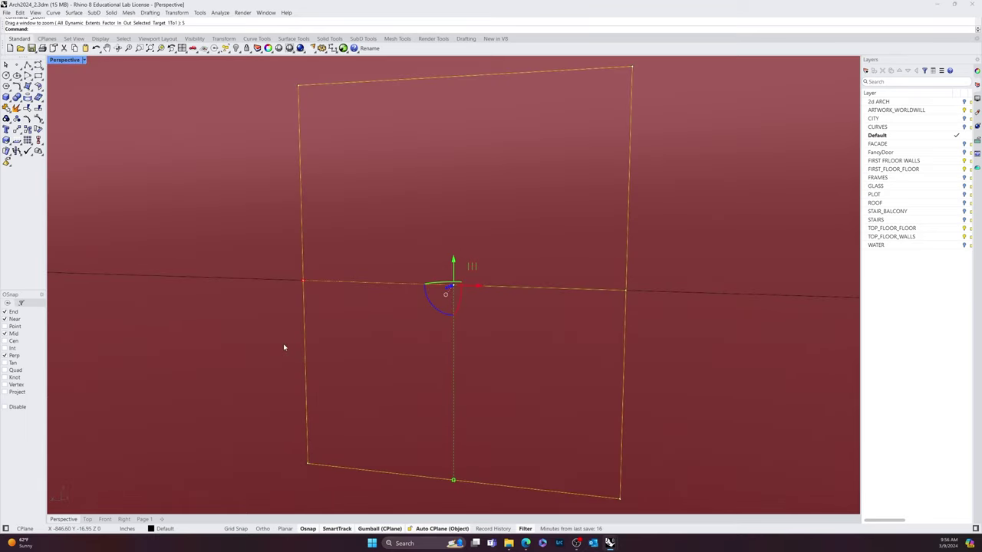
key(Escape)
right_drag(319, 357, 344, 380)
scroll(345, 382, down, 8)
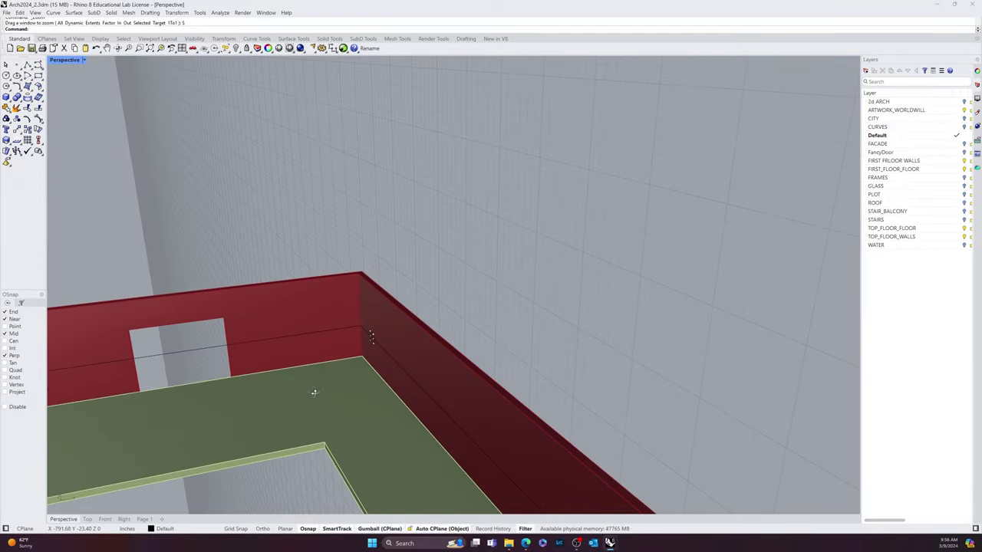
scroll(283, 390, up, 10)
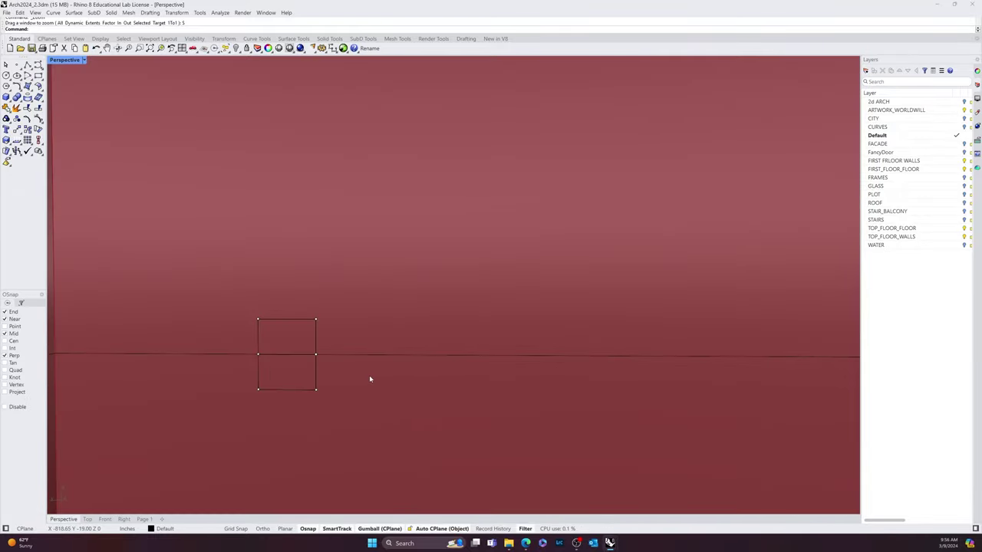
shift+right_drag(315, 390, 377, 374)
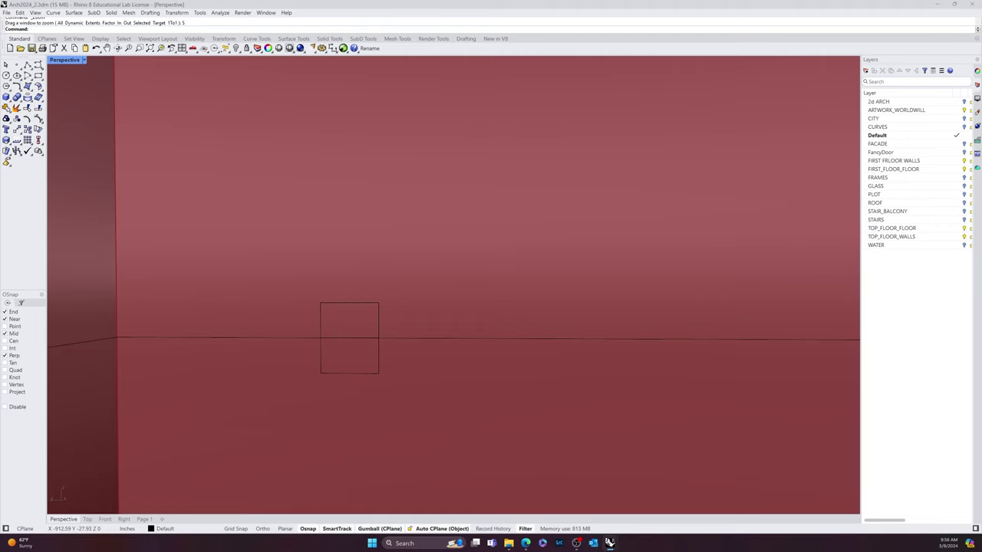
Step: Offset the small rectangle 3/4" inward and use the resulting inner rectangle for a further 0.5" offset
click(348, 359)
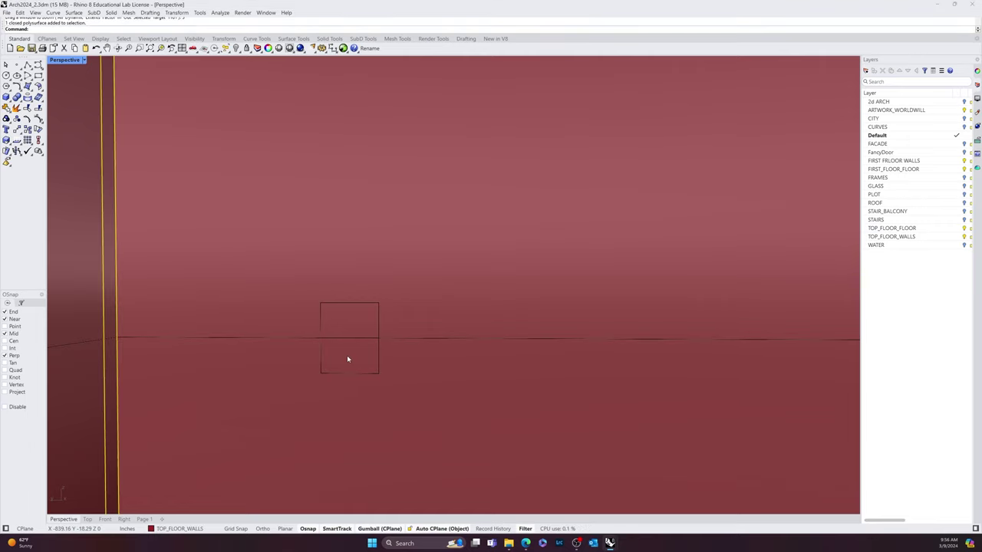
text(offset)
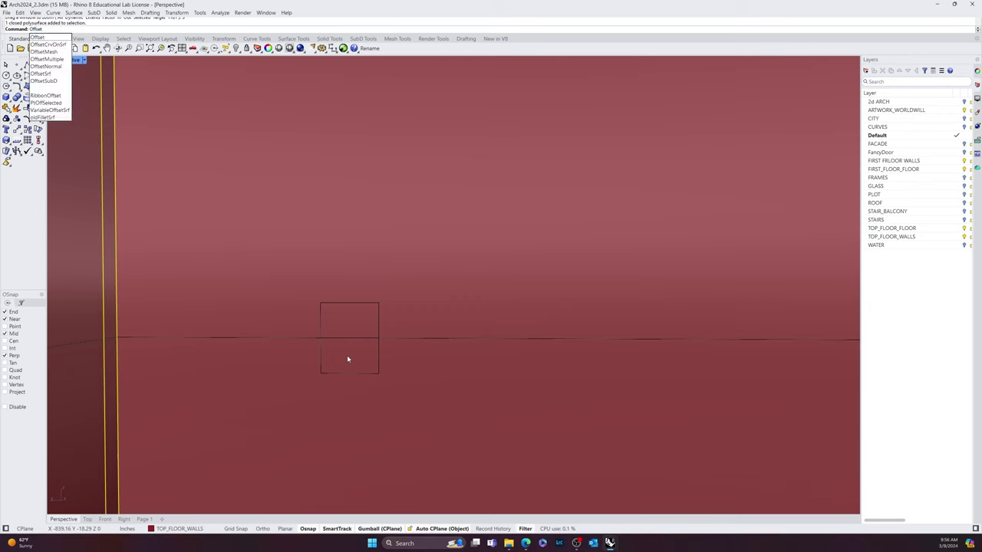
key(Return)
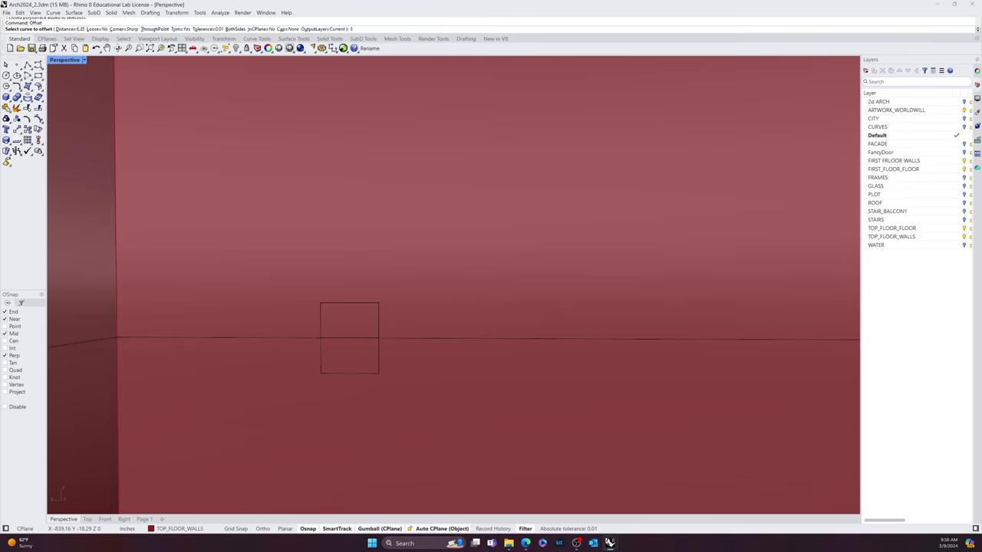
text(3/4)
key(Return)
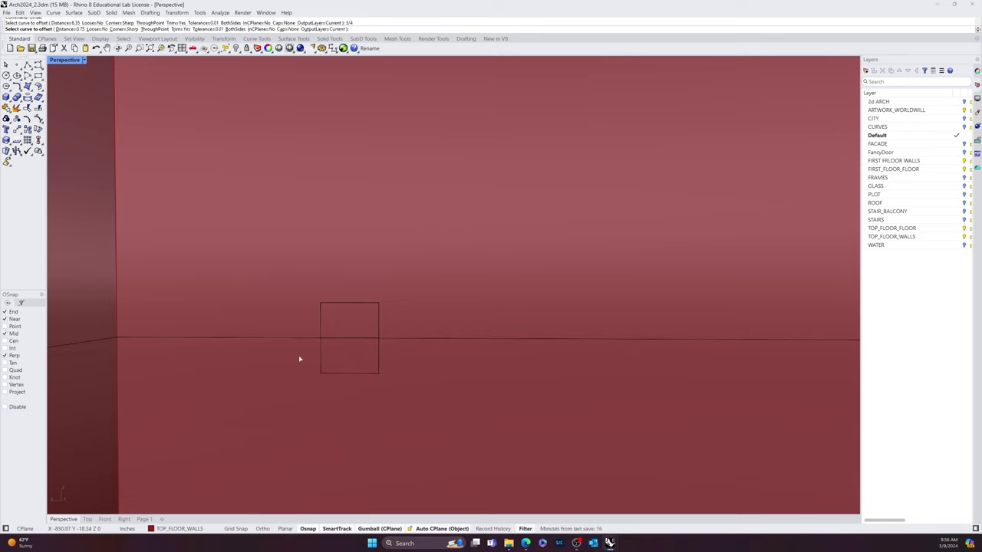
click(322, 356)
click(340, 358)
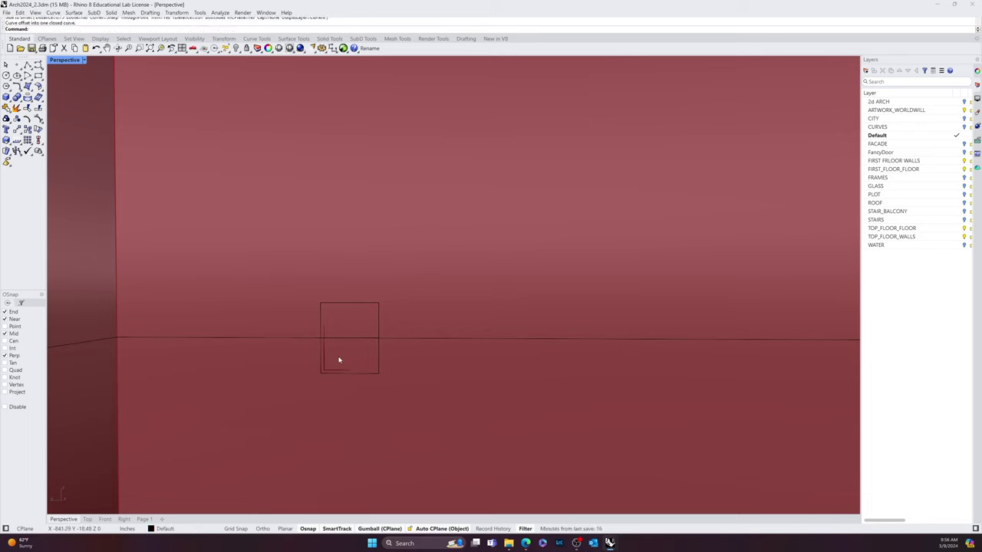
key(Return)
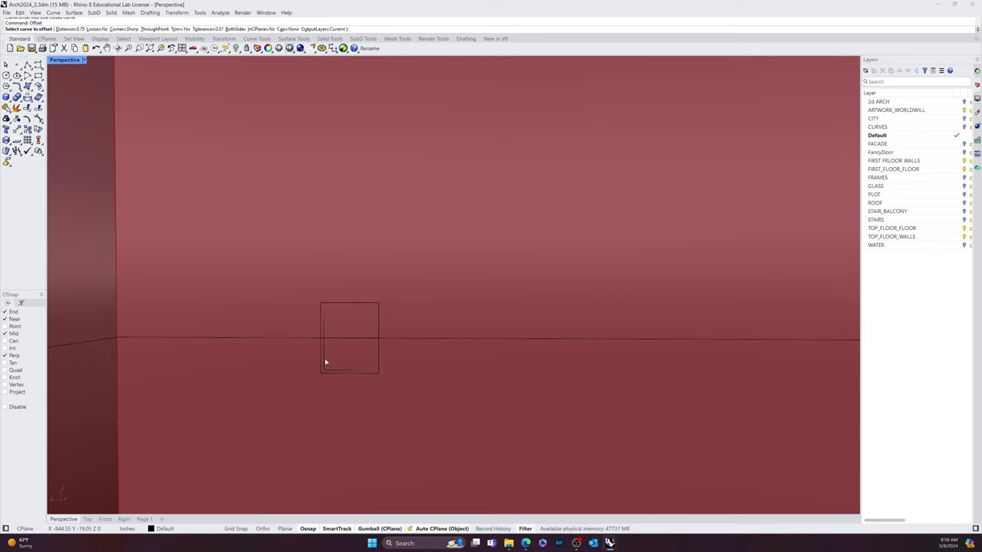
click(325, 361)
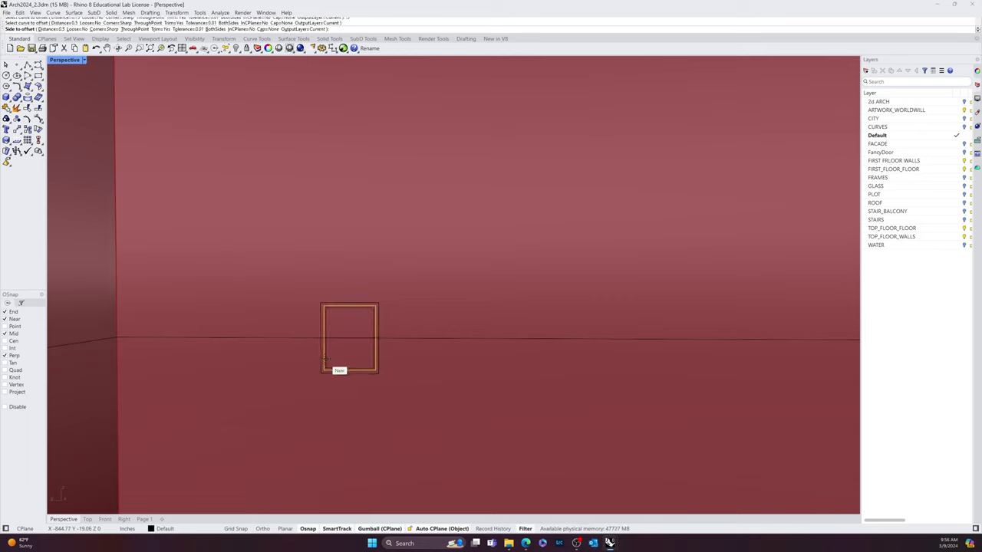
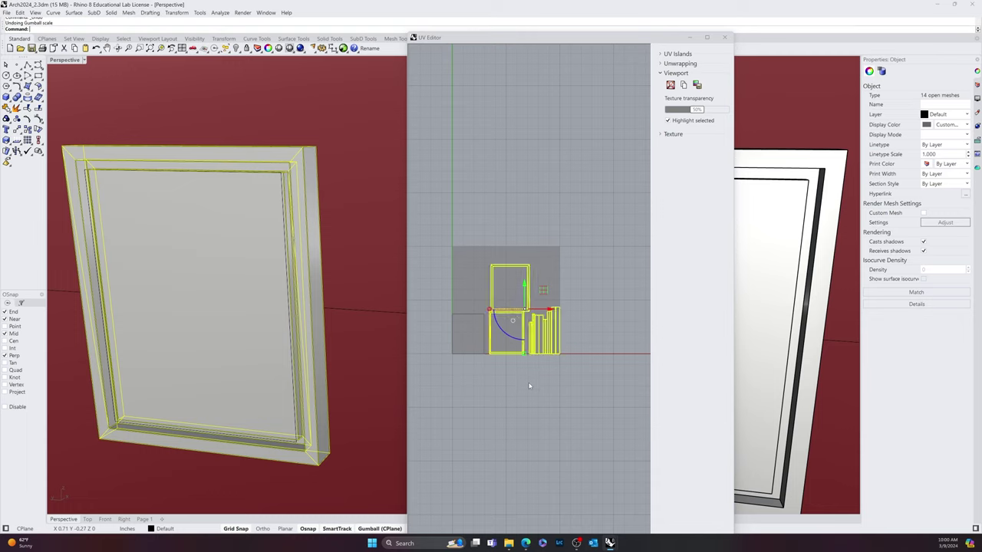
Step: Shrink the 14 frame meshes together in the UV Editor, leaving the picture panel's island at its size
click(530, 386)
drag(464, 391, 582, 293)
click(500, 379)
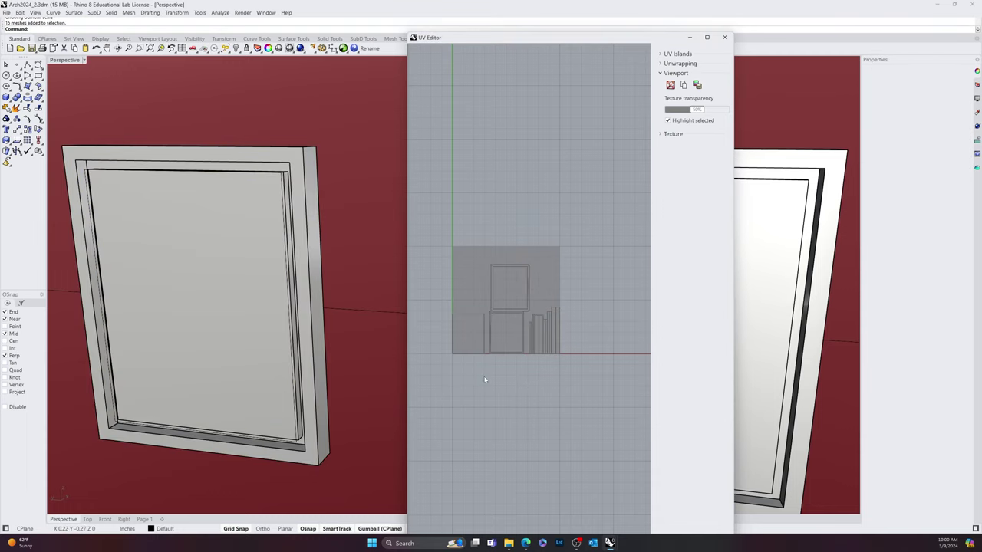
drag(487, 379, 644, 229)
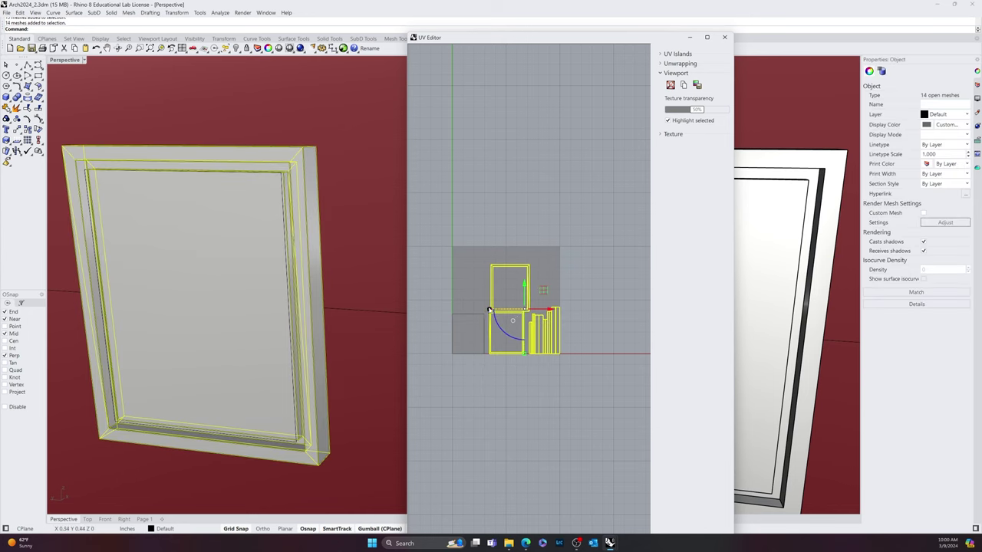
drag(488, 309, 519, 311)
click(513, 368)
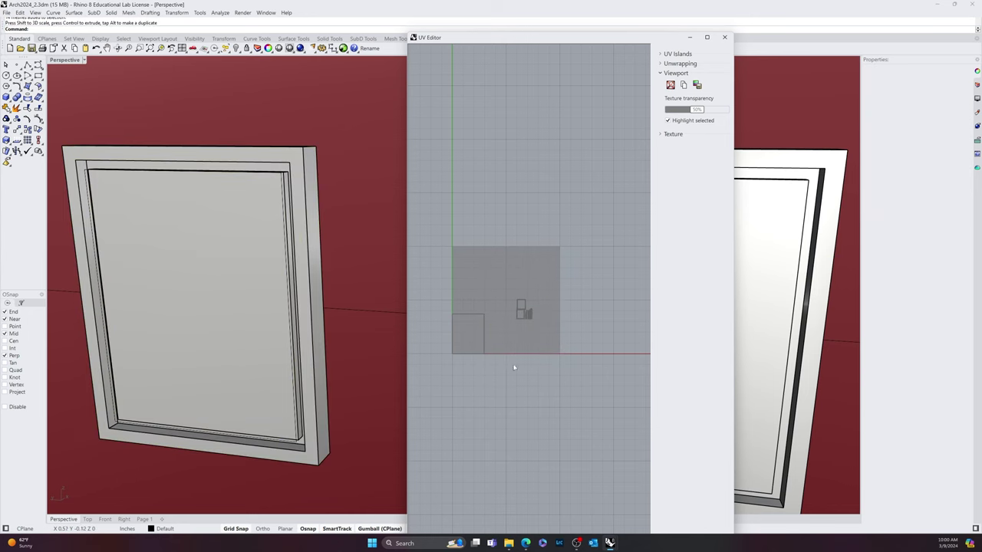
Step: Enlarge the picture panel's UV island proportionally so it fills more of the texture space
click(483, 340)
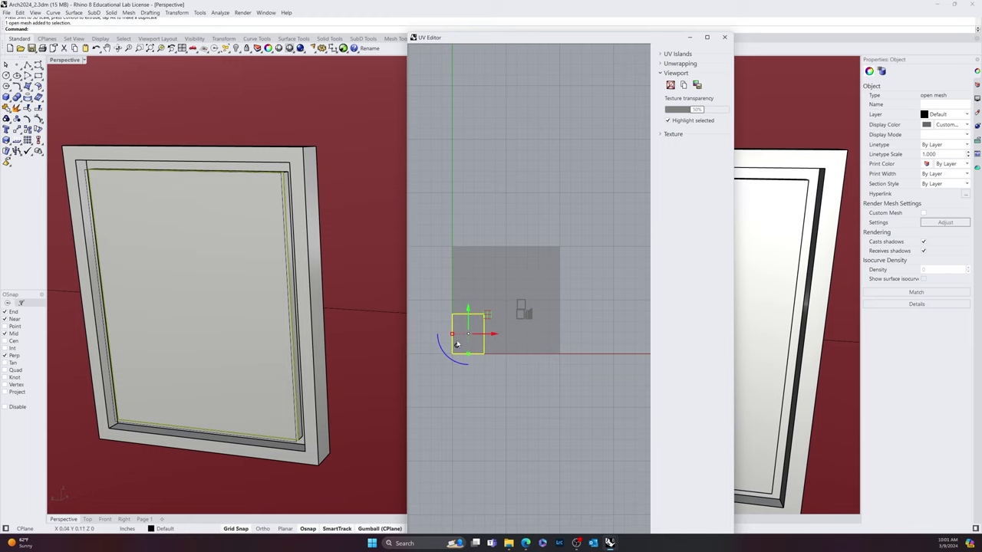
drag(453, 335, 505, 302)
click(624, 312)
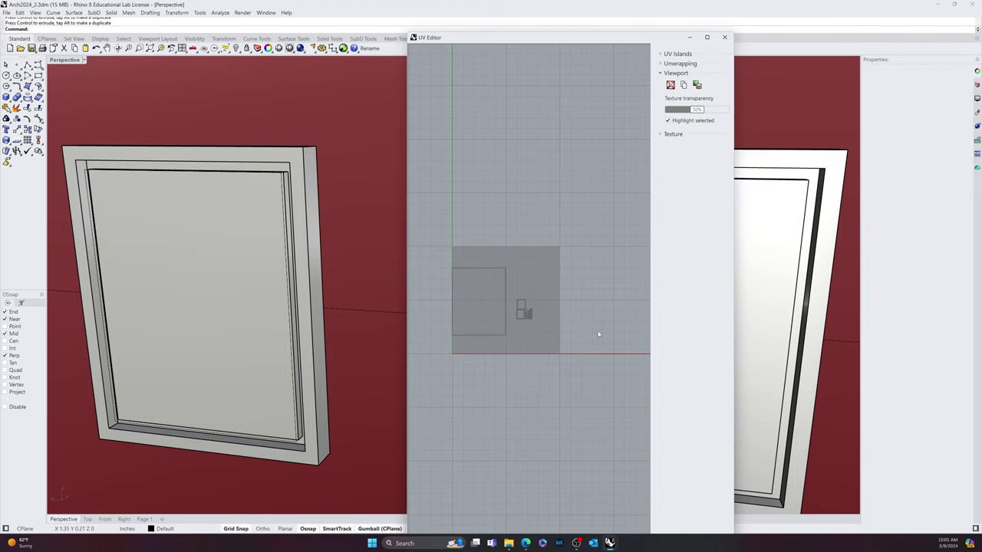
Step: Delete three of the old framed panels from the row along the wall's guide line
right_drag(247, 331, 277, 320)
click(277, 320)
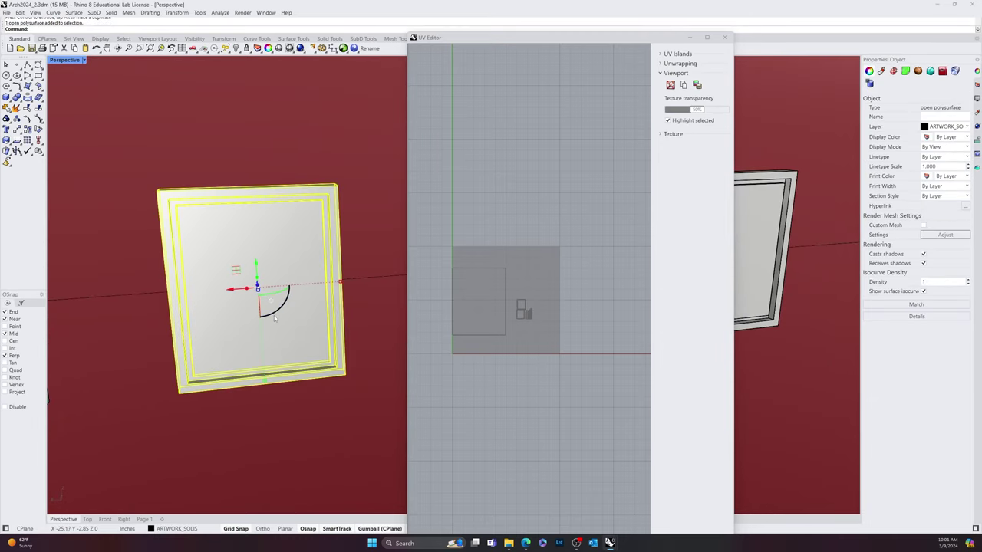
scroll(277, 320, down, 5)
key(Delete)
click(350, 301)
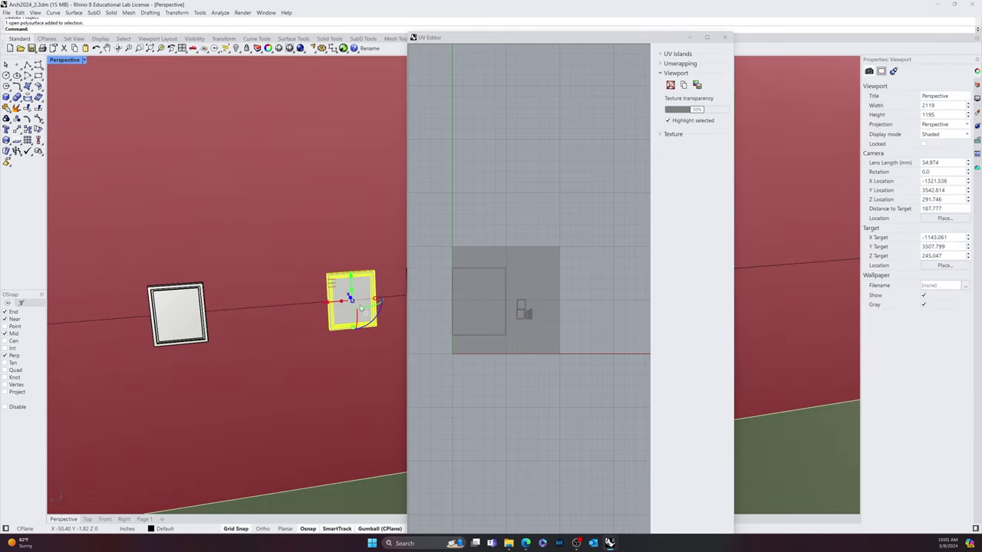
key(Delete)
scroll(333, 308, down, 2)
right_drag(348, 316, 192, 324)
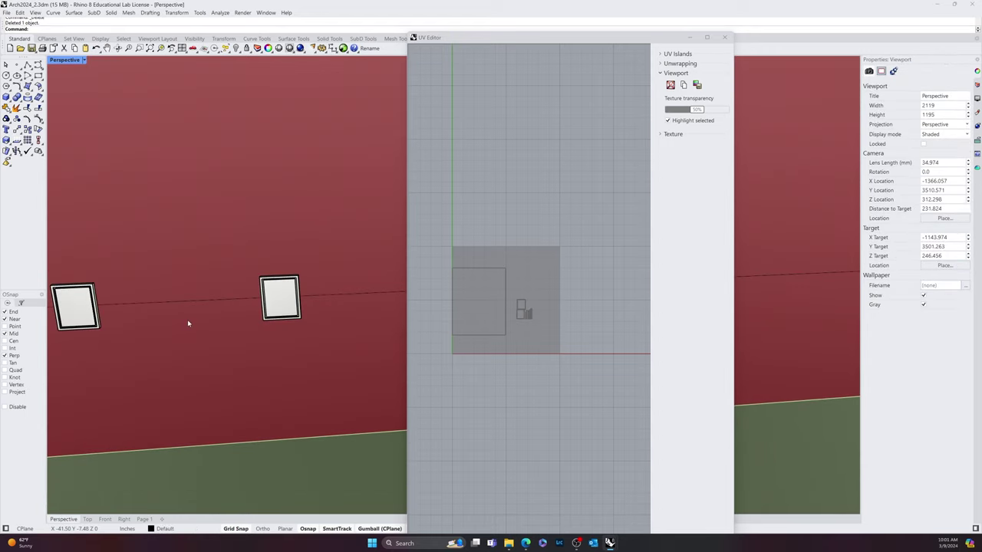
click(288, 312)
key(Delete)
Step: Copy the remaining framed panel three times along the guide line to form an evenly spaced row of four
scroll(232, 327, down, 8)
scroll(198, 329, up, 7)
click(200, 312)
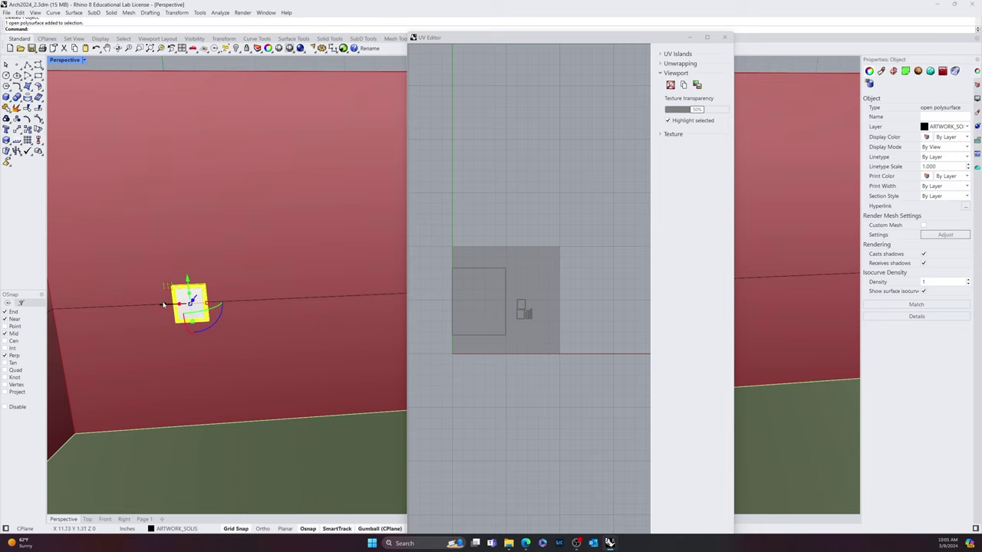
alt+drag(167, 306, 329, 304)
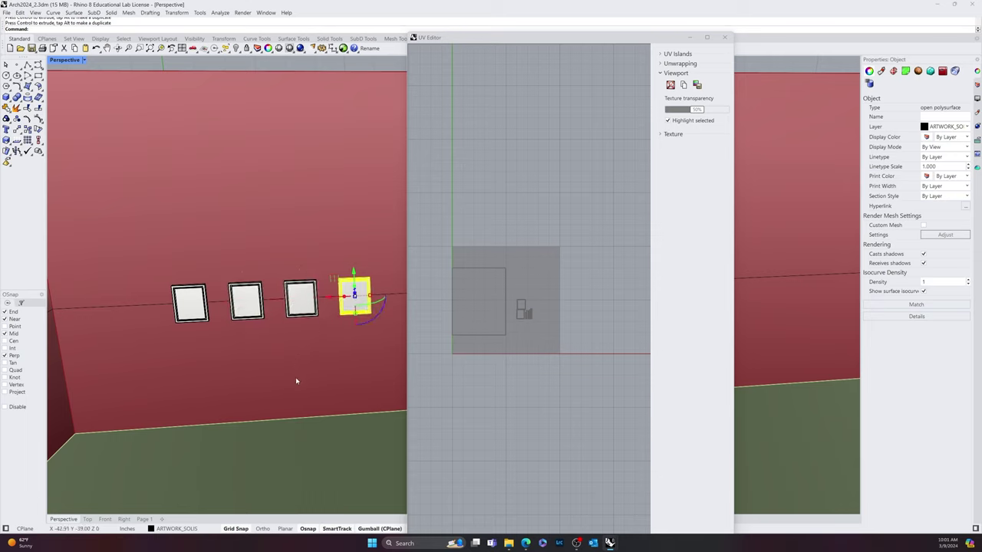
key(Escape)
Step: Reopen the UV Editor for the second framed panel, check its island layout, and close the editor
click(245, 305)
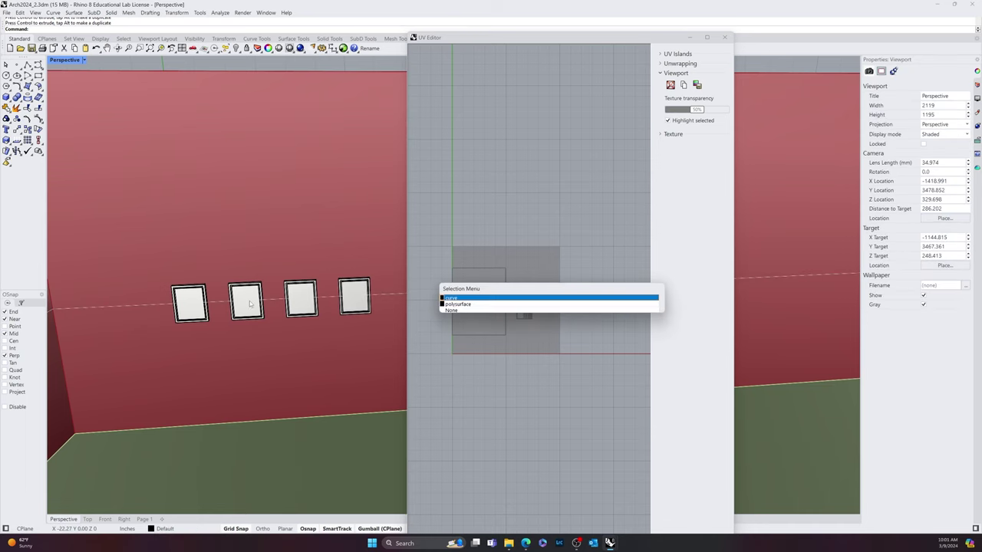
click(253, 315)
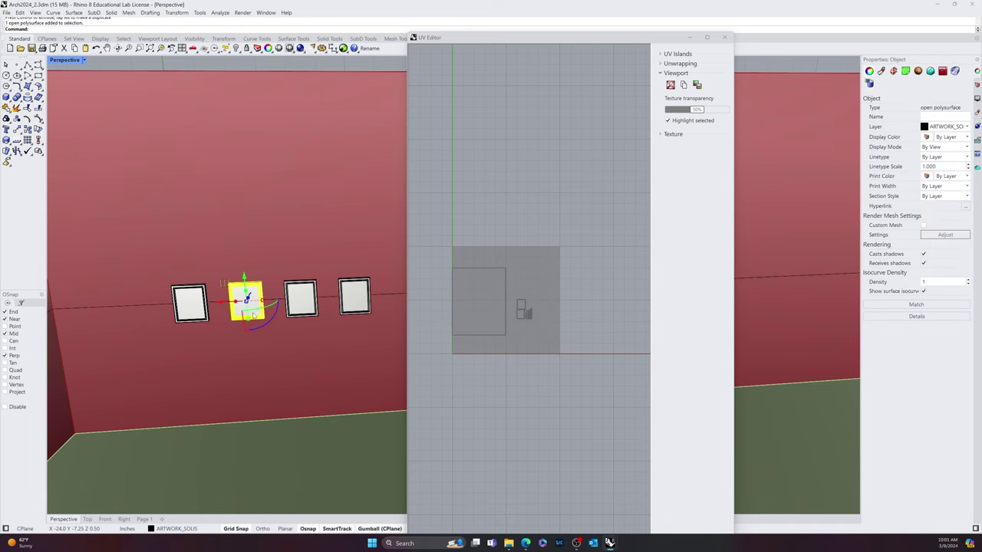
click(724, 37)
click(904, 72)
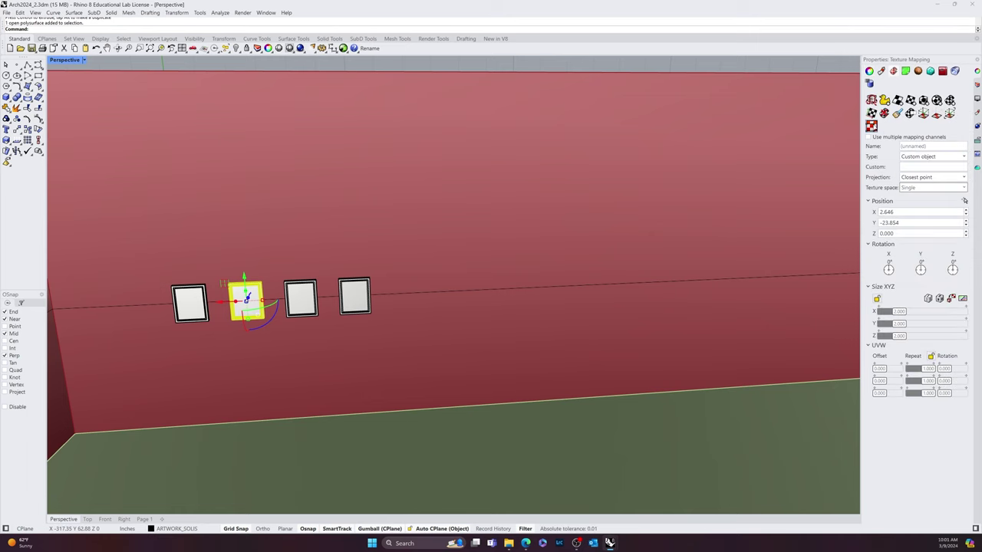
click(871, 126)
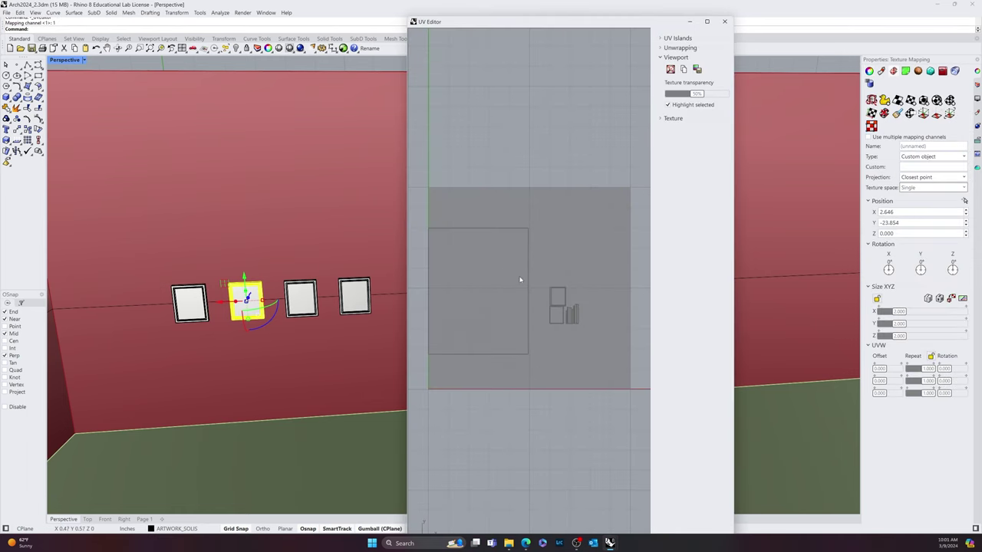
scroll(433, 279, down, 3)
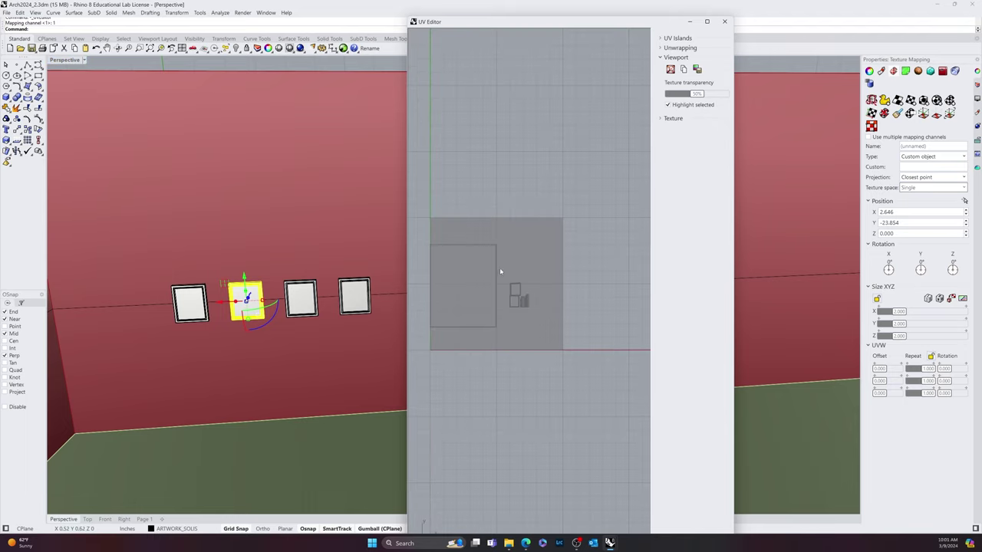
key(Escape)
click(724, 20)
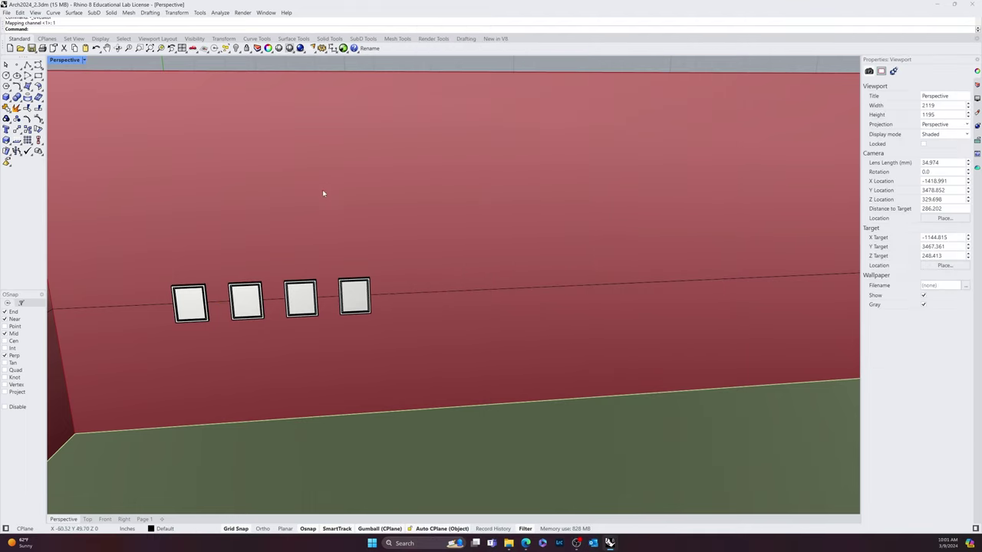
Step: Examine the row of four framed panels in relation to the long wall and the whole top-floor gallery
scroll(356, 269, down, 5)
right_drag(356, 273, 302, 286)
shift+right_drag(381, 315, 261, 303)
right_drag(260, 302, 313, 282)
scroll(243, 273, down, 8)
scroll(123, 293, up, 12)
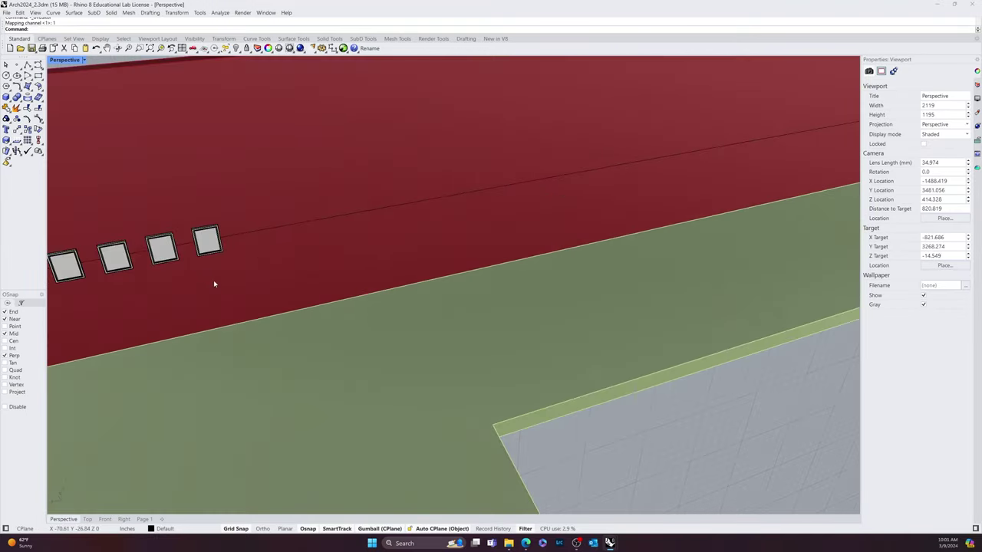
scroll(299, 284, down, 8)
scroll(287, 282, down, 1)
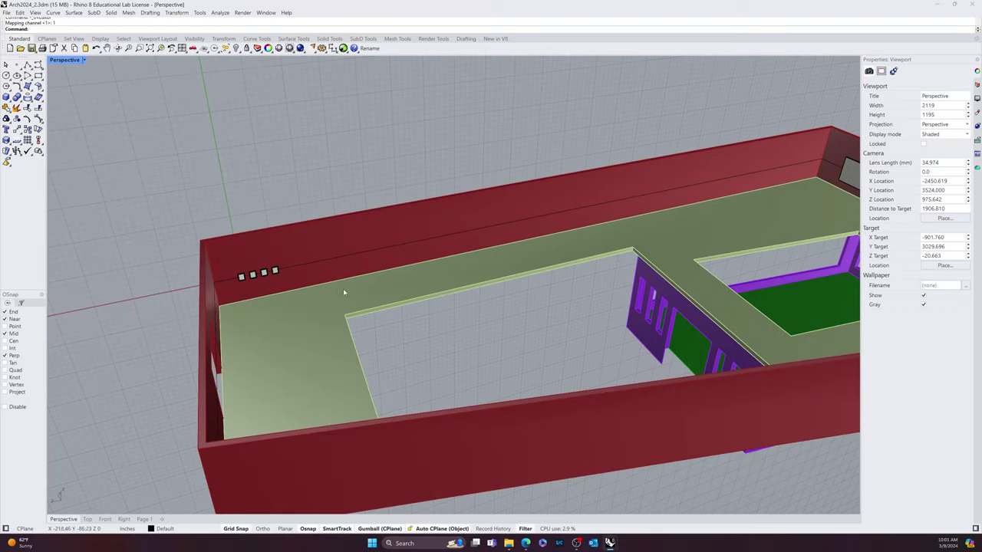
right_drag(344, 292, 243, 285)
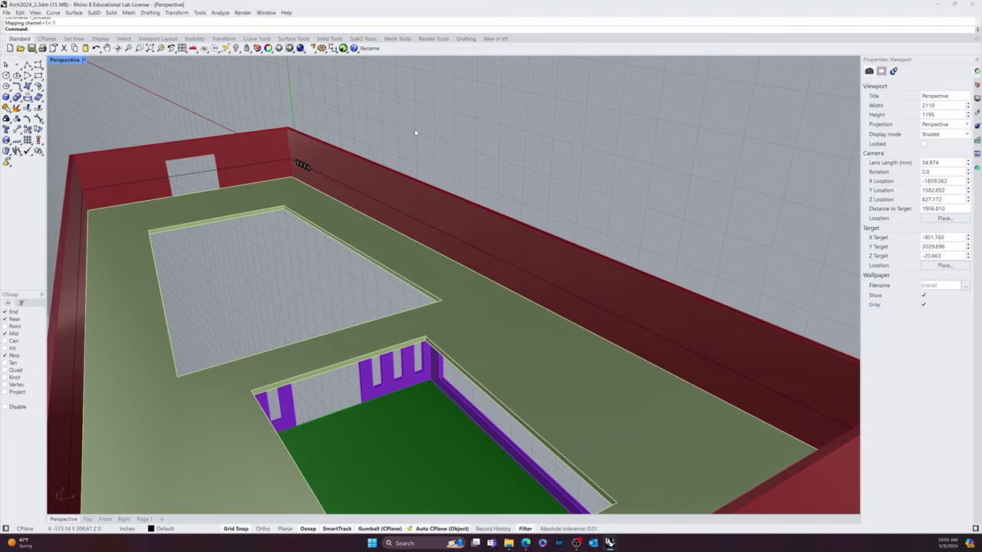
right_drag(755, 188, 690, 191)
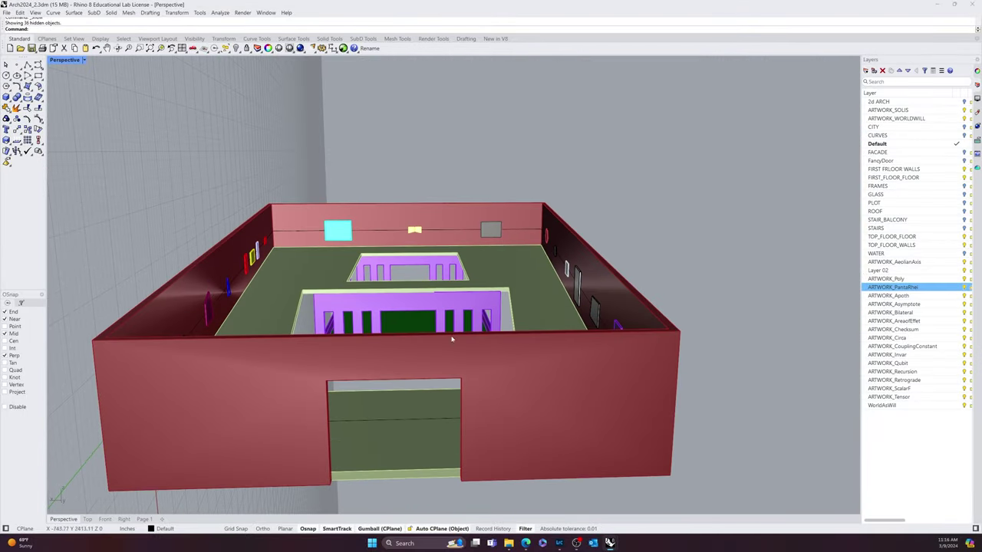
Step: Turn off automatic CPlane alignment
right_drag(451, 339, 548, 311)
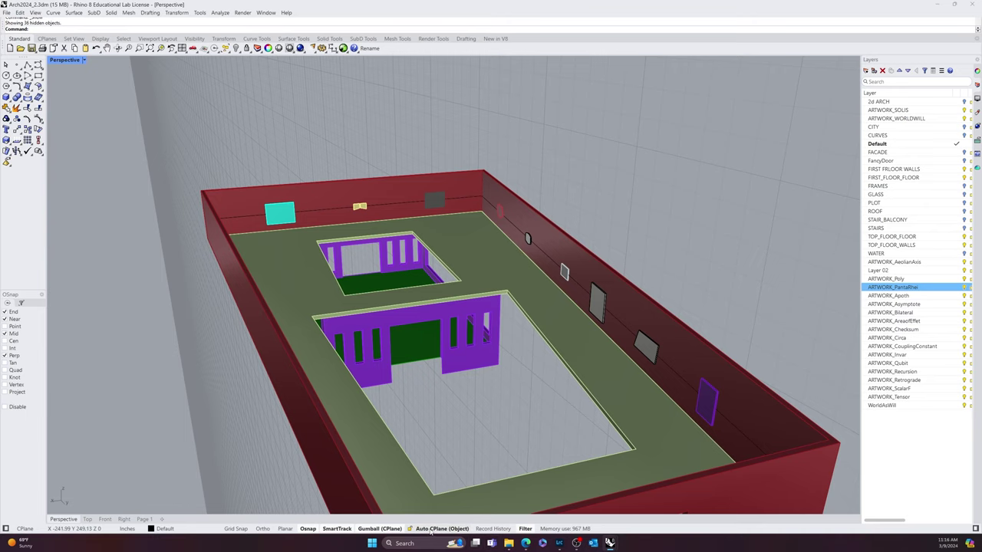
click(424, 529)
Step: Set the Perspective viewport's display mode to Monochrome for the gallery with its placed artworks
right_drag(299, 389, 401, 388)
shift+right_drag(665, 399, 344, 325)
scroll(268, 305, up, 5)
scroll(267, 304, down, 4)
right_drag(268, 304, 288, 284)
scroll(348, 289, down, 5)
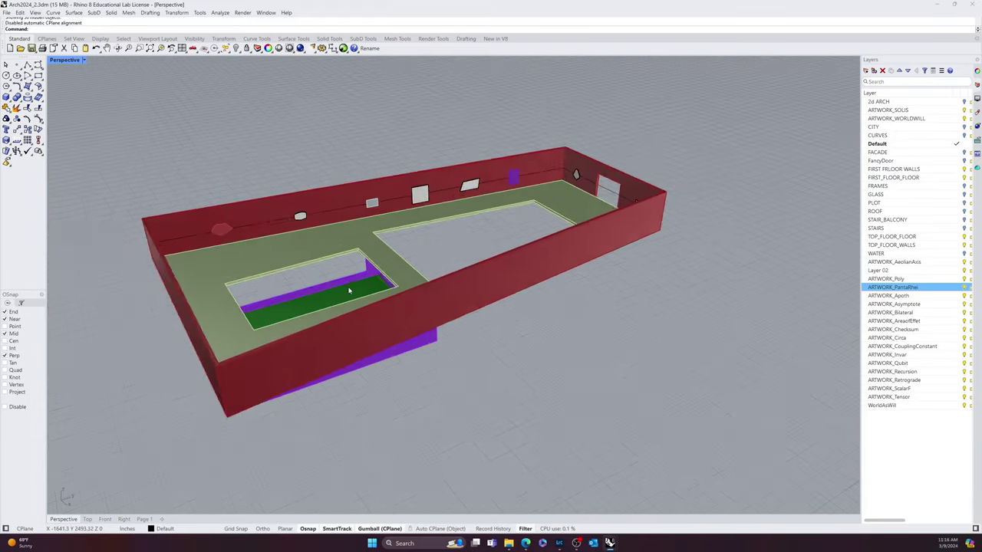
right_drag(348, 289, 249, 397)
scroll(359, 399, up, 5)
scroll(359, 399, down, 3)
click(84, 60)
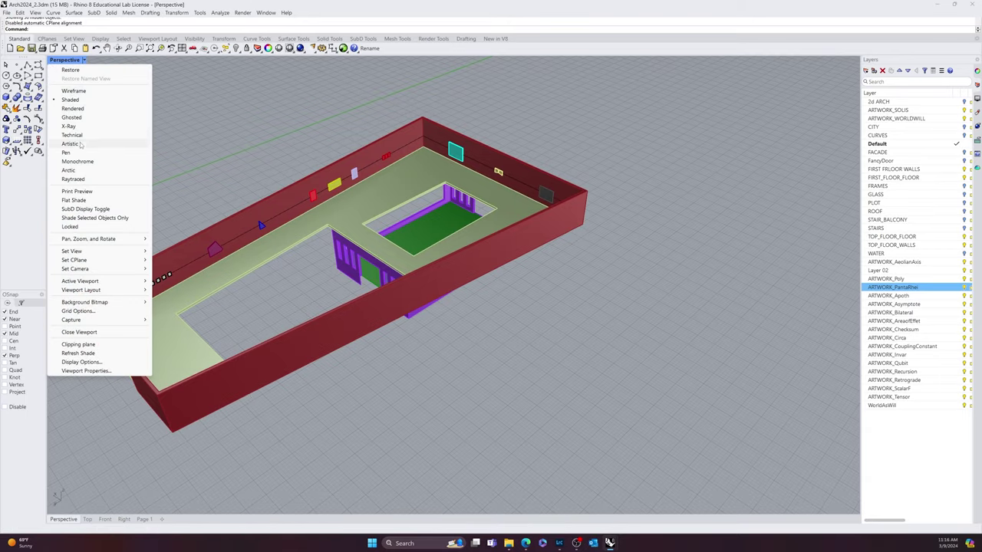
click(84, 162)
Step: Review the placement of all artworks along the guide lines of the four gallery walls, including the corners and floor openings
scroll(230, 203, up, 4)
right_drag(226, 207, 687, 232)
shift+right_drag(551, 367, 773, 320)
shift+right_drag(702, 287, 346, 299)
mouse_move(345, 299)
right_down()
mouse_move(210, 311)
mouse_move(268, 292)
mouse_move(364, 285)
mouse_move(335, 287)
right_up()
scroll(340, 296, down, 2)
scroll(217, 270, up, 2)
shift+right_drag(737, 349, 559, 256)
right_drag(499, 285, 188, 296)
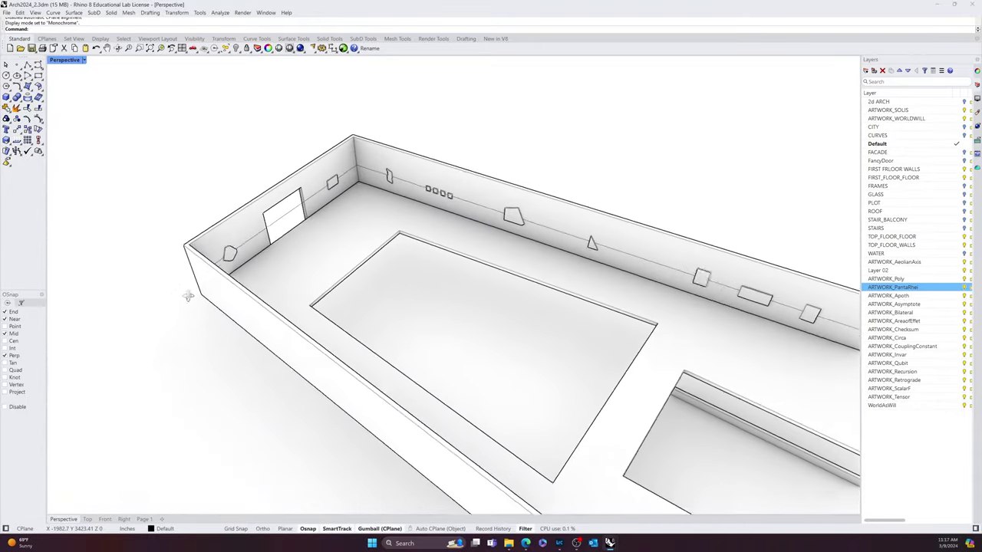
shift+right_drag(489, 346, 391, 318)
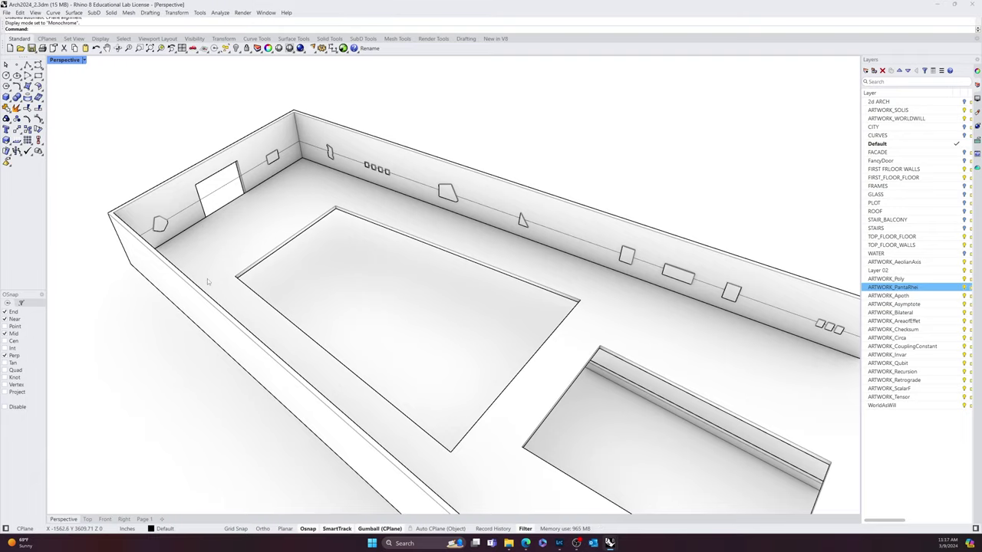
right_drag(405, 293, 374, 273)
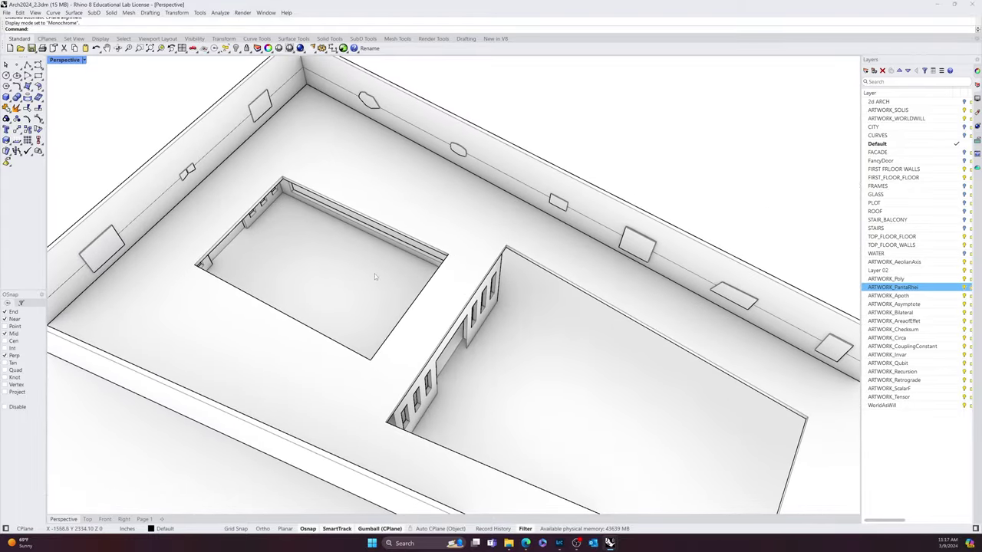
scroll(296, 161, up, 10)
right_drag(482, 291, 388, 260)
shift+right_drag(594, 397, 526, 314)
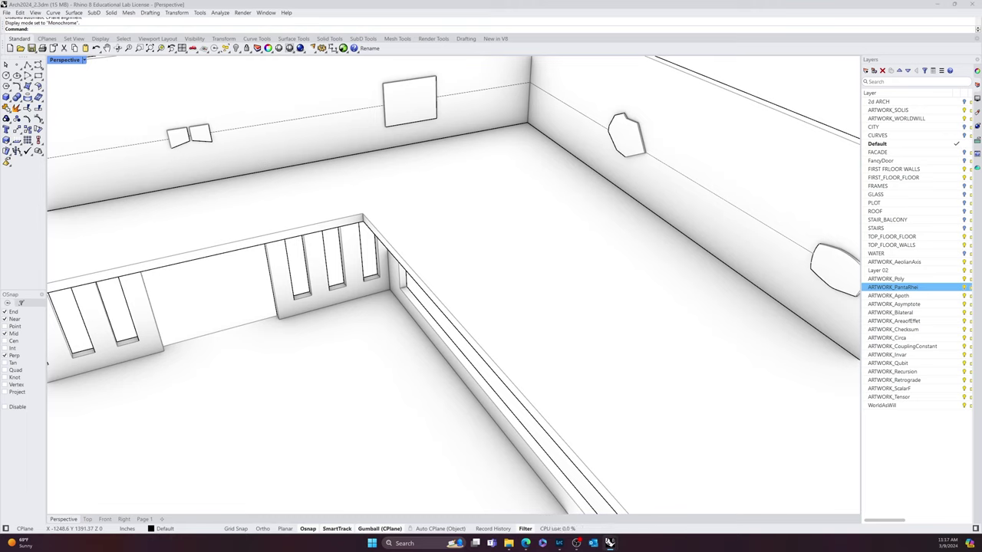
Step: Move the imported pedestal from its base corner to the corner of the top-floor opening
click(535, 272)
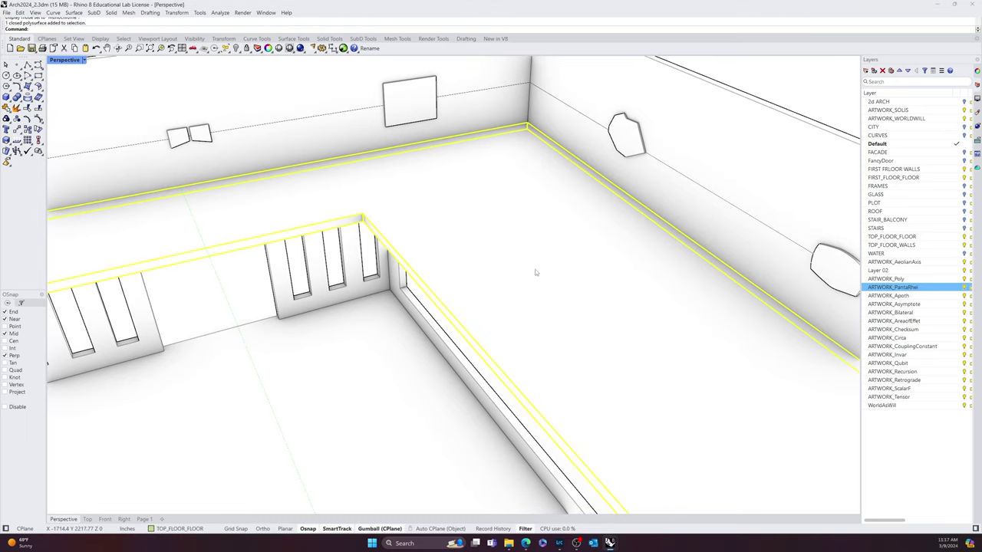
key(Escape)
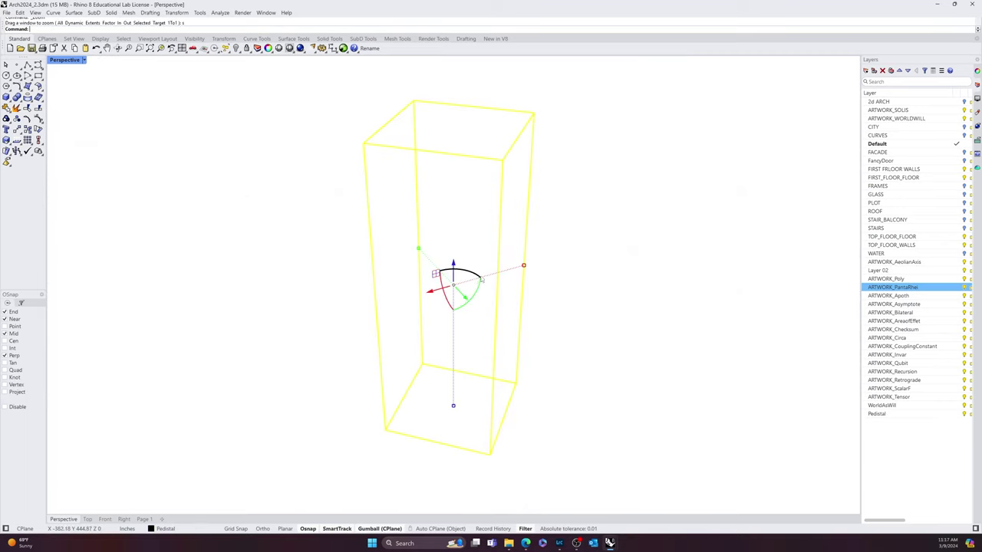
scroll(465, 291, down, 20)
right_drag(450, 311, 482, 215)
scroll(442, 288, down, 5)
scroll(422, 287, up, 7)
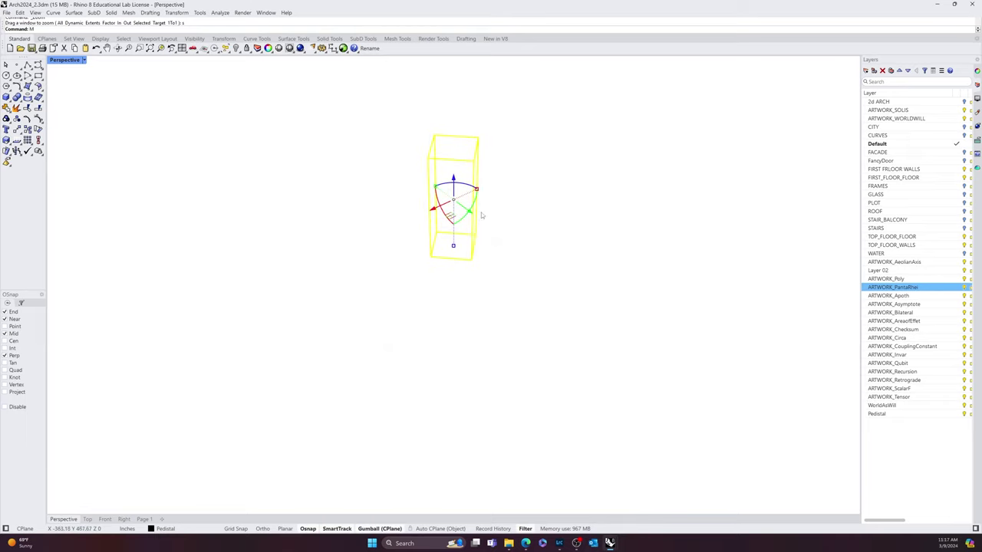
key(Return)
click(472, 256)
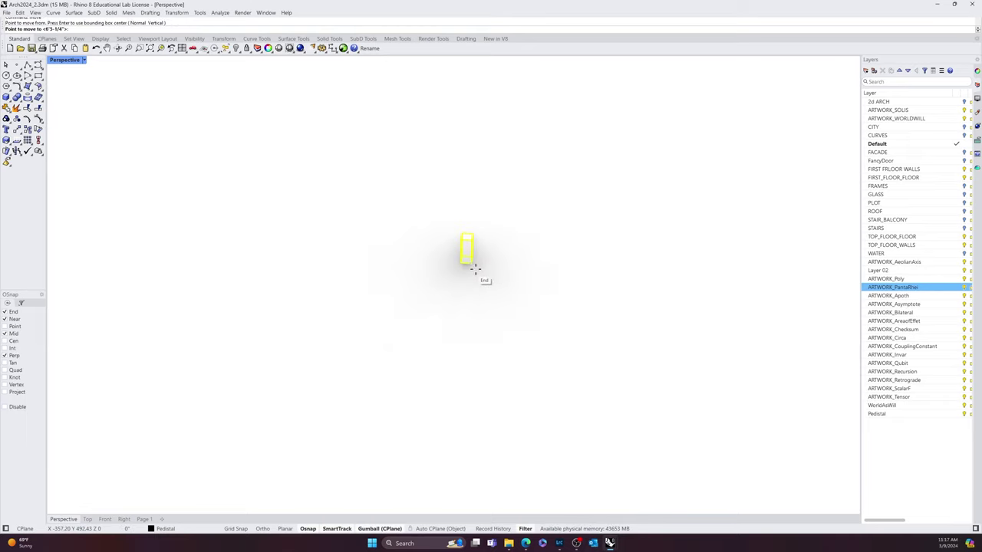
scroll(741, 279, up, 10)
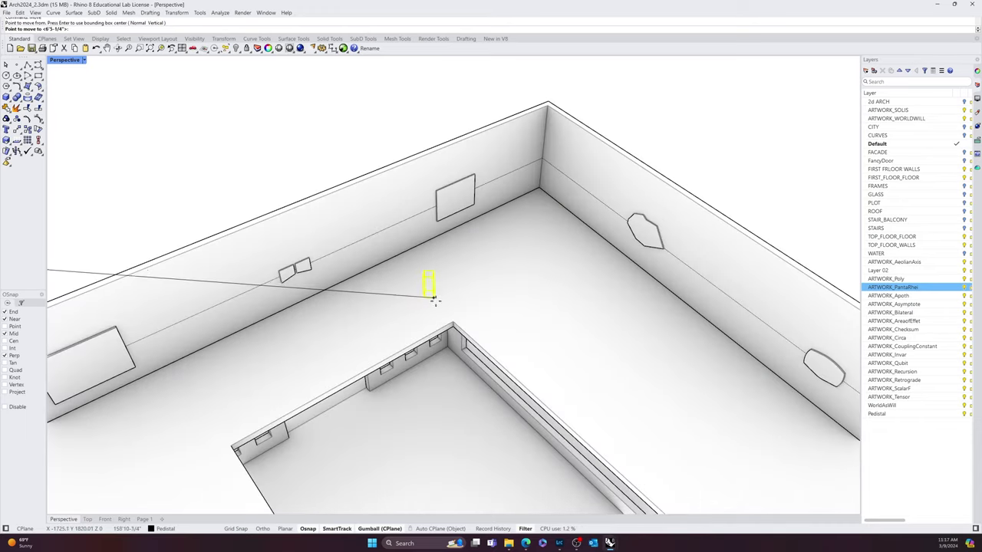
click(453, 325)
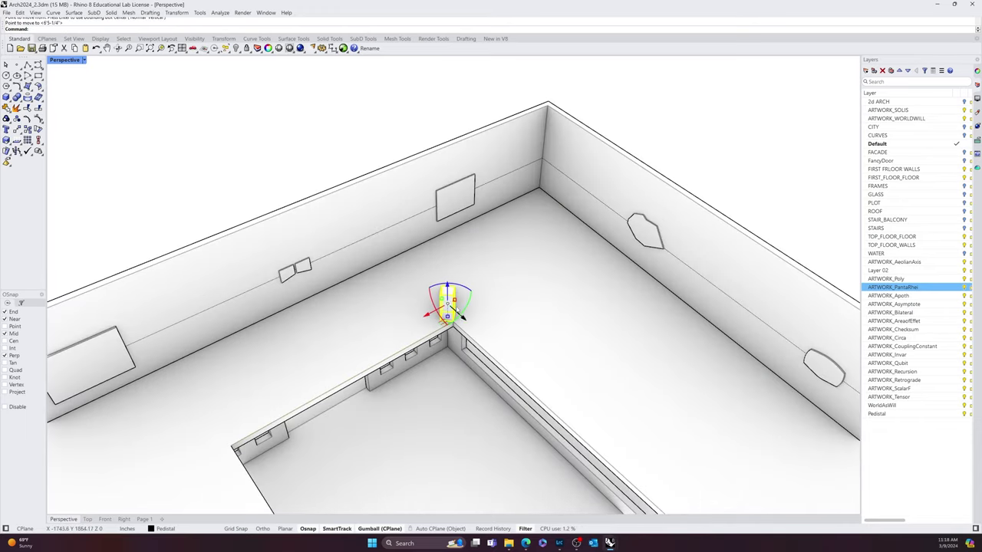
Step: Slide the pedestal away from the opening's corner onto the open gallery floor in front of the square wall panel
scroll(450, 310, up, 10)
key(Escape)
scroll(450, 310, down, 7)
scroll(439, 318, down, 3)
click(431, 316)
scroll(406, 326, up, 3)
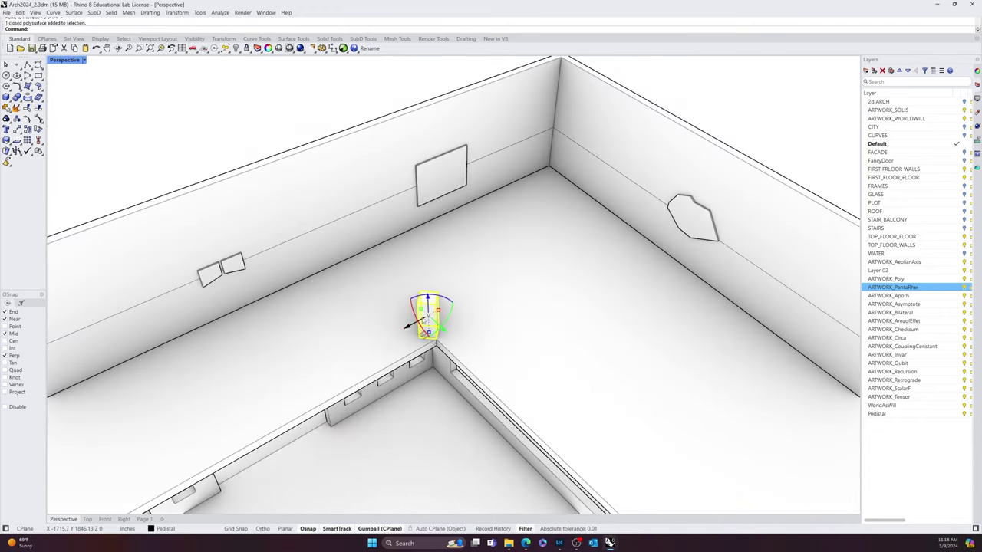
drag(412, 326, 488, 300)
key(Escape)
scroll(480, 301, up, 8)
shift+right_drag(506, 304, 473, 304)
scroll(468, 307, down, 6)
right_drag(401, 268, 404, 253)
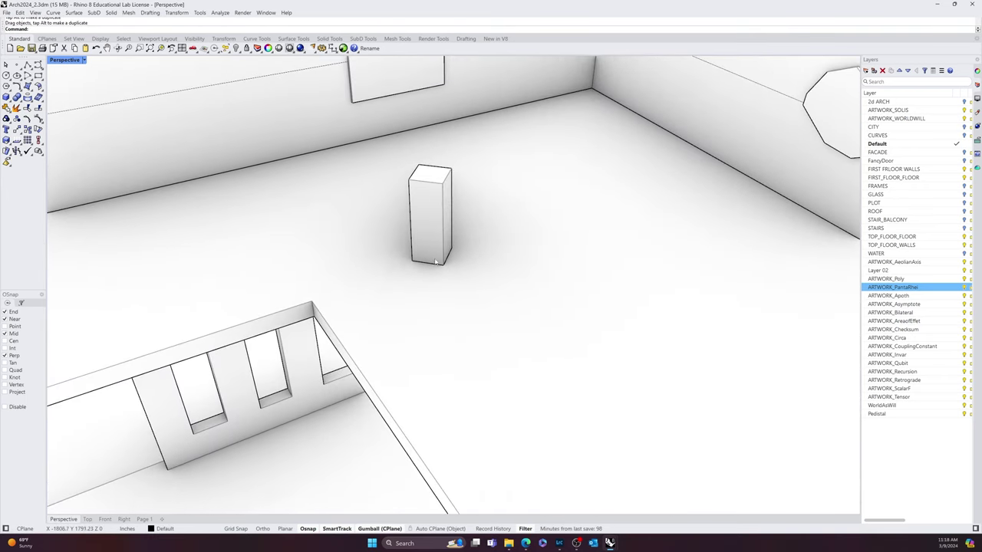
Step: Measure the pedestal's height in the Right view with a dimension between its upper and lower corners, without placing it
click(453, 204)
click(124, 520)
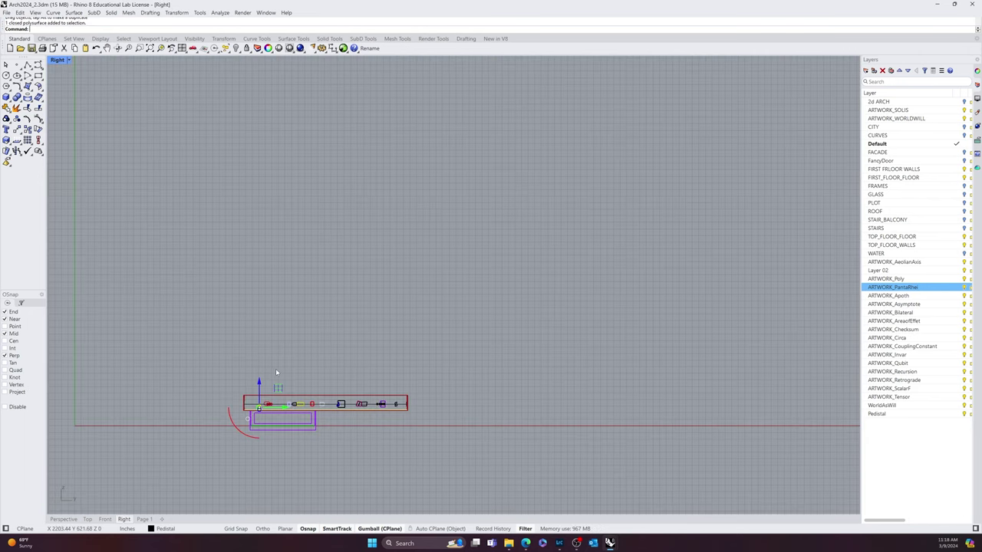
scroll(253, 403, up, 8)
text(z)
key(Return)
text(s)
key(Return)
scroll(294, 406, down, 2)
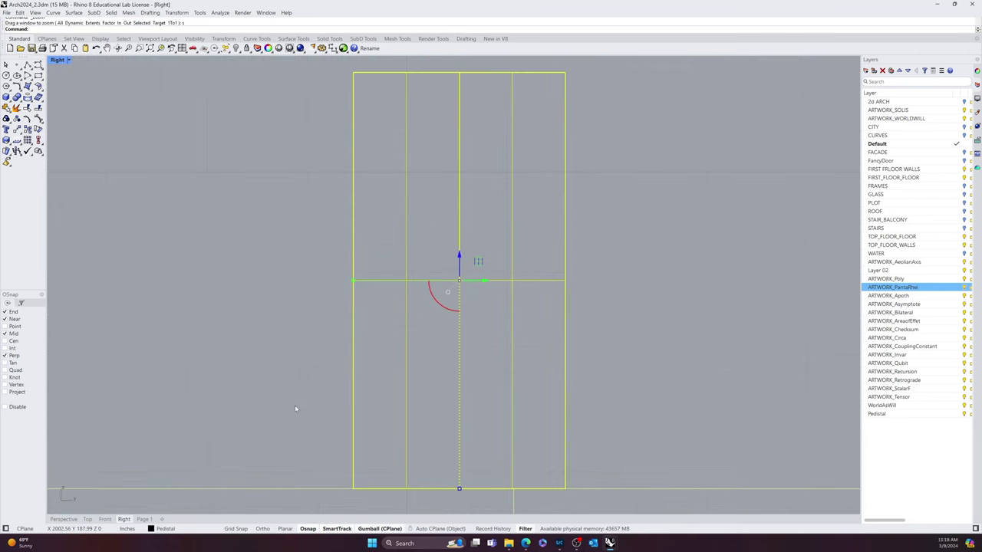
text(dim)
key(Return)
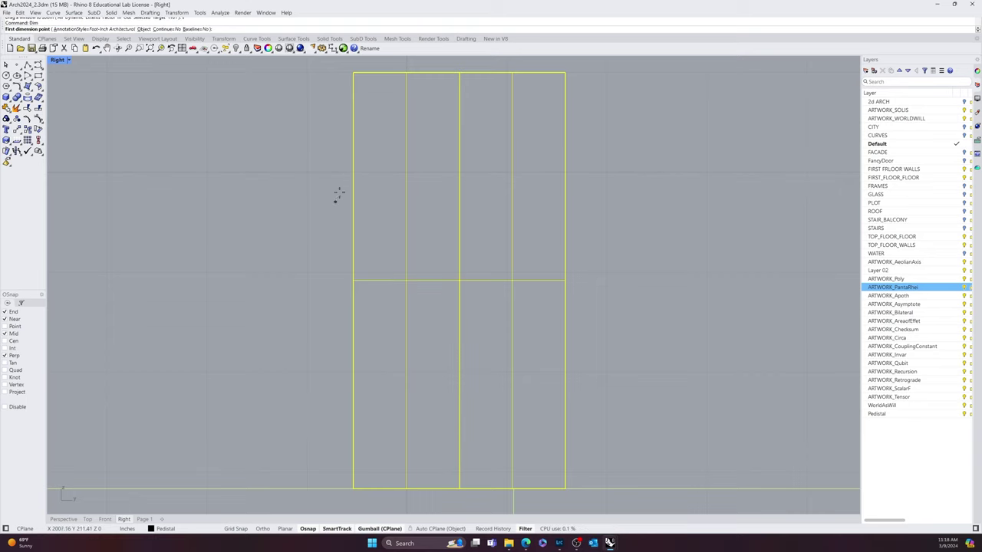
click(353, 73)
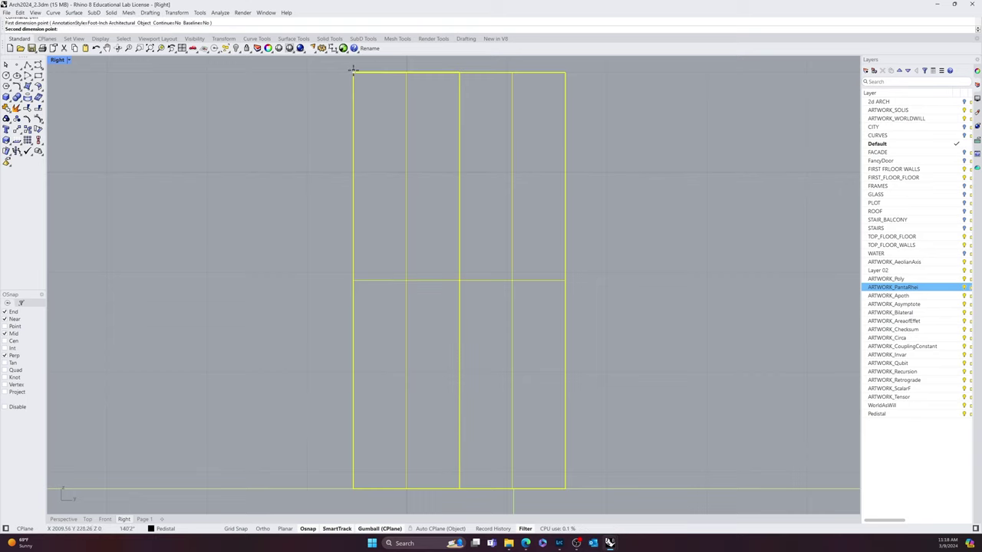
click(352, 488)
scroll(273, 386, down, 4)
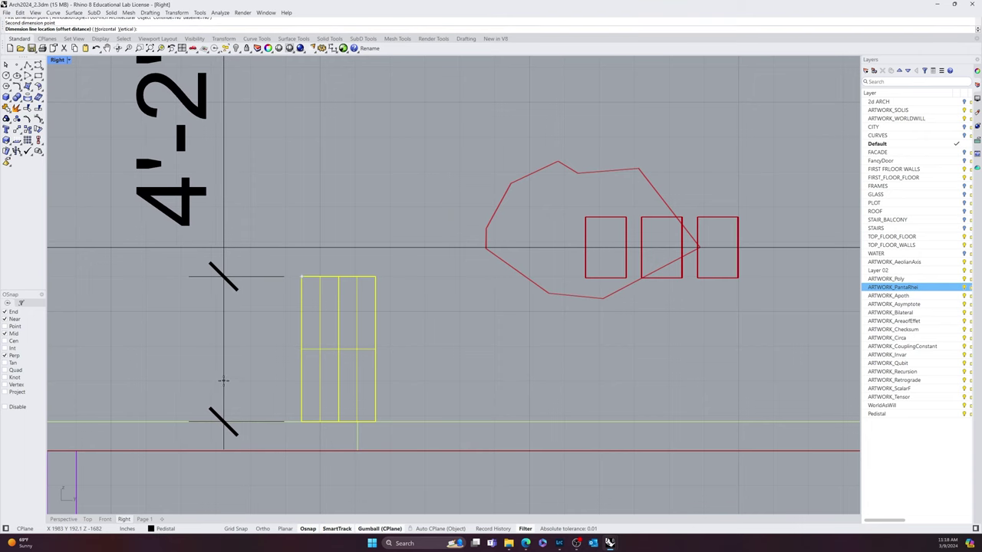
key(Escape)
Step: Measure one side of the pedestal's square base in the Top view with an aligned dimension, without placing it
click(87, 519)
scroll(296, 421, down, 4)
right_drag(394, 425, 388, 248)
scroll(307, 314, up, 5)
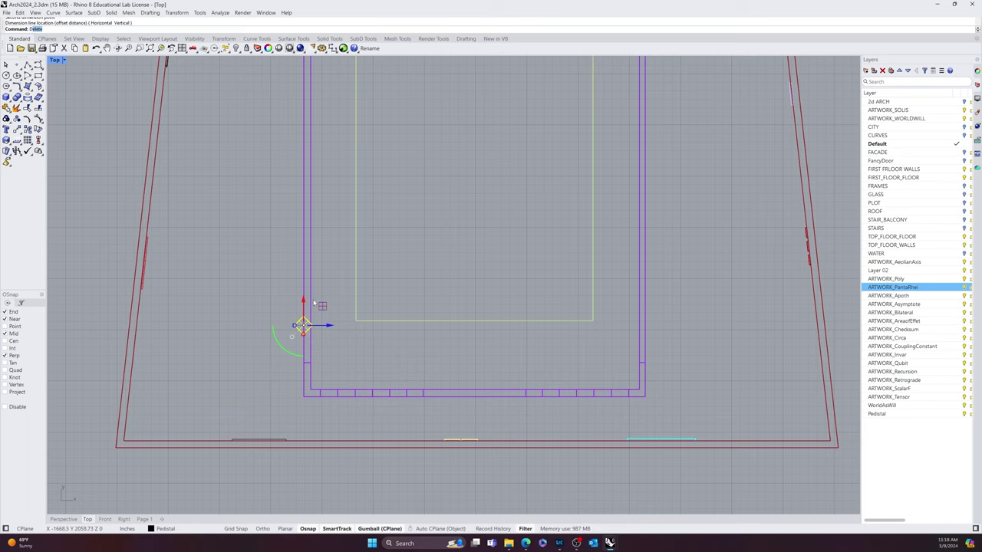
text(DimAligned)
key(Return)
scroll(306, 319, up, 3)
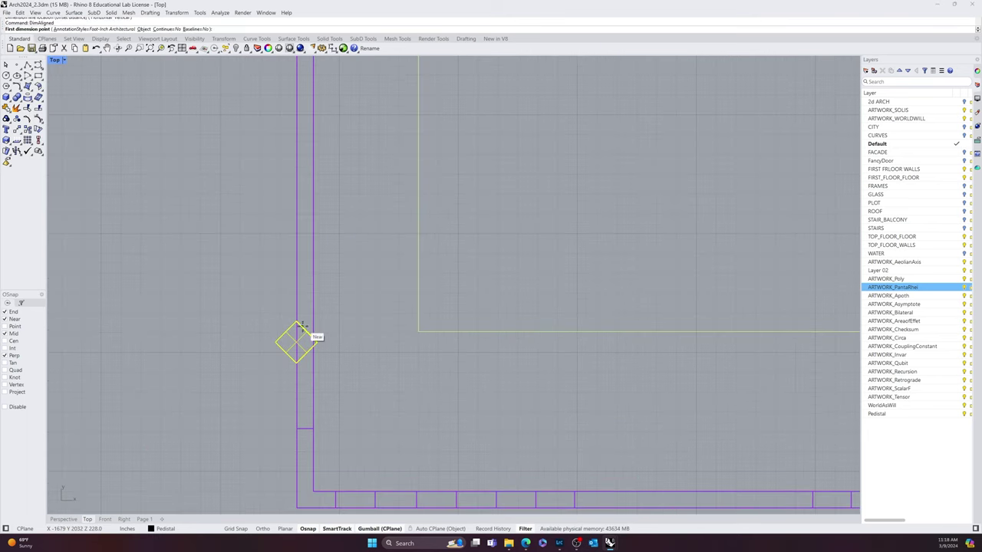
click(275, 342)
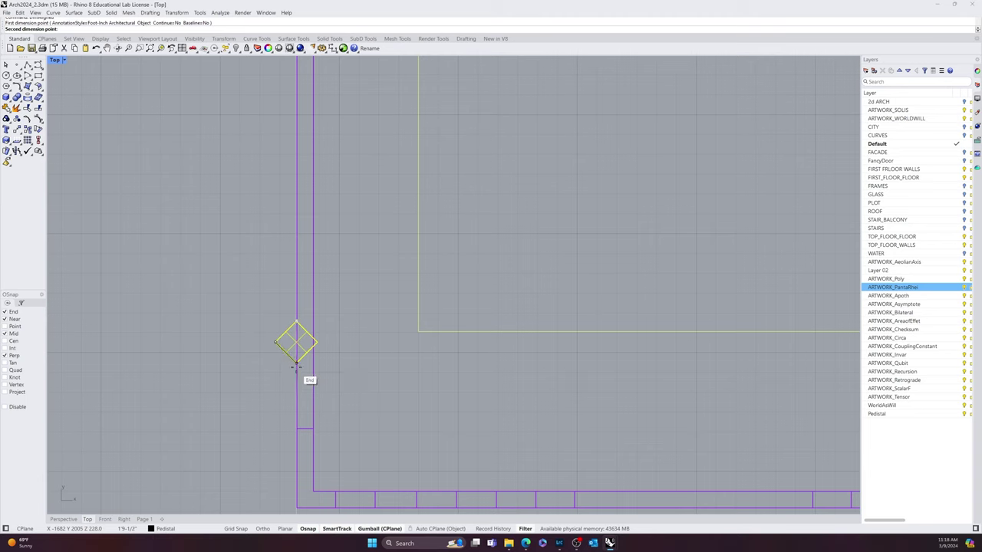
click(295, 365)
key(Escape)
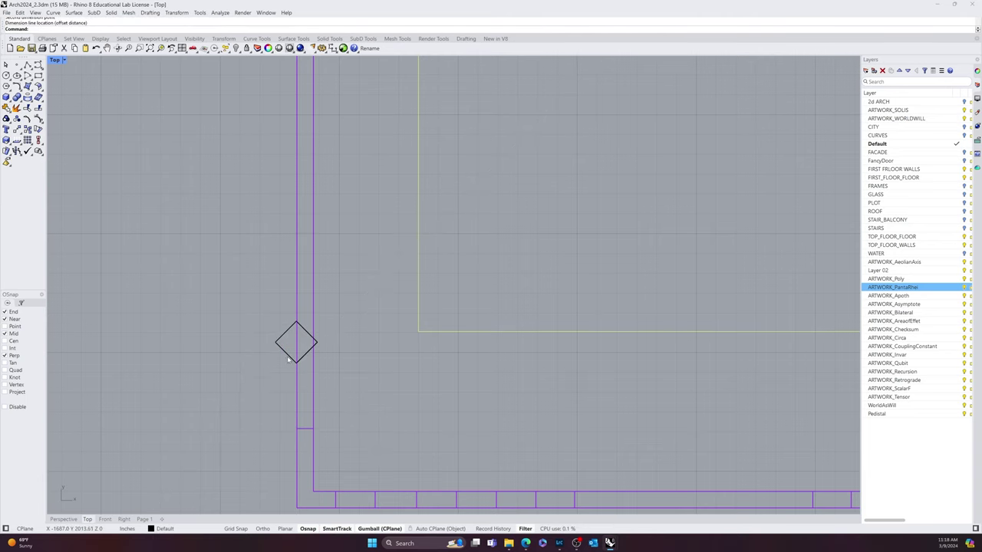
Step: Return to the Perspective view of the gallery and delete the plain pedestal from the floor
click(68, 520)
scroll(232, 406, down, 7)
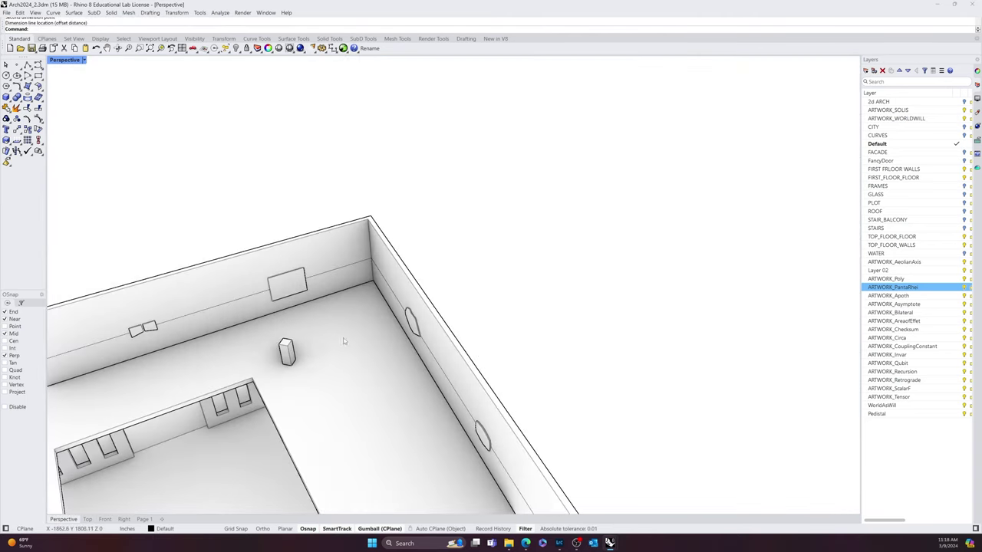
scroll(342, 339, up, 5)
shift+right_drag(273, 373, 441, 278)
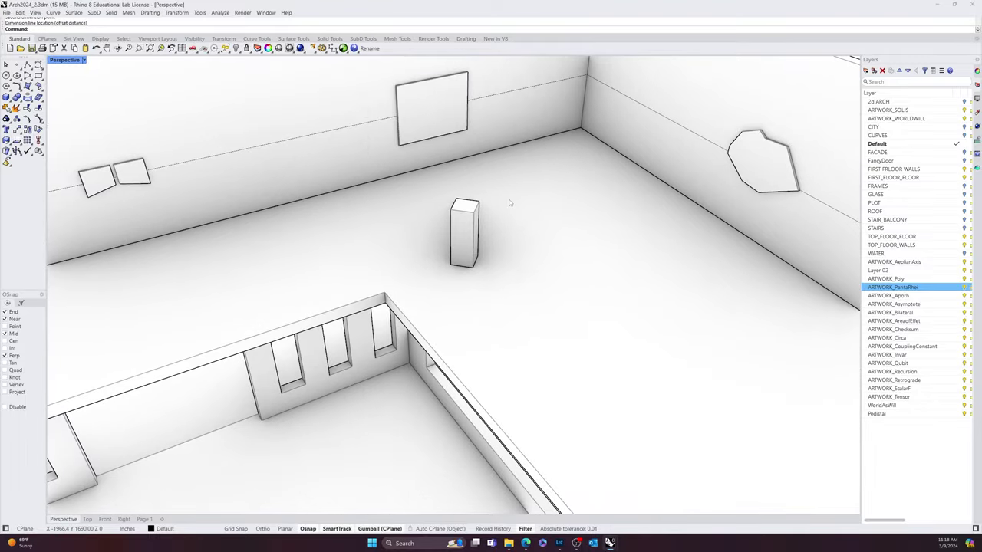
scroll(461, 246, down, 7)
right_drag(440, 258, 400, 264)
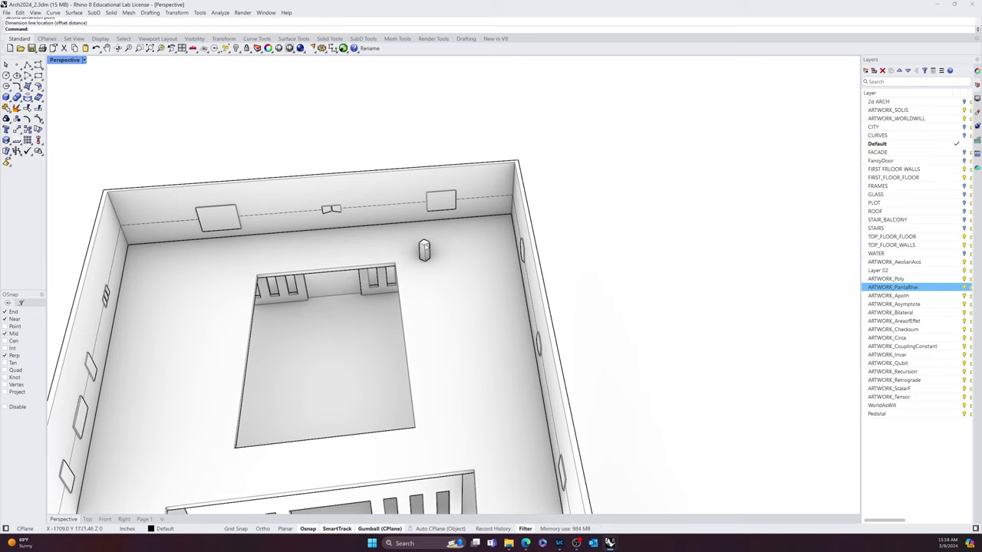
click(424, 249)
key(Delete)
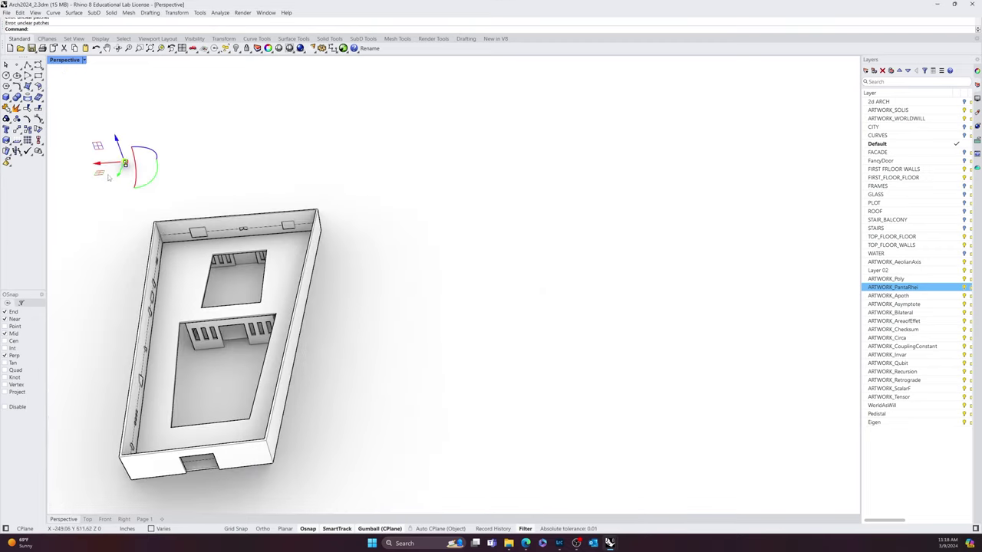
Step: Move the Eigen sculpture with its pedestal from its base corner to the corner of the top-floor opening
scroll(114, 179, up, 10)
text(Move)
key(Return)
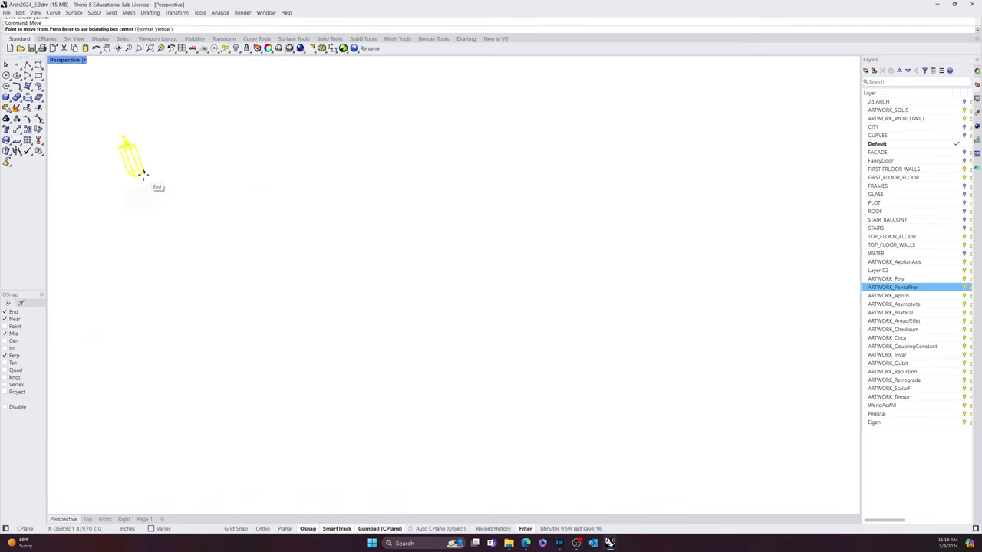
click(143, 174)
scroll(175, 178, down, 10)
scroll(388, 265, up, 8)
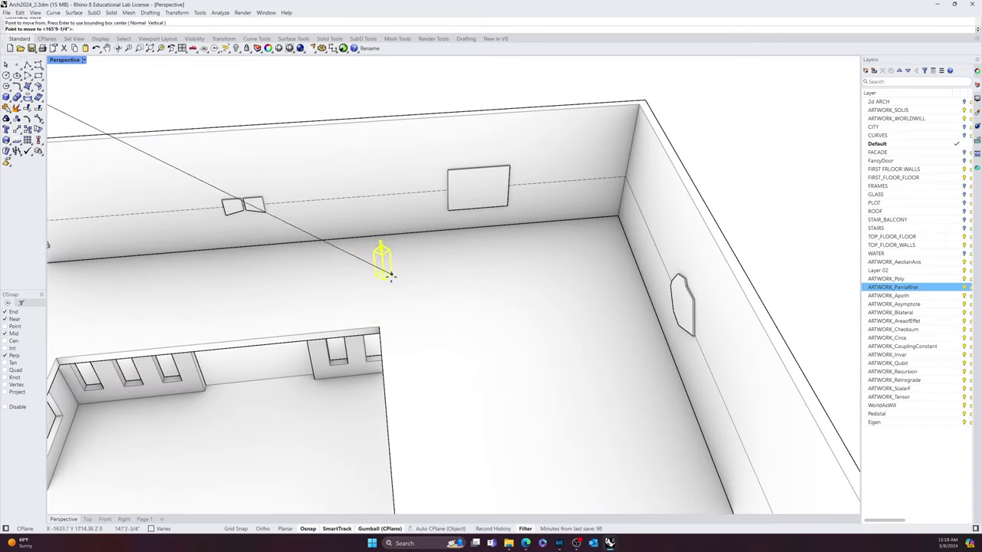
click(381, 323)
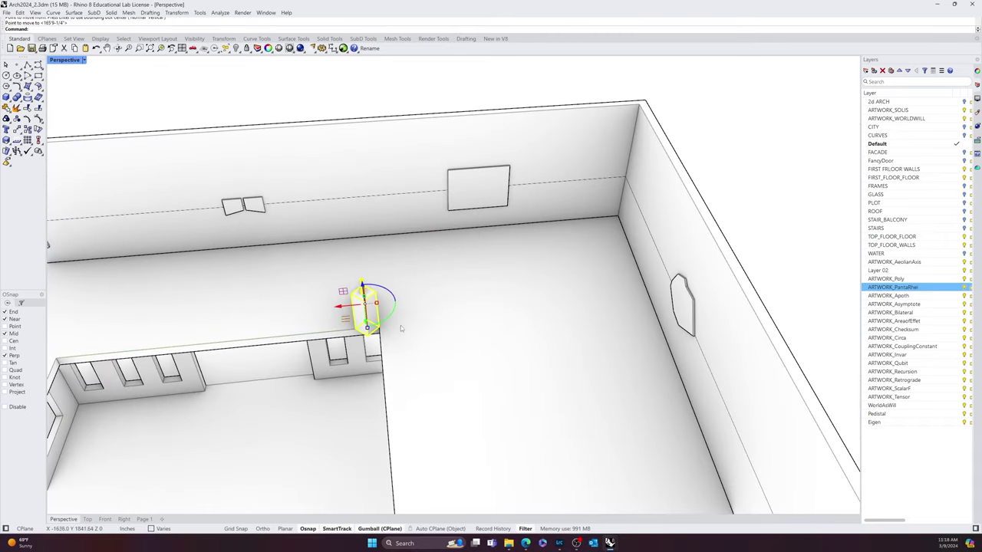
Step: Slide the Eigen sculpture and pedestal onto the open floor between the opening and the wall with the polygonal panels
drag(357, 326, 506, 317)
right_drag(506, 318, 391, 305)
scroll(418, 286, up, 3)
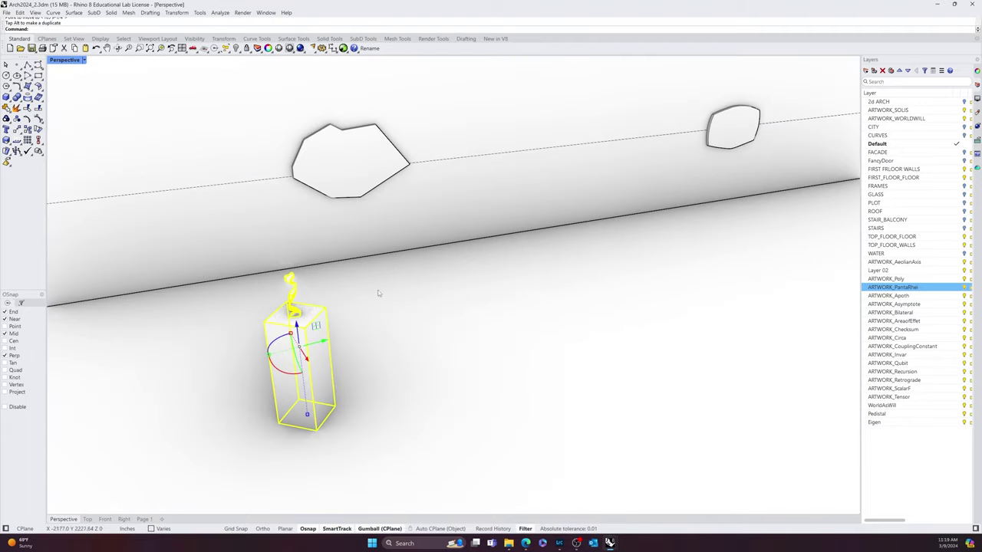
scroll(376, 310, down, 5)
mouse_move(375, 309)
right_down()
mouse_move(412, 337)
mouse_move(430, 332)
mouse_move(368, 315)
right_up()
drag(334, 269, 493, 265)
right_drag(490, 268, 414, 321)
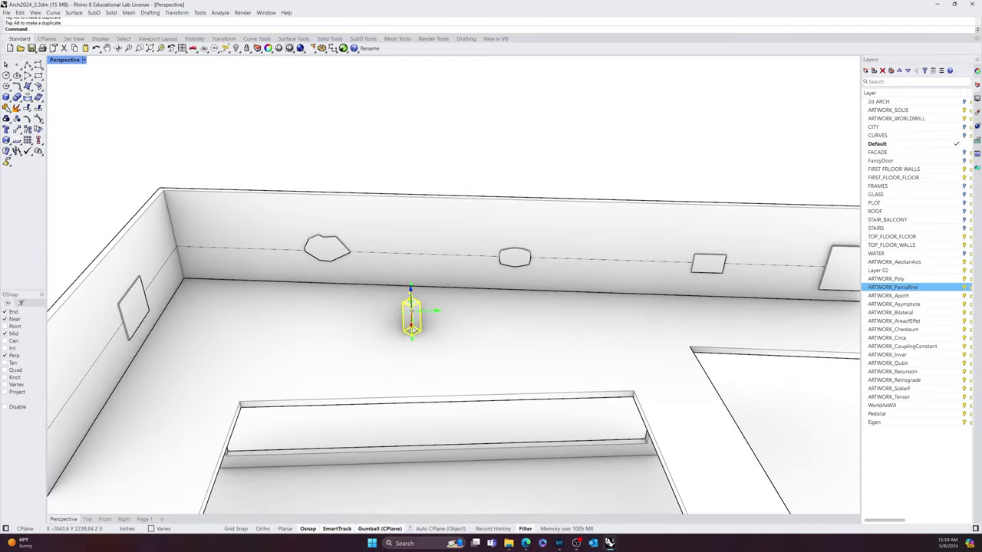
mouse_move(412, 328)
mouse_down()
mouse_move(412, 346)
mouse_move(414, 337)
mouse_up()
scroll(414, 333, up, 6)
scroll(407, 341, down, 5)
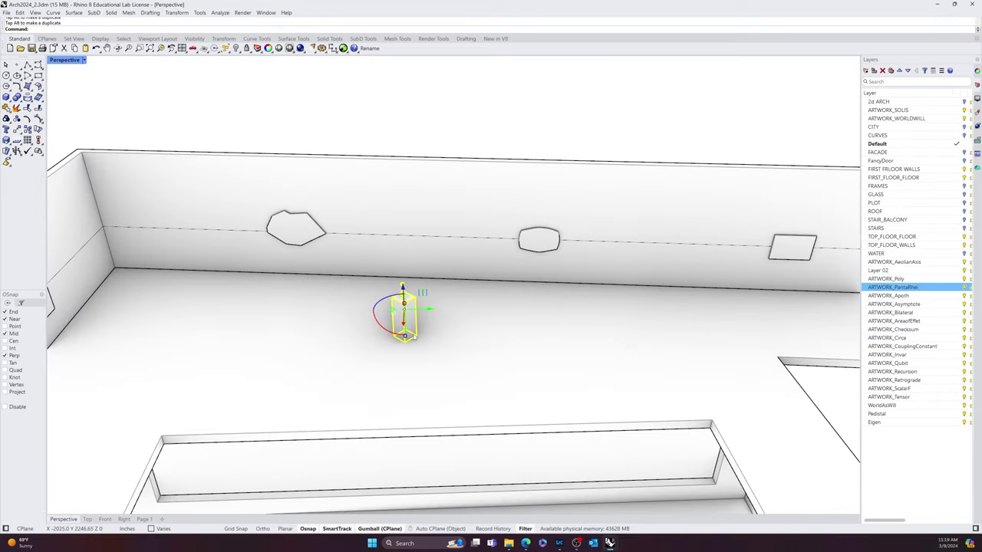
right_drag(414, 337, 499, 329)
key(Escape)
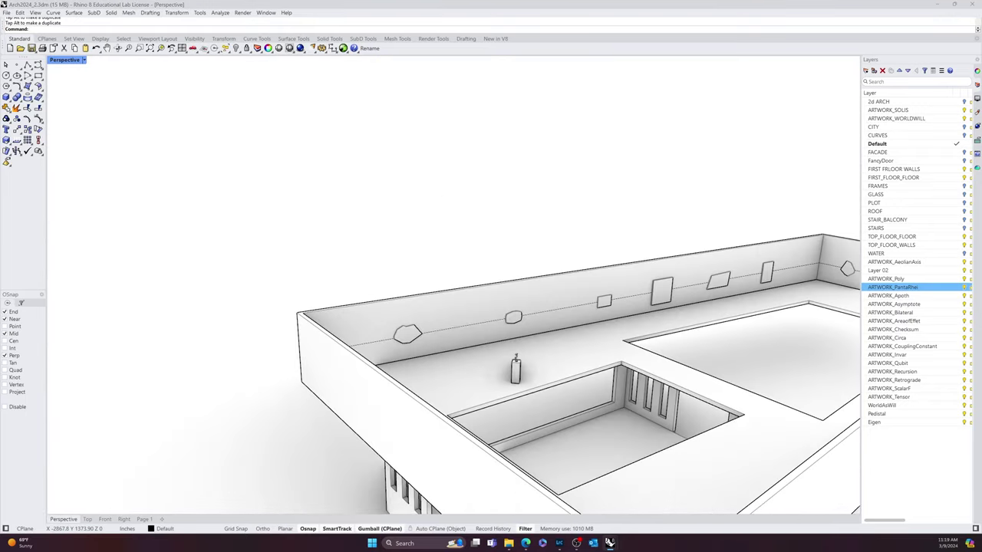
Step: Paste the six additional sculptures with pedestals and move them together from a pedestal base point onto the top-floor gallery floor
key(ctrl+v)
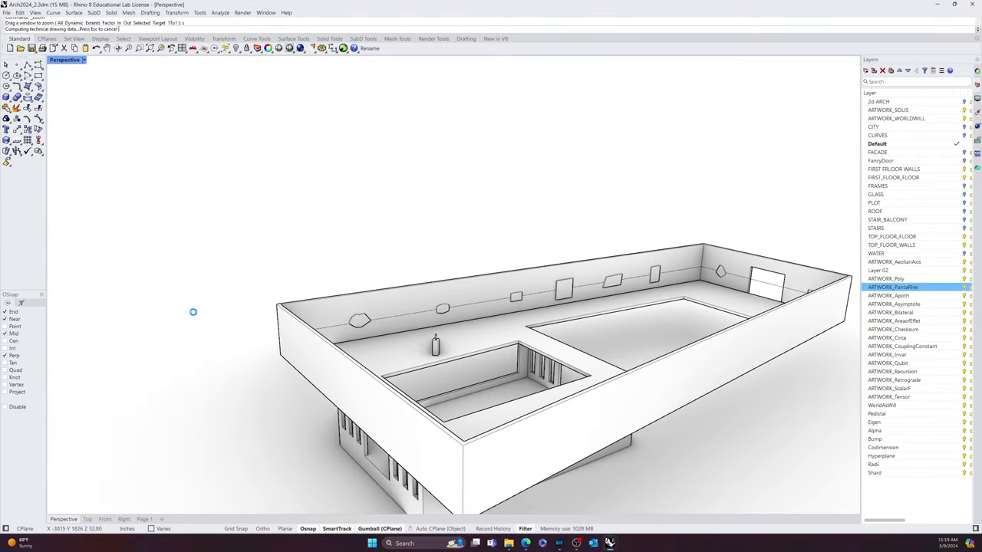
text(move)
key(Return)
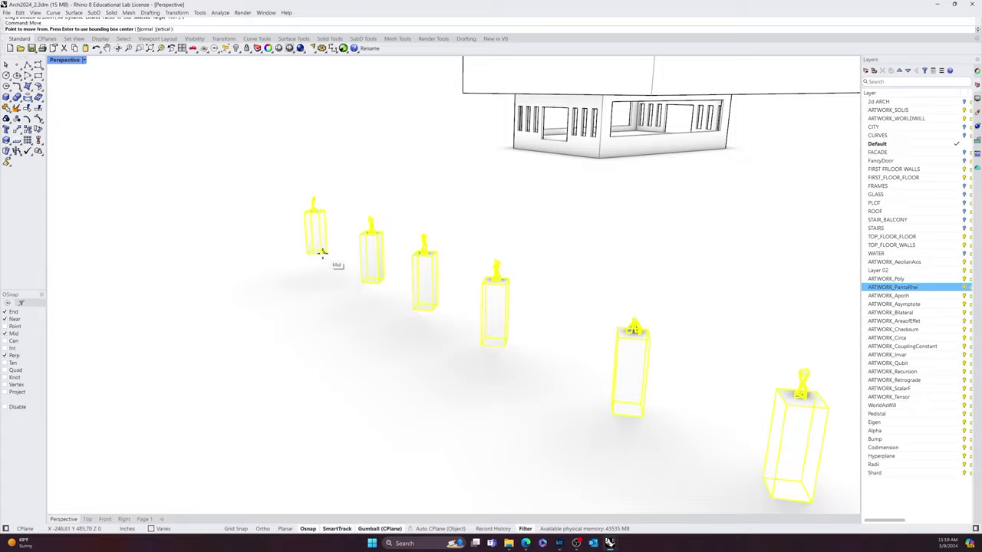
click(322, 252)
scroll(322, 253, down, 5)
shift+right_drag(652, 241, 476, 338)
scroll(136, 438, up, 3)
click(136, 438)
Step: Slide the row of six sculpture pedestals into place on the floor beside the smaller opening
drag(125, 418, 229, 420)
right_drag(491, 360, 322, 337)
scroll(322, 337, up, 6)
click(413, 441)
key(Escape)
right_drag(412, 441, 168, 414)
Step: Select two pedestals with their sculptures from the row and move them across the smaller opening to the opposite side
click(237, 232)
shift+click(296, 264)
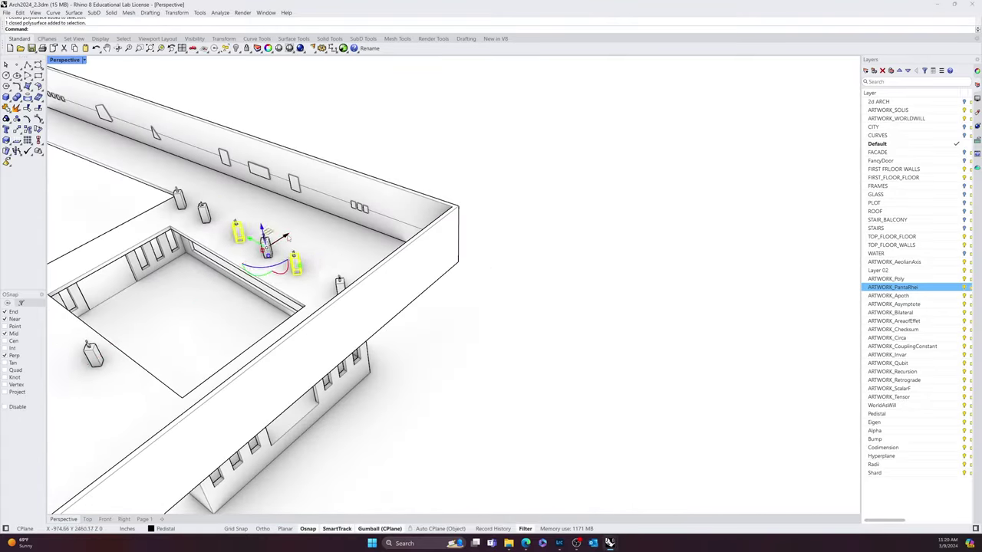
drag(281, 225, 94, 348)
right_drag(94, 348, 322, 338)
Step: Shift one of the moved pedestals with its sculpture farther from the opening's edge toward the outer wall
click(361, 384)
scroll(460, 322, up, 4)
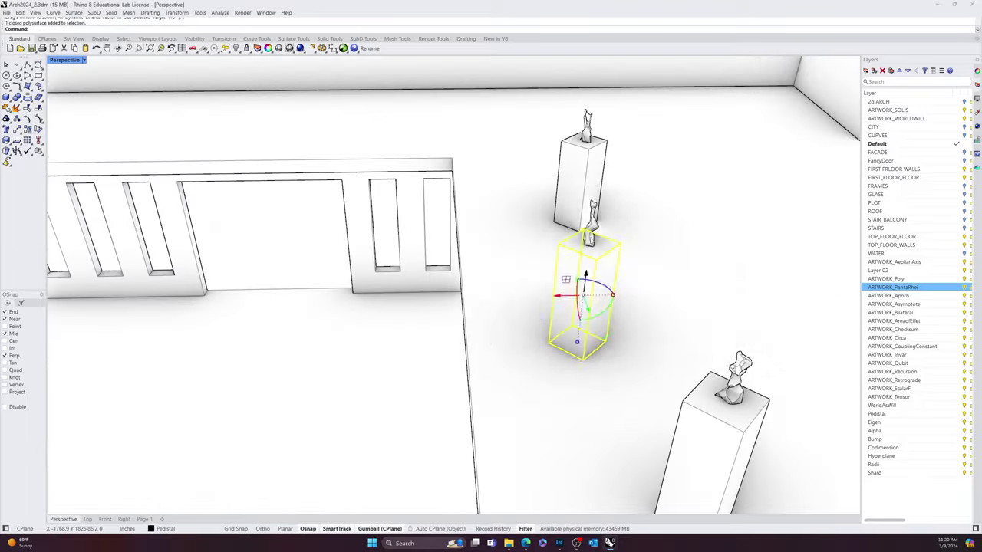
drag(610, 294, 691, 294)
scroll(652, 291, down, 5)
click(299, 157)
right_drag(322, 330, 453, 153)
key(Escape)
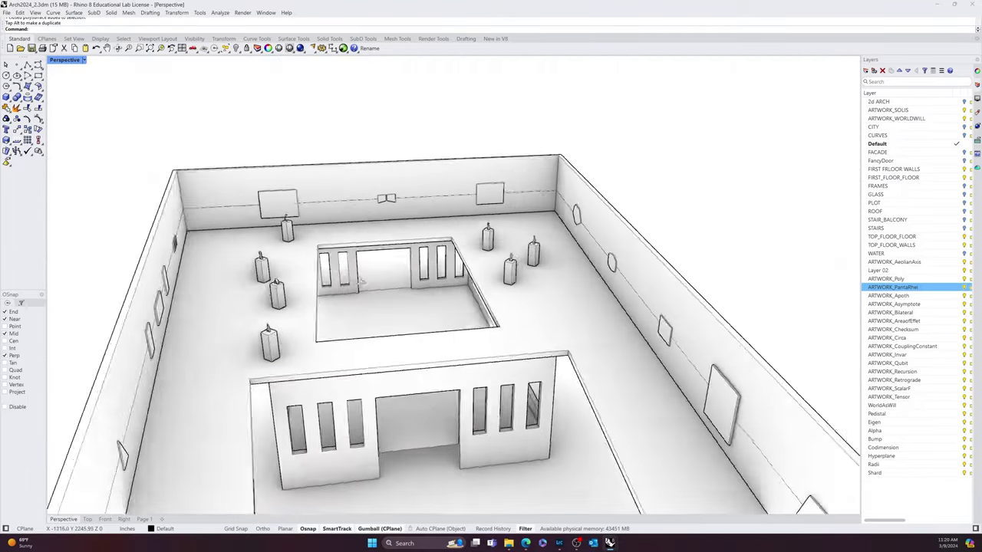
Step: Move one pedestal with its sculpture from the side with four onto the floor strip between the two openings
scroll(265, 333, up, 8)
click(294, 372)
drag(322, 357, 709, 303)
scroll(690, 303, down, 7)
right_drag(475, 214, 363, 290)
scroll(226, 331, down, 8)
scroll(322, 307, up, 8)
right_drag(230, 329, 332, 291)
key(Escape)
Step: Adjust the positions of two sculpture pedestals along the length of the gallery in the Top view
click(90, 519)
scroll(117, 407, down, 10)
drag(459, 242, 498, 281)
drag(478, 238, 480, 226)
drag(438, 128, 471, 159)
drag(455, 120, 465, 169)
Step: Shift the pedestal on the opening's edge about 6'-11" toward the short end wall and move the neighbouring outer pedestal the same way
click(438, 377)
right_drag(438, 377, 616, 368)
click(359, 314)
drag(360, 287, 359, 334)
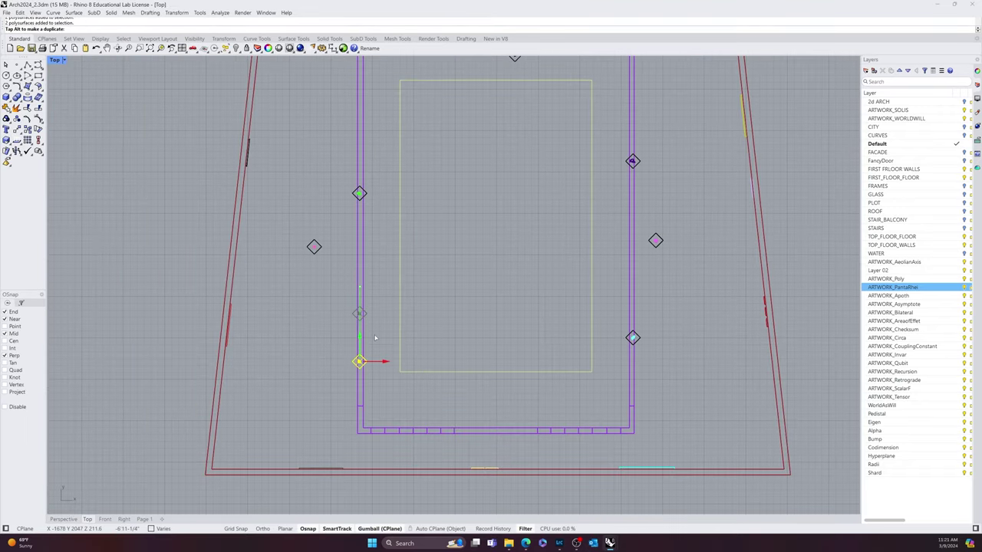
click(314, 245)
drag(314, 218, 314, 252)
Step: Examine the spacing of the sculpture pedestals around the floor openings and gallery walls in the Perspective view
click(63, 519)
right_drag(415, 322, 429, 253)
scroll(419, 285, down, 8)
scroll(419, 284, up, 10)
scroll(457, 202, down, 12)
scroll(453, 222, up, 7)
right_drag(452, 223, 467, 237)
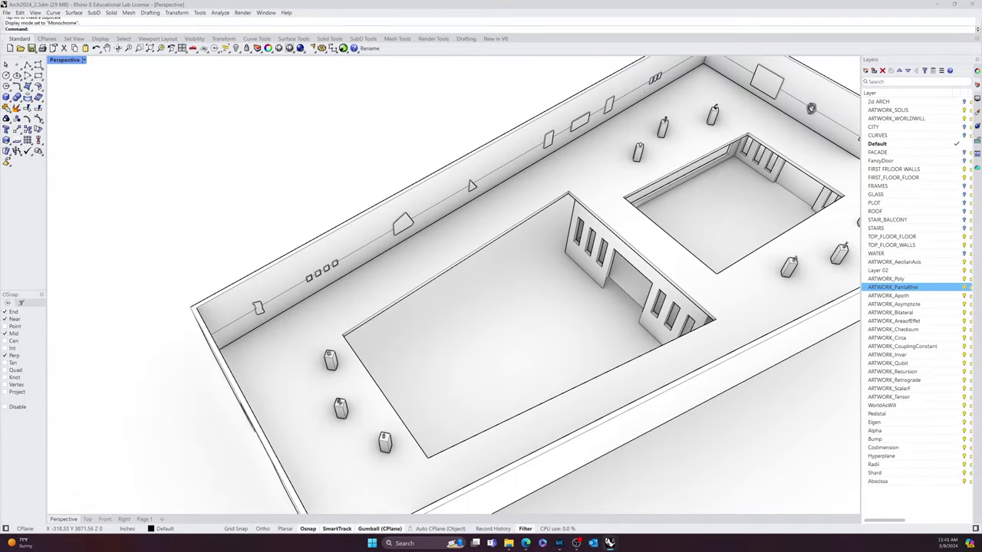
Step: Examine the artworks, pedestals and floor openings of the upper gallery in the Perspective view
key(ctrl+v)
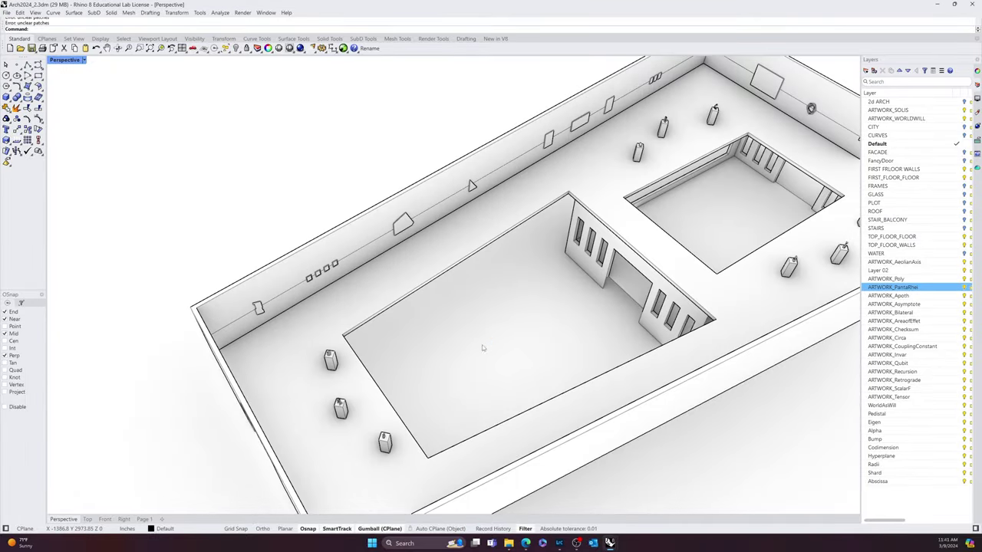
scroll(486, 343, down, 10)
drag(633, 309, 460, 281)
right_drag(532, 281, 569, 326)
drag(569, 327, 471, 185)
click(473, 202)
scroll(474, 202, up, 7)
right_drag(473, 202, 476, 265)
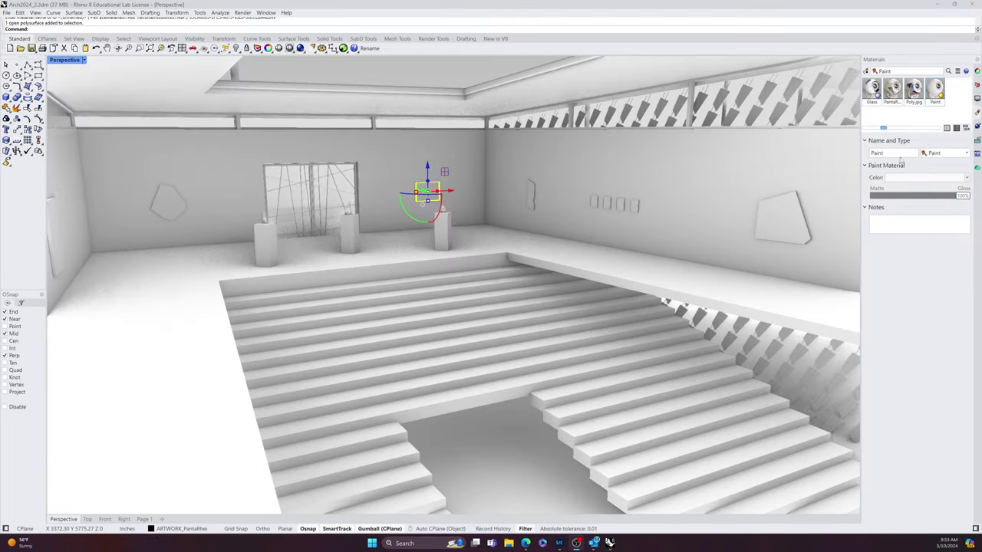
Step: Show the model's layers and sort them by name in descending order
click(977, 86)
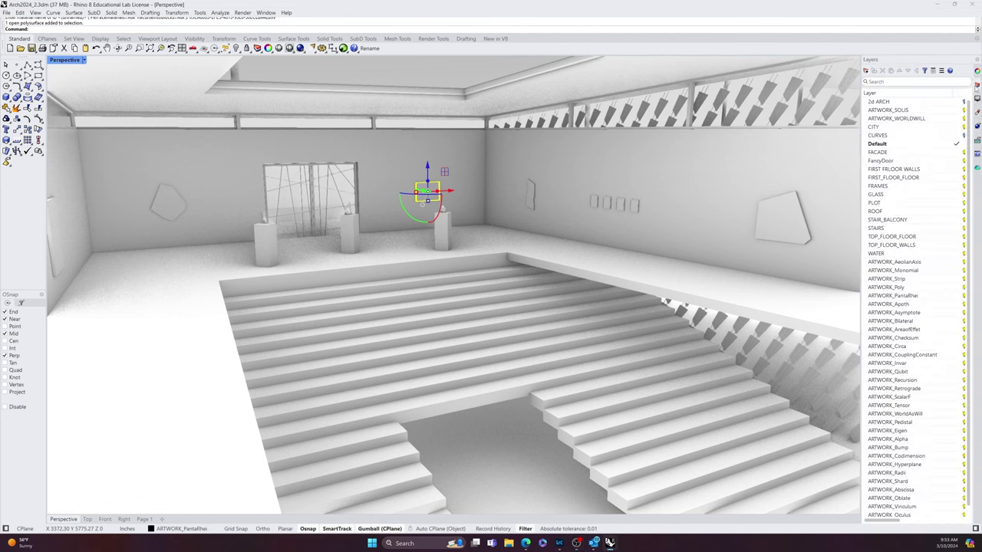
click(871, 94)
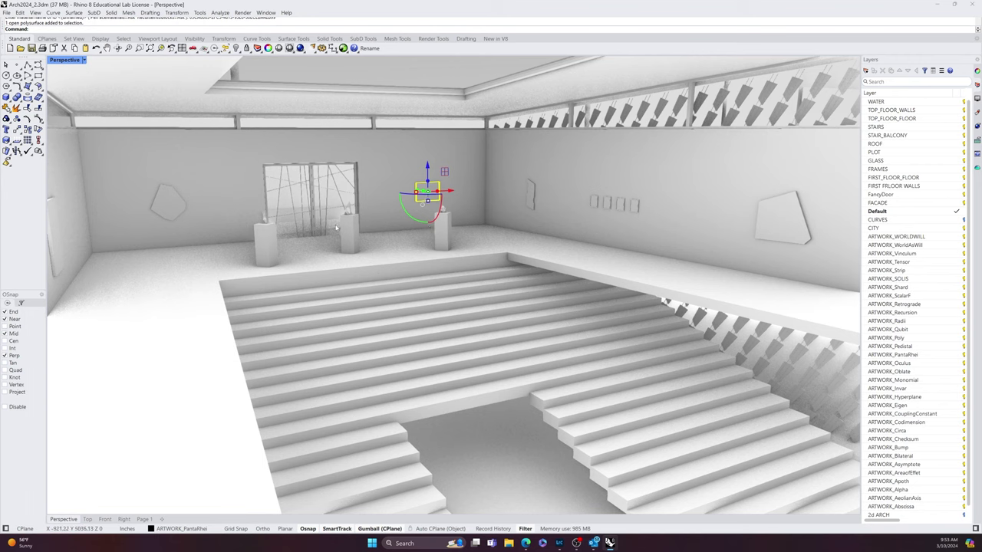
Step: Examine the building from outside, through the roof openings, and inside the gallery around the stairs and wall artworks
scroll(390, 207, down, 5)
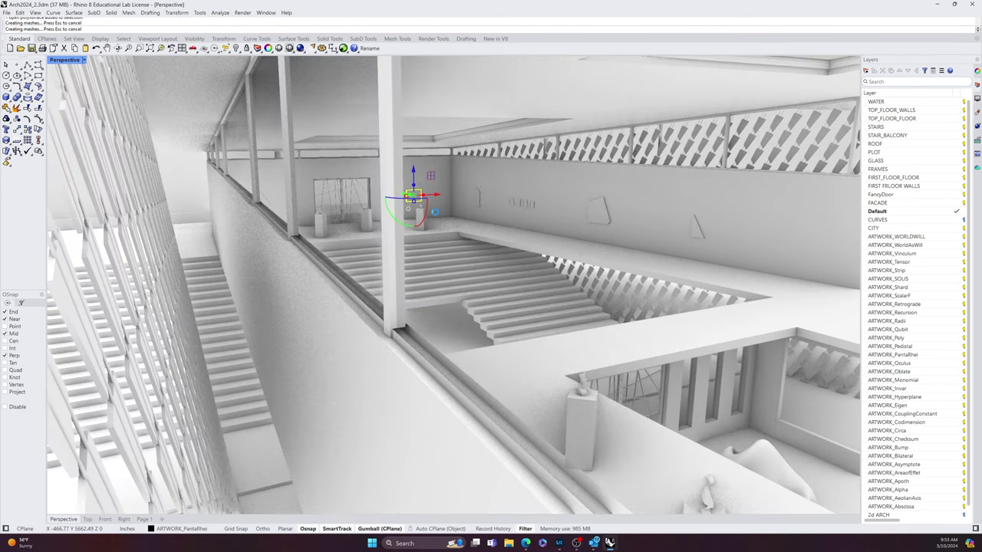
key(Home)
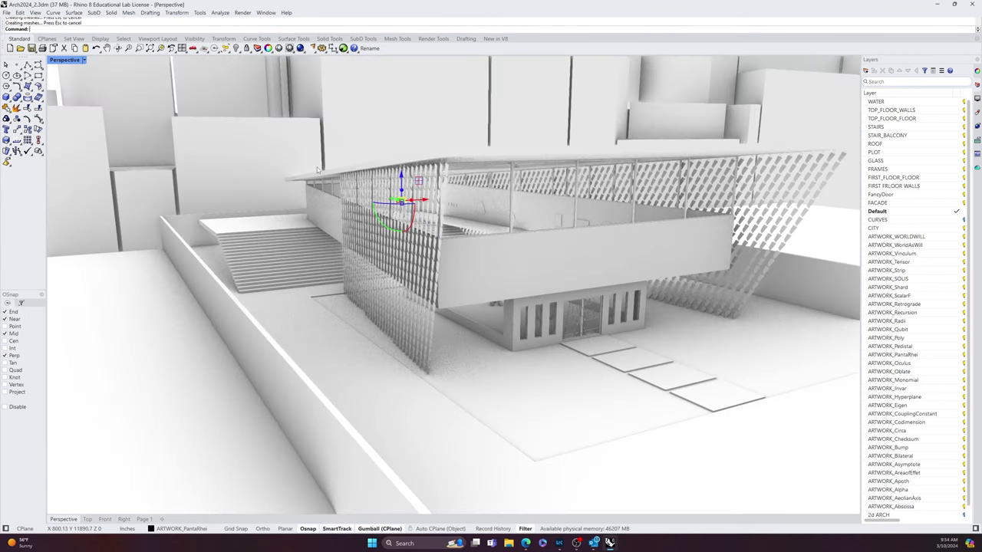
key(Home)
key(Home)
key(Home)
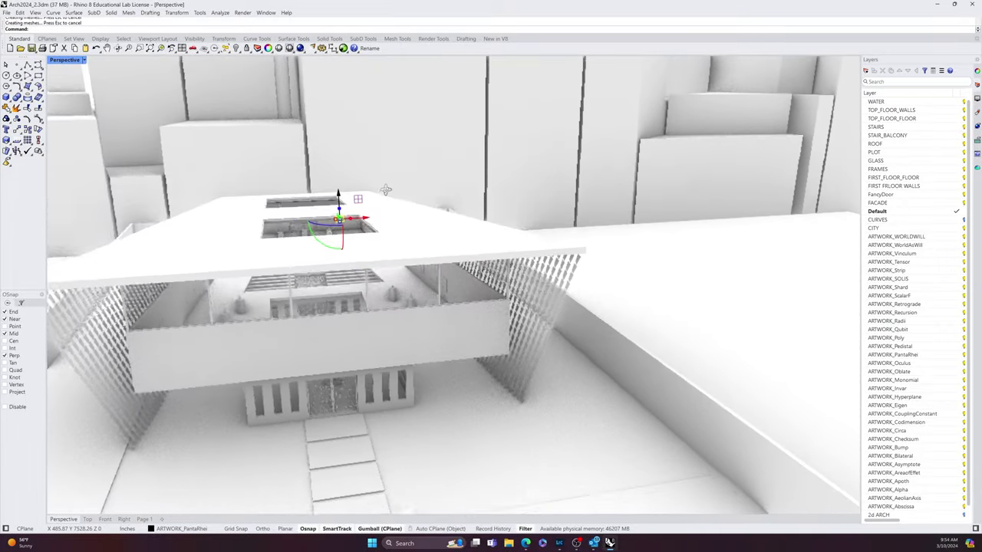
key(Home)
key(Home)
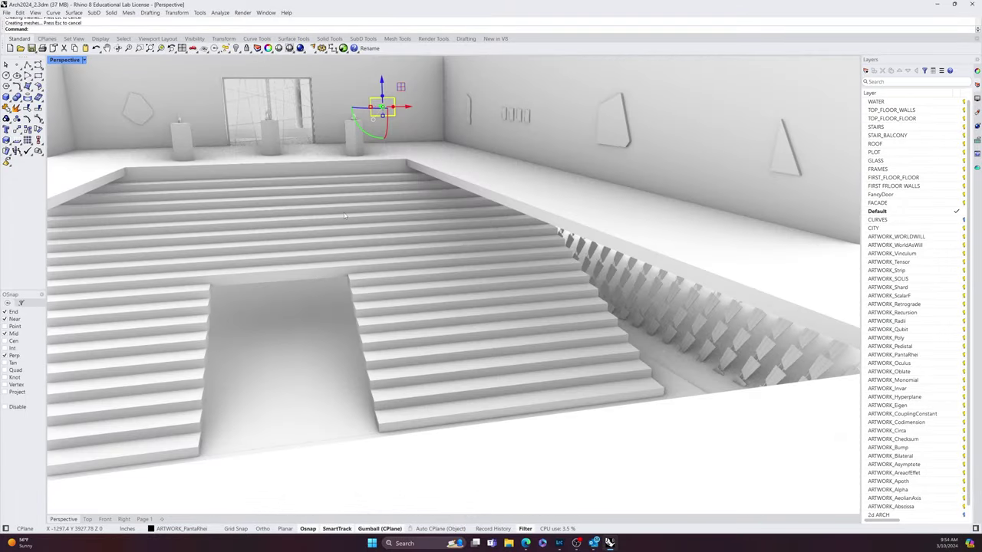
key(Home)
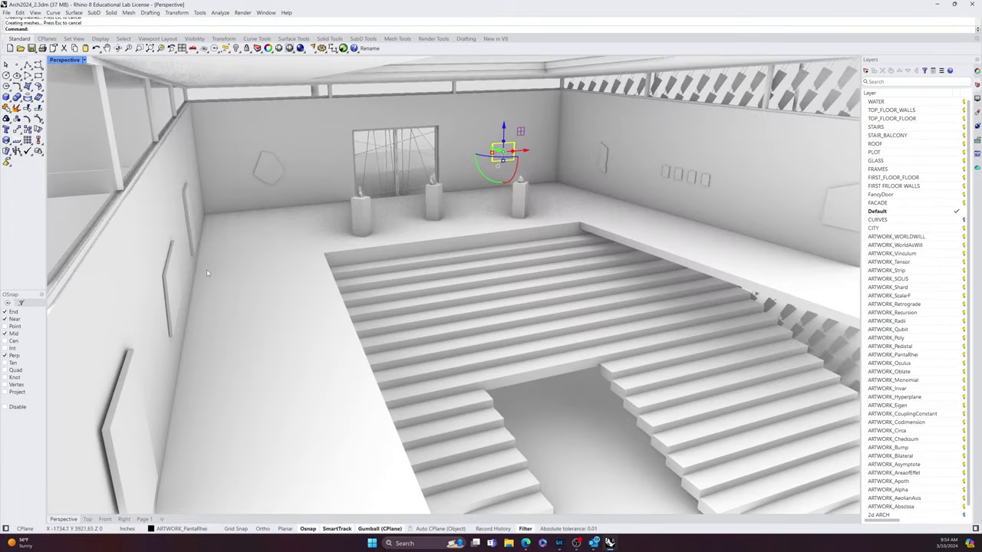
key(Home)
key(Home)
key(Home)
key(Home)
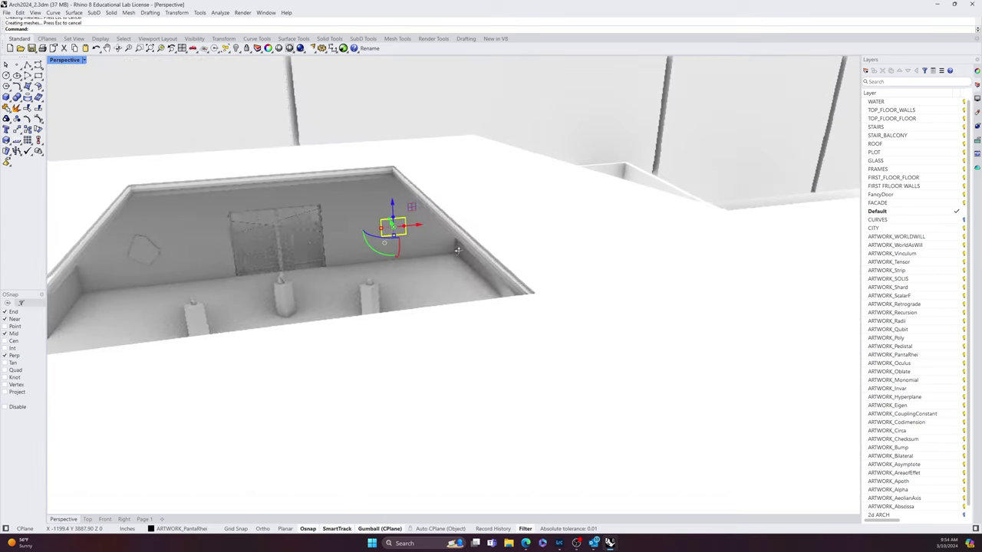
key(Home)
key(Home)
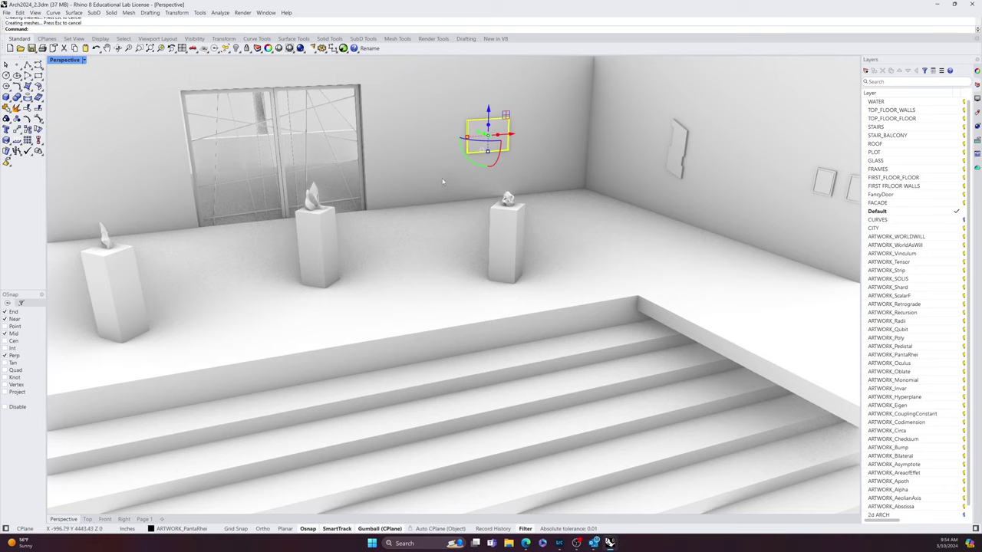
Step: Sort the layers by name in ascending order
click(977, 72)
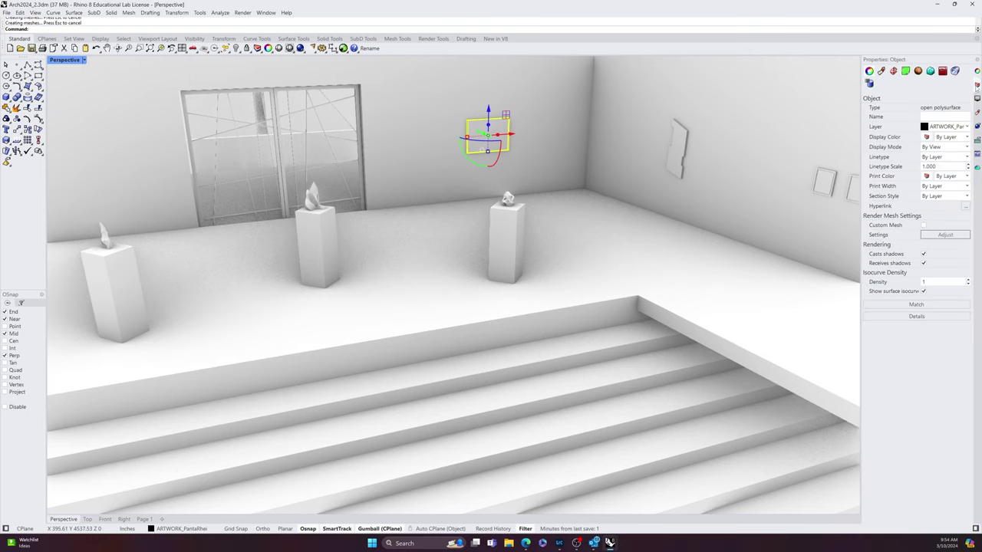
click(977, 85)
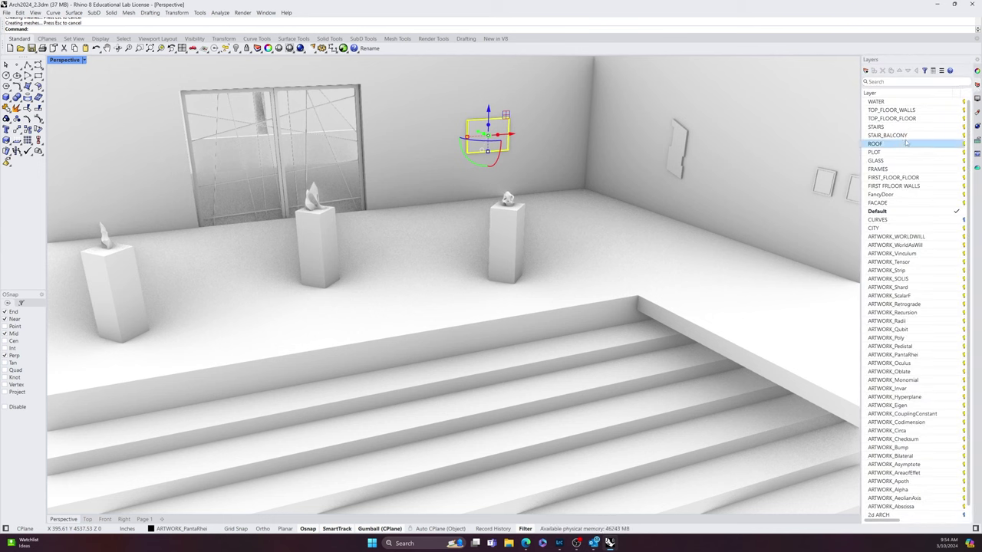
click(880, 95)
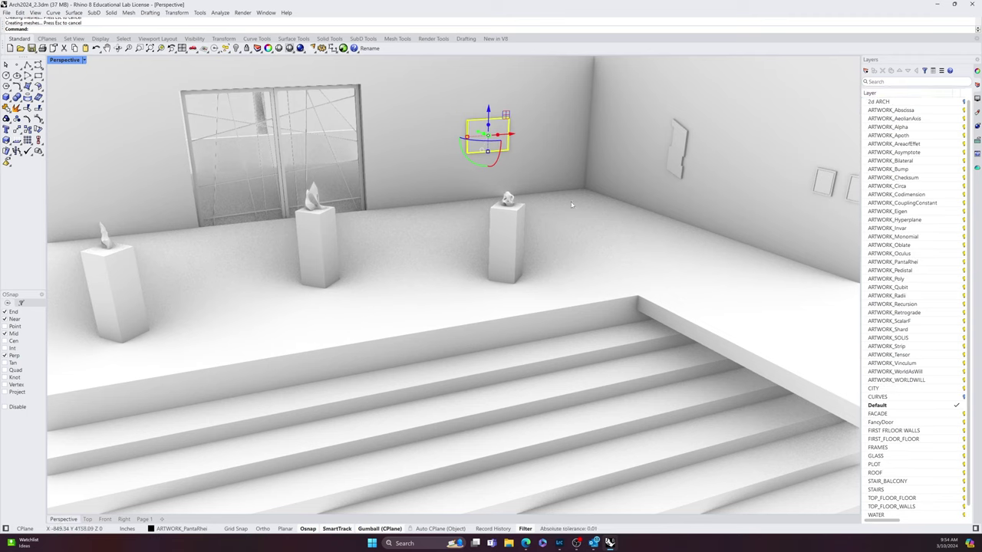
Step: Select the rectangular artwork panel on the short end wall beside the glass doors
scroll(483, 112, up, 8)
key(Escape)
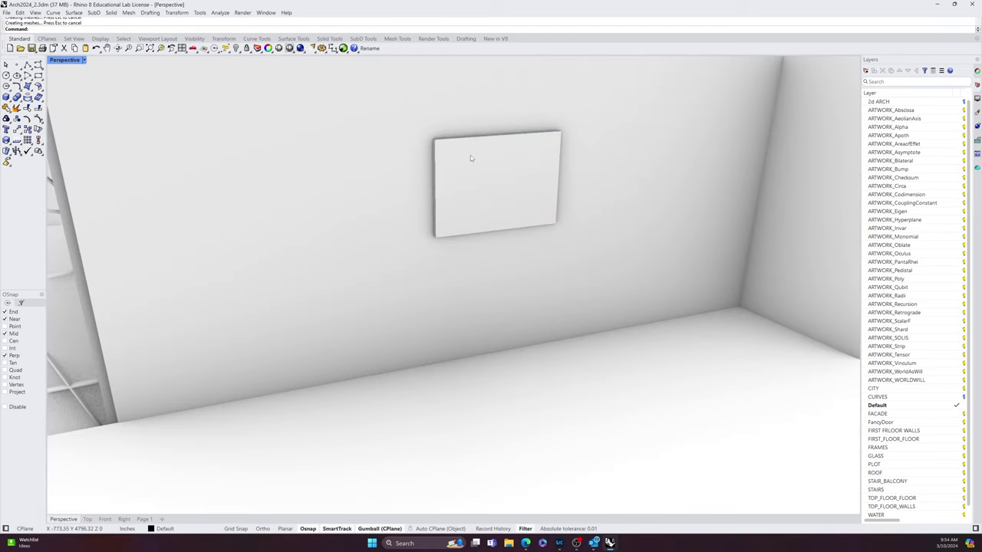
click(495, 184)
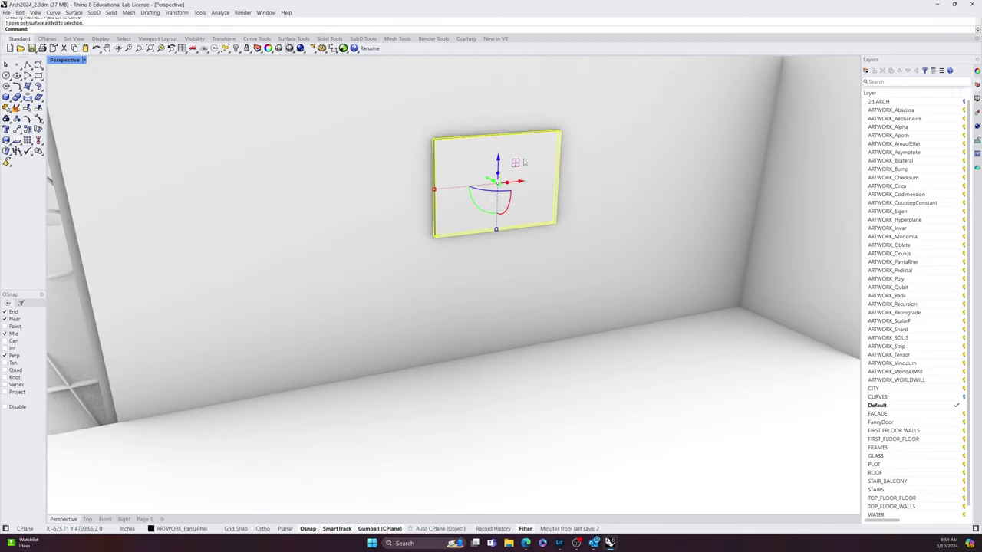
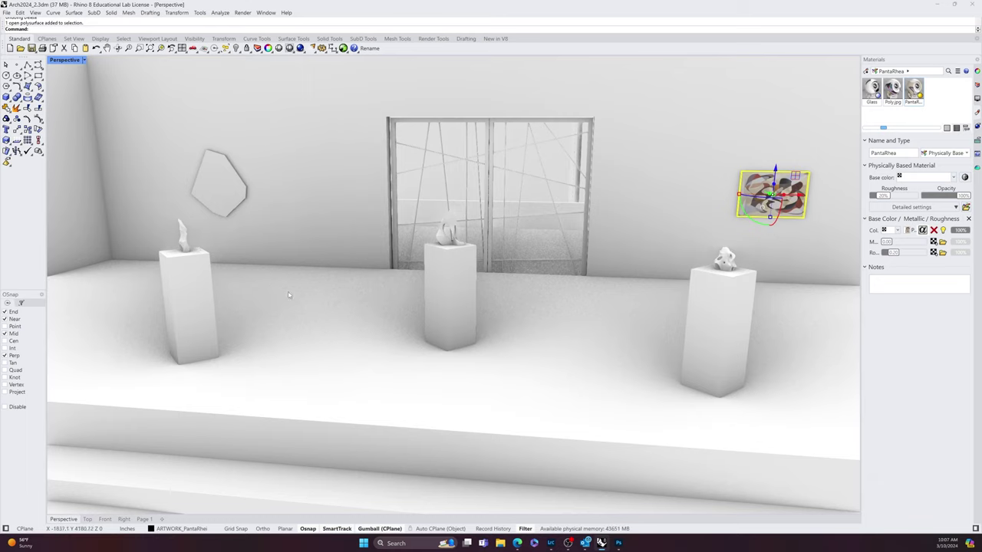
Step: Assign the Poly.jpg material to the polygonal artwork beside the glass doors and inspect its texture up close
right_drag(432, 279, 412, 276)
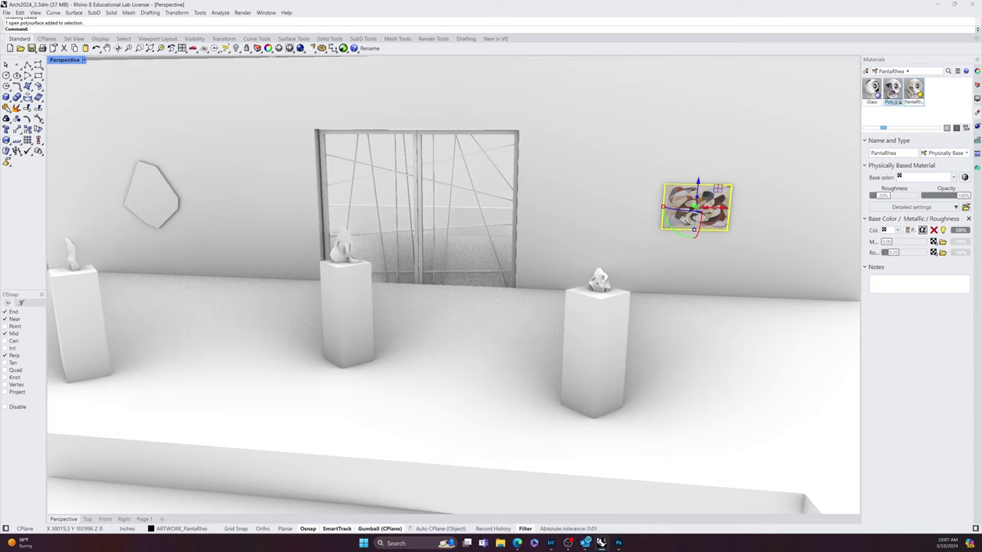
drag(892, 89, 169, 203)
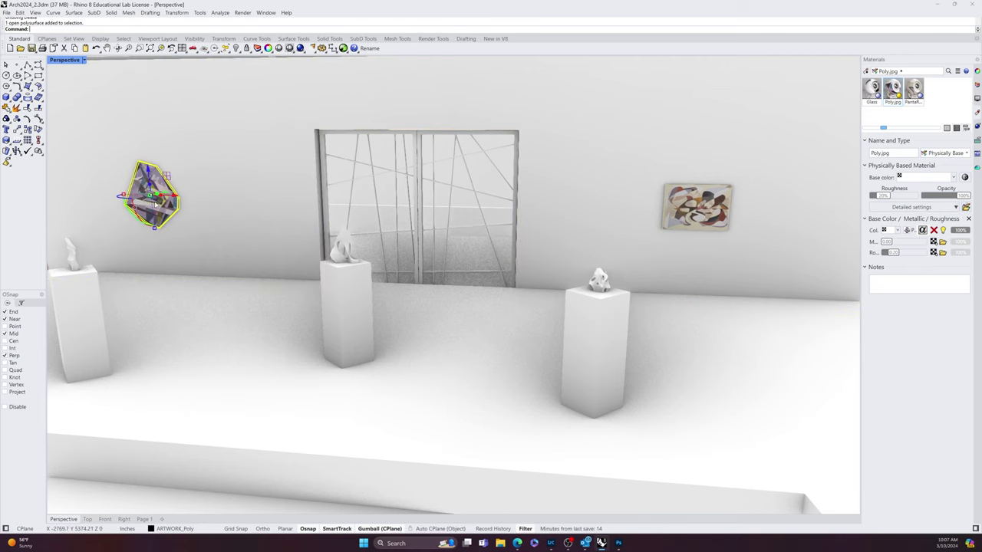
text(z)
key(Return)
text(s)
key(Return)
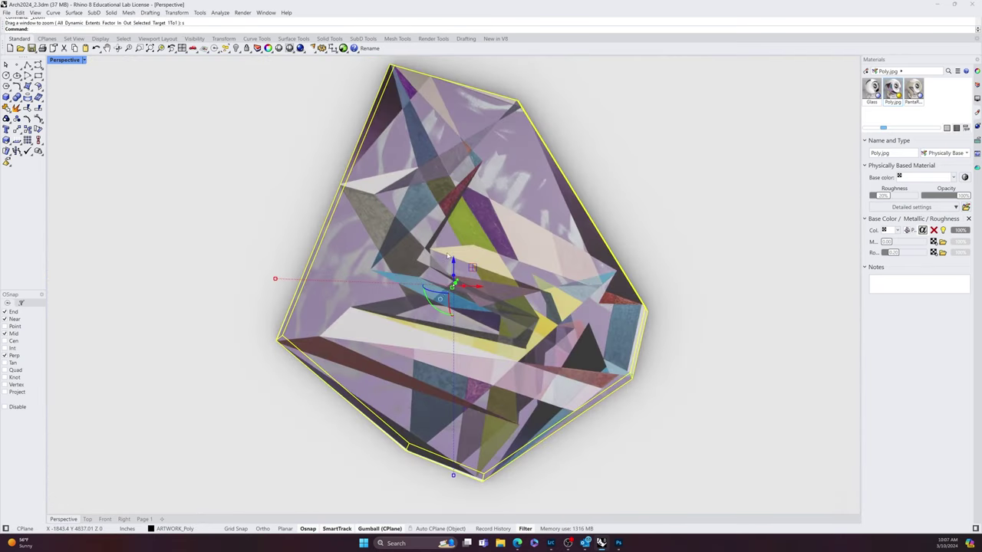
scroll(449, 251, up, 3)
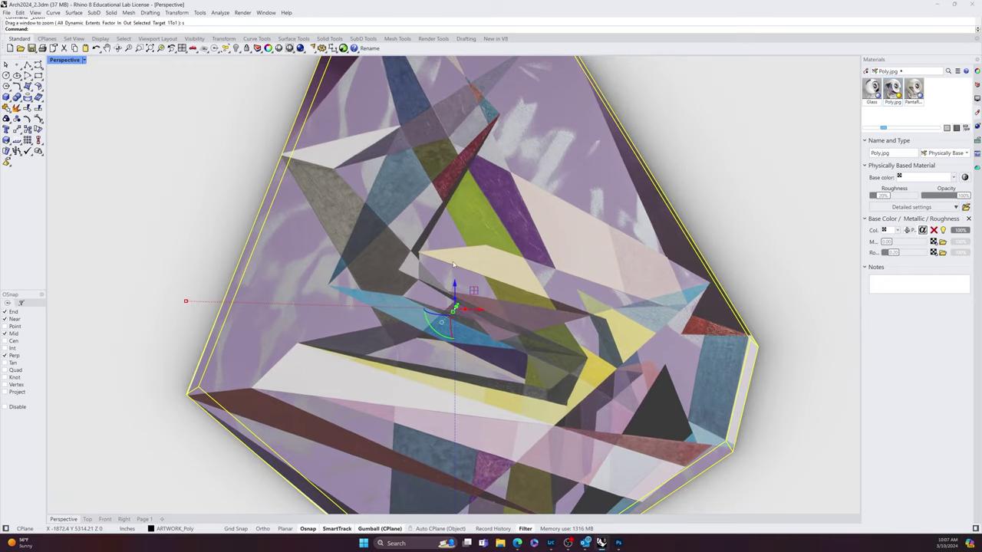
scroll(453, 264, down, 15)
key(Escape)
Step: Examine the gallery's railings, wall artworks and sculpture pedestals from inside, and the building's front facade from outside
scroll(547, 271, up, 8)
right_drag(549, 276, 442, 337)
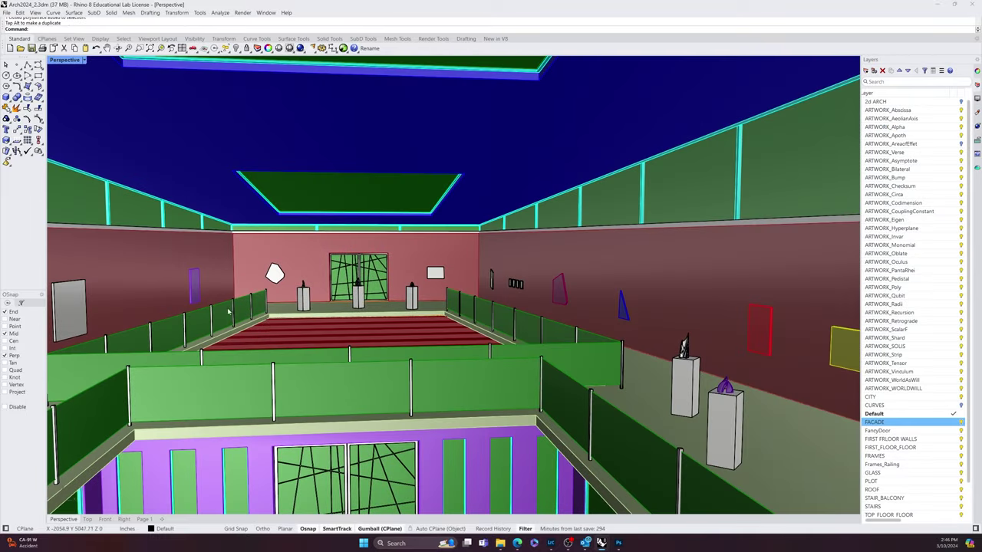
right_drag(251, 296, 419, 308)
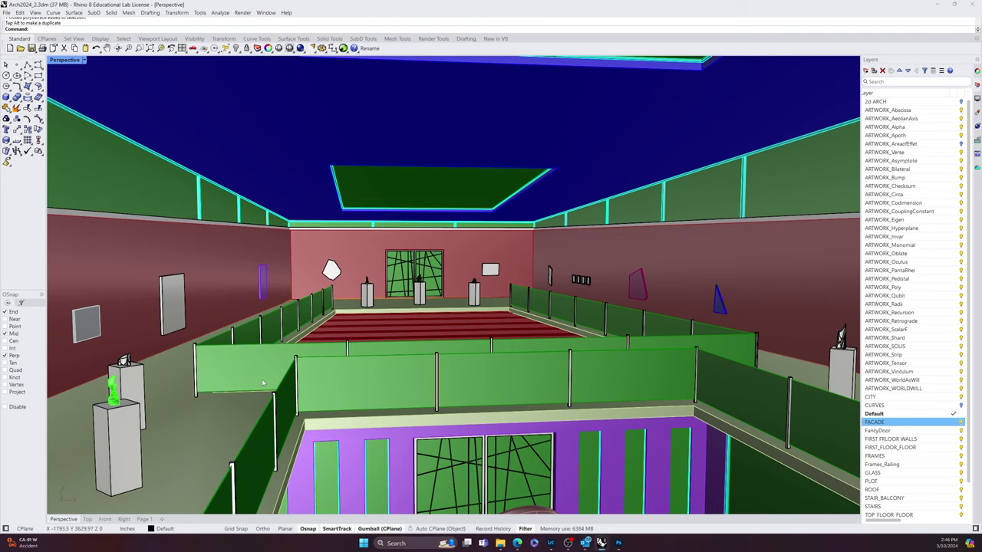
right_drag(270, 359, 536, 344)
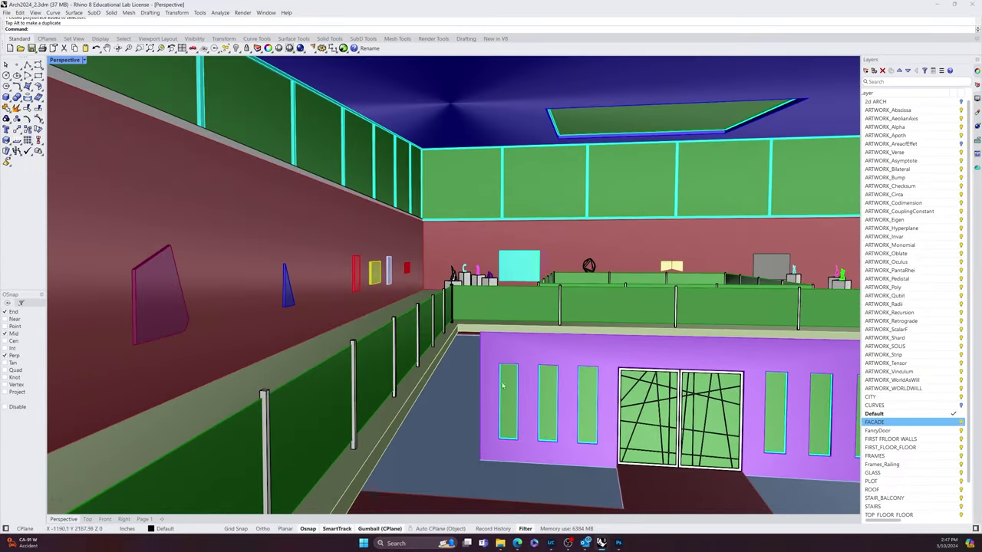
shift+right_drag(534, 381, 496, 379)
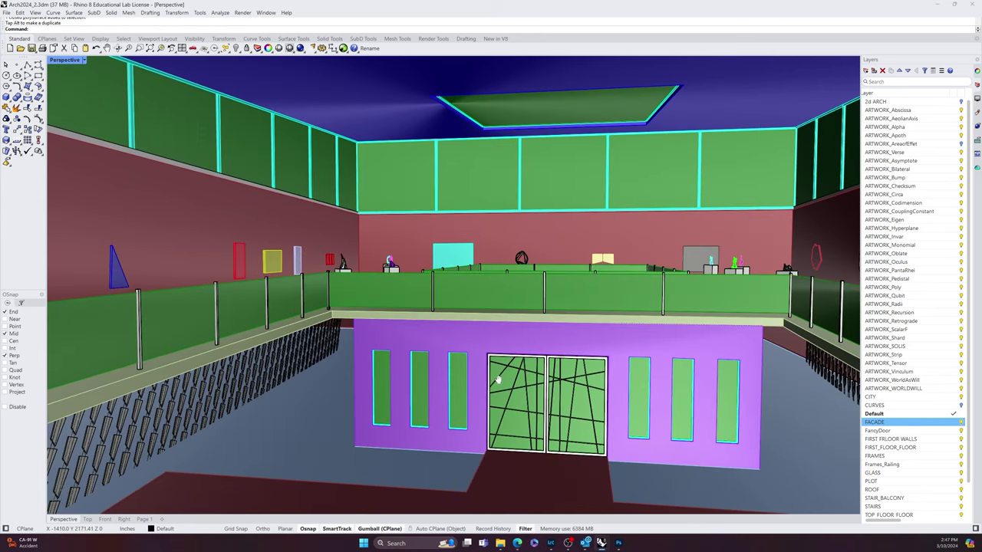
scroll(497, 380, down, 1)
scroll(533, 420, down, 1)
scroll(536, 420, up, 1)
right_drag(536, 420, 447, 374)
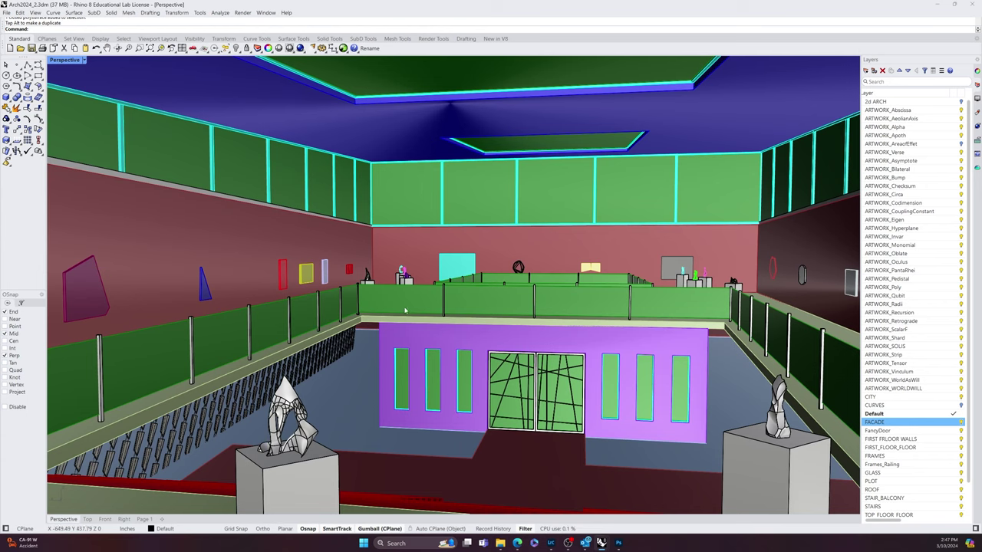
mouse_move(423, 302)
right_down()
mouse_move(432, 314)
mouse_move(440, 305)
right_up()
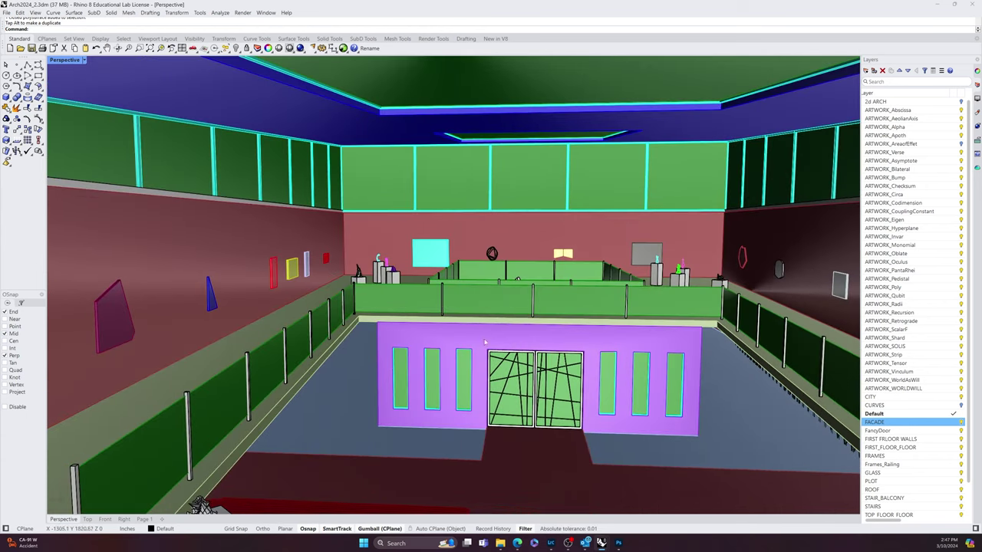
right_drag(484, 343, 504, 347)
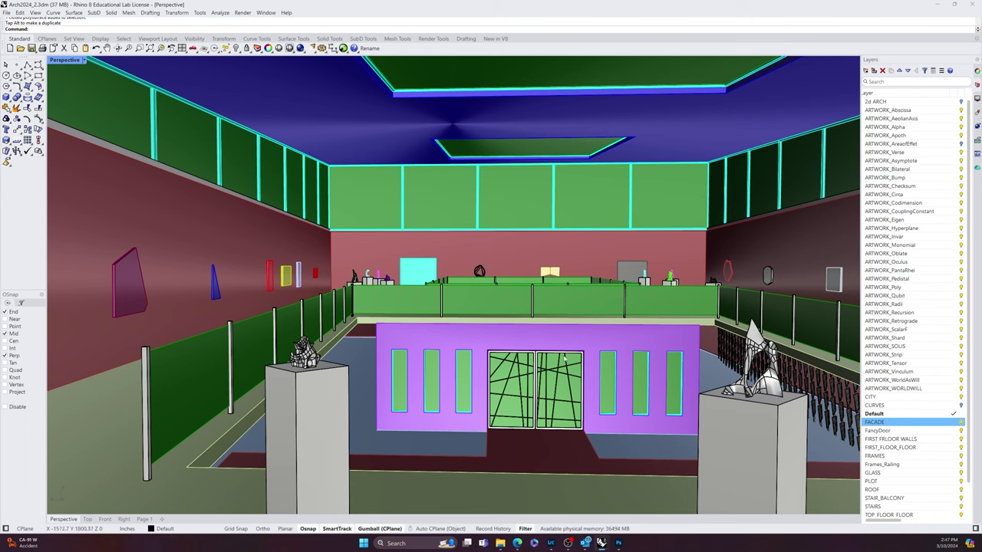
right_drag(510, 305, 519, 380)
right_drag(674, 415, 660, 426)
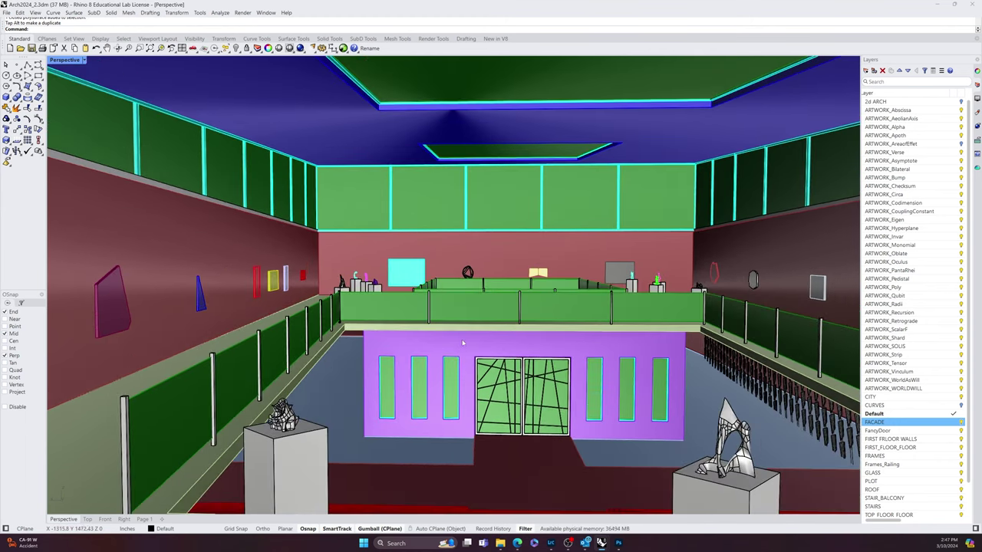
right_drag(462, 341, 446, 362)
scroll(478, 353, down, 10)
scroll(410, 357, up, 7)
scroll(425, 357, up, 2)
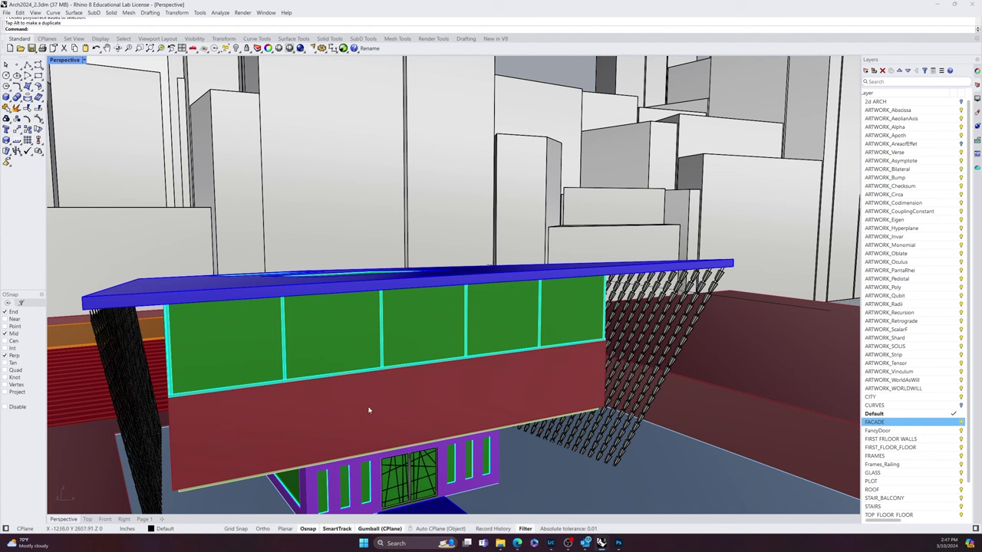
right_drag(412, 397, 378, 390)
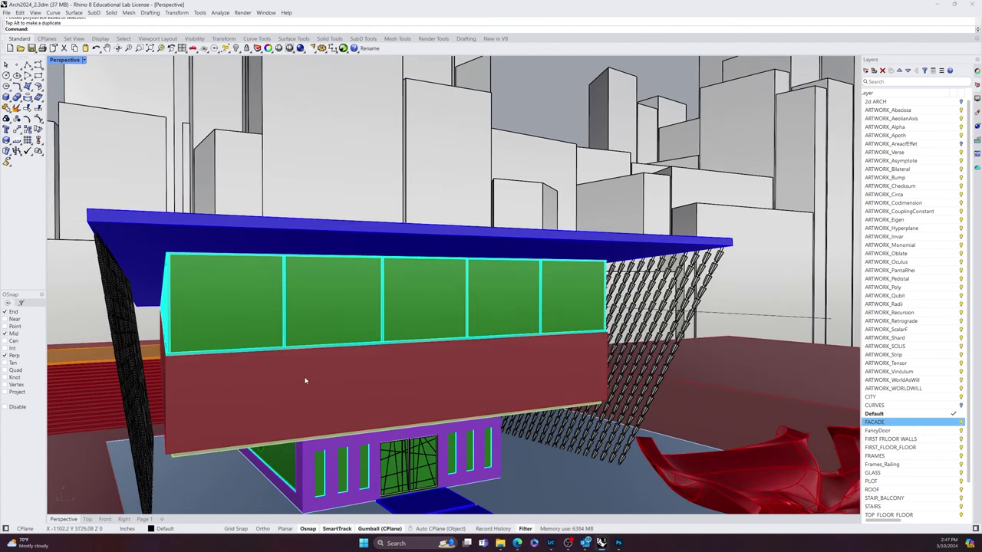
Step: Extract the four interior wall surfaces of the upper gallery floor with ExtractSrf and join them into one polysurface
scroll(323, 353, up, 10)
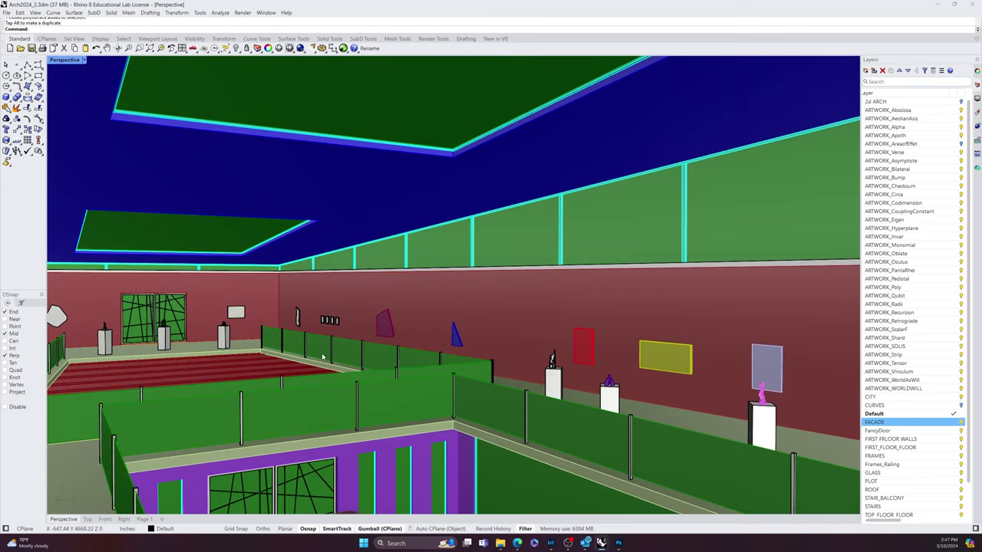
right_drag(343, 328, 483, 368)
text(ExtractSrf)
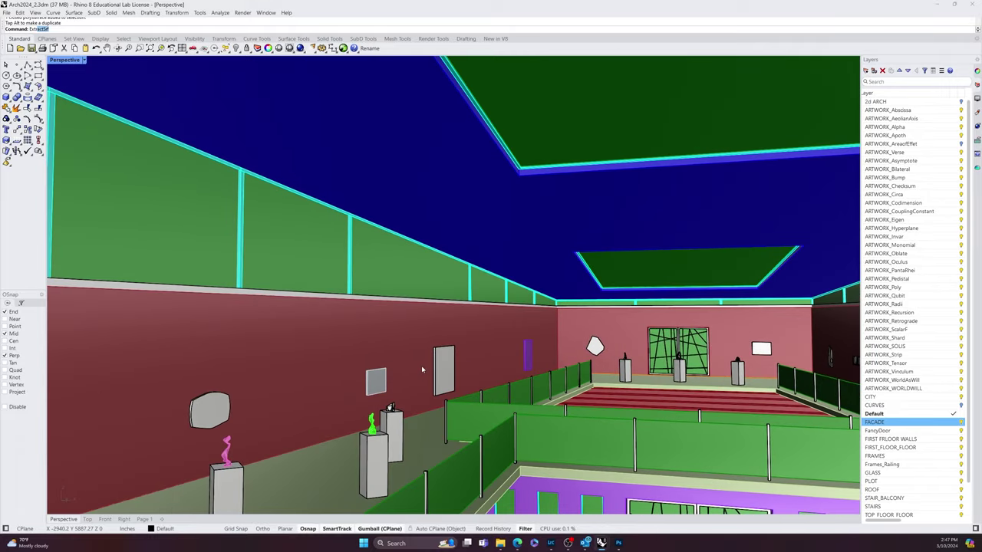
key(Return)
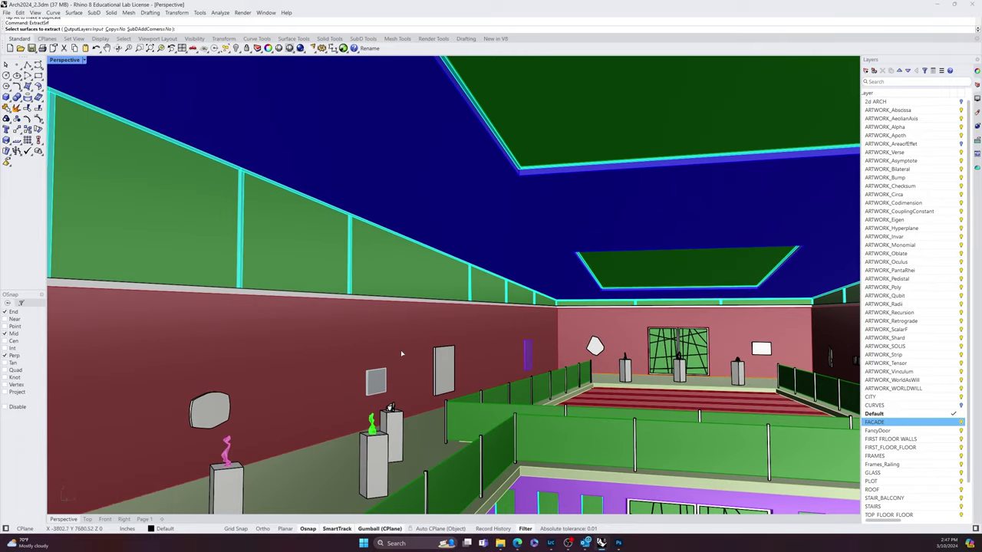
click(400, 350)
click(694, 345)
right_drag(745, 350, 673, 327)
right_drag(645, 281, 905, 295)
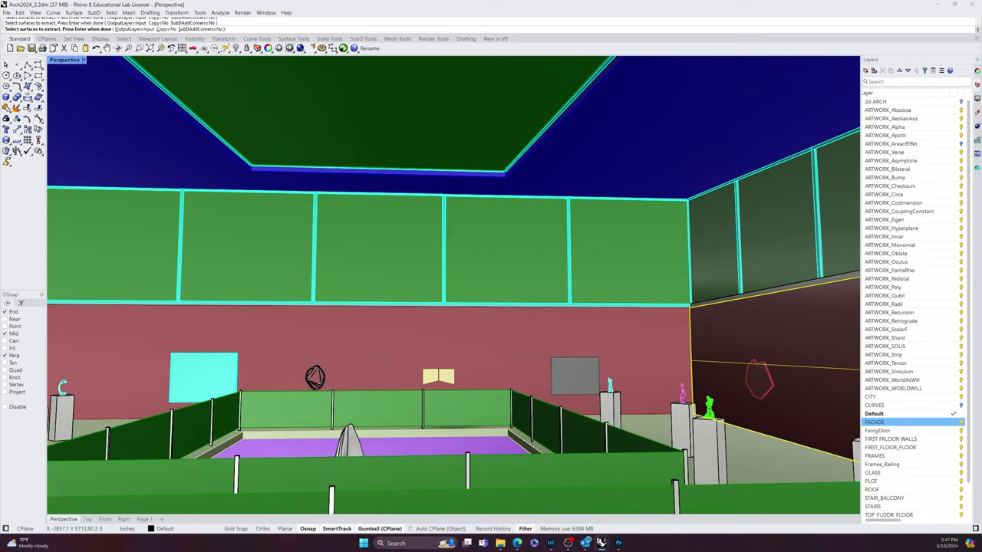
click(361, 350)
right_drag(346, 359, 323, 376)
right_click(322, 376)
key(Return)
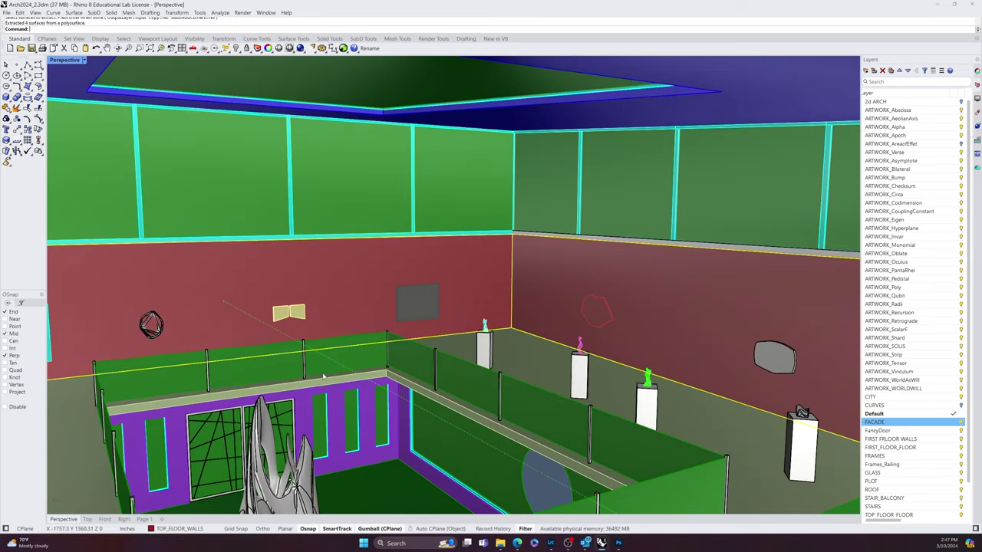
text(Join)
key(Return)
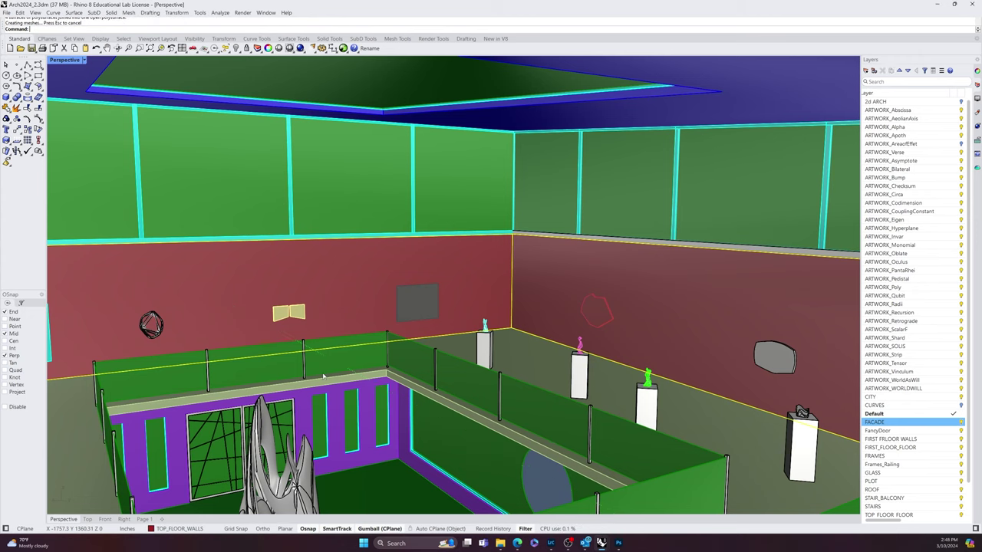
Step: Create a layer named WALLS_INT and move the joined upper-floor interior walls onto it
click(866, 69)
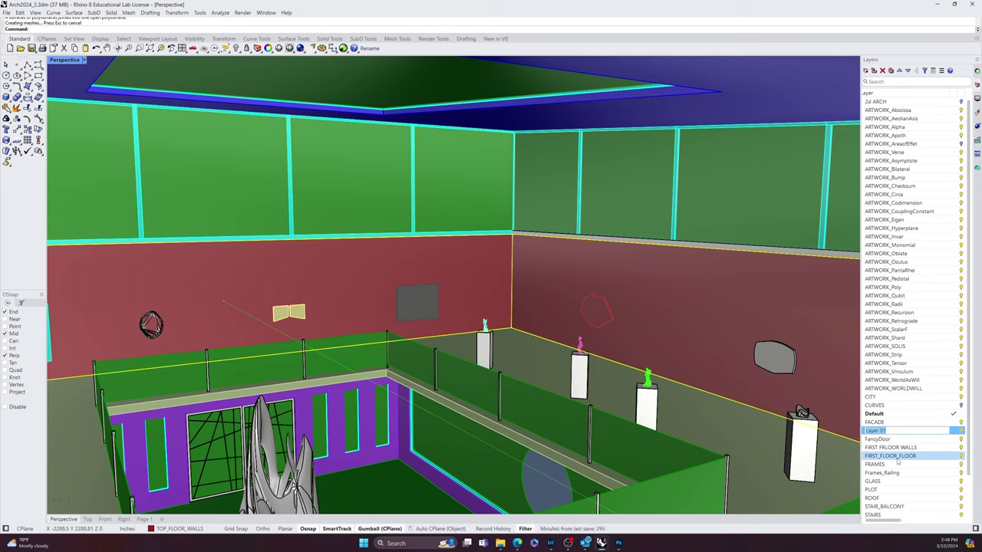
text(wa)
key(BackSpace)
key(BackSpace)
text(WALLS_)
key(Return)
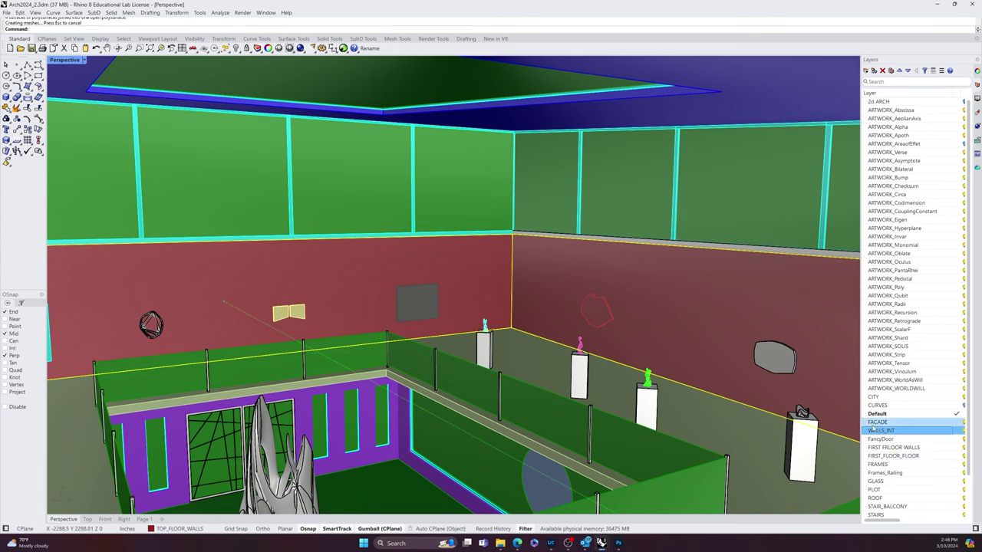
right_click(891, 432)
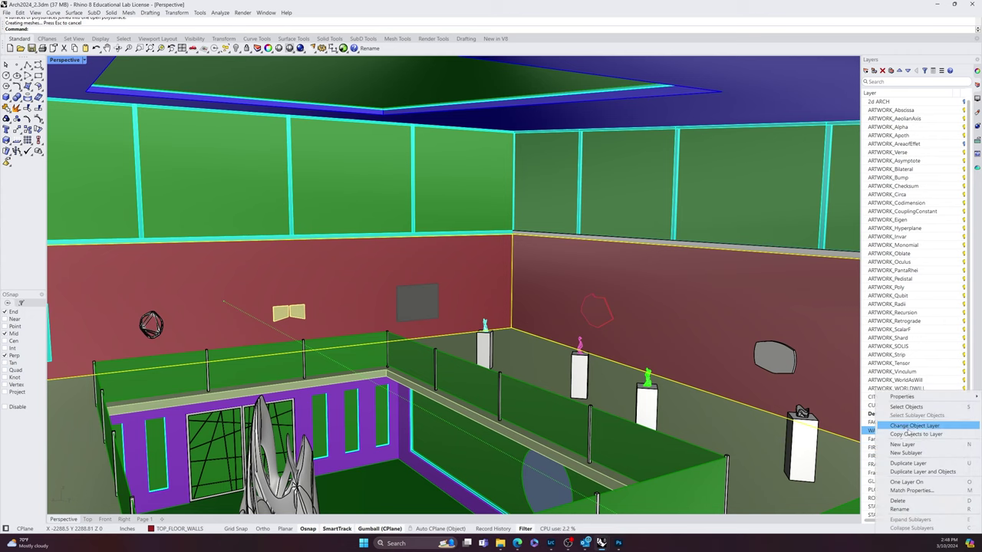
click(914, 425)
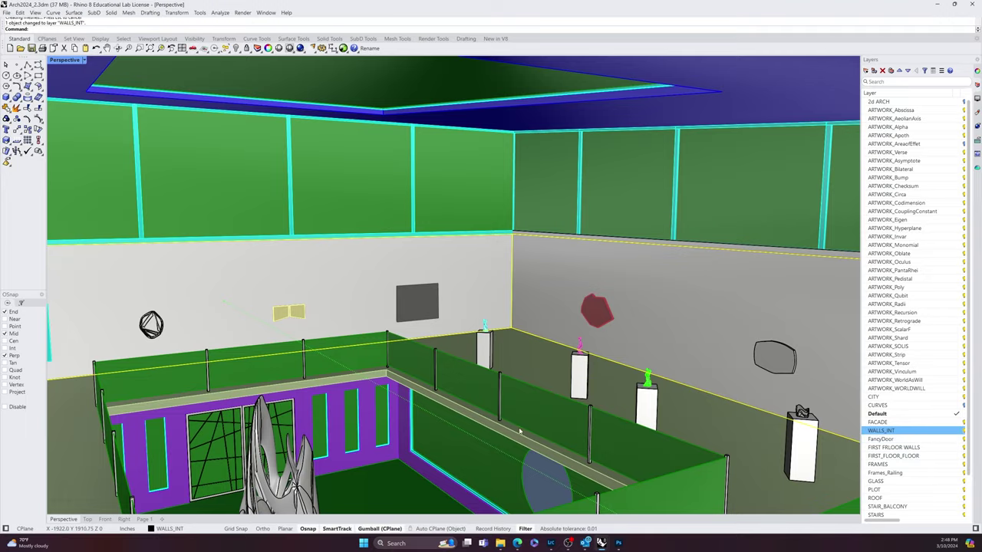
Step: Extract the walking surface of the upper floor slab around the atrium openings with ExtractSrf
right_drag(519, 432, 753, 422)
right_drag(417, 402, 371, 388)
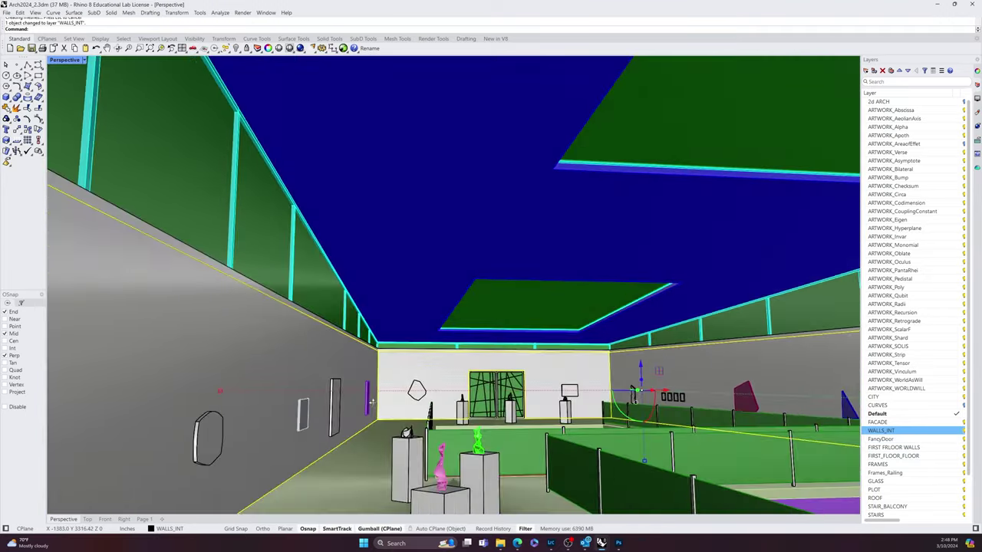
scroll(466, 436, down, 2)
scroll(530, 481, up, 3)
mouse_move(531, 482)
shift+right_down()
mouse_move(253, 351)
mouse_move(317, 238)
shift+right_up()
key(Escape)
right_drag(231, 283, 326, 354)
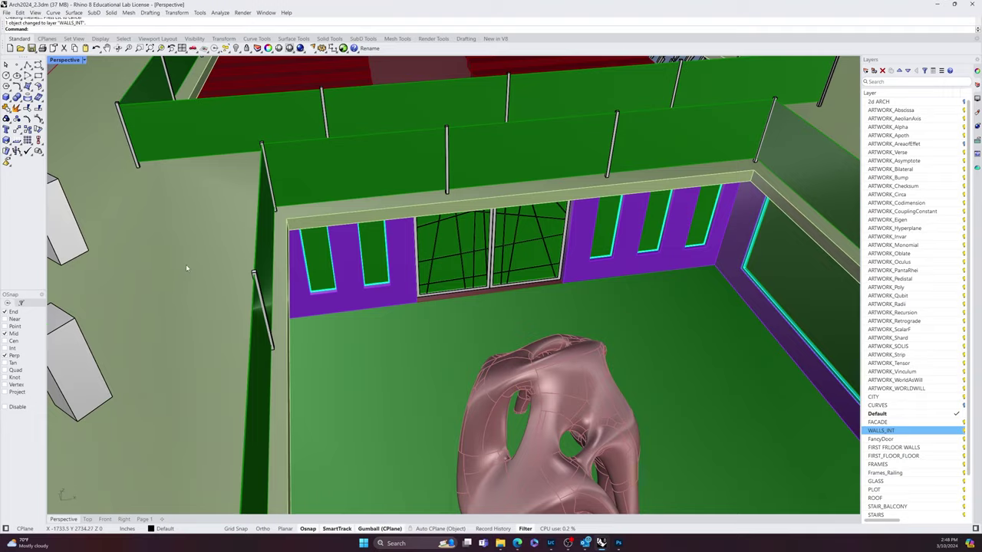
mouse_move(186, 268)
right_down()
mouse_move(212, 287)
mouse_move(588, 350)
mouse_move(576, 326)
mouse_move(600, 293)
mouse_move(549, 329)
mouse_move(379, 368)
mouse_move(335, 350)
mouse_move(355, 373)
mouse_move(359, 363)
right_up()
text(Ext)
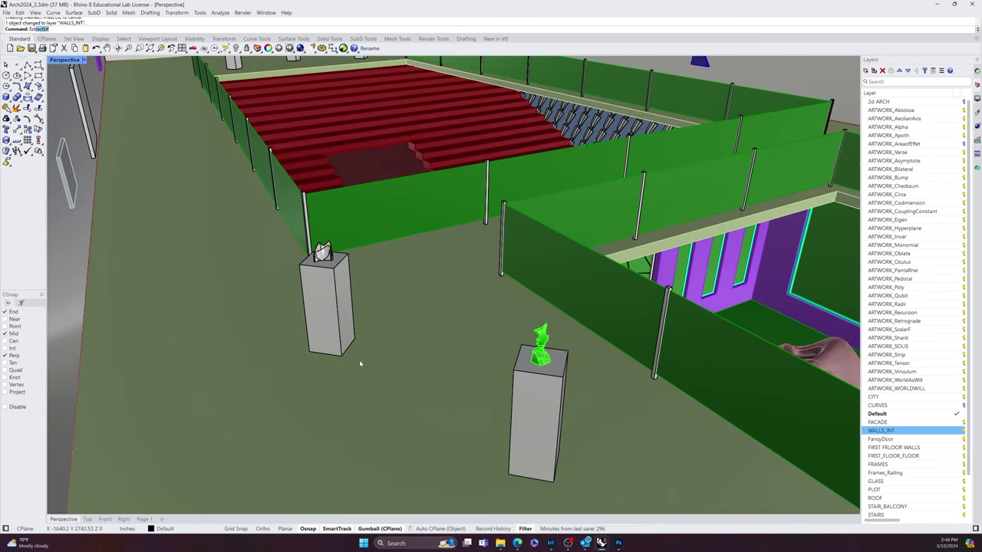
text(ractSrf)
key(Return)
click(416, 340)
right_drag(416, 340, 391, 333)
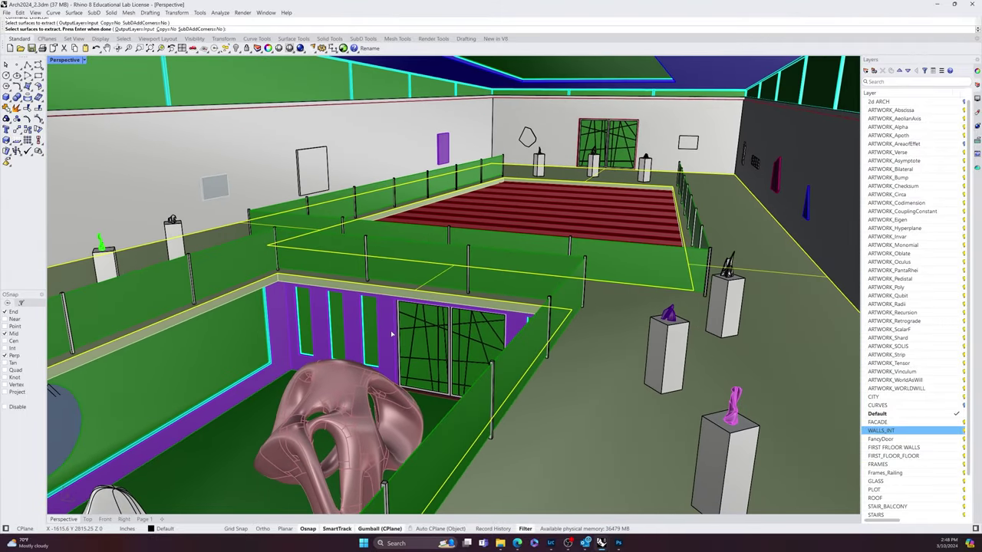
right_click(431, 325)
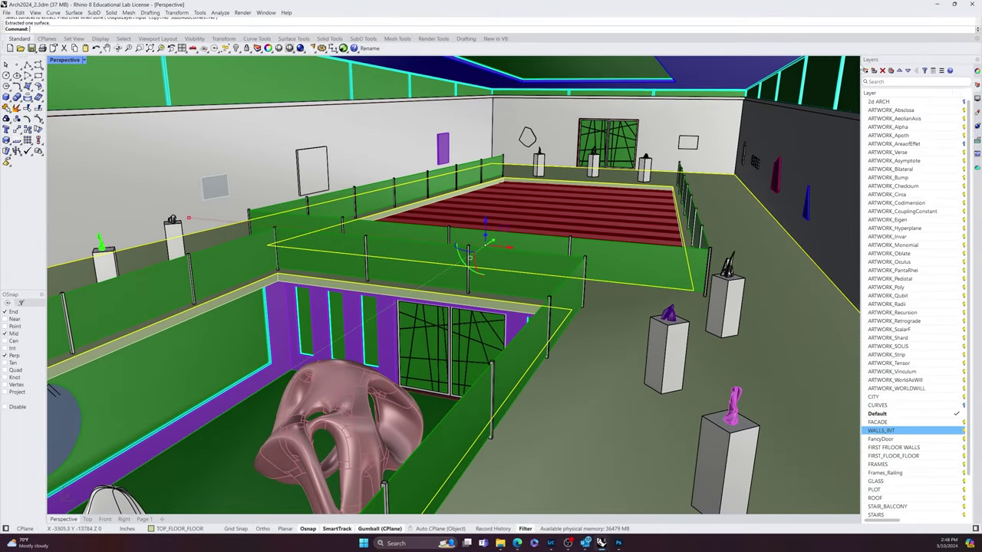
Step: Create a layer named FLOOR_UPSTAIRS and move the extracted upper floor surface onto it
key(ctrl+n)
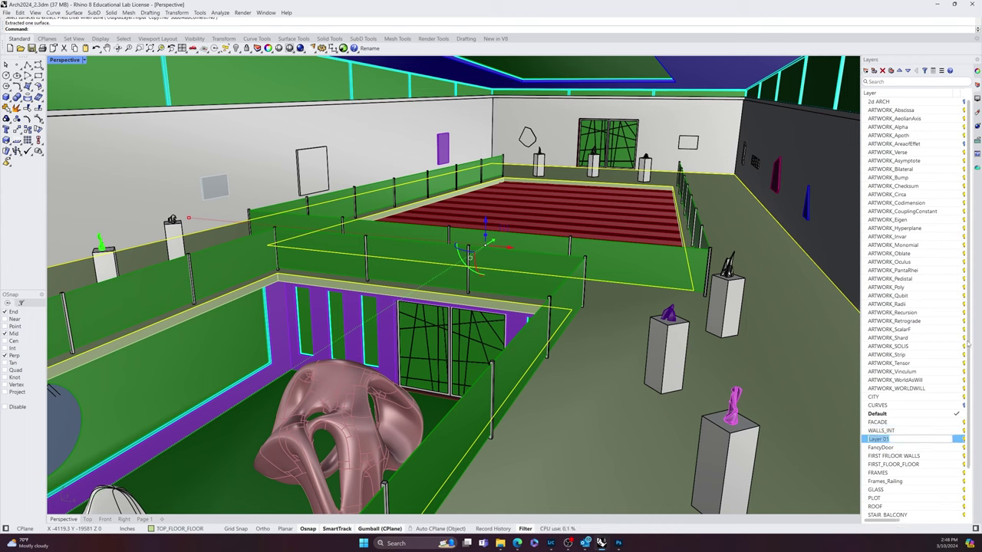
text(FLOOR_UPSTAIRS)
key(Return)
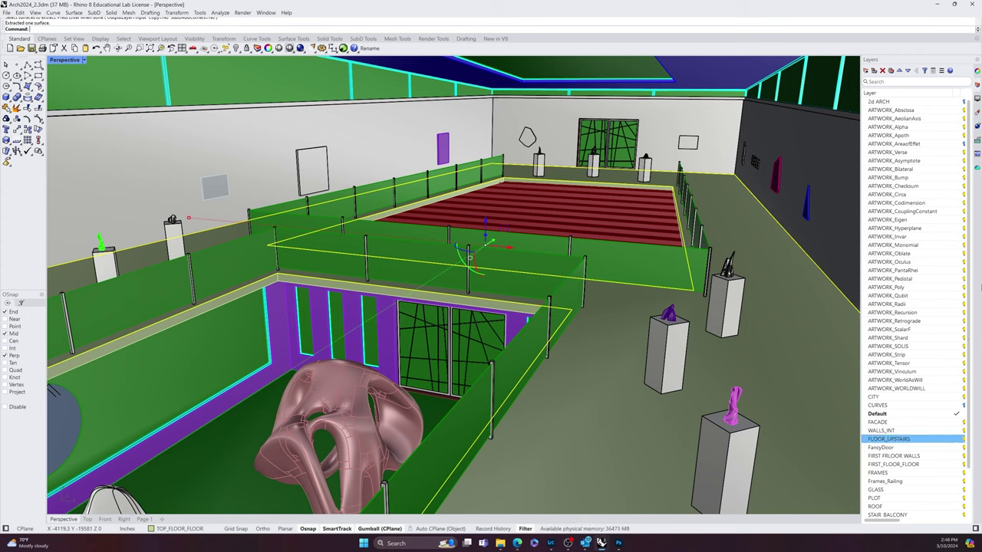
right_click(903, 433)
click(862, 440)
right_click(863, 440)
click(907, 427)
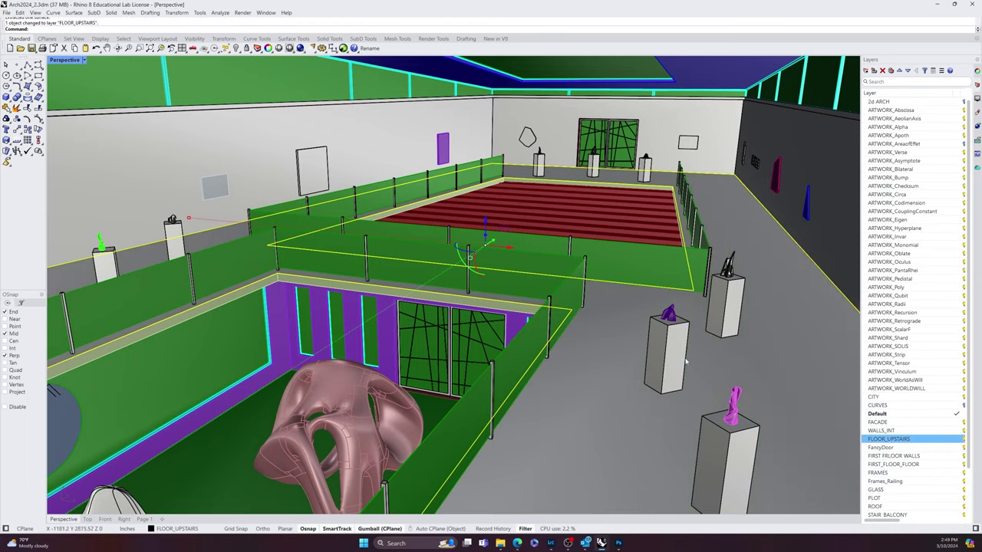
right_drag(537, 448, 657, 450)
scroll(655, 446, up, 5)
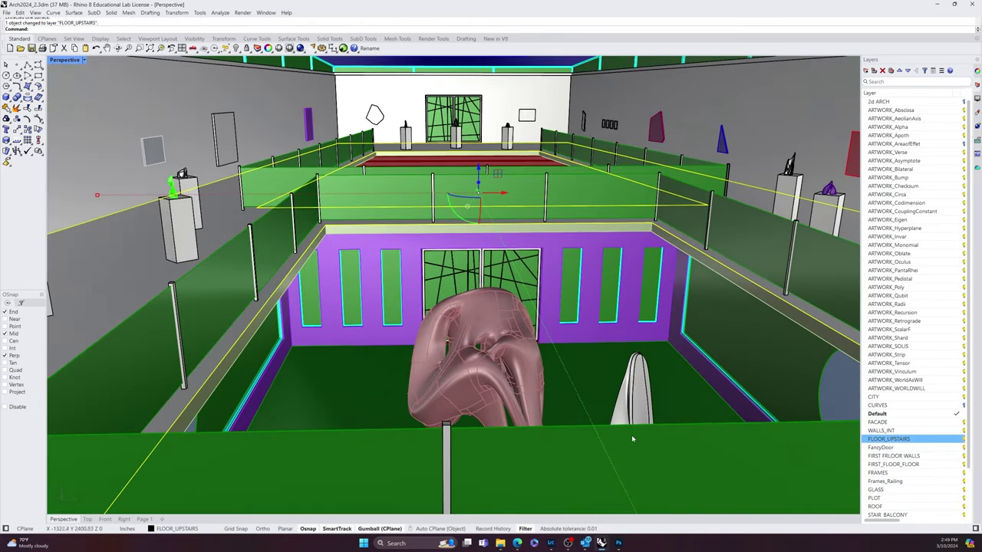
text(ExtractSrf)
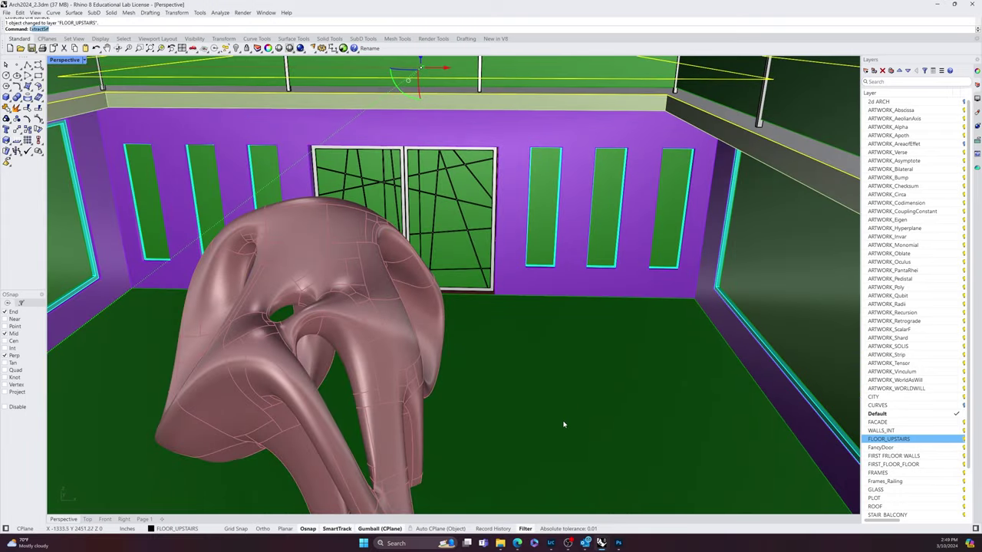
key(Return)
mouse_move(566, 410)
right_down()
mouse_move(576, 409)
mouse_move(530, 419)
mouse_move(632, 406)
right_up()
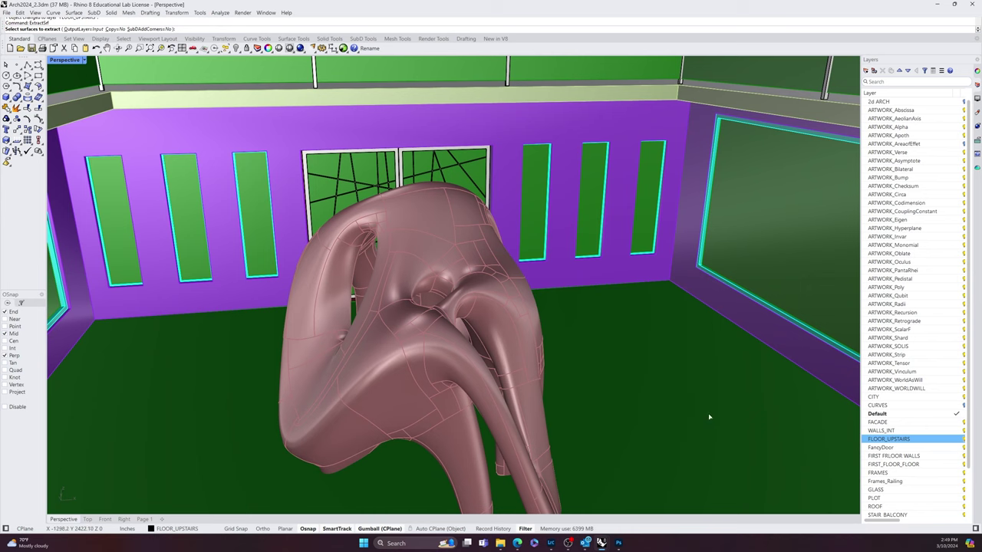
key(Return)
click(589, 424)
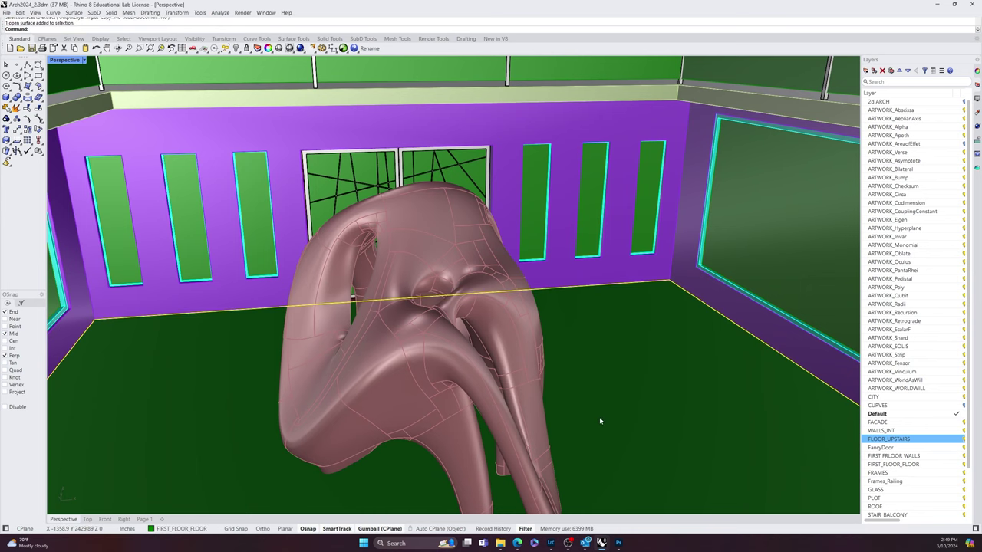
key(Escape)
Step: Extract the four interior wall surfaces of the lower floor around the large sculptures with ExtractSrf
scroll(638, 416, down, 6)
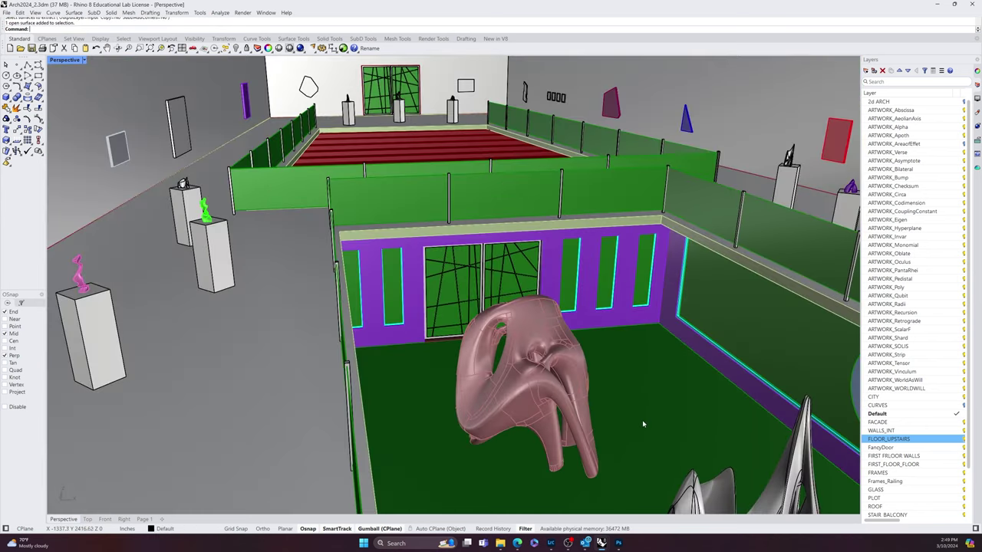
right_drag(642, 422, 620, 418)
right_drag(564, 369, 613, 366)
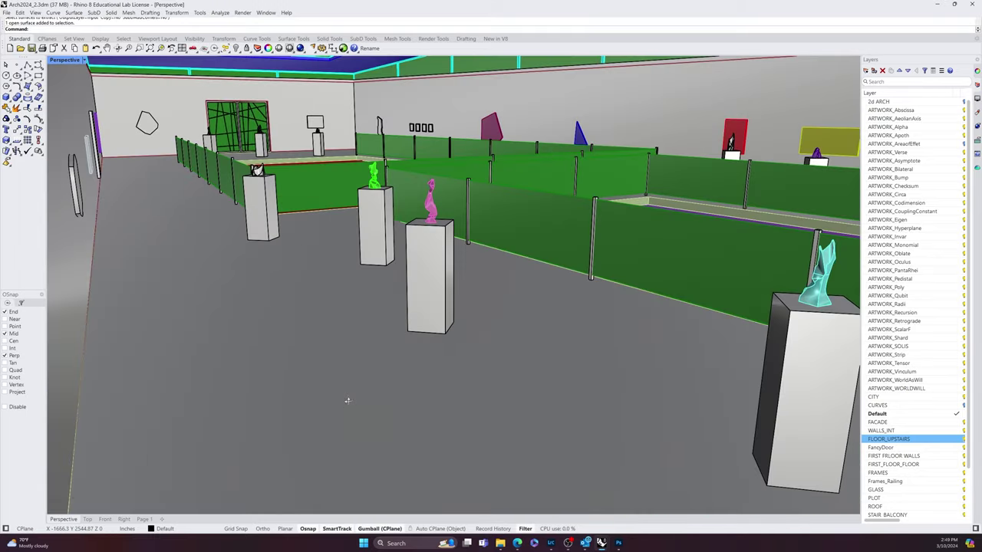
right_drag(345, 401, 344, 364)
scroll(384, 390, up, 10)
scroll(401, 347, up, 4)
mouse_move(138, 219)
right_down()
mouse_move(165, 199)
mouse_move(125, 193)
right_up()
click(180, 195)
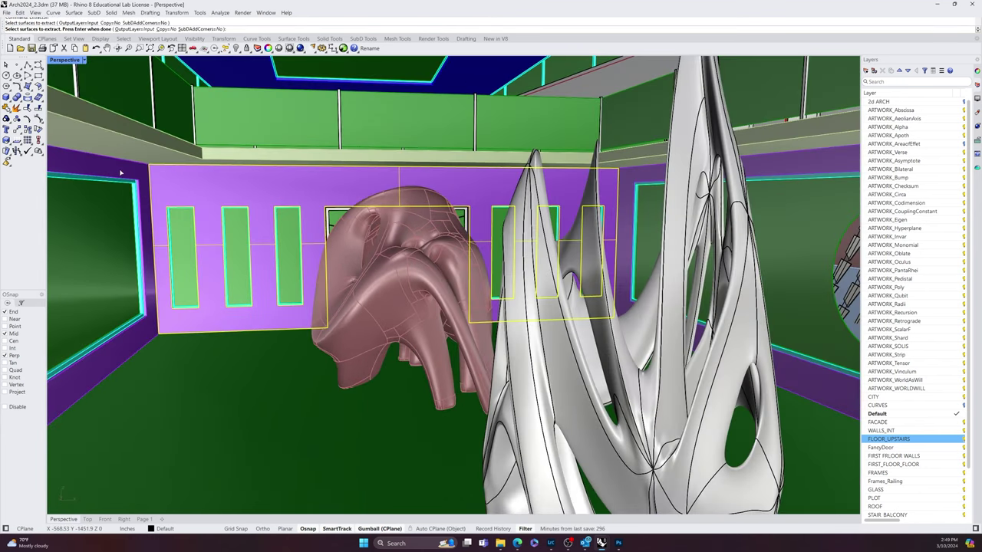
right_drag(292, 183, 256, 203)
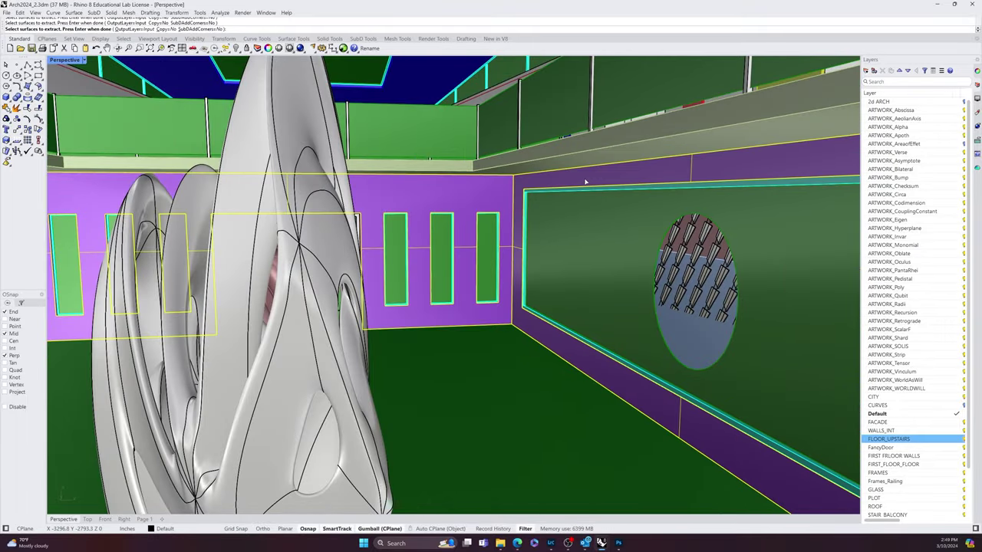
mouse_move(587, 182)
right_down()
mouse_move(513, 213)
mouse_move(622, 235)
mouse_move(345, 251)
mouse_move(583, 246)
mouse_move(545, 317)
mouse_move(723, 212)
right_up()
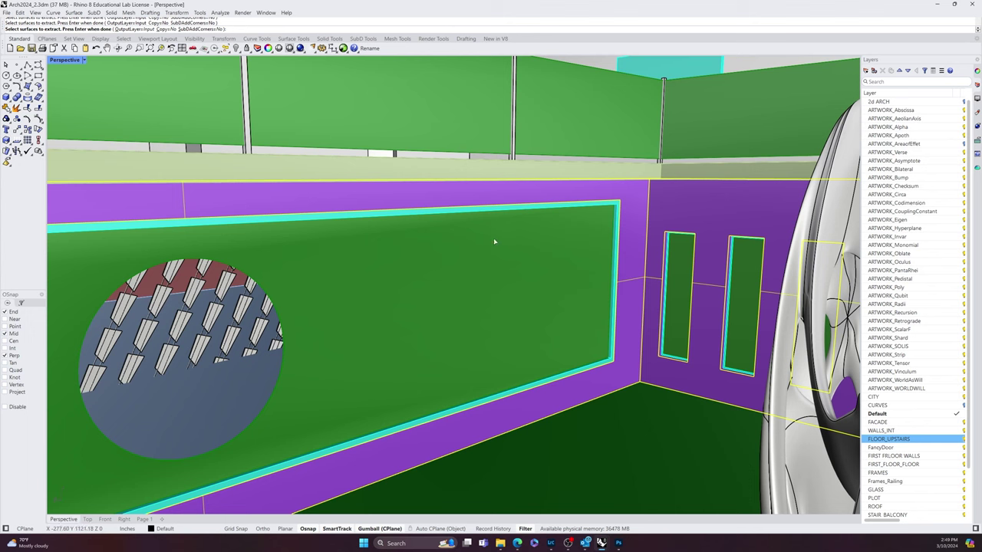
right_click(526, 241)
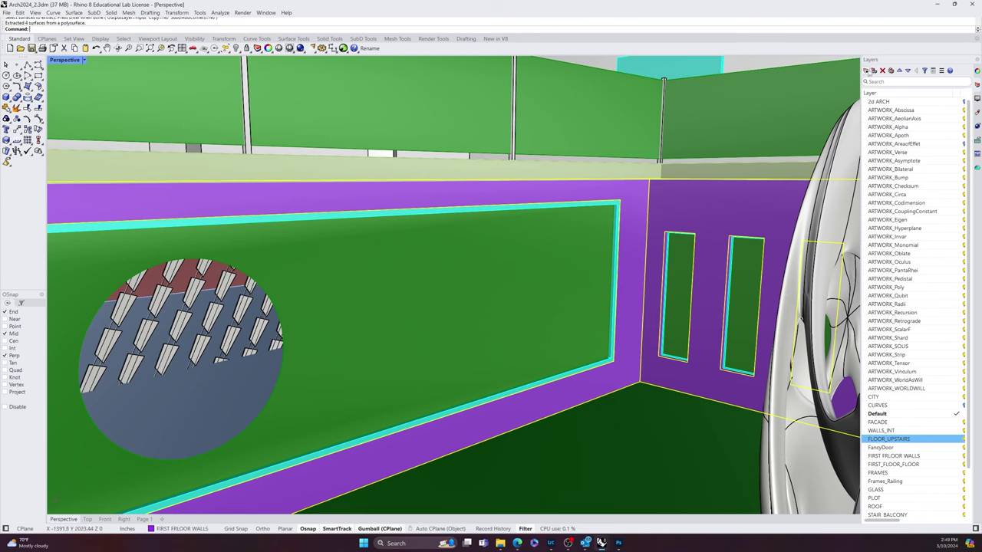
Step: Add a new layer below FLOOR_UPSTAIRS and move the extracted lower-floor walls onto the WALLS_INT layer
key(ctrl+n)
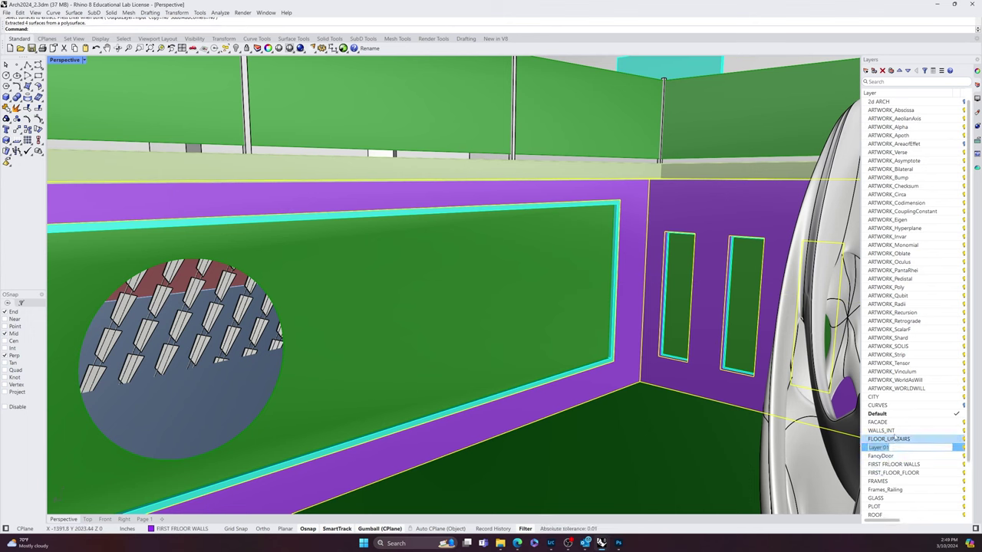
key(Return)
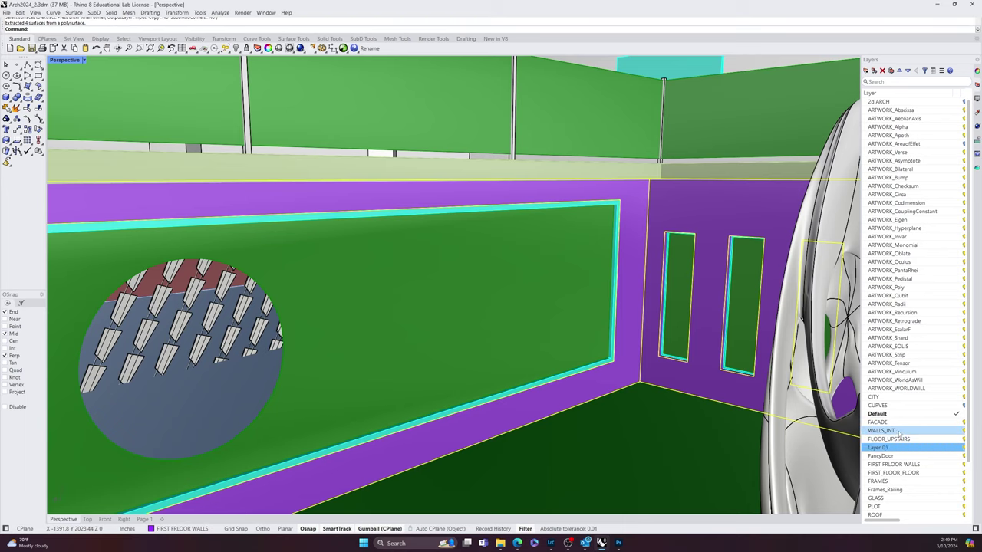
click(899, 431)
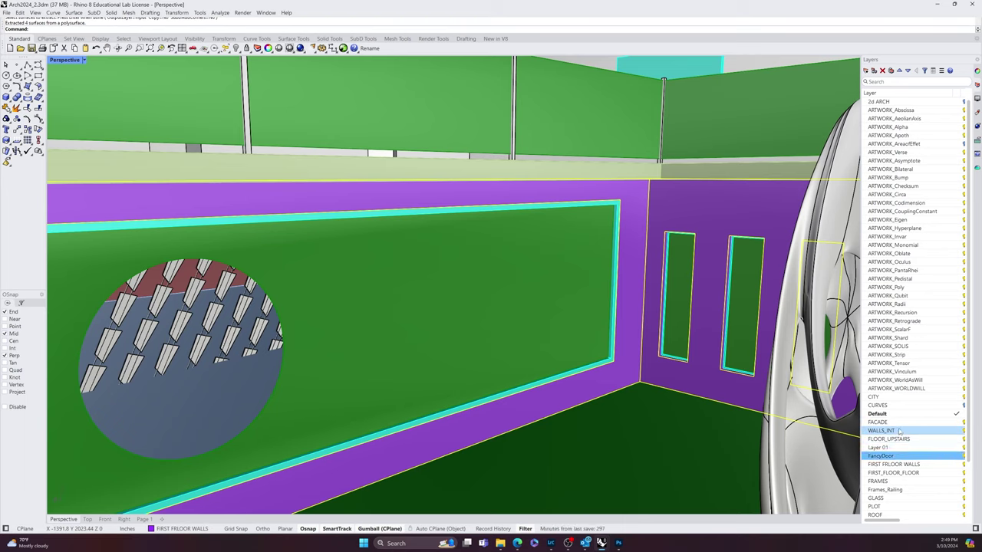
right_click(899, 431)
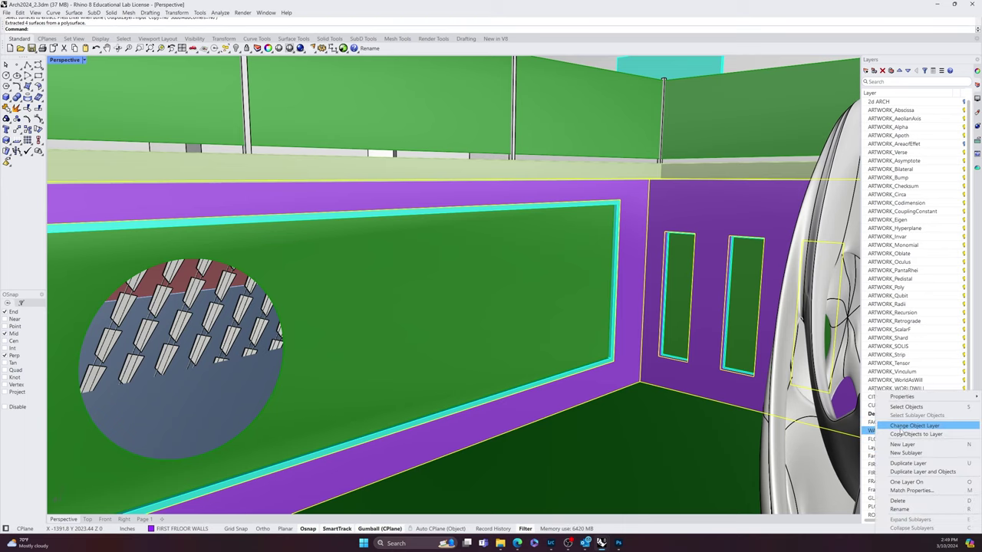
click(903, 427)
Step: Move the ledge polysurface along the top of the long upper wall with the red, yellow and lavender panels to the FRAMES layer
right_drag(644, 276, 636, 322)
scroll(627, 320, down, 6)
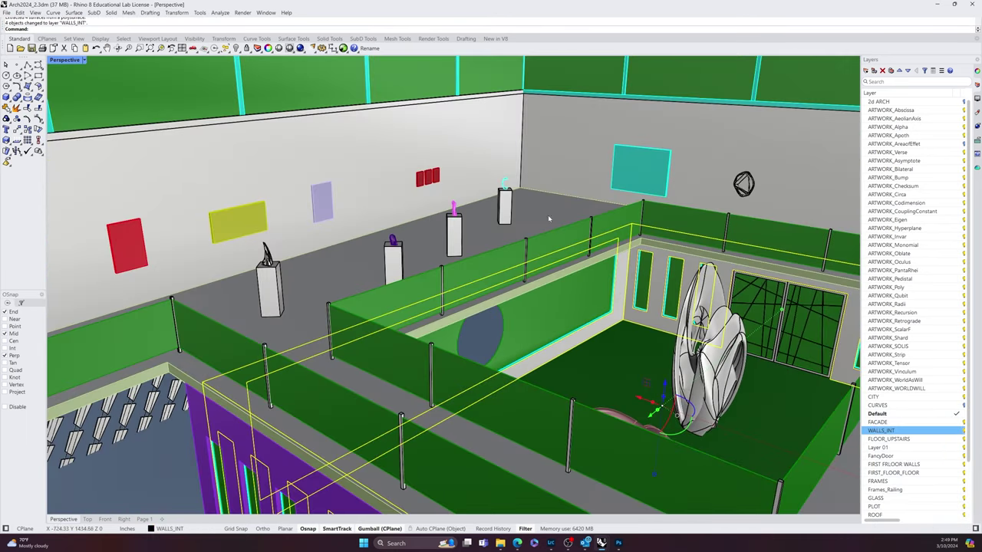
shift+right_drag(473, 144, 339, 268)
scroll(514, 222, up, 5)
key(Escape)
click(642, 312)
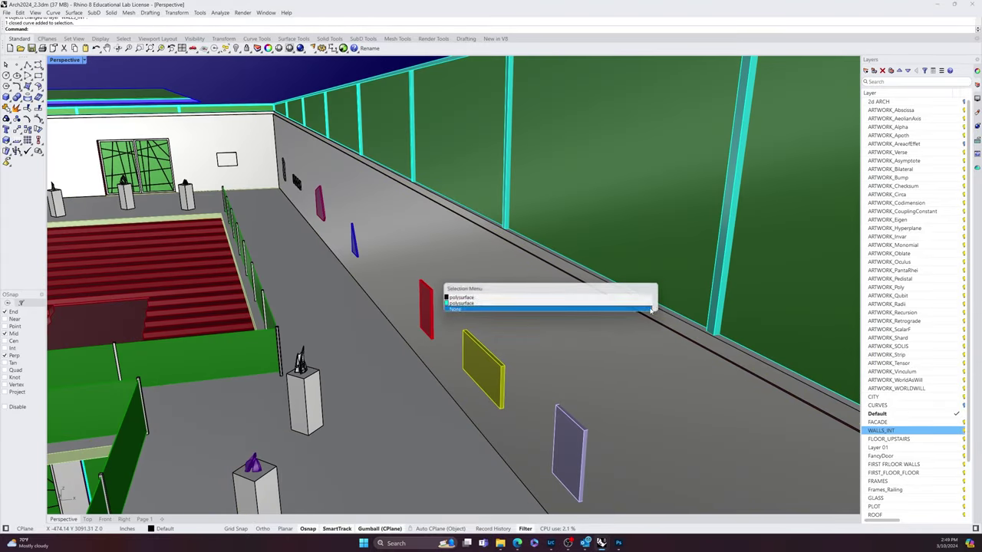
click(652, 309)
click(672, 310)
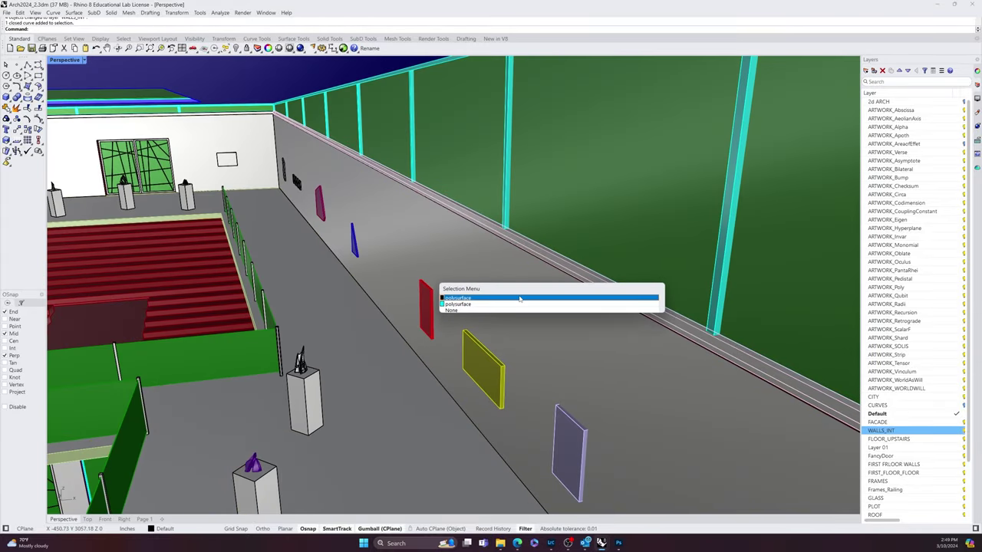
click(519, 298)
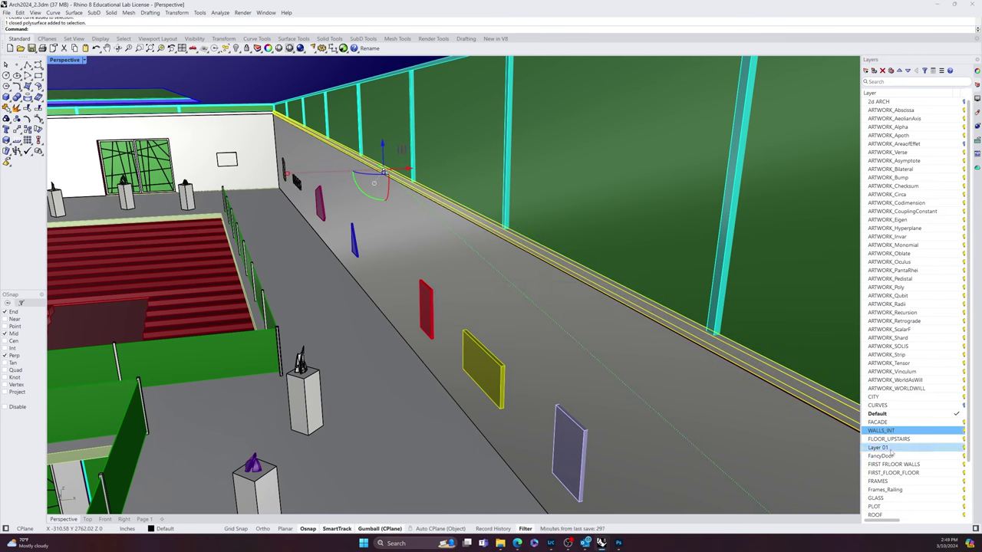
right_click(878, 481)
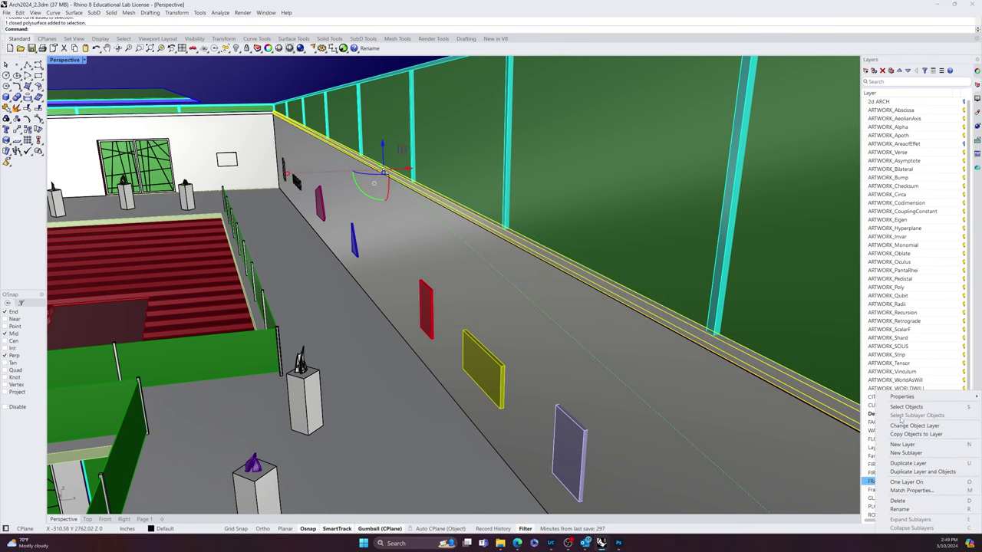
click(912, 426)
Step: Move the ledge polysurface along the top of the end wall above the line-patterned doors to the FRAMES layer
shift+right_drag(407, 290, 675, 325)
click(282, 120)
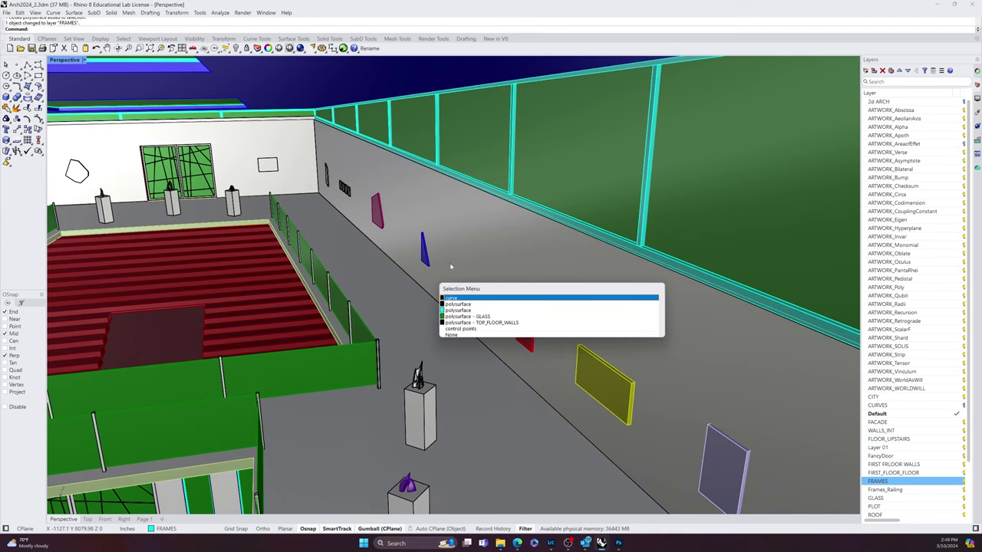
click(462, 303)
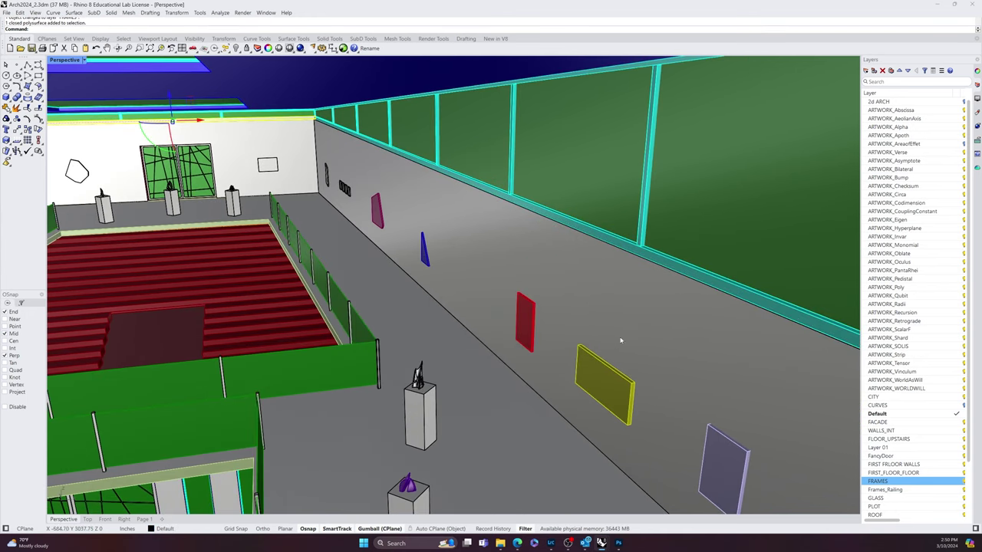
right_click(898, 482)
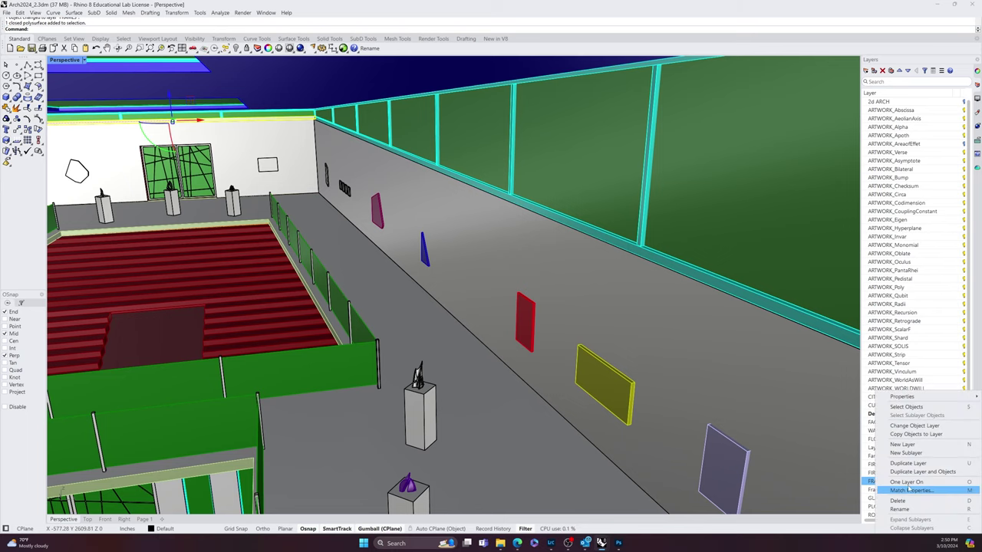
click(913, 425)
Step: Move the ledge polysurface above the opposite long wall with the purple panel to the FRAMES layer and clear the selection
right_drag(430, 284, 276, 270)
click(443, 286)
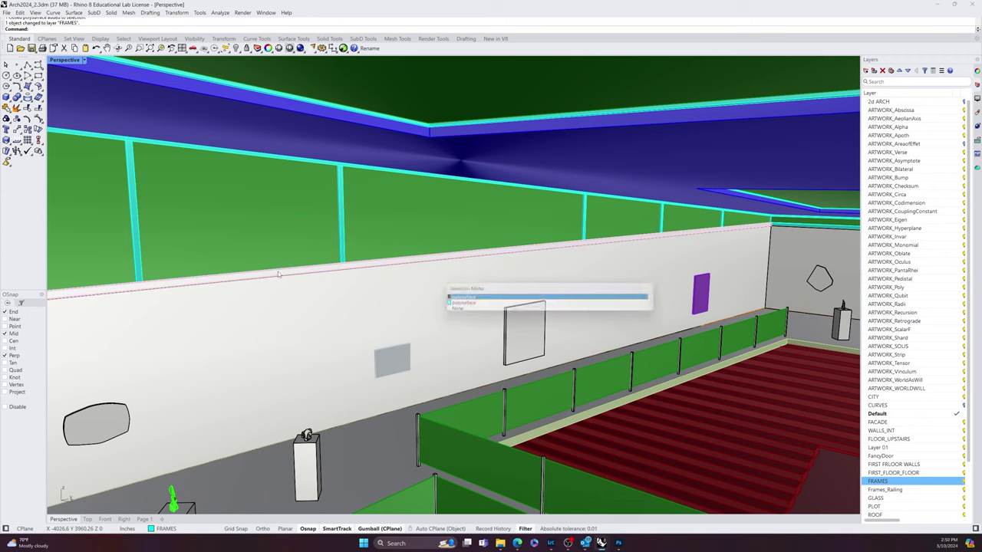
click(473, 301)
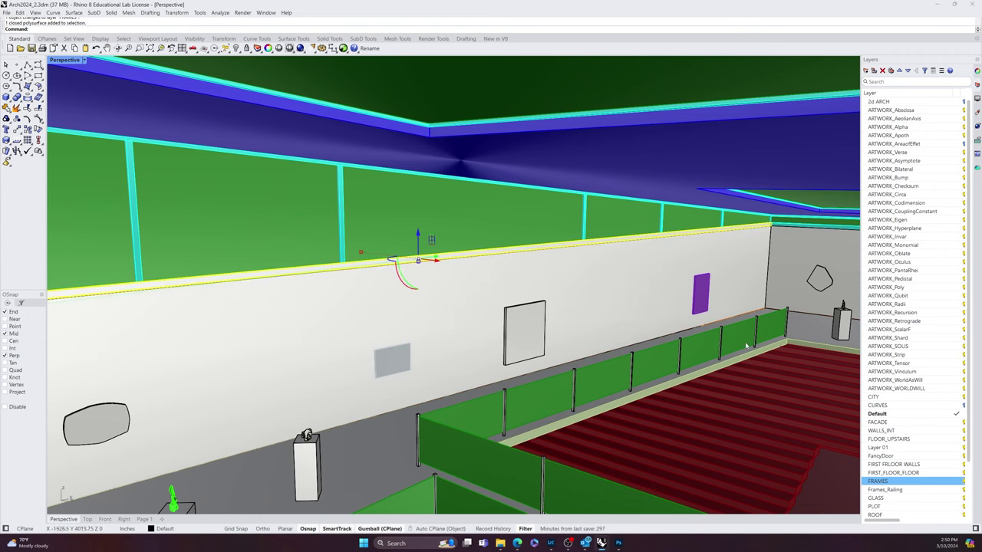
right_click(891, 481)
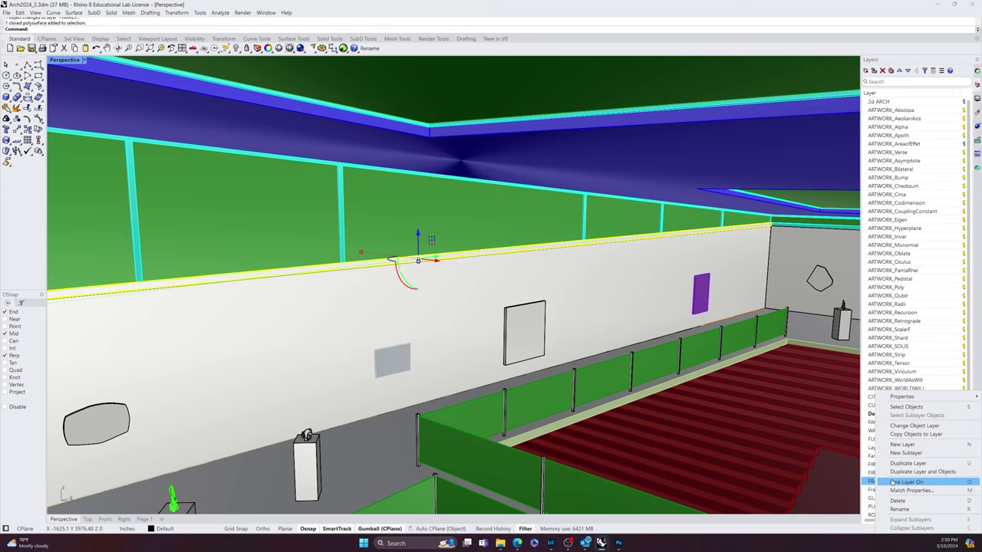
click(913, 427)
right_drag(536, 384, 528, 333)
key(Escape)
Step: Select the upper floor surface around the atrium and switch the Perspective viewport to the Rendered display mode
scroll(383, 384, down, 5)
scroll(273, 348, up, 6)
scroll(349, 313, up, 5)
right_drag(356, 298, 362, 302)
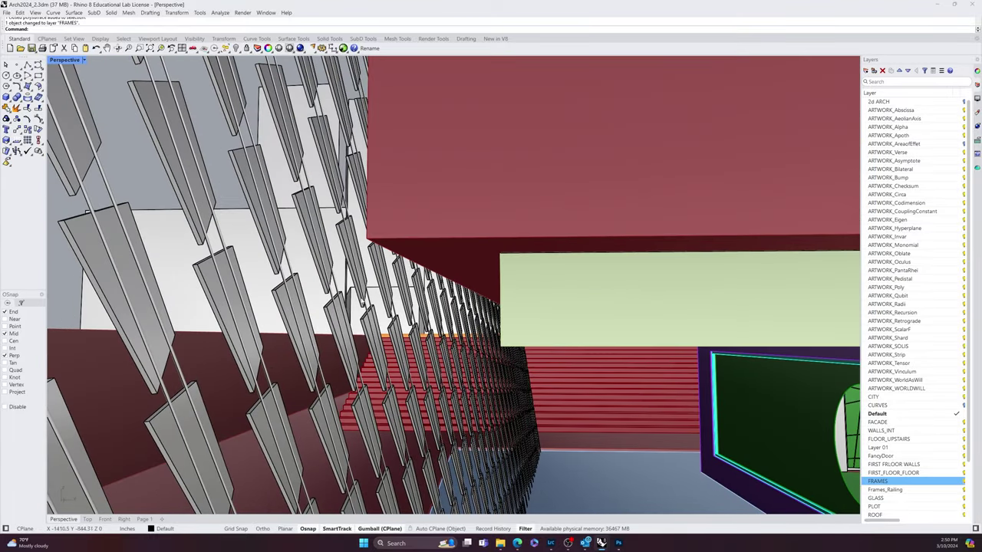
right_drag(552, 333, 496, 310)
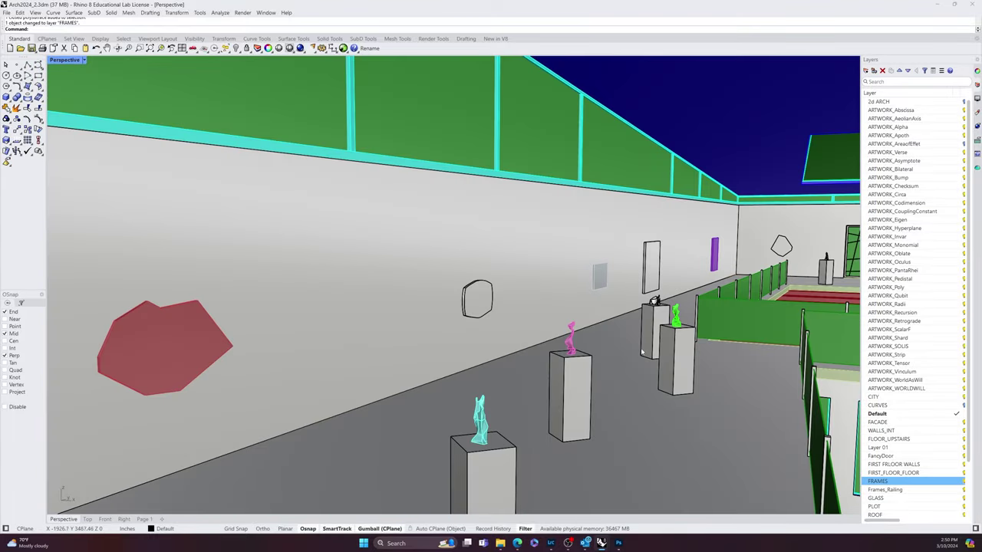
right_drag(641, 352, 529, 342)
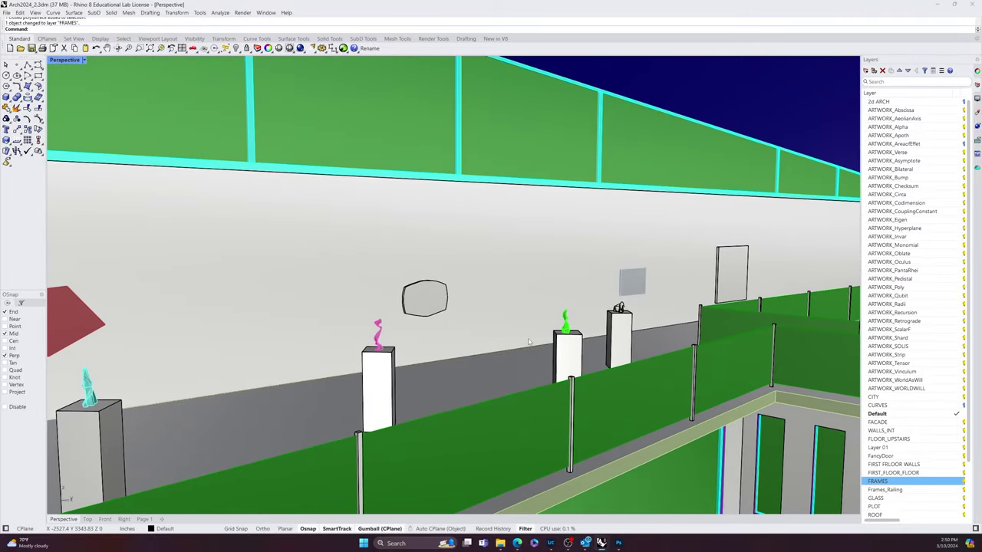
right_drag(381, 325, 428, 322)
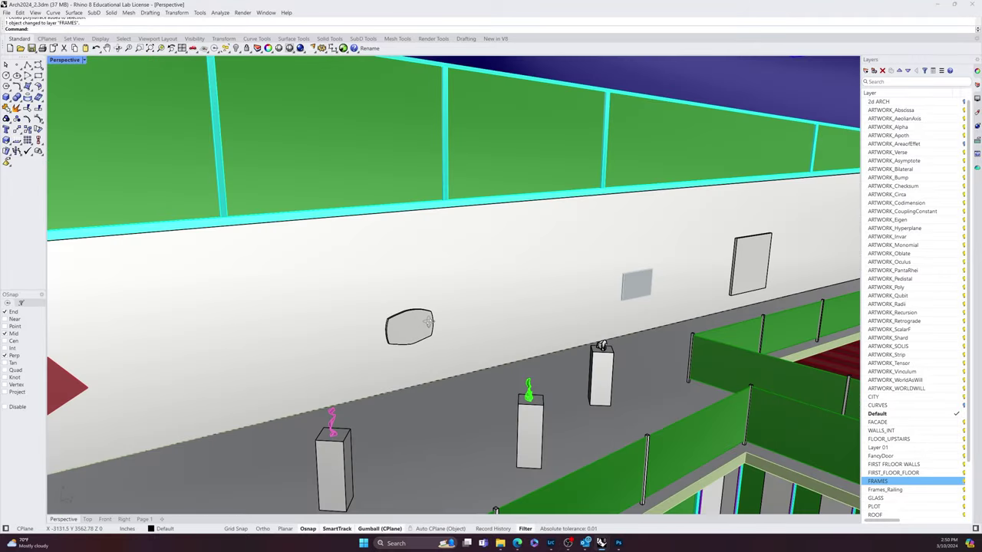
click(461, 413)
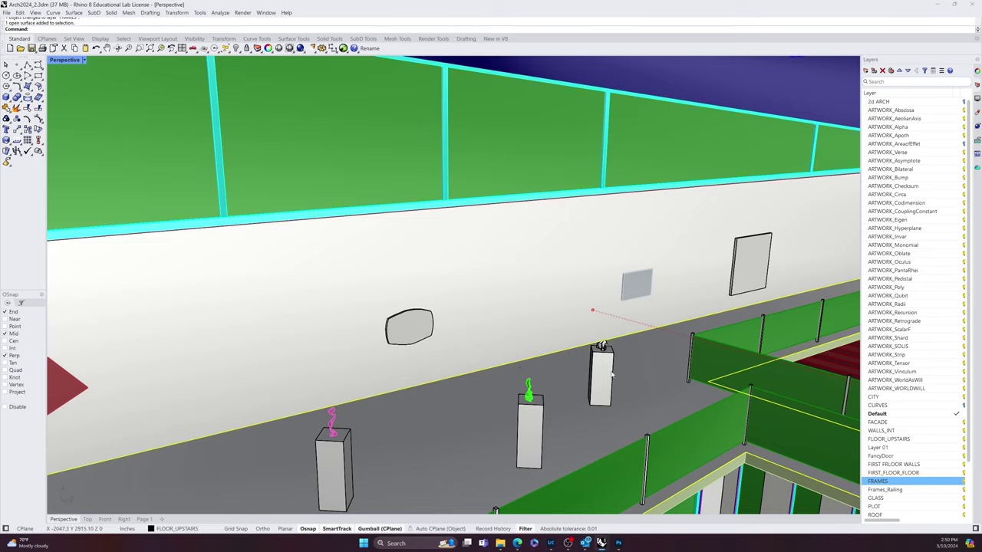
right_drag(617, 368, 556, 353)
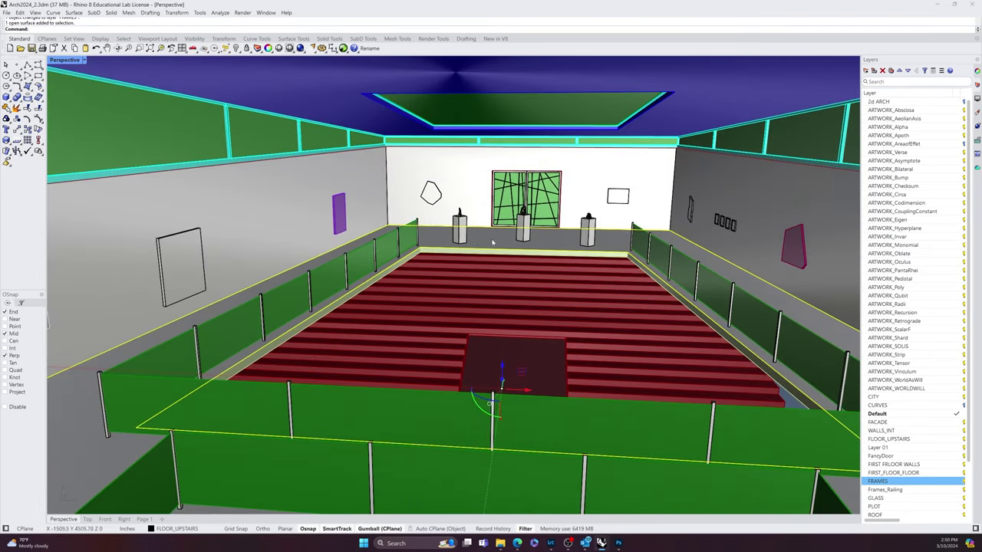
click(83, 60)
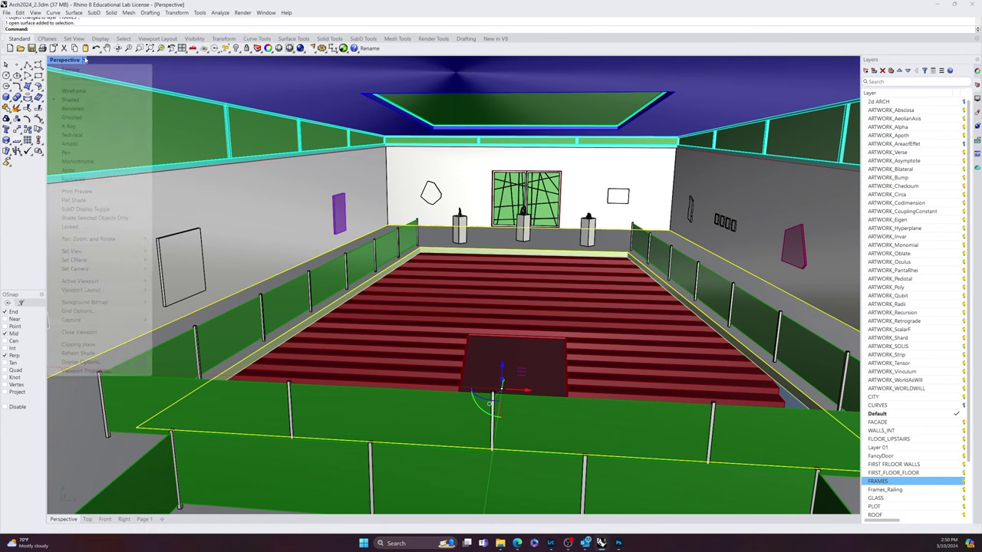
click(146, 108)
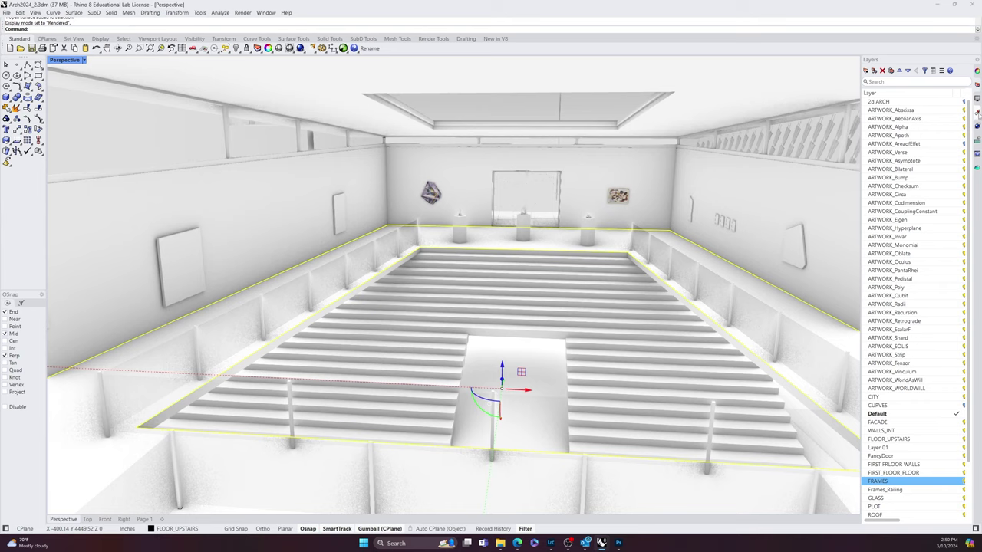
Step: Start importing from the material library and browse to the Ceramics folder inside Architectural and Floor
click(977, 113)
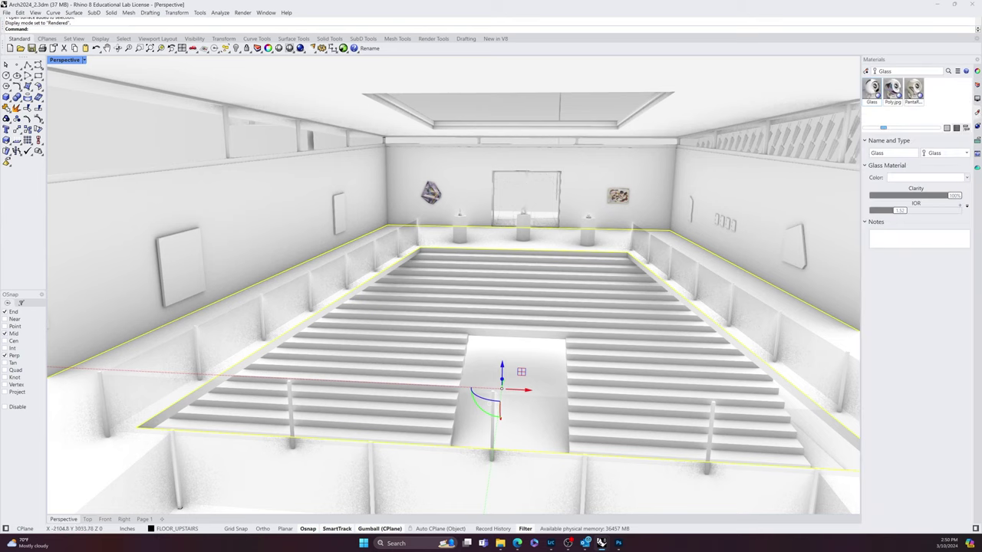
right_click(943, 93)
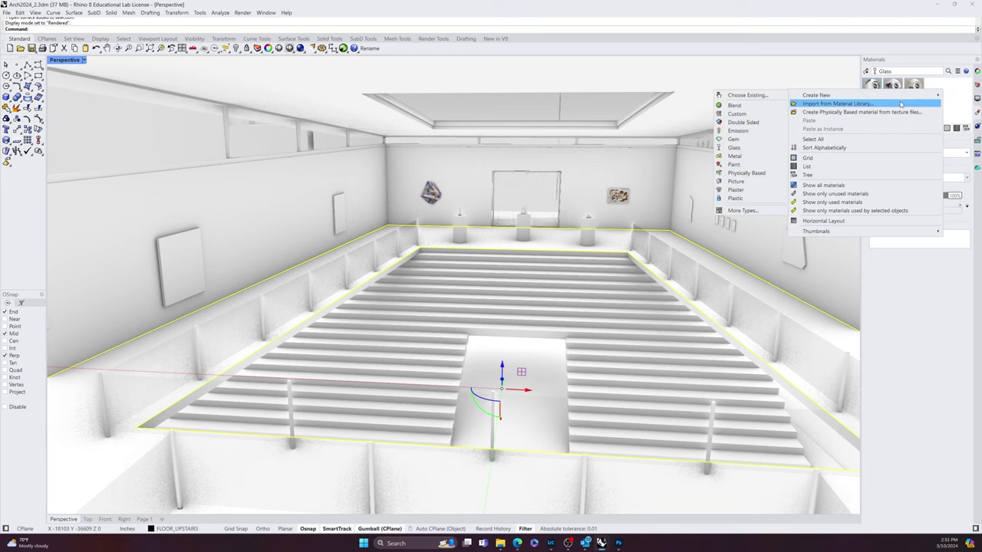
click(900, 104)
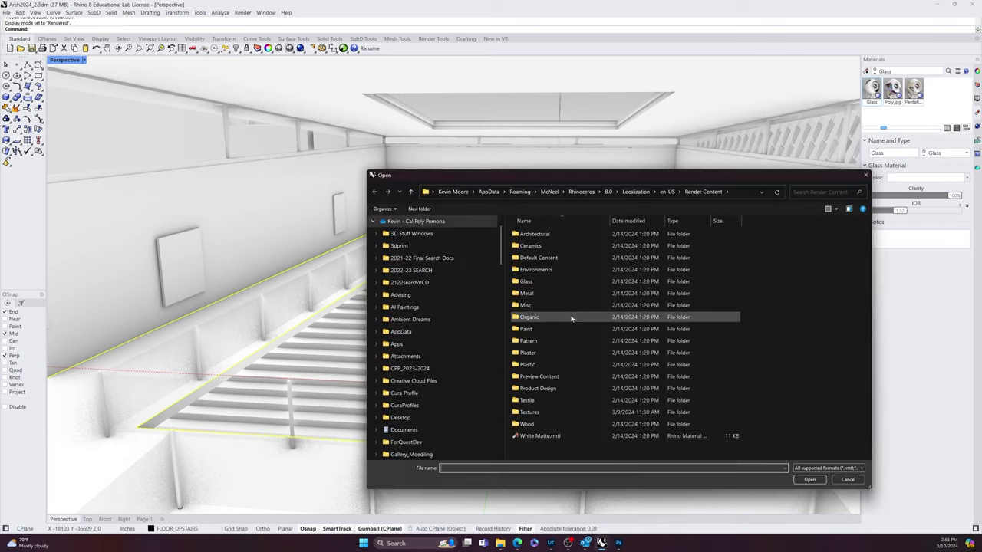
double_click(528, 235)
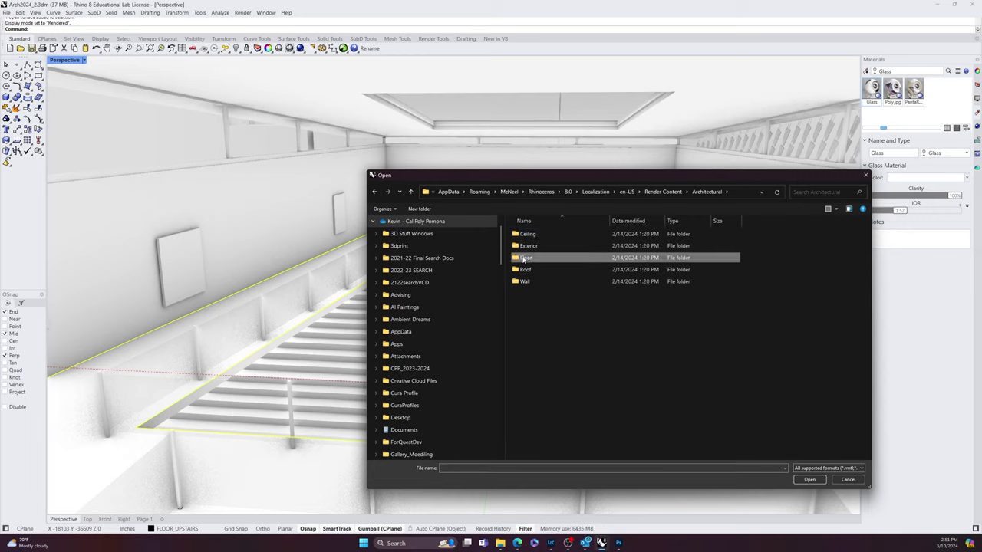
double_click(526, 258)
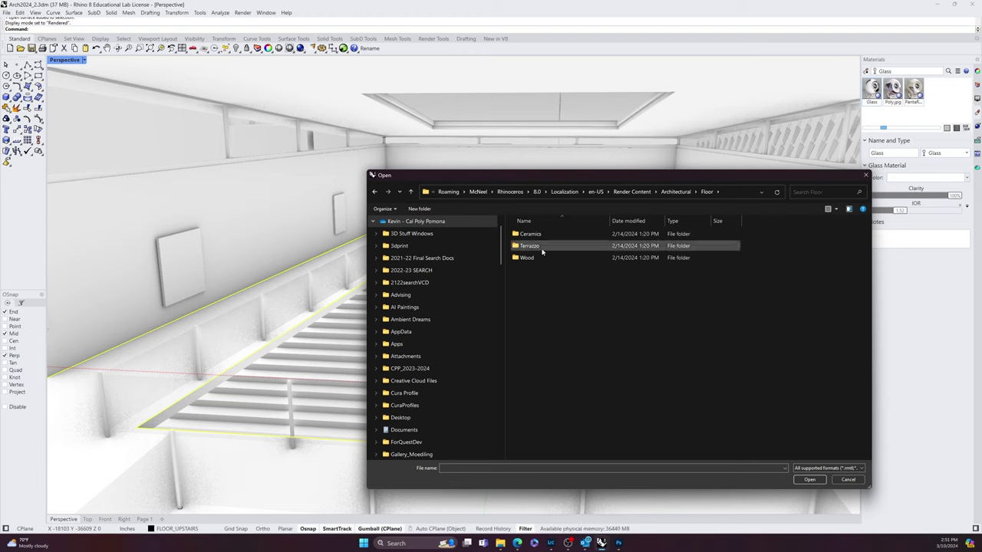
double_click(546, 234)
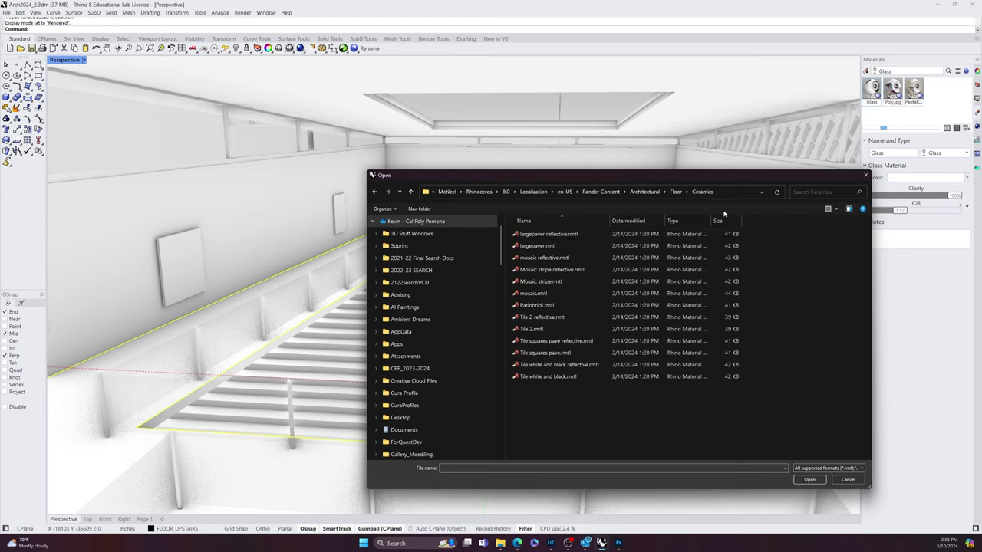
Step: Show the ceramic floor materials as extra large icons and examine their previews
click(836, 210)
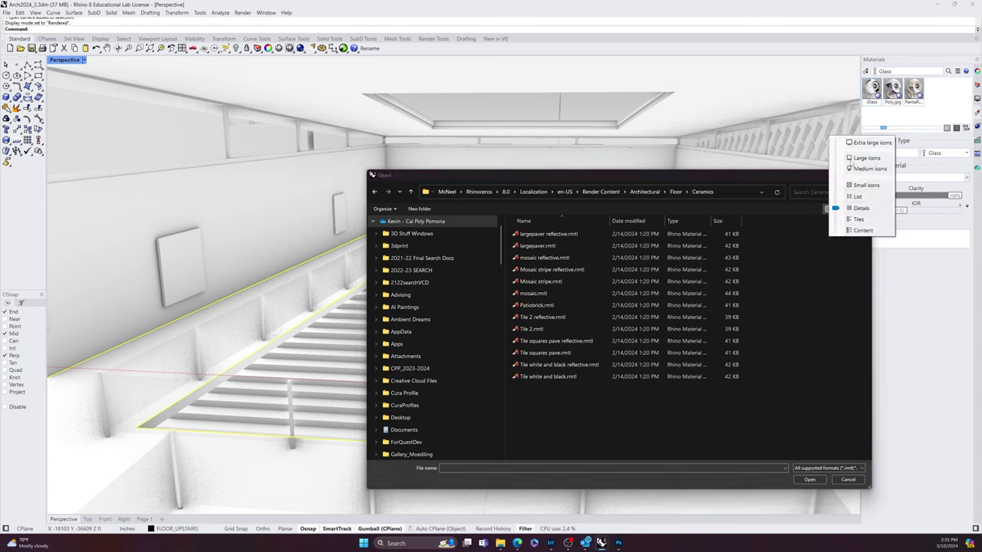
click(855, 145)
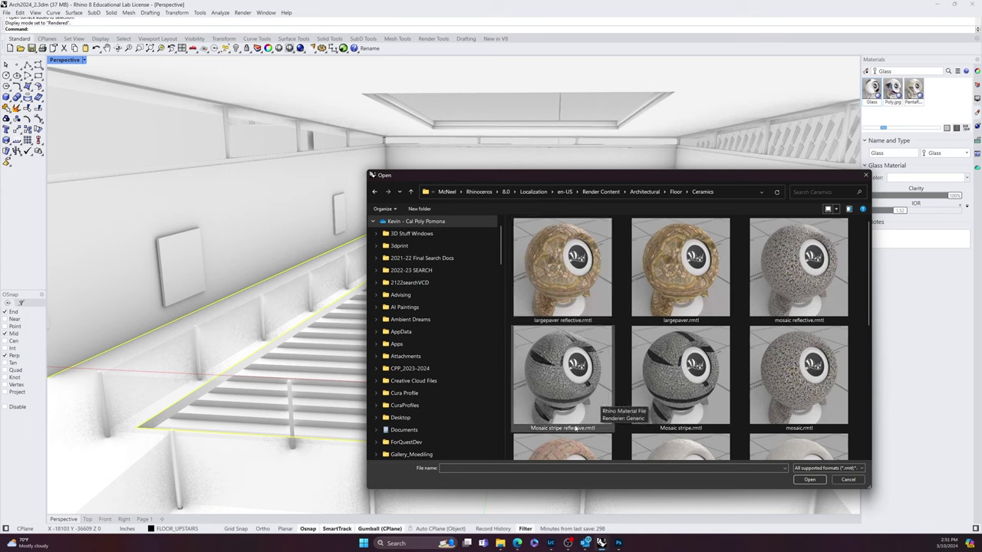
scroll(562, 427, down, 1)
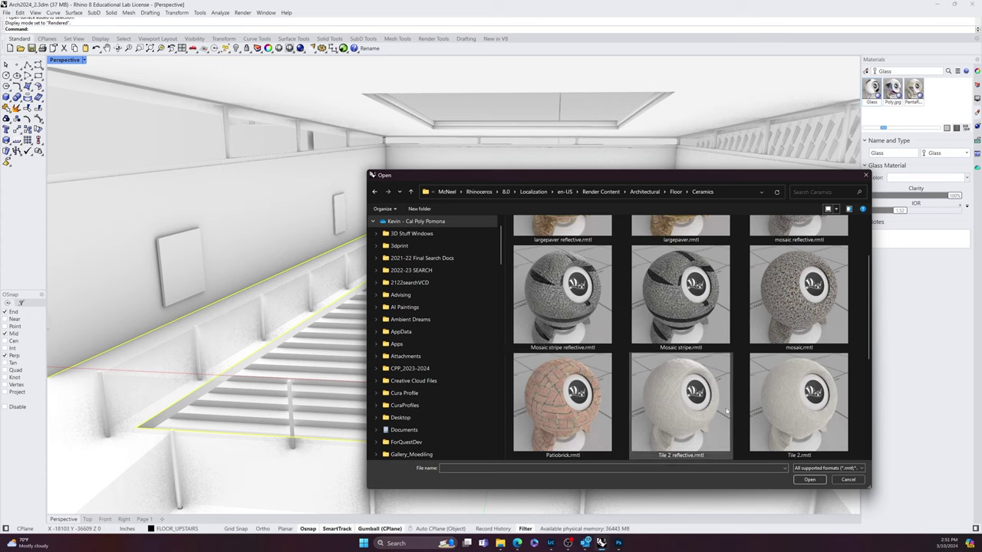
scroll(726, 412, down, 2)
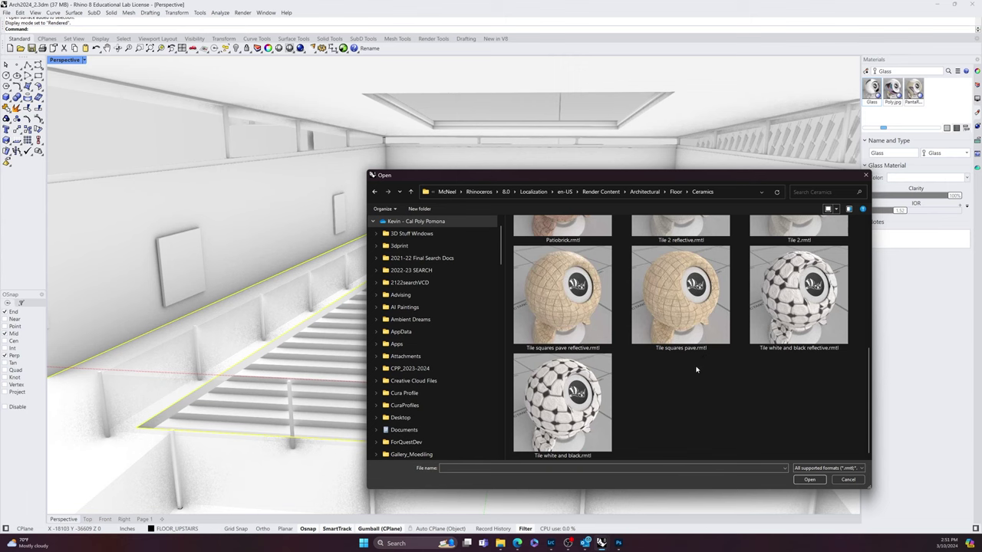
scroll(687, 375, up, 1)
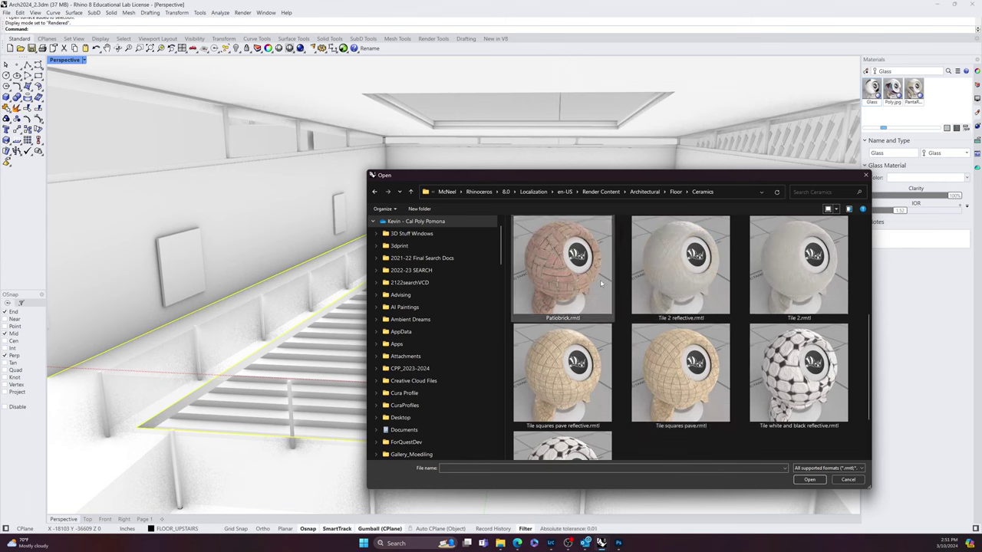
scroll(583, 302, up, 1)
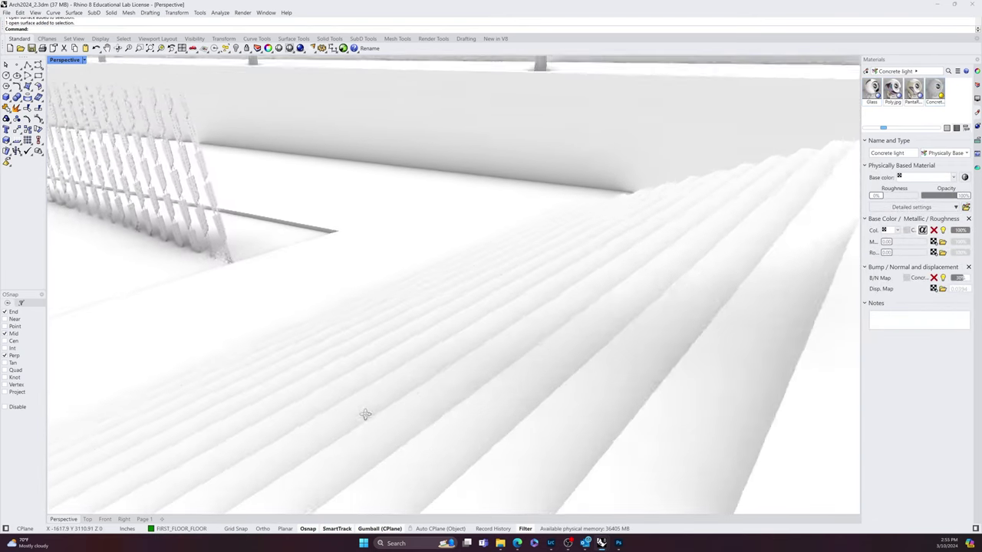
Step: Assign the Concrete light material to the layer of the wide staircase polysurface
mouse_move(365, 414)
right_down()
mouse_move(390, 425)
mouse_move(386, 438)
mouse_move(372, 415)
right_up()
scroll(372, 416, up, 2)
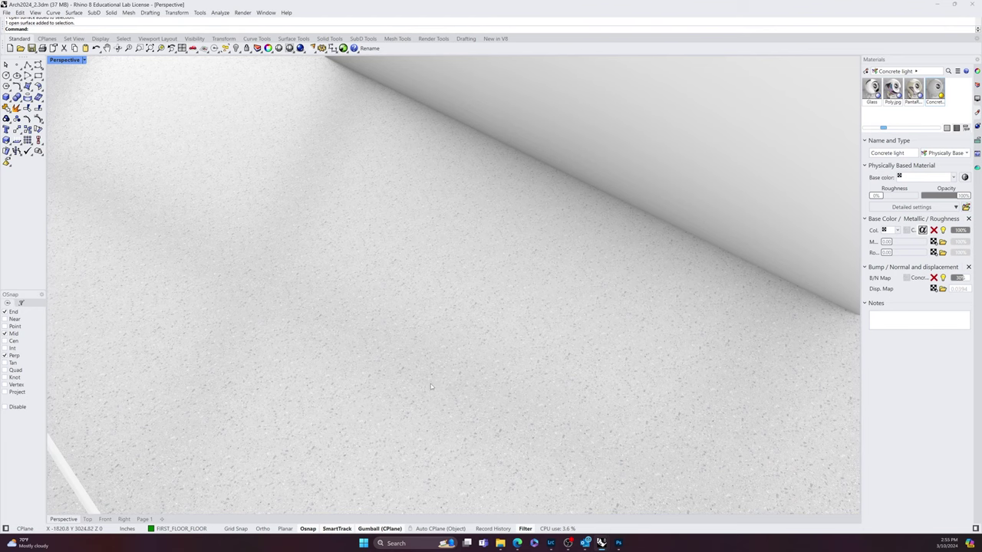
scroll(430, 383, down, 10)
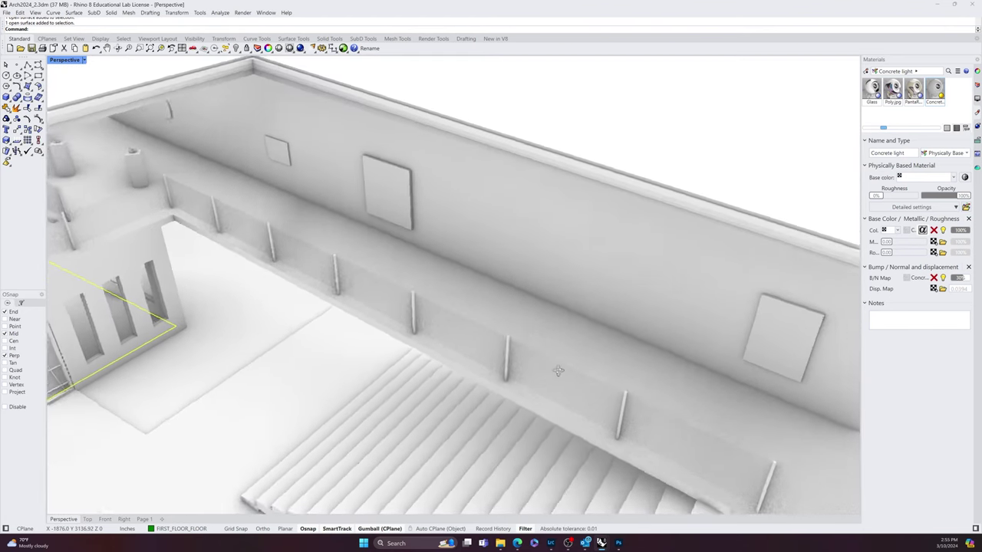
right_drag(558, 371, 448, 426)
click(495, 386)
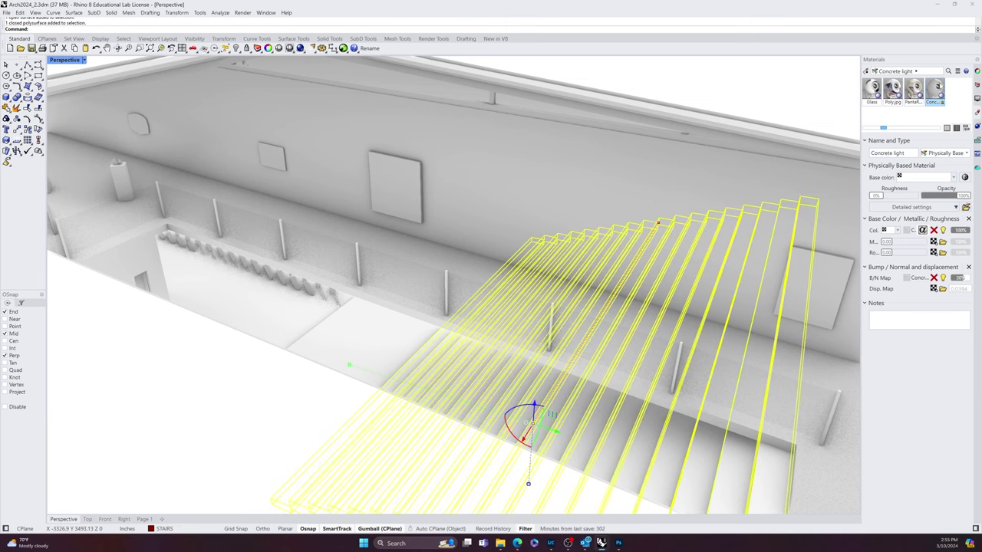
right_click(937, 90)
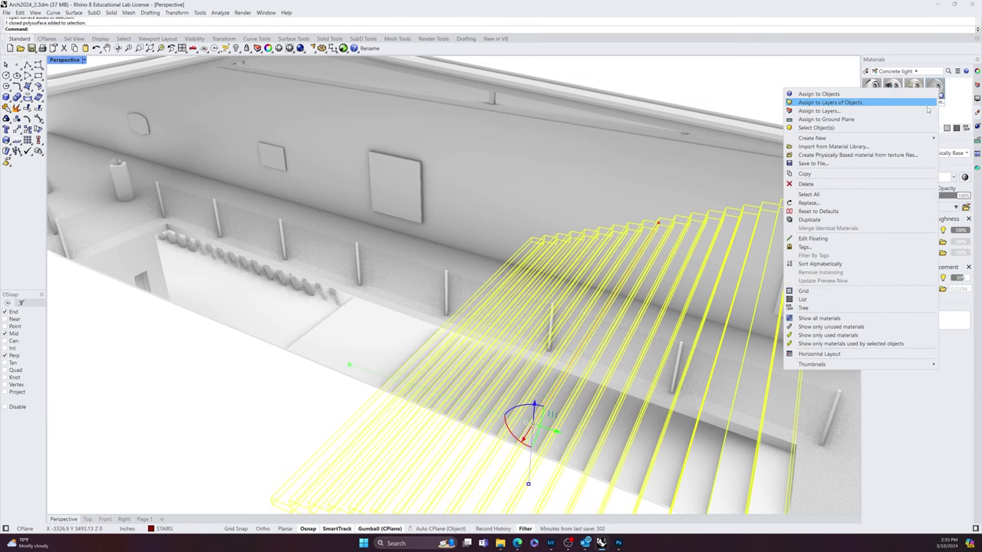
click(887, 102)
Step: Select the PLOT polysurface around the building and assign the Concrete light material to its layer
click(405, 353)
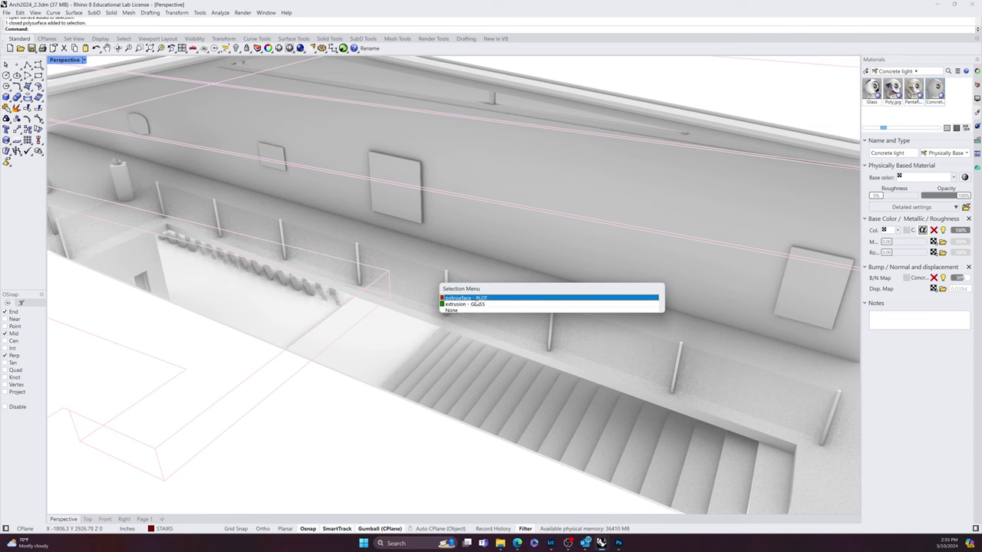
click(479, 298)
right_click(934, 90)
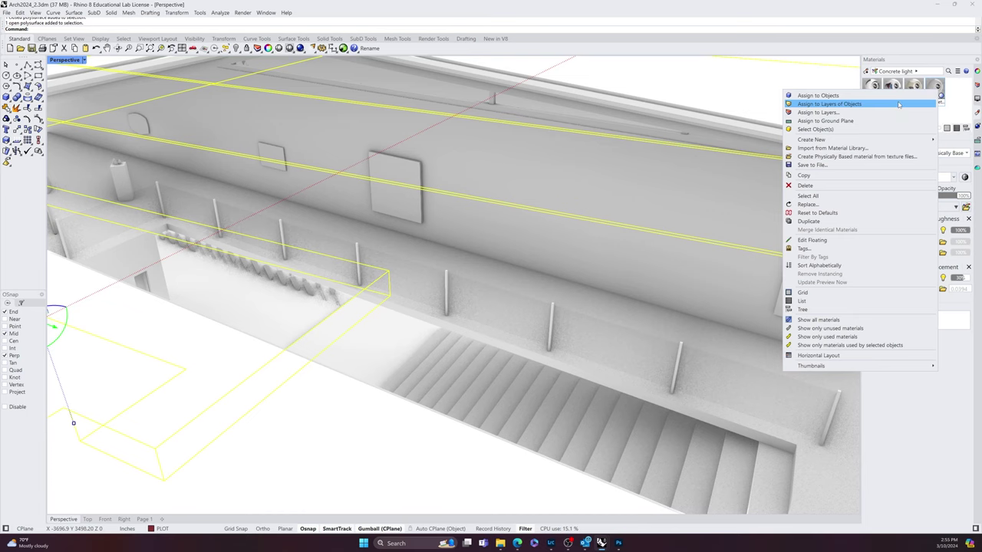
click(898, 104)
Step: Assign the Concrete light material to the projecting STAIR_BALCONY slab outside the building's entrance
scroll(566, 385, down, 8)
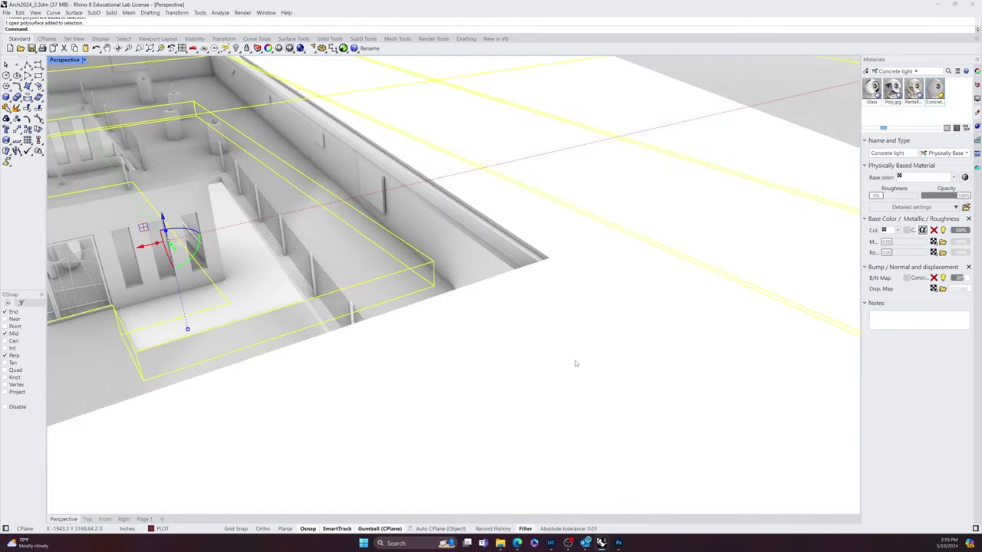
scroll(576, 364, down, 7)
right_drag(578, 368, 535, 387)
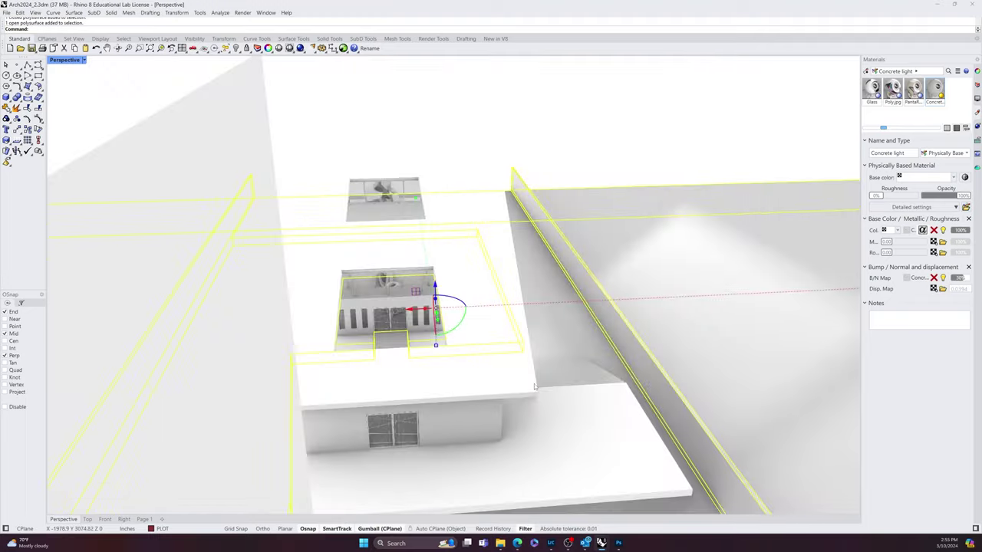
click(562, 458)
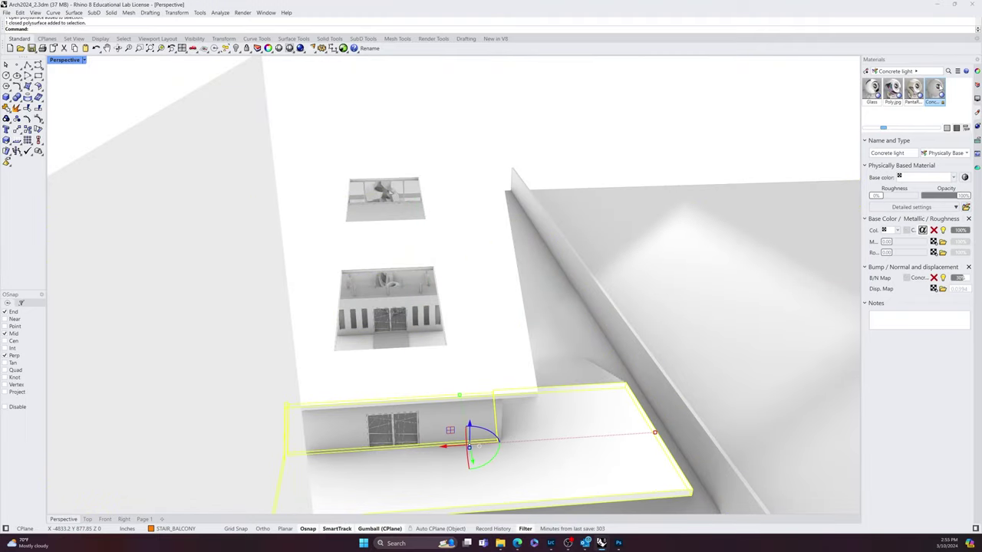
right_click(933, 89)
click(812, 95)
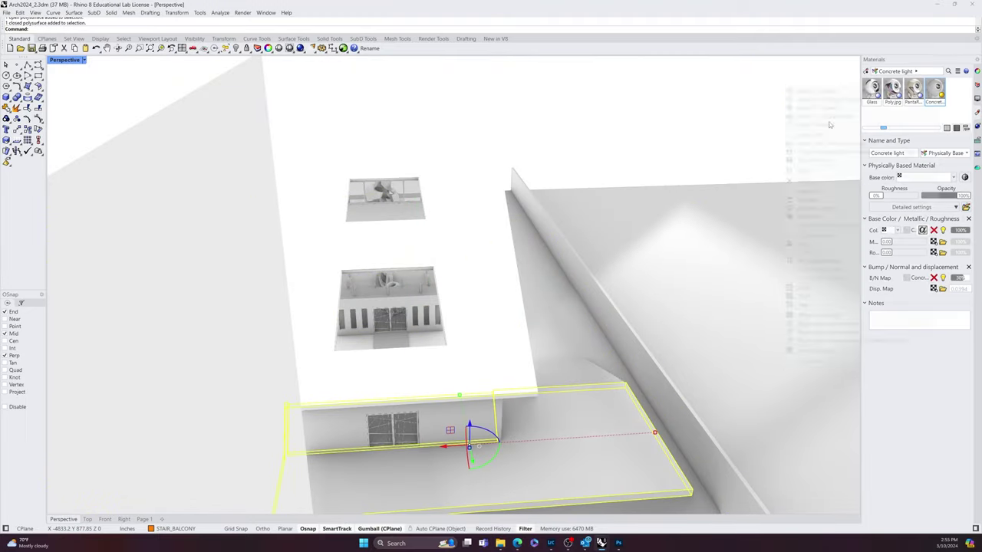
Step: Select the upper floor surface surrounding the stairs and open the material options
scroll(436, 438, up, 12)
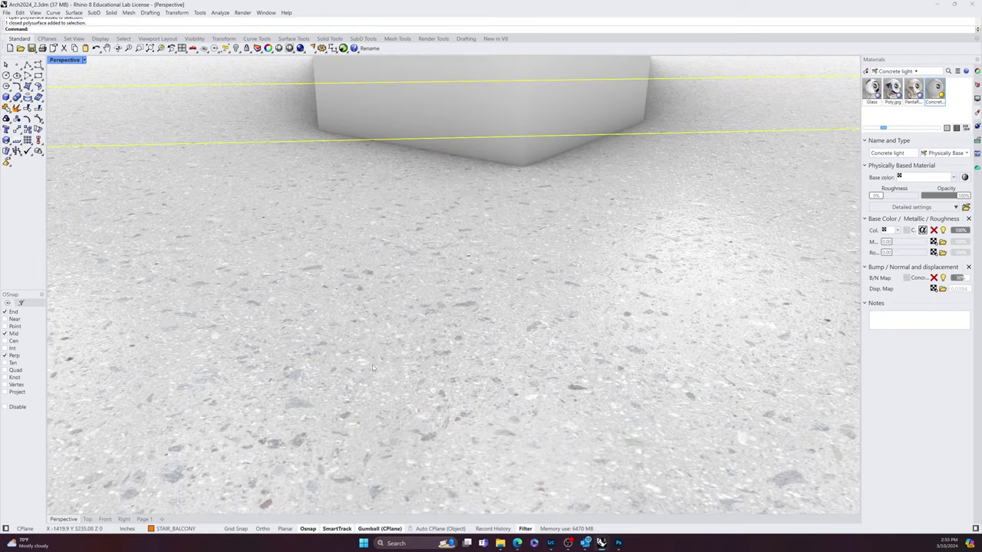
scroll(372, 368, down, 6)
right_drag(372, 370, 393, 386)
scroll(513, 372, down, 3)
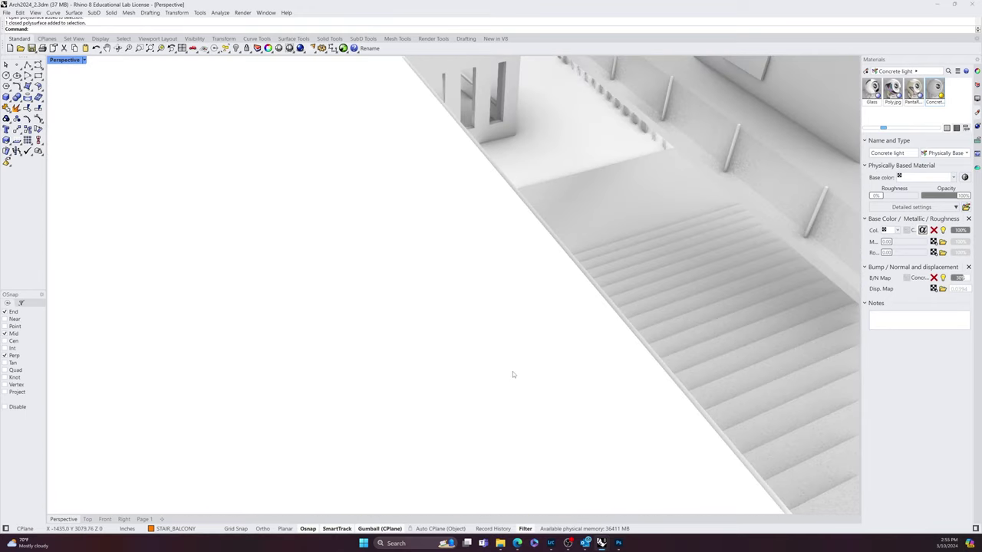
right_drag(512, 372, 490, 360)
click(675, 302)
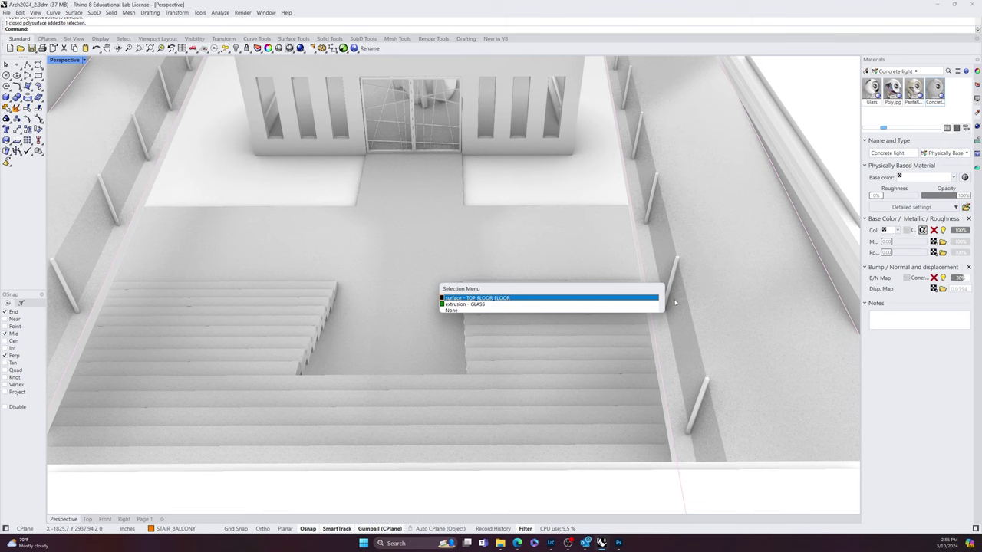
click(580, 298)
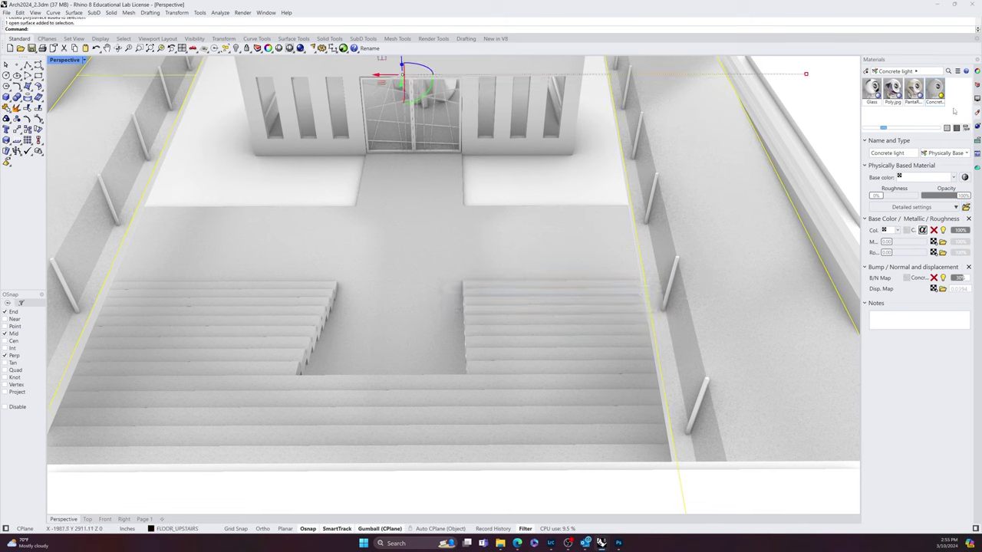
right_click(957, 97)
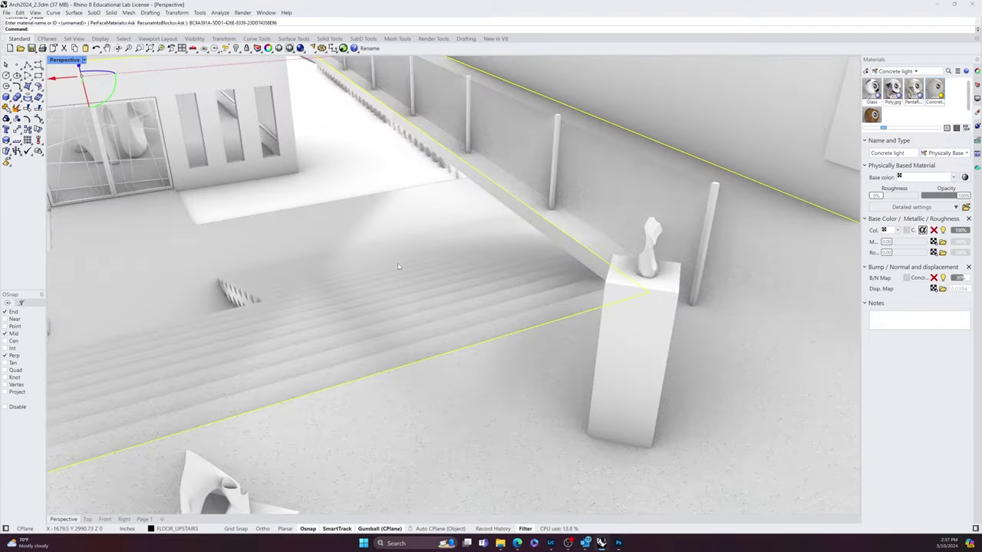
Step: Import the Water Rippled material from the material library and assign it to the water polysurface around the entrance
right_drag(329, 239, 168, 243)
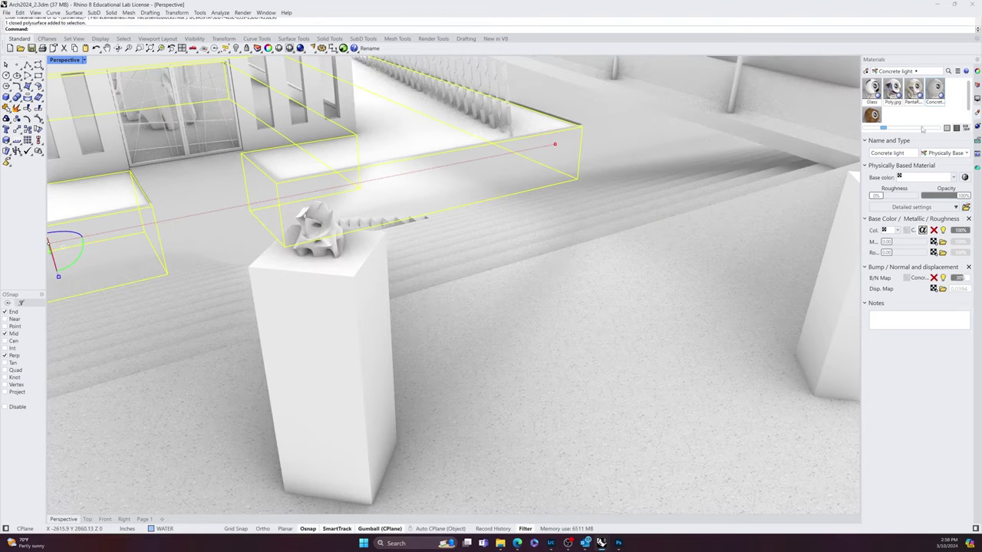
right_click(905, 114)
click(862, 129)
double_click(527, 317)
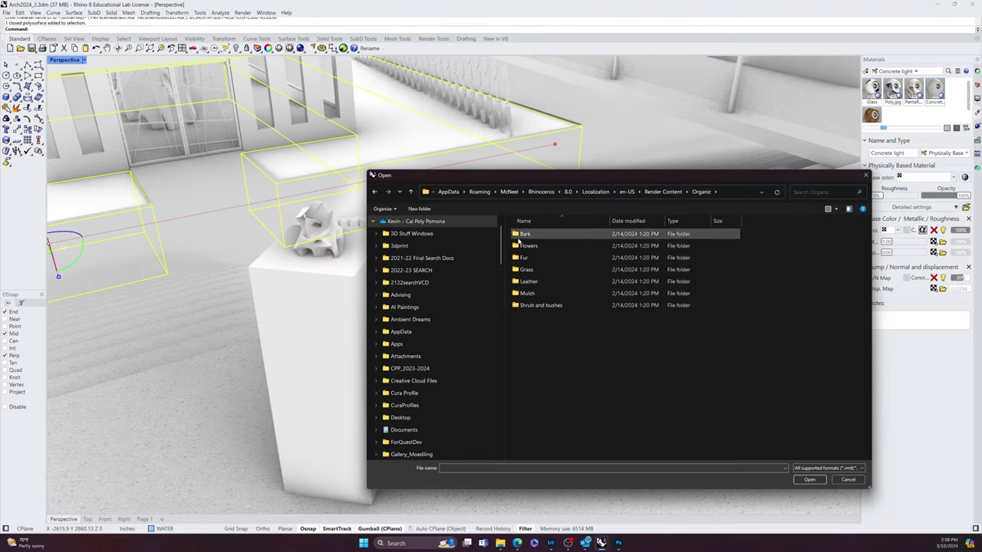
key(alt+Left)
double_click(529, 316)
double_click(564, 347)
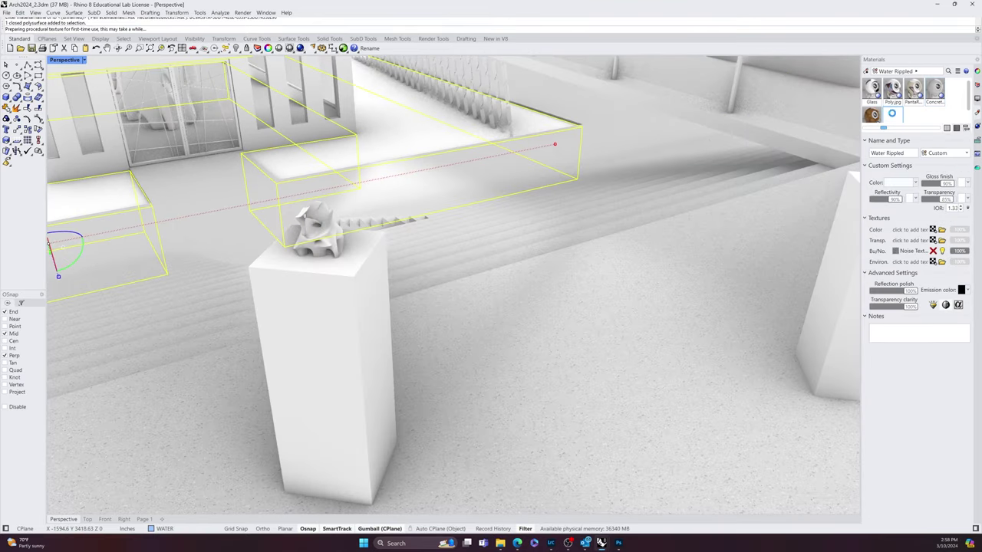
right_click(894, 115)
click(850, 123)
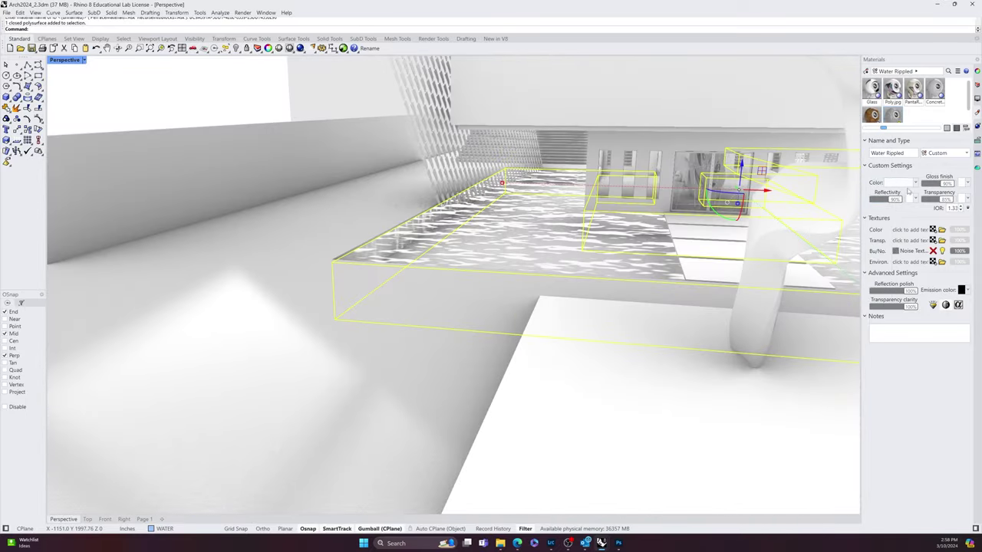
Step: Tint the Water Rippled material dark green and refine its colour with the Perspective viewport in Raytraced display mode
click(899, 182)
click(842, 371)
right_drag(842, 371, 460, 299)
click(83, 60)
click(77, 198)
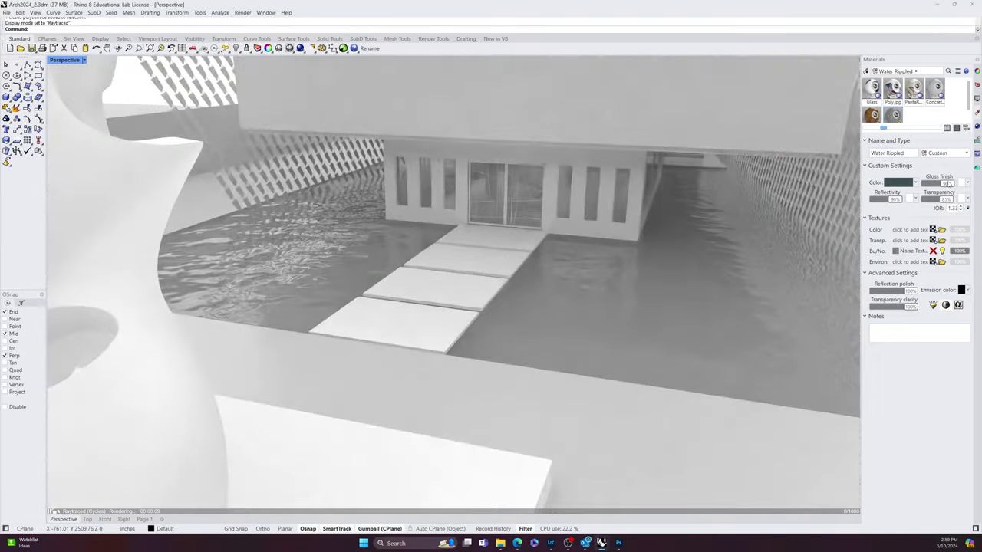
click(898, 182)
click(839, 368)
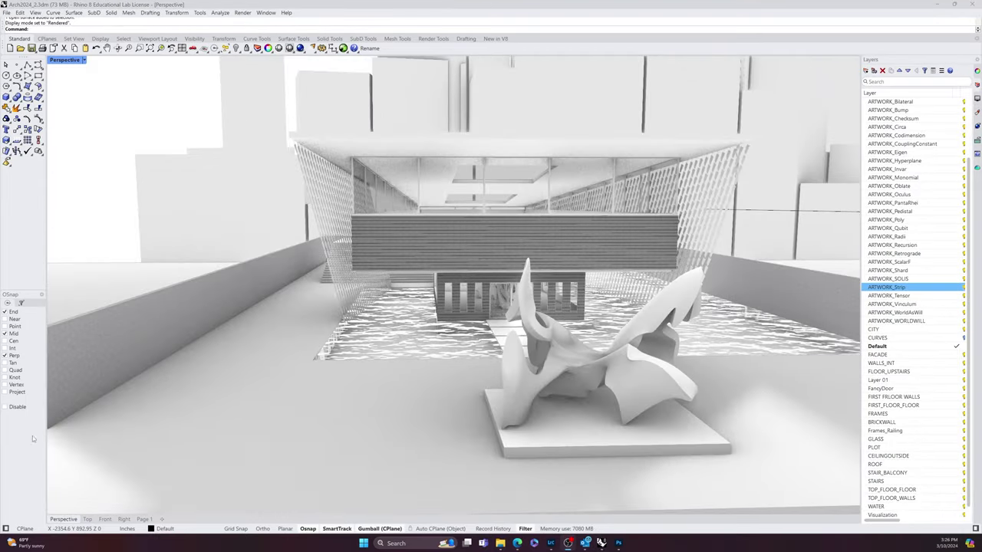
Step: Delete the stray line beside the gallery plot and select the entire gallery and city model
scroll(280, 326, down, 3)
right_drag(280, 326, 322, 383)
scroll(443, 314, down, 5)
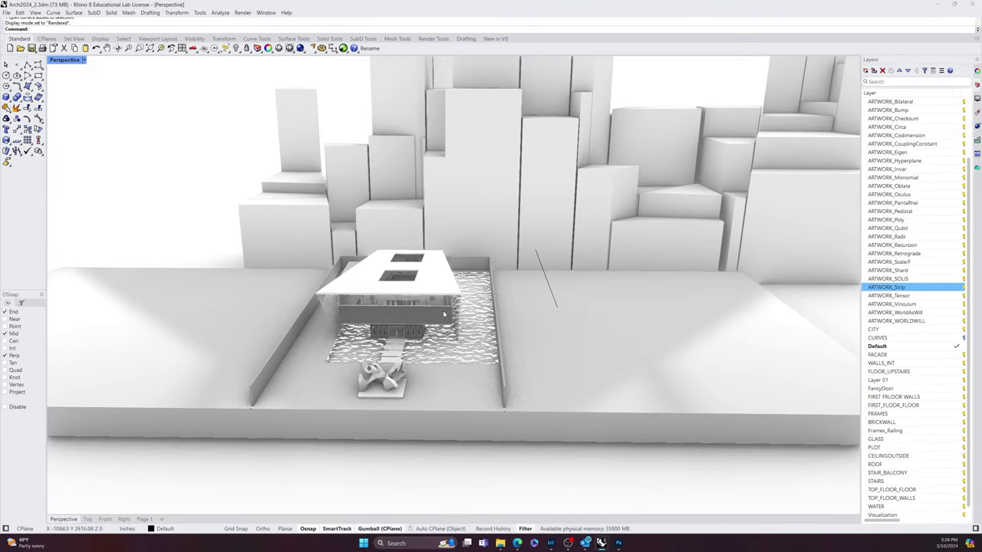
click(554, 293)
key(Delete)
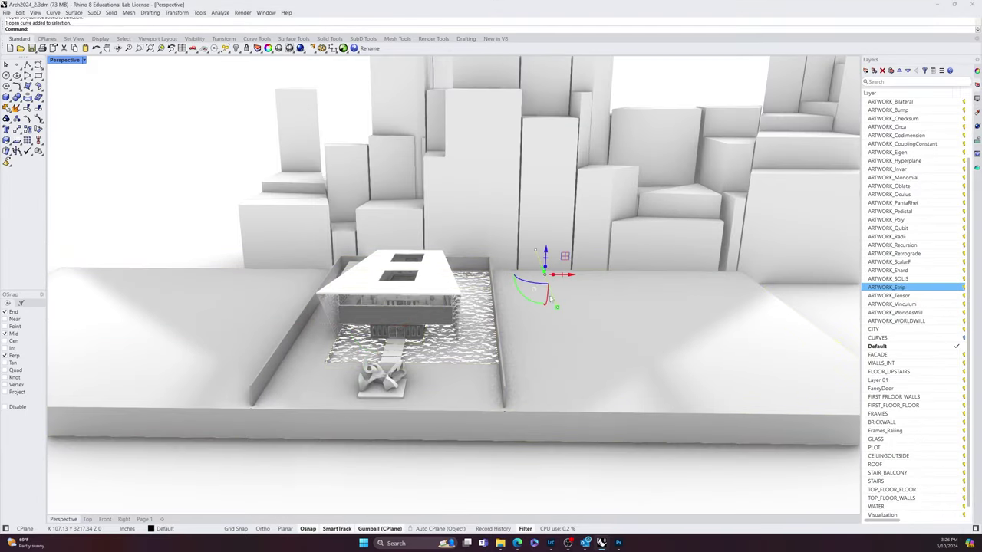
scroll(547, 332, down, 5)
drag(757, 126, 227, 462)
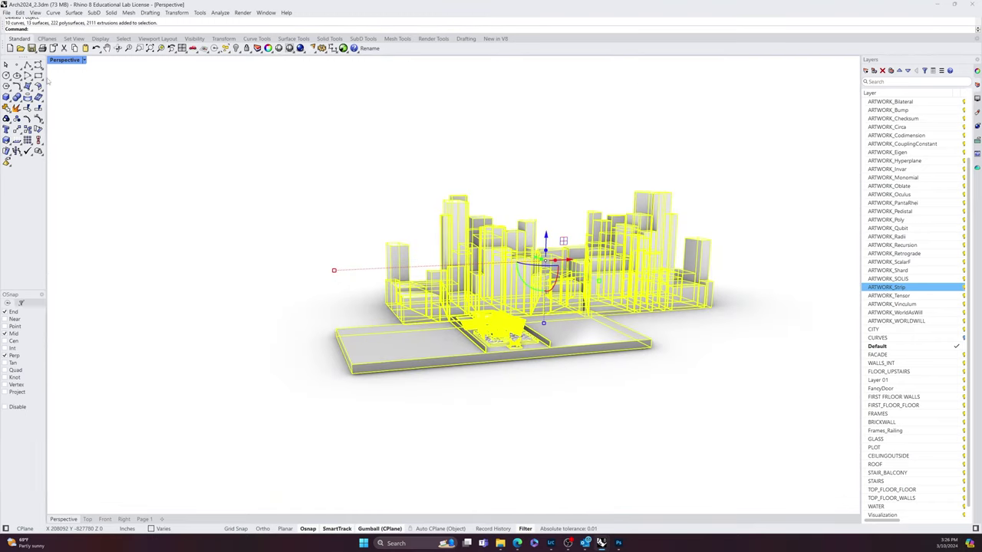
Step: Start exporting the selection as MotionBuilder (*.fbx), examine the FBX export options and cancel the export
click(8, 12)
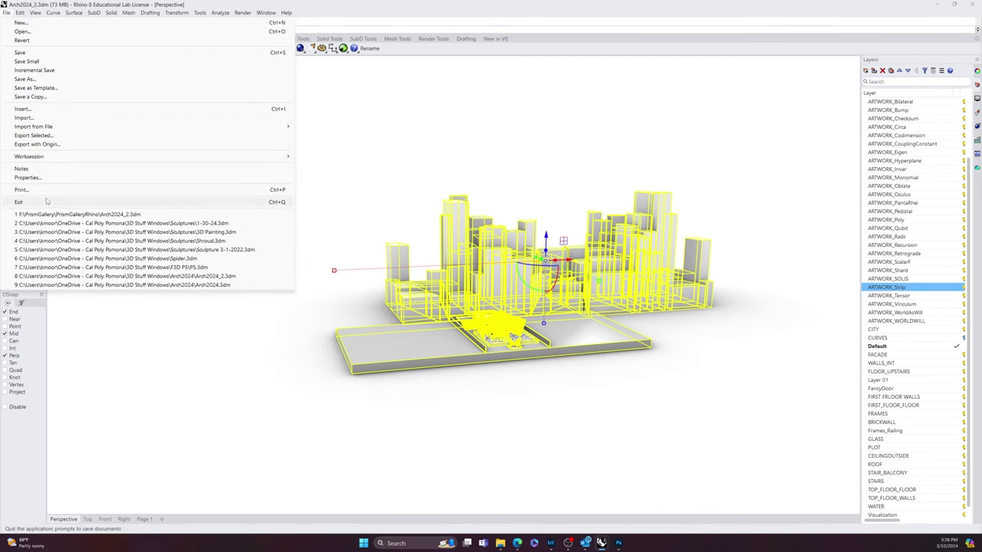
click(42, 136)
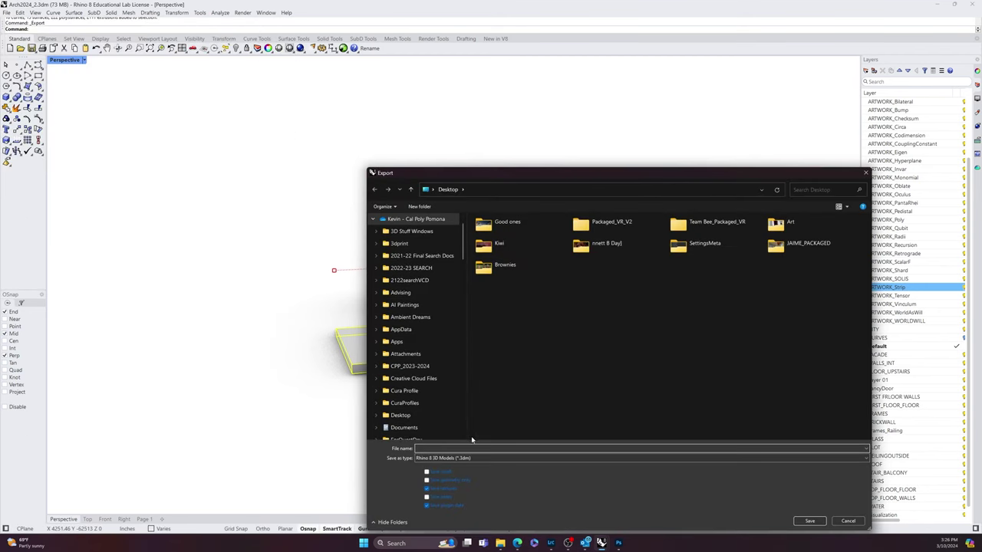
click(470, 457)
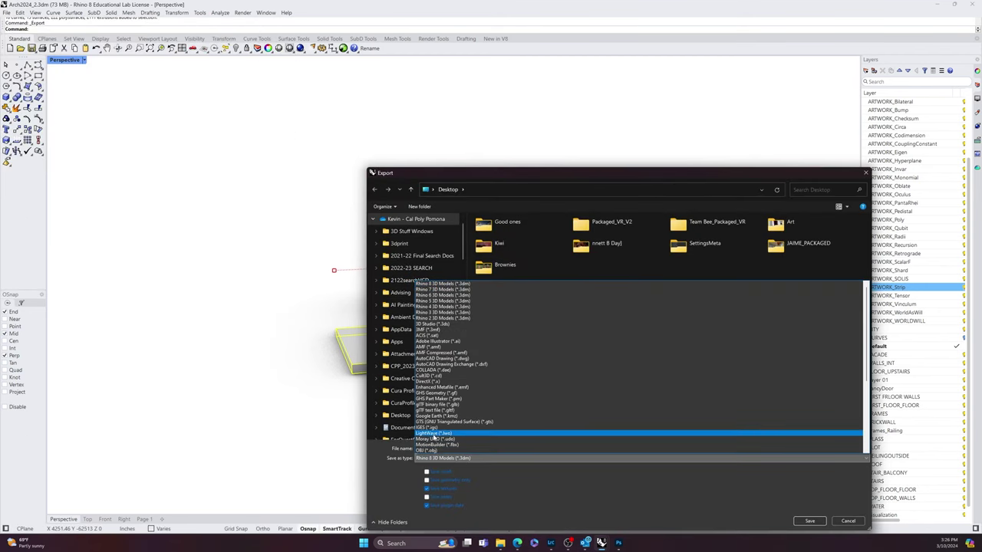
scroll(435, 437, down, 3)
click(435, 393)
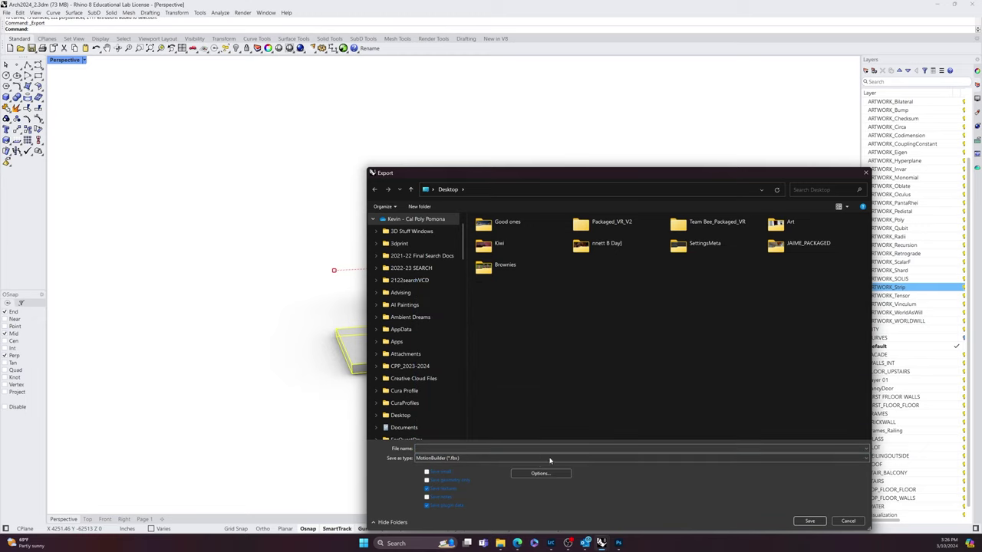
click(540, 474)
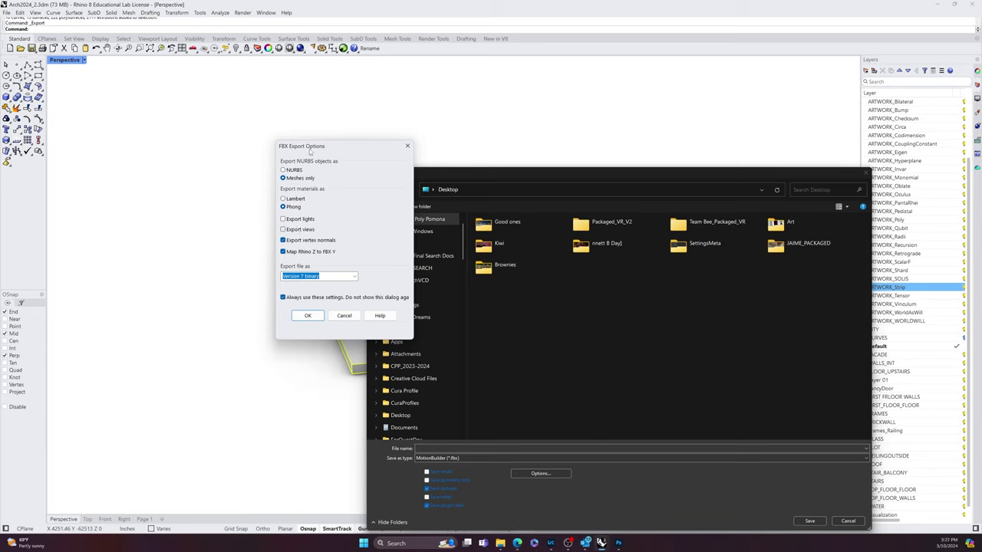
click(306, 316)
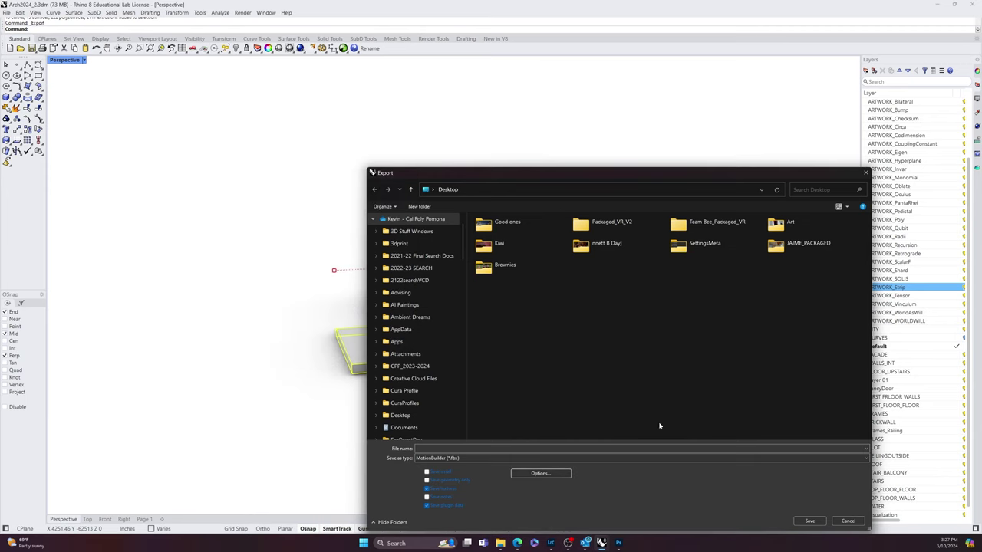
click(848, 521)
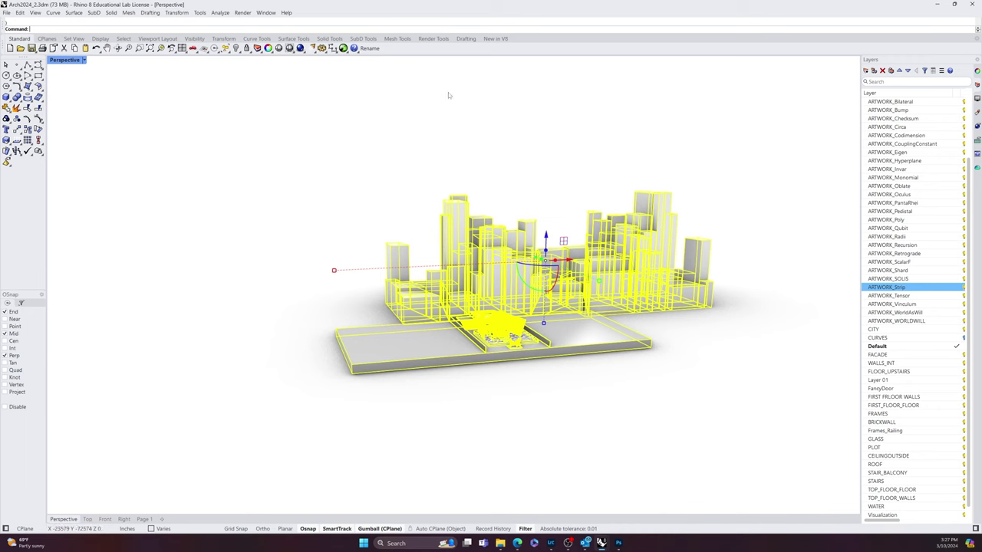
Step: Start exporting the selected model as MotionBuilder (*.fbx) and browse the folder list for a destination
click(6, 13)
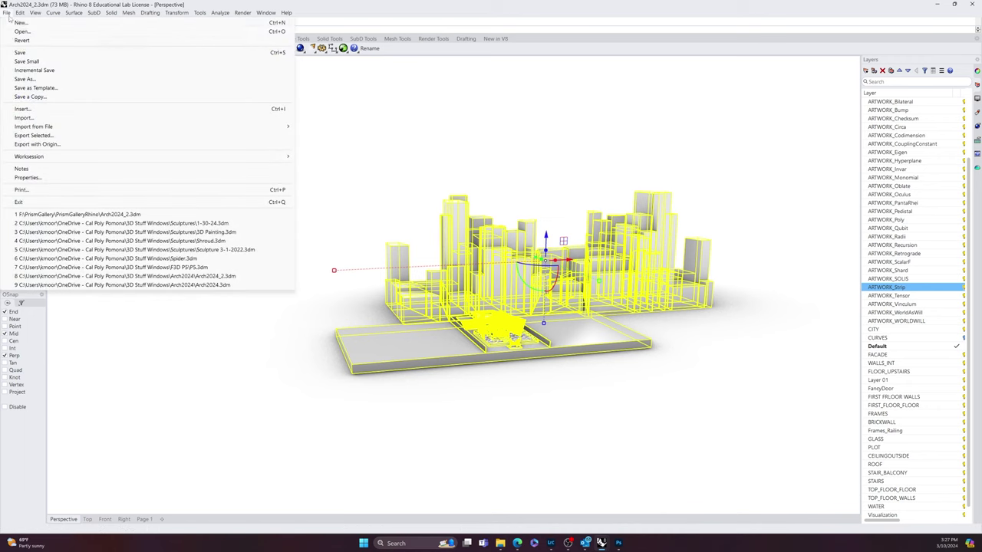
click(33, 136)
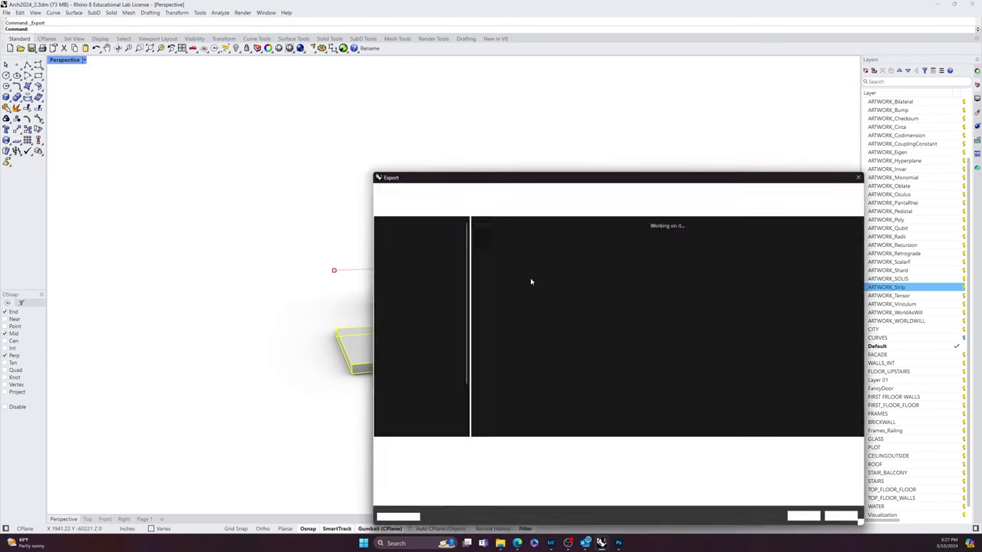
click(509, 458)
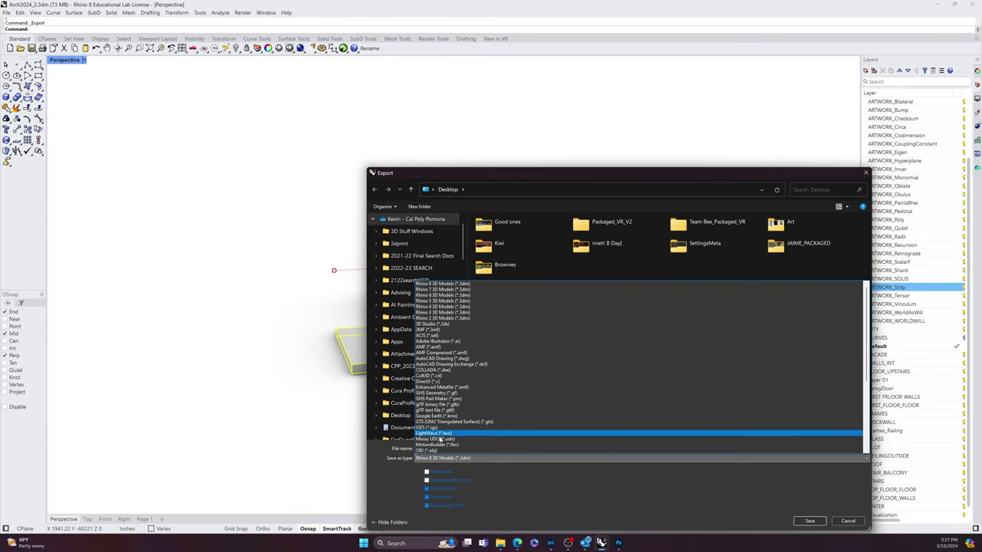
click(438, 445)
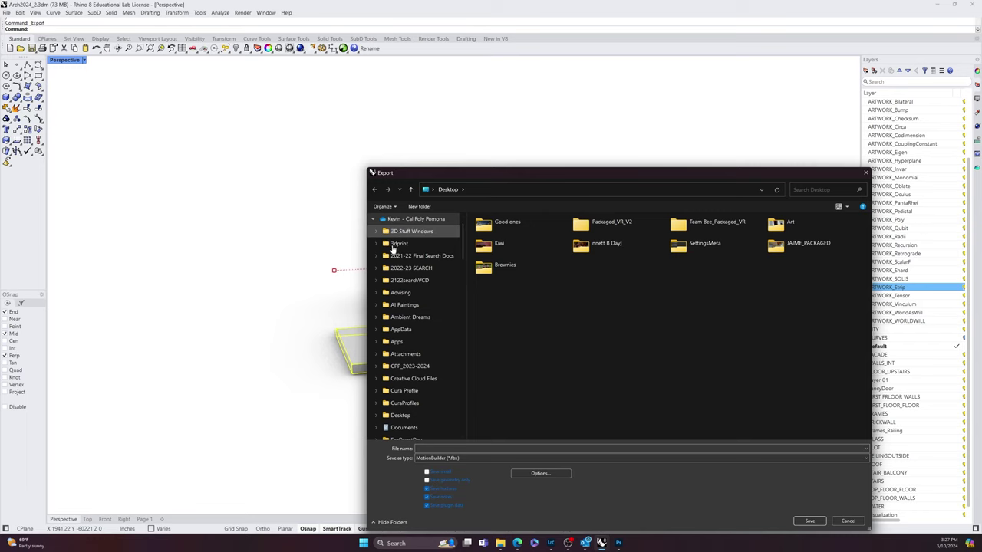
scroll(398, 345, down, 10)
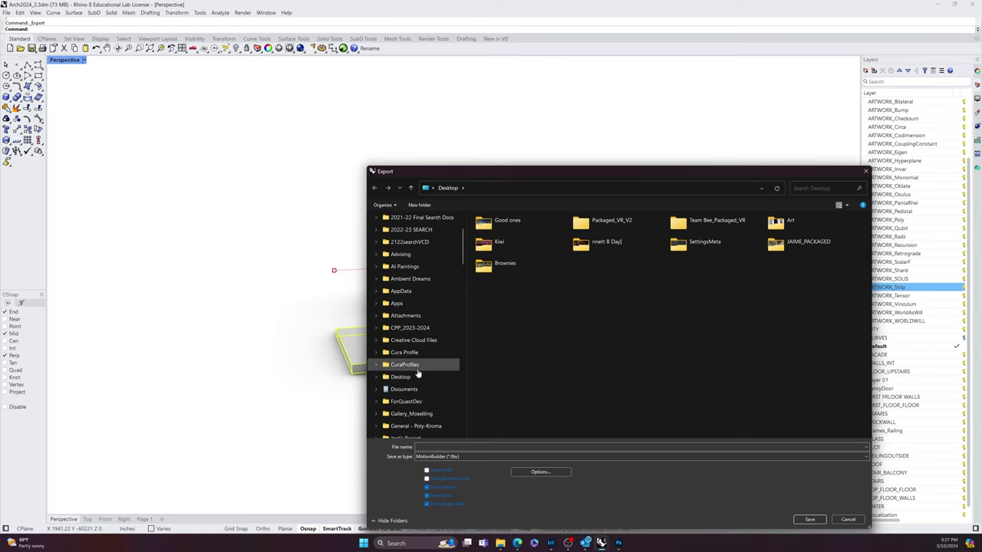
scroll(391, 345, up, 5)
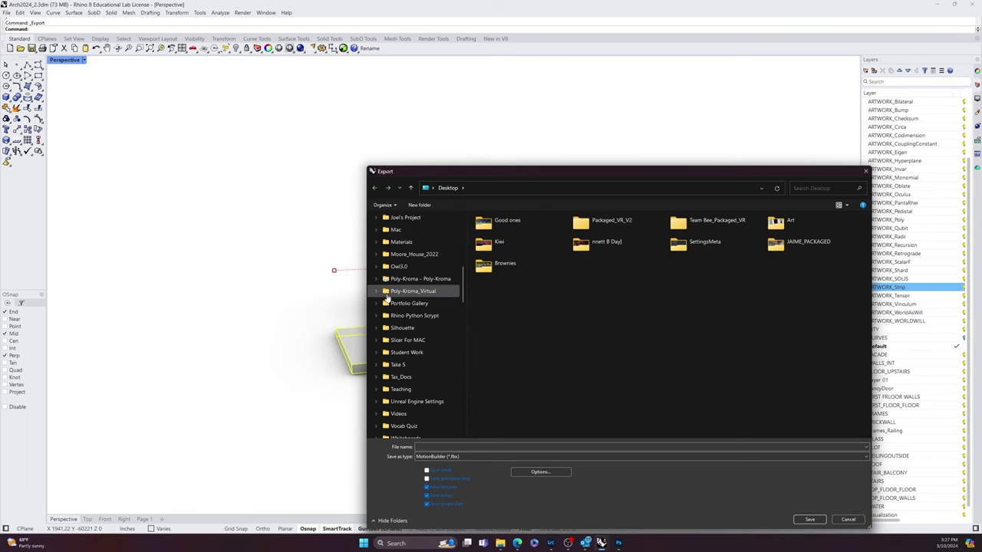